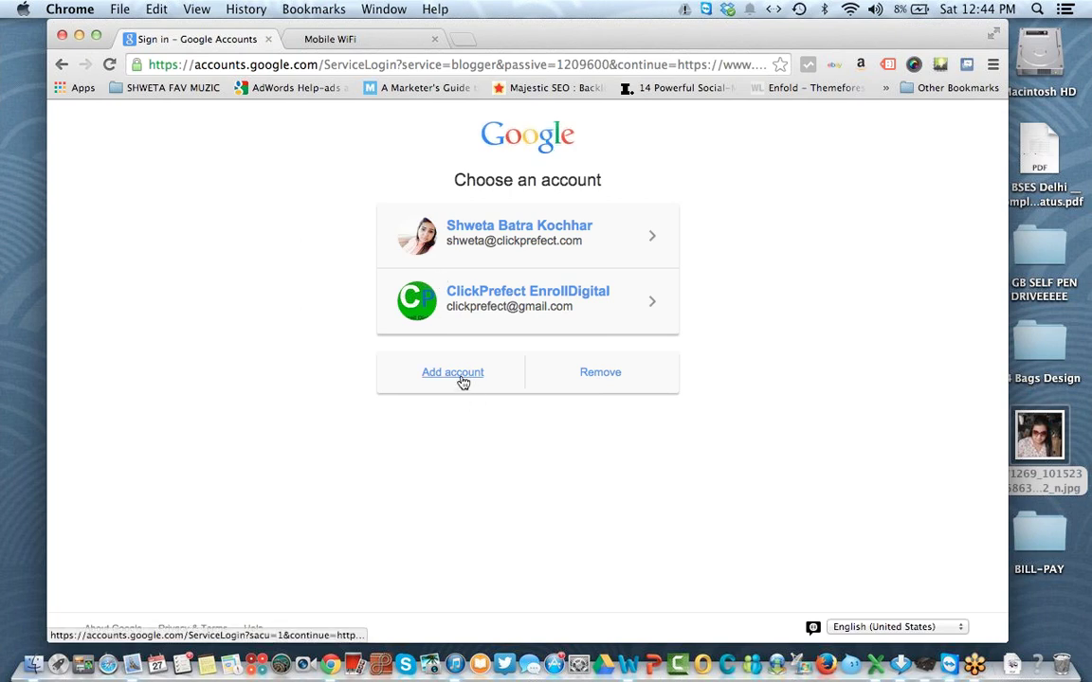
Step: Add a new Google account and enter its e-mail address
left_click(460, 379)
left_click(461, 410)
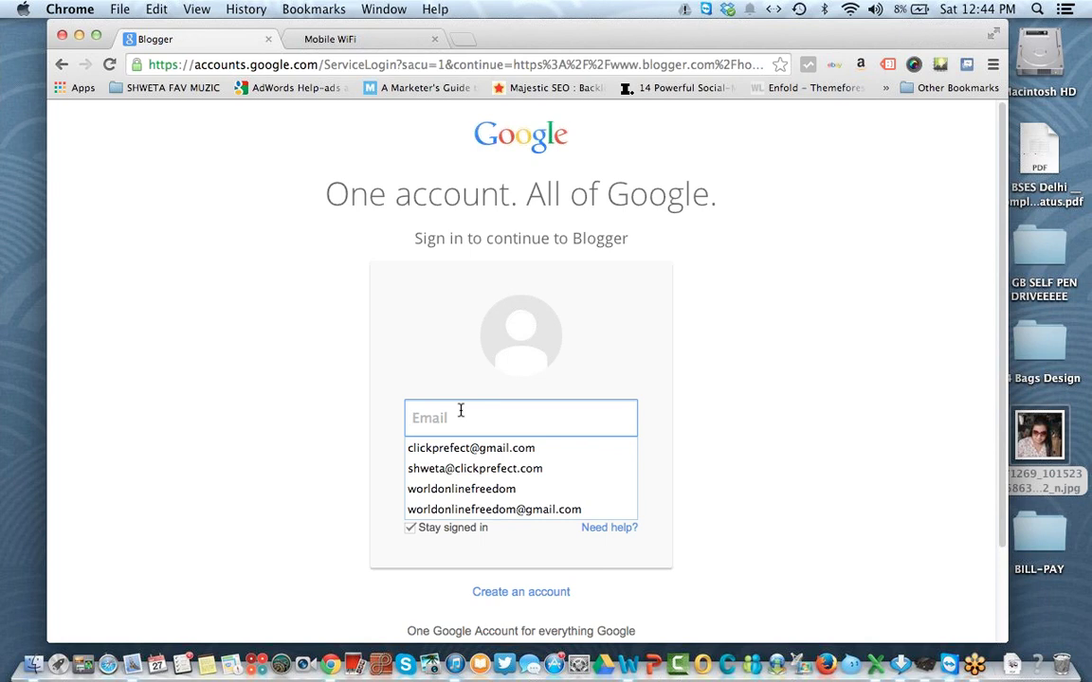
type("v")
key("BackSpace")
type("v")
key("BackSpace")
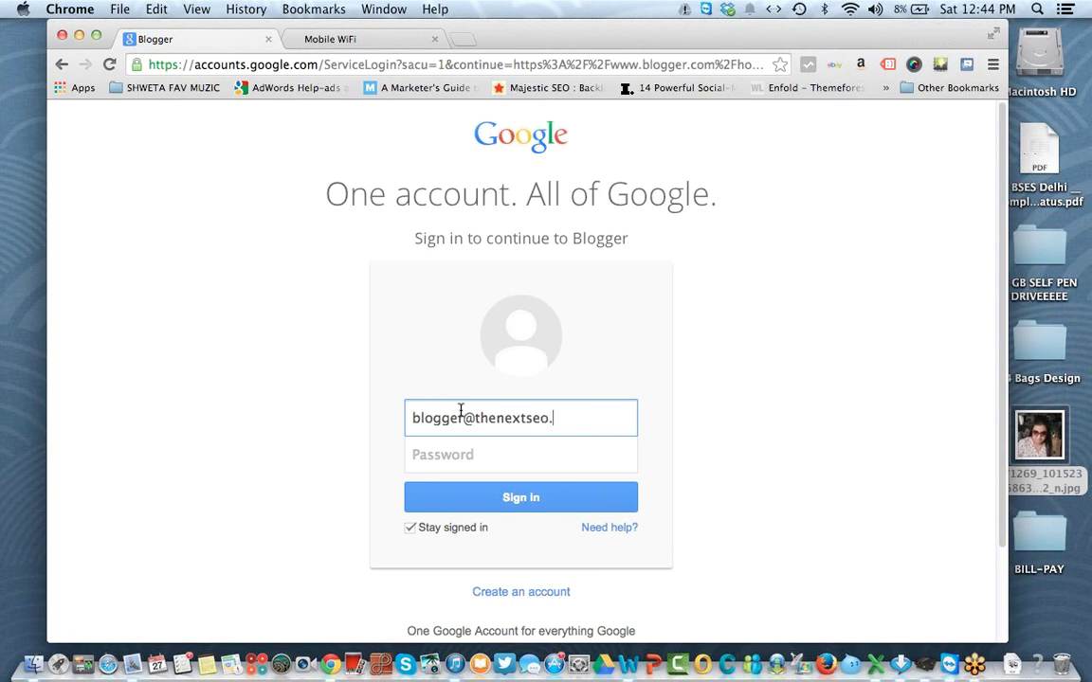
Step: Enter the account password, turn off Stay signed in, and sign in
key("Tab")
type("•••••••••")
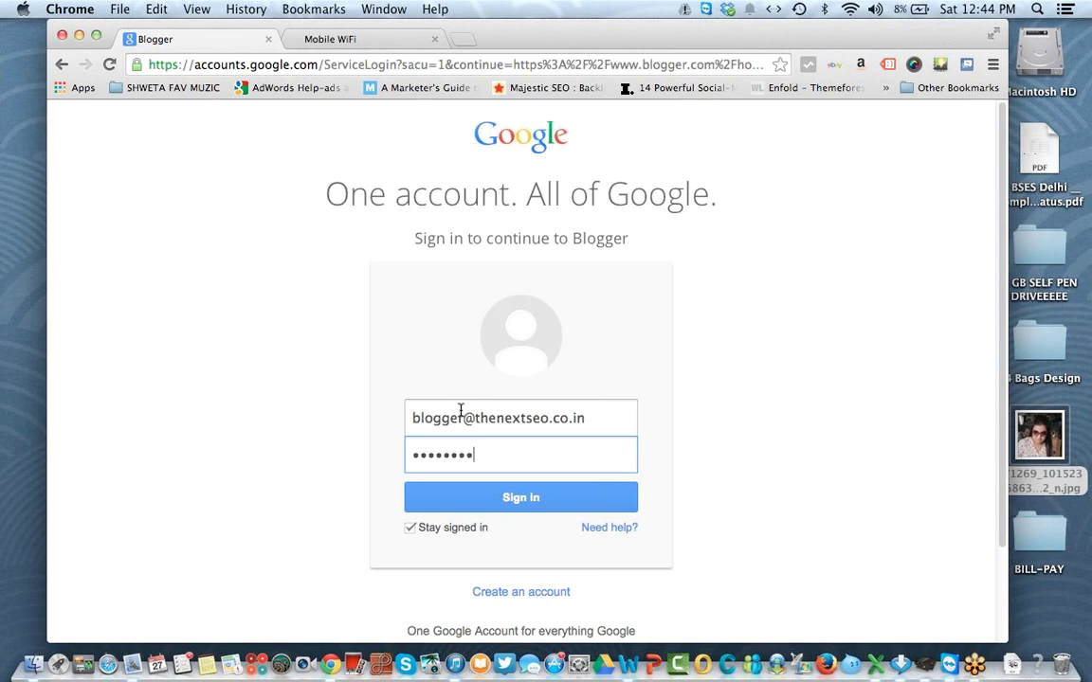
type("•••••")
left_click(458, 528)
left_click(482, 497)
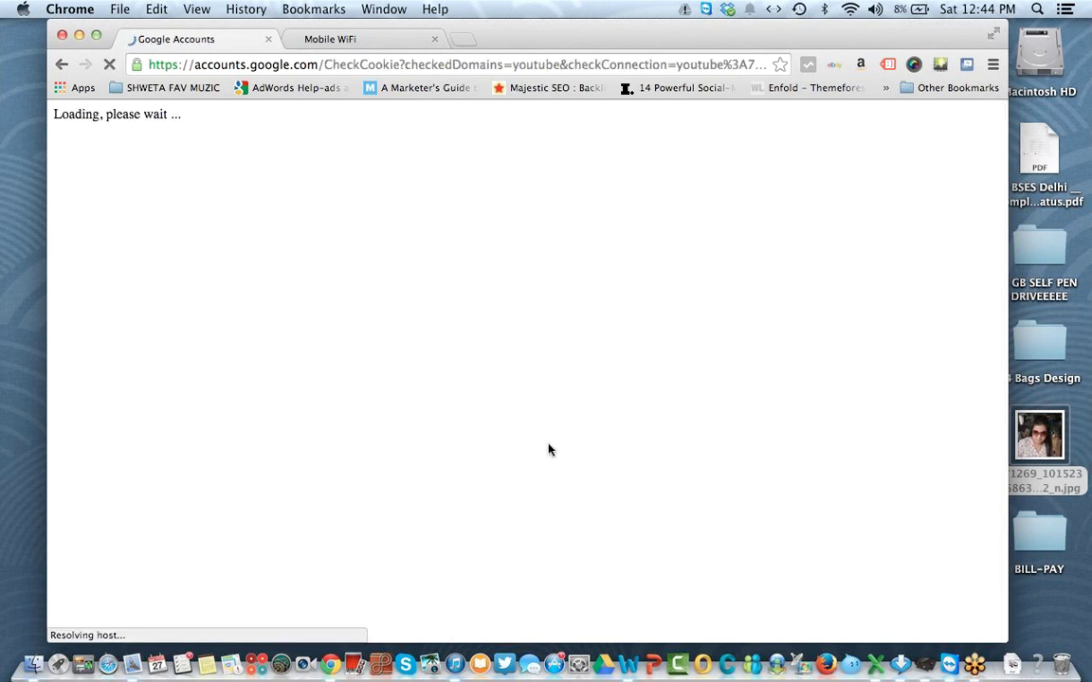
Step: Close the Mobile WiFi tab to reach the Blogger dashboard
left_click(435, 39)
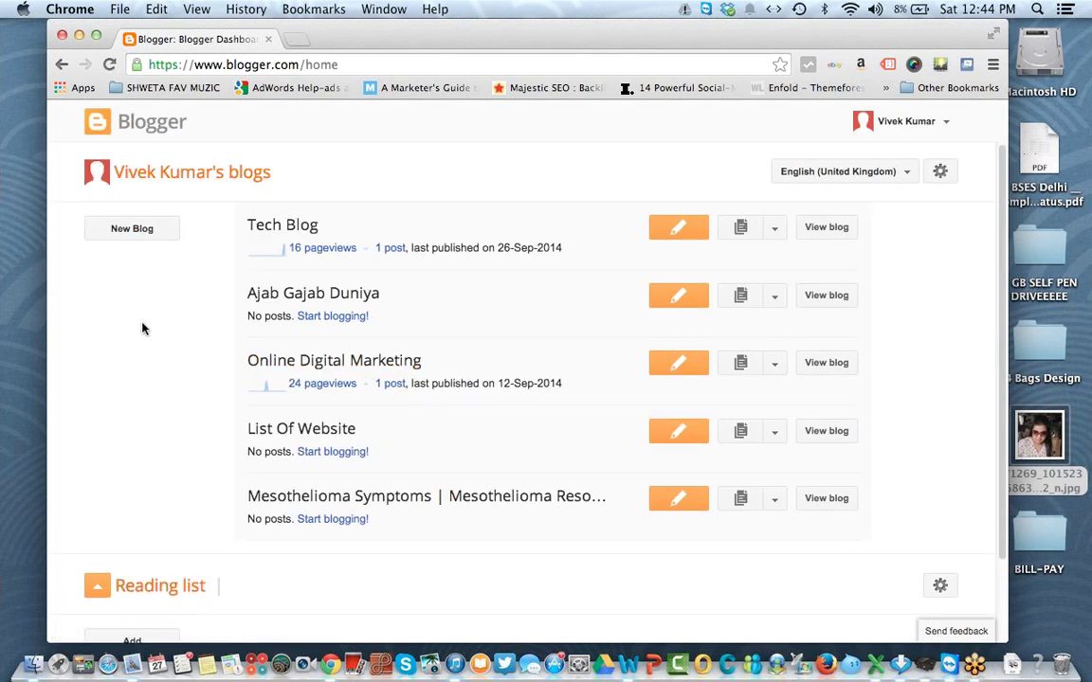
Step: Begin a new blog titled 'Digital Marketing' with the address 'digitalmarketing', which is unavailable
left_click(142, 228)
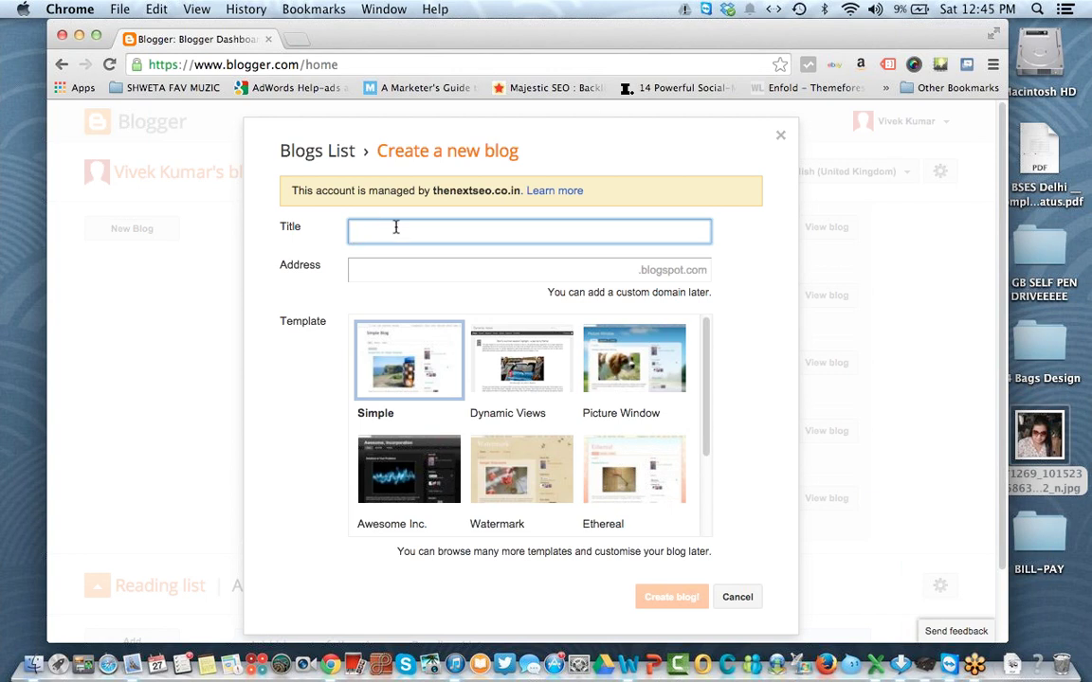
type("Digital Marketing")
key("Tab")
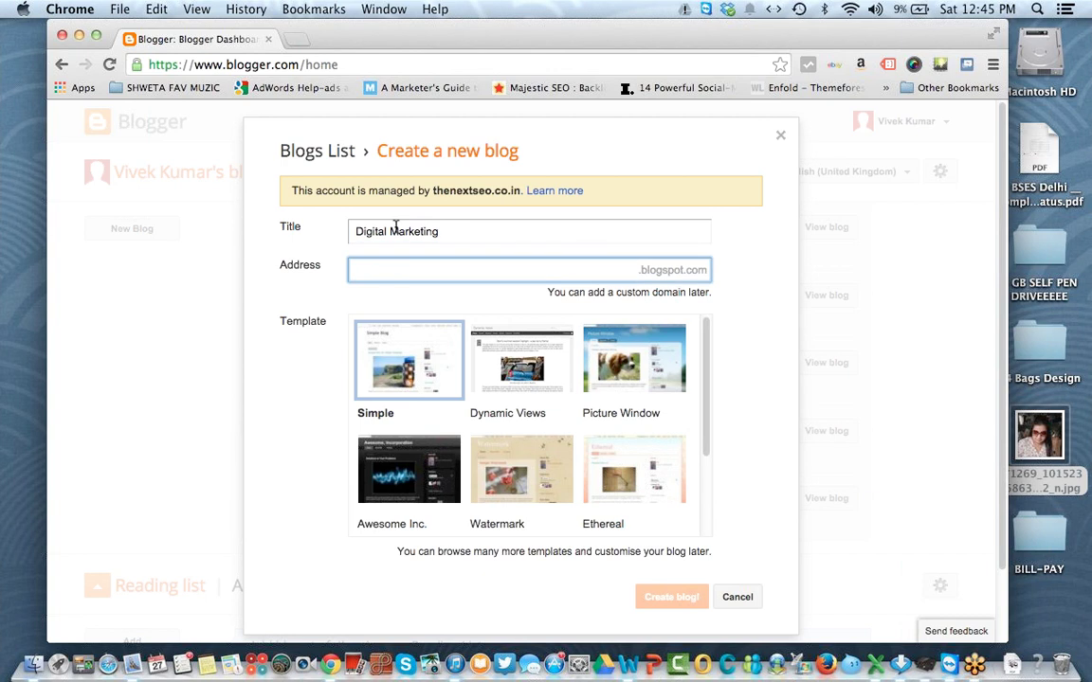
type("digitalmarketing")
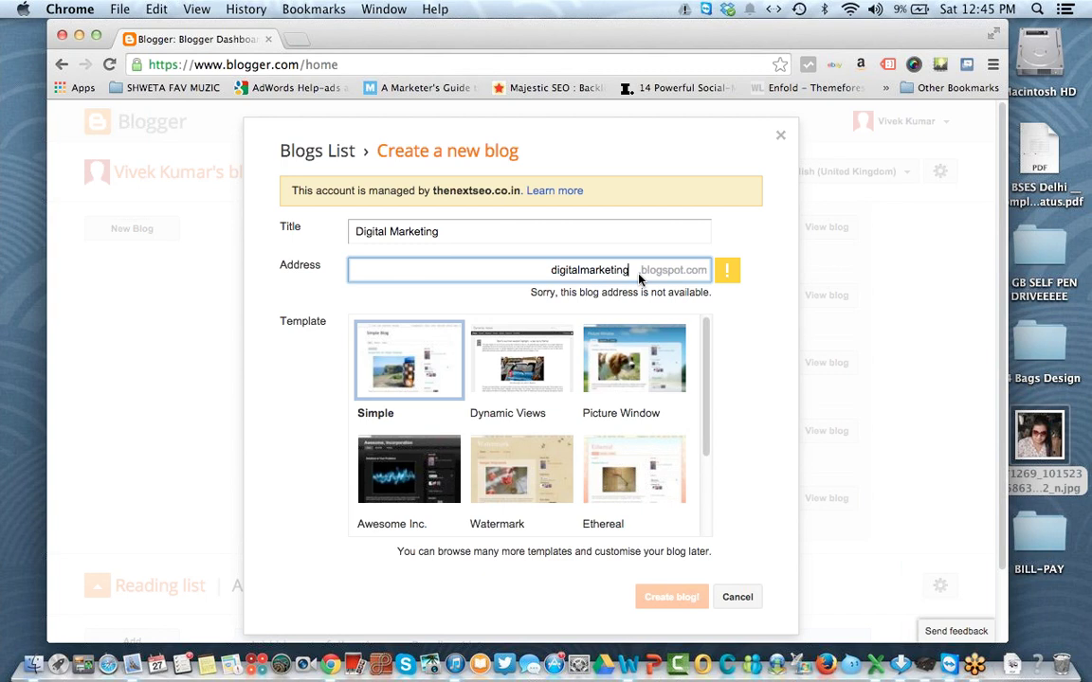
Step: Edit the blog address until 'learn-digital-marketing-online' shows as available
type("in")
key("BackSpace")
key("BackSpace")
type("sc")
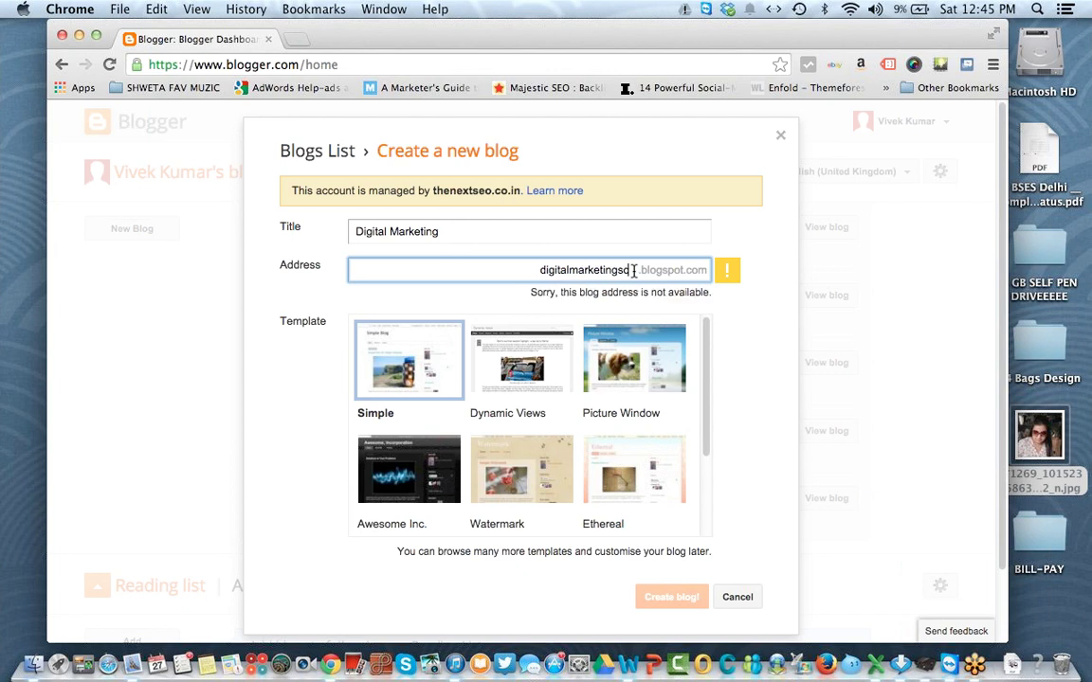
type("hool")
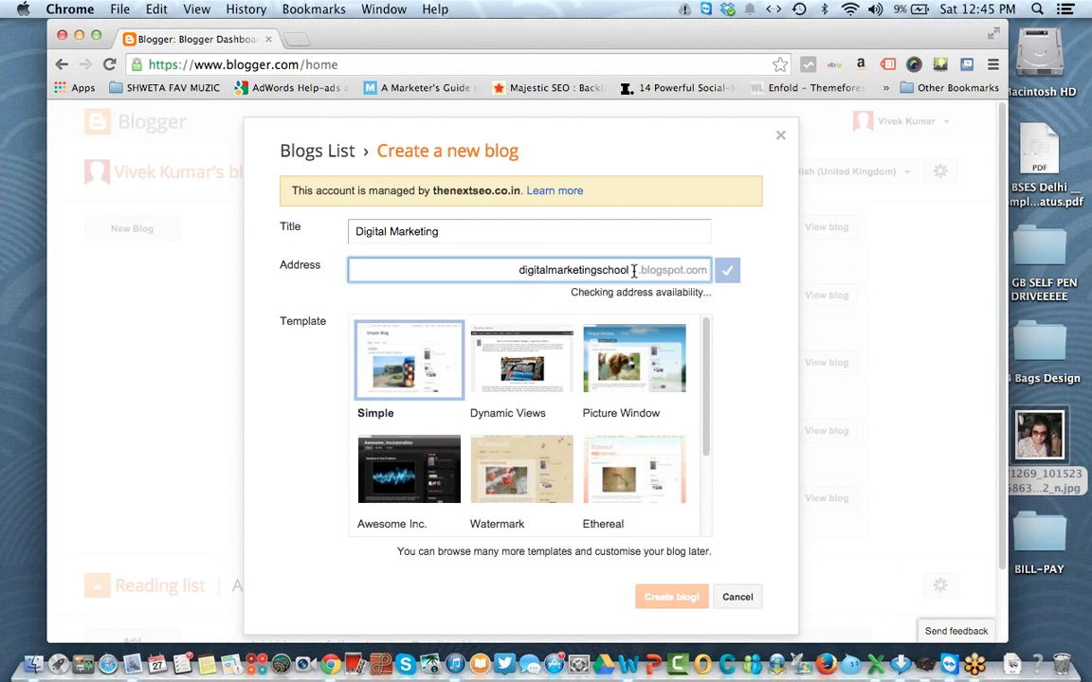
key("BackSpace")
key("BackSpace")
key("BackSpace")
key("BackSpace")
key("BackSpace")
key("BackSpace")
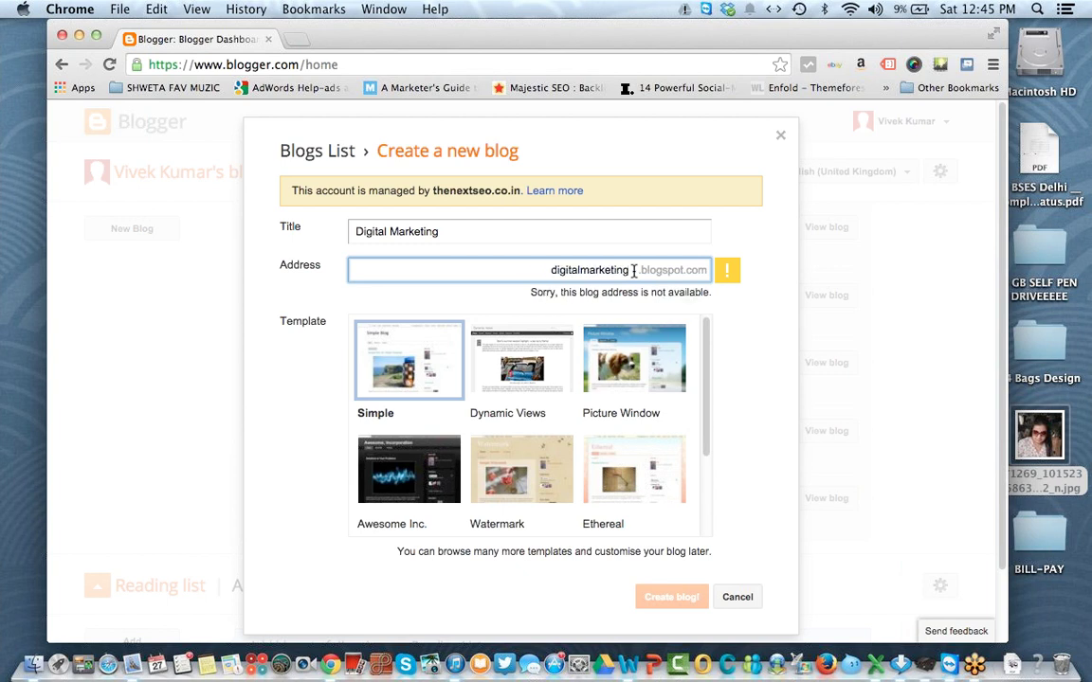
type("learn")
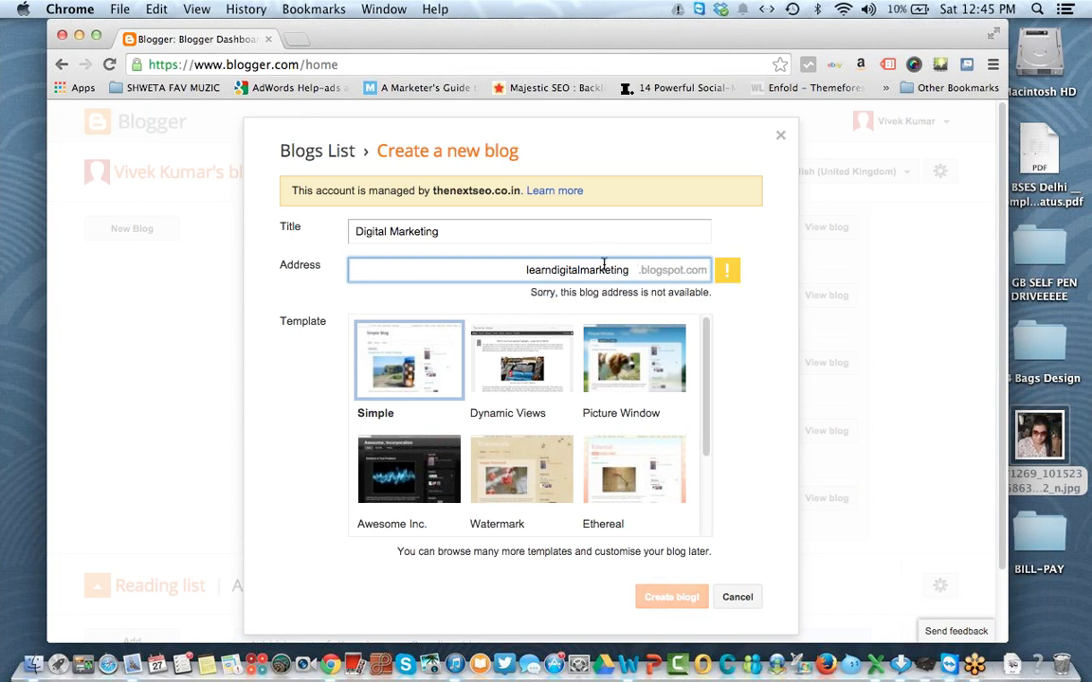
left_click(635, 270)
type("online")
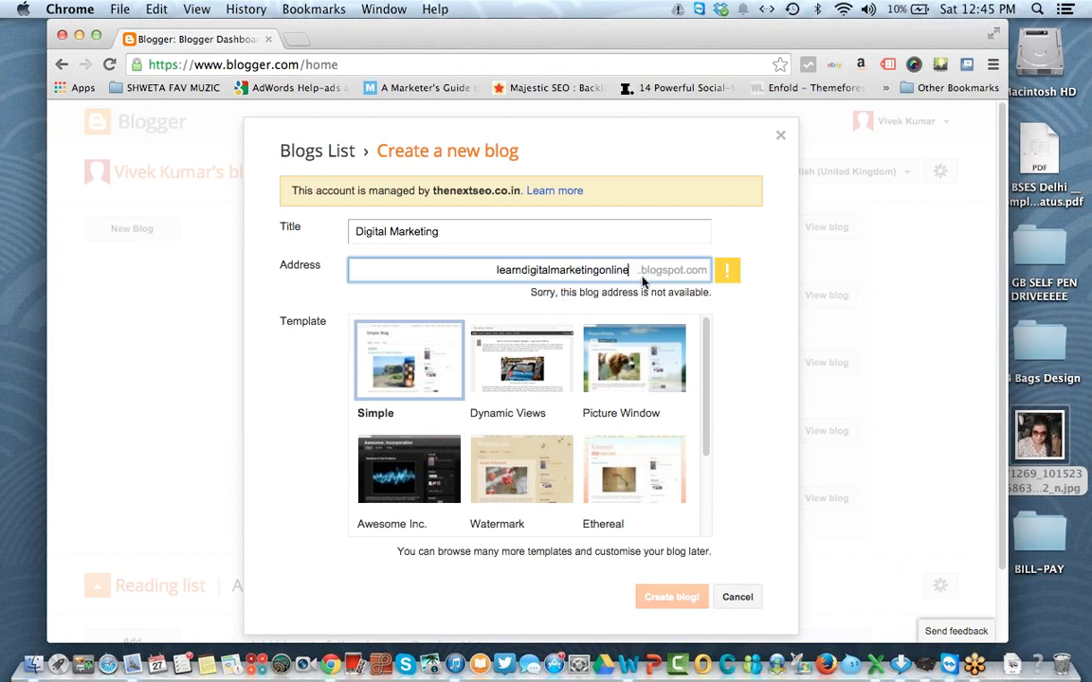
left_click(526, 274)
type("-")
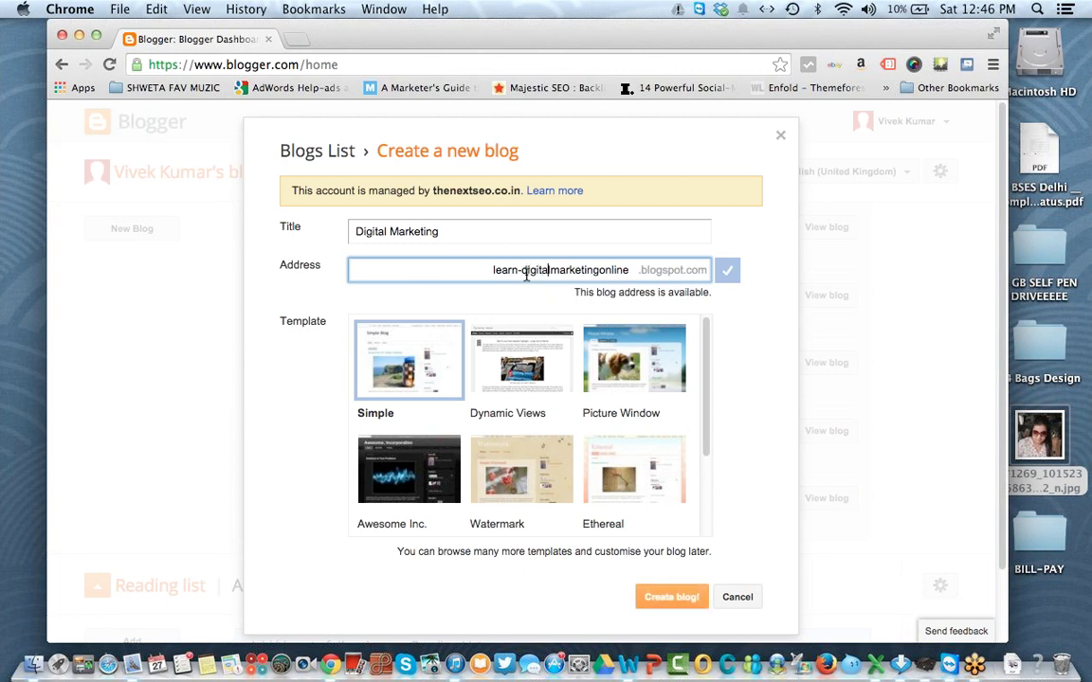
type("-")
type("-")
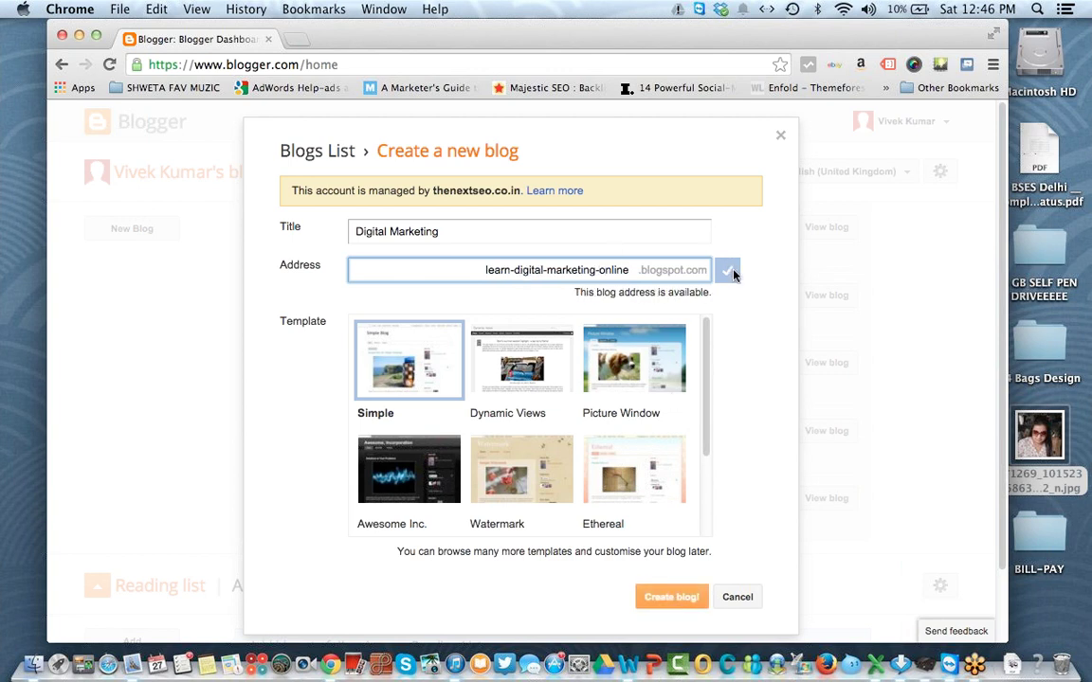
Step: Try the Dynamic Views and Watermark templates, then select Ethereal
left_click(483, 348)
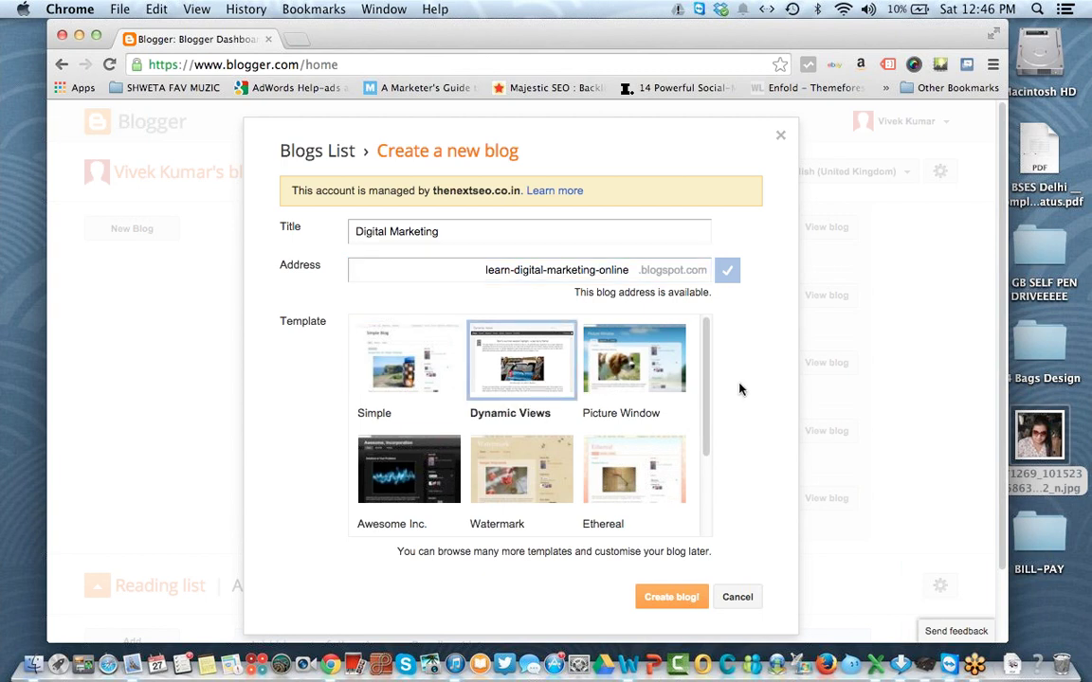
scroll(726, 455, "down", 3)
left_click(564, 348)
left_click(633, 353)
Step: Create the blog and view the empty Digital Marketing blog in a new tab
left_click(672, 601)
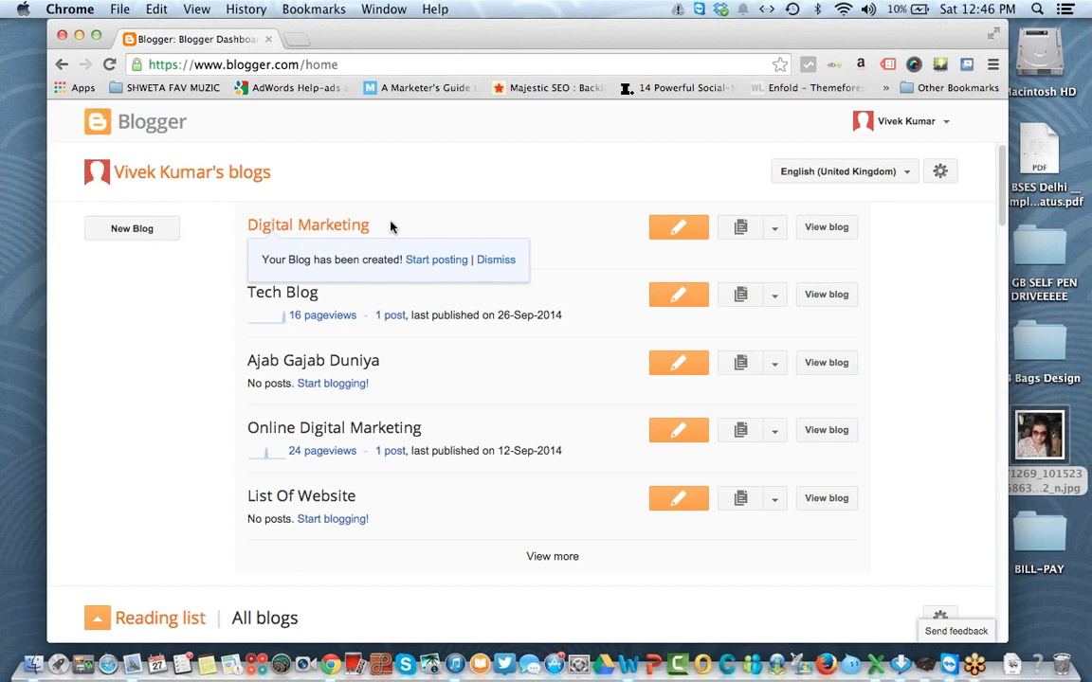
left_click(496, 259)
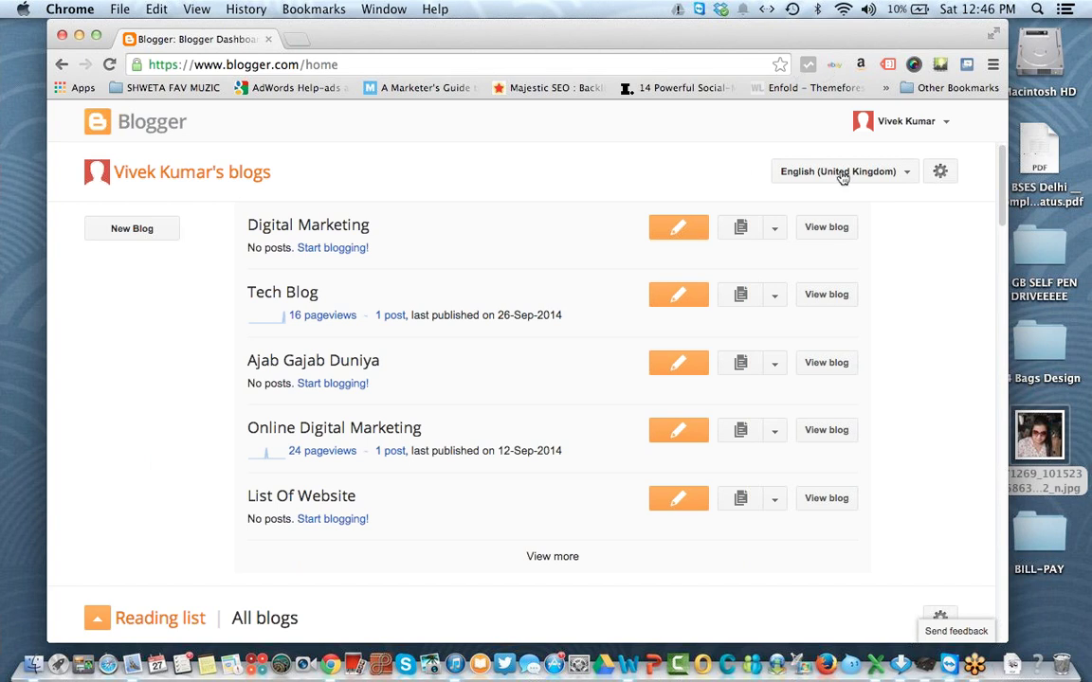
left_click(826, 234)
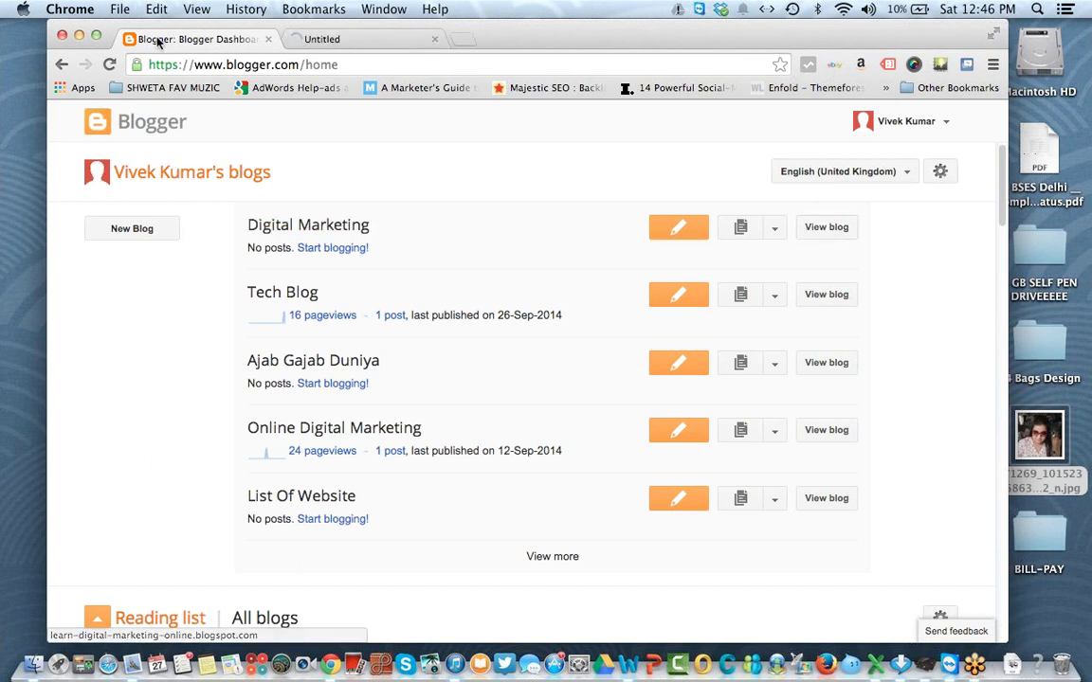
left_click(333, 41)
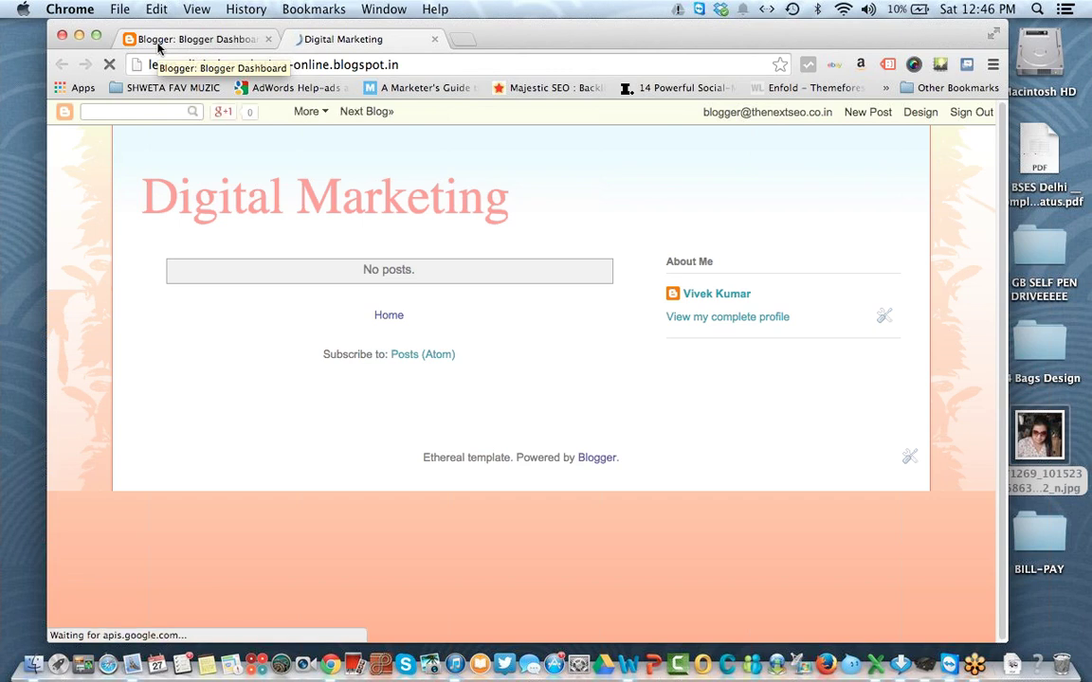
Step: Go back to the Blogger dashboard tab and scroll the blog list
left_click(166, 40)
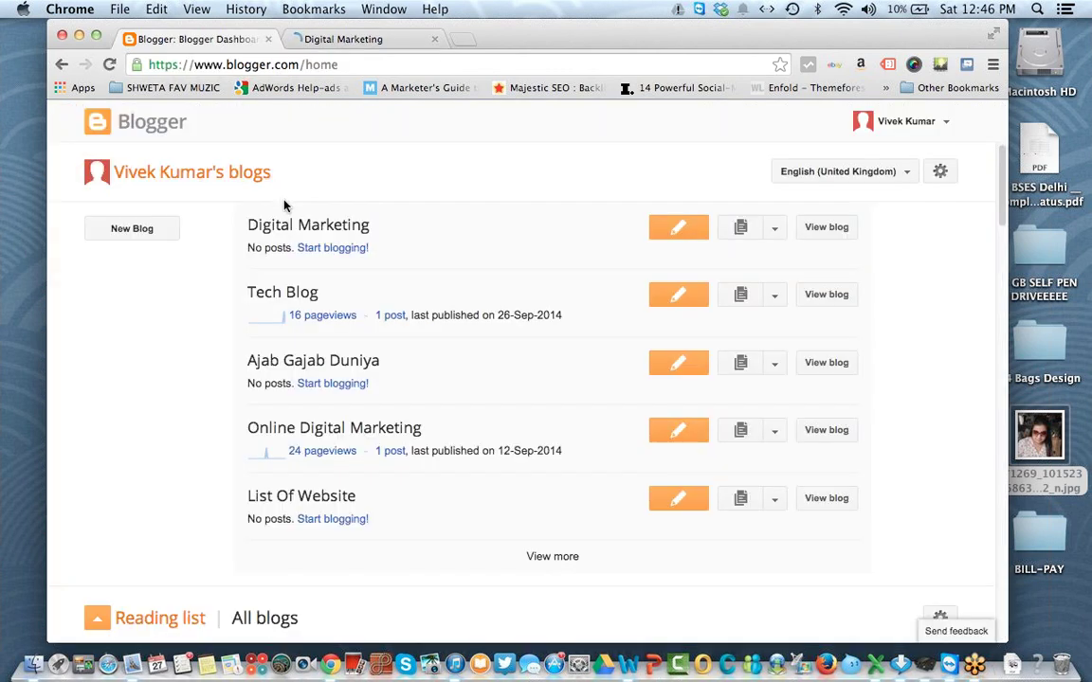
left_click_drag(379, 195, 418, 206)
left_click(418, 206)
scroll(379, 332, "down", 20)
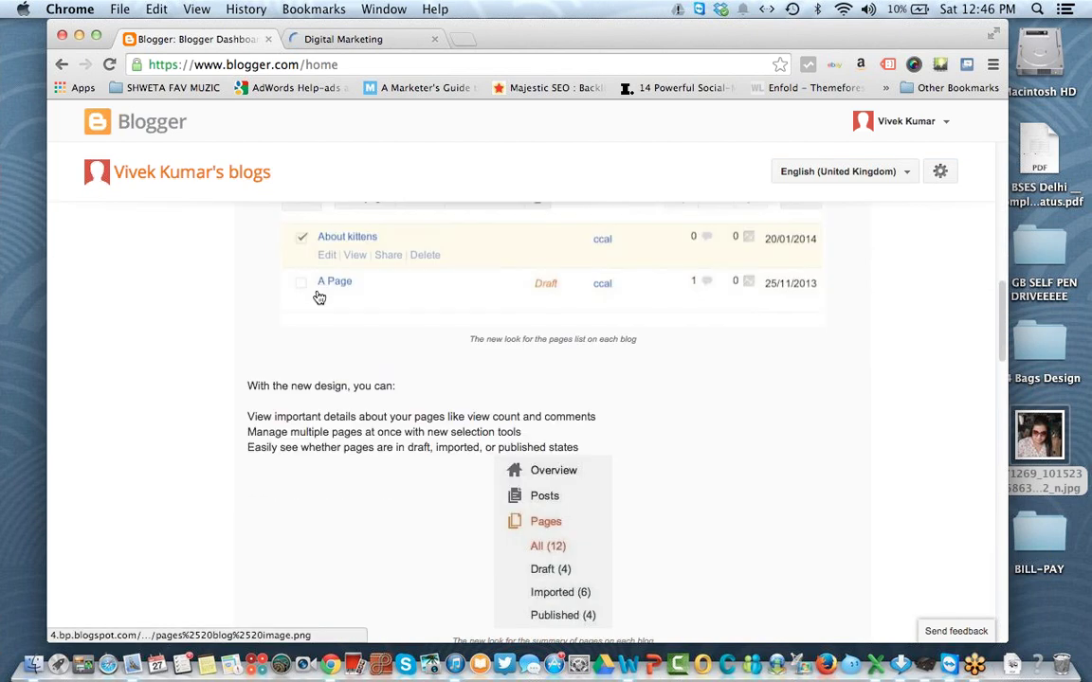
left_click_drag(1003, 335, 1012, 157)
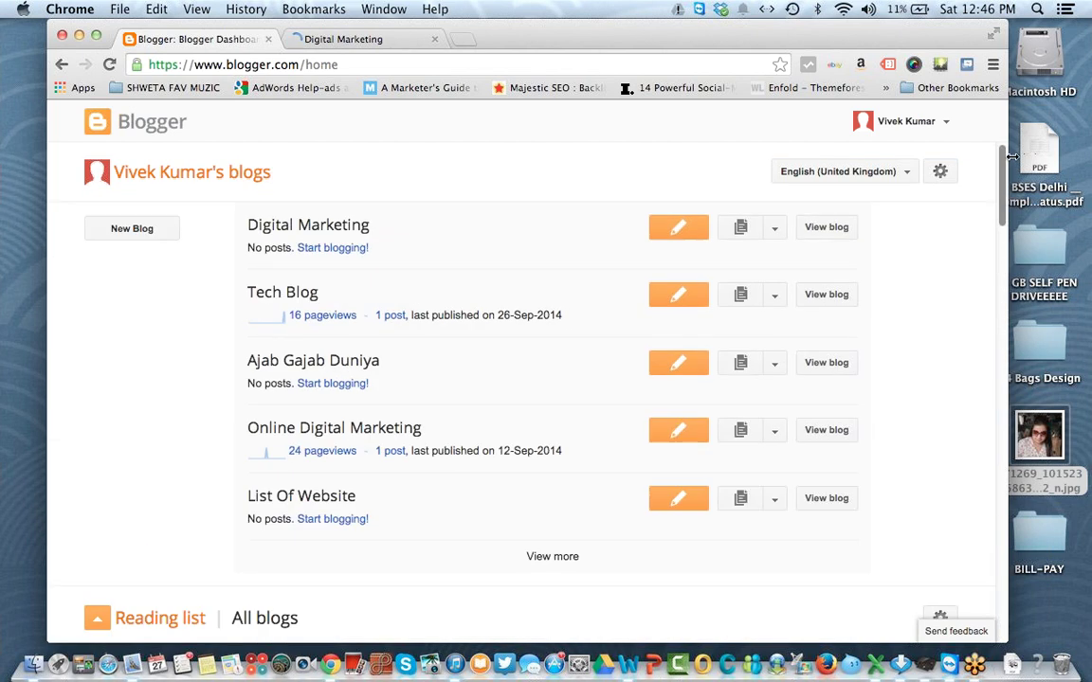
Step: In the Digital Marketing blog, start a post titled 'What is Digital Marketing?' and open Insert image
left_click(308, 226)
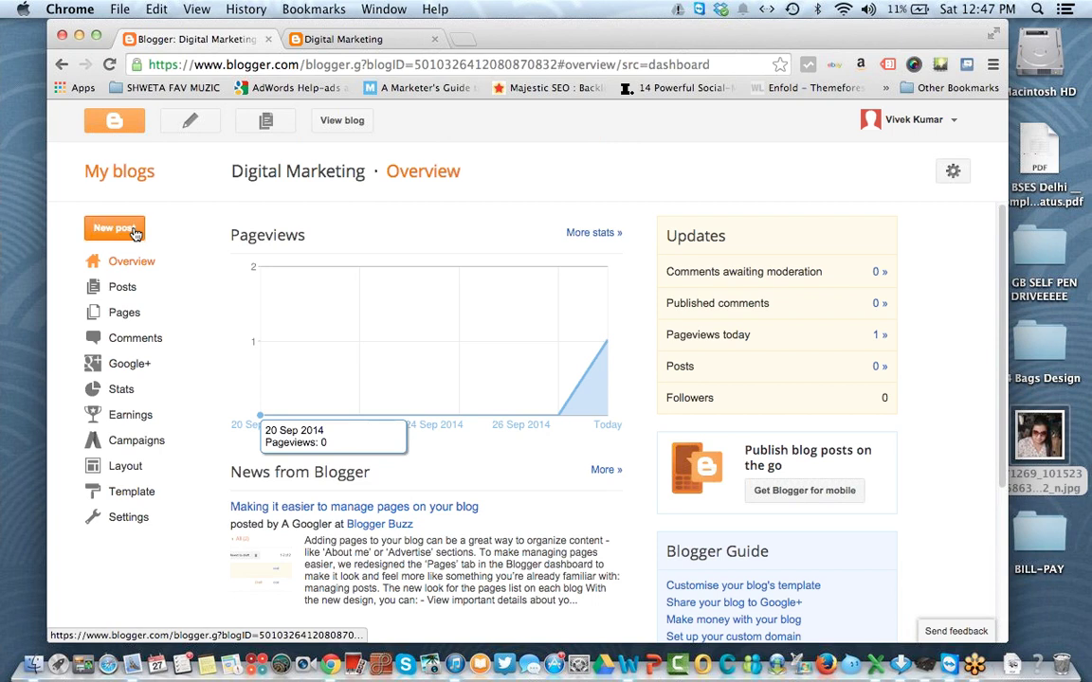
left_click(134, 233)
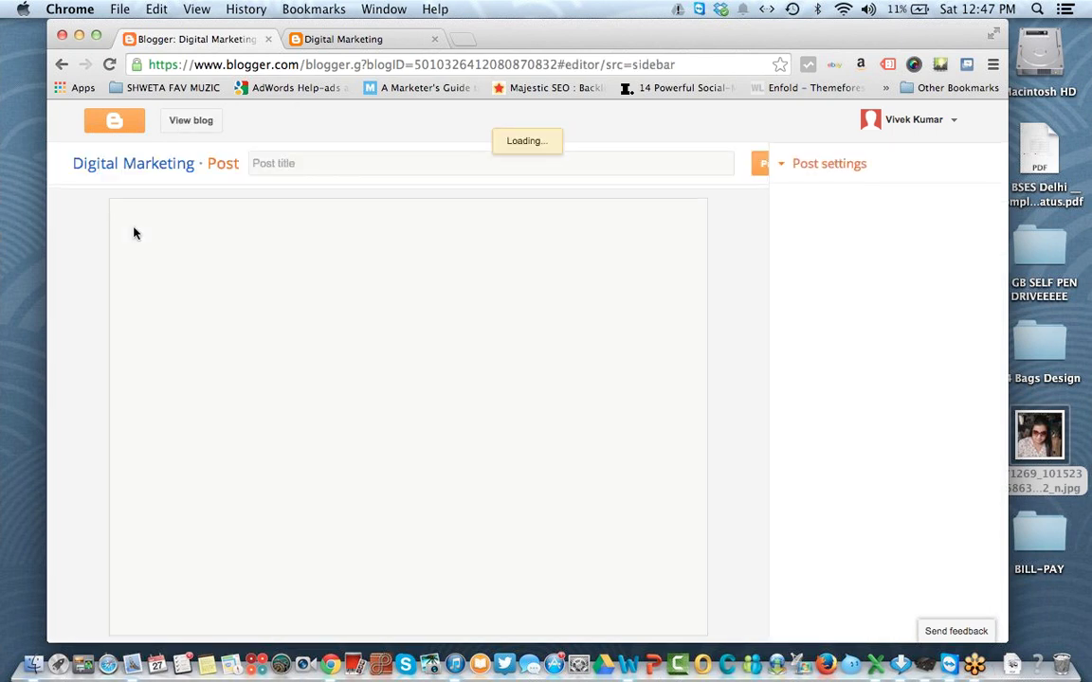
left_click(373, 167)
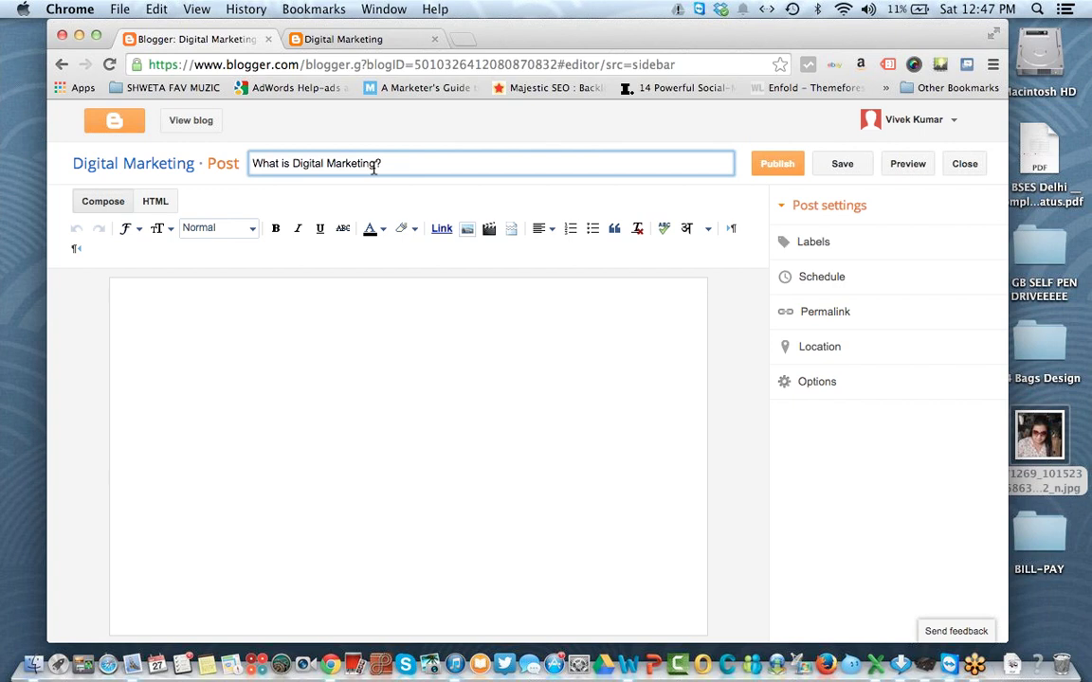
left_click(355, 370)
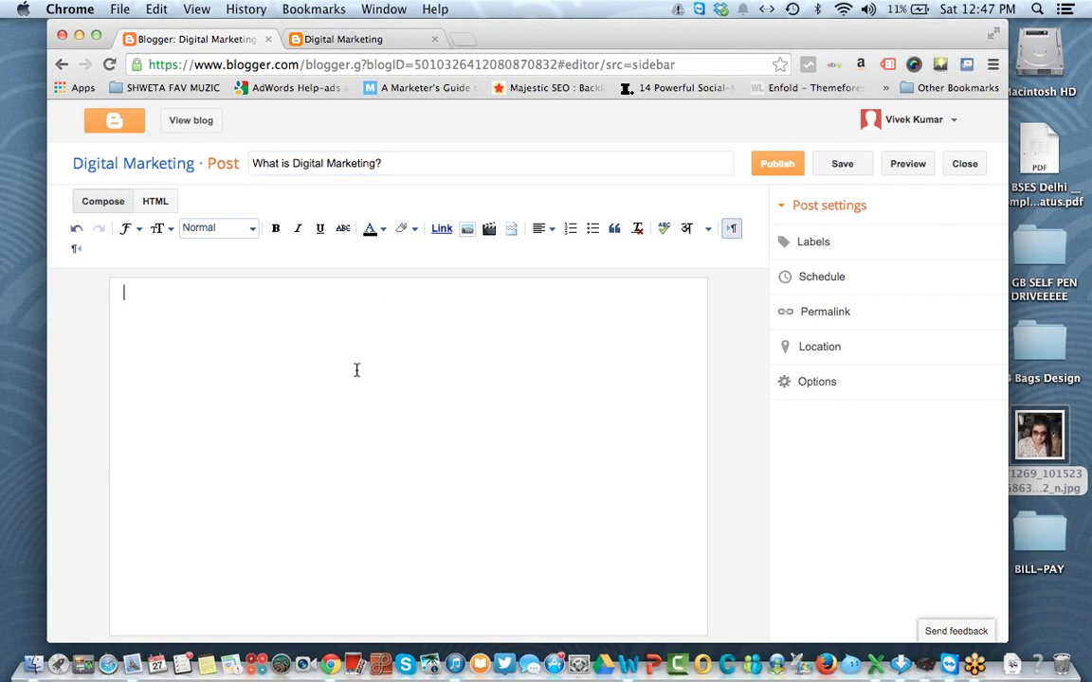
left_click(468, 230)
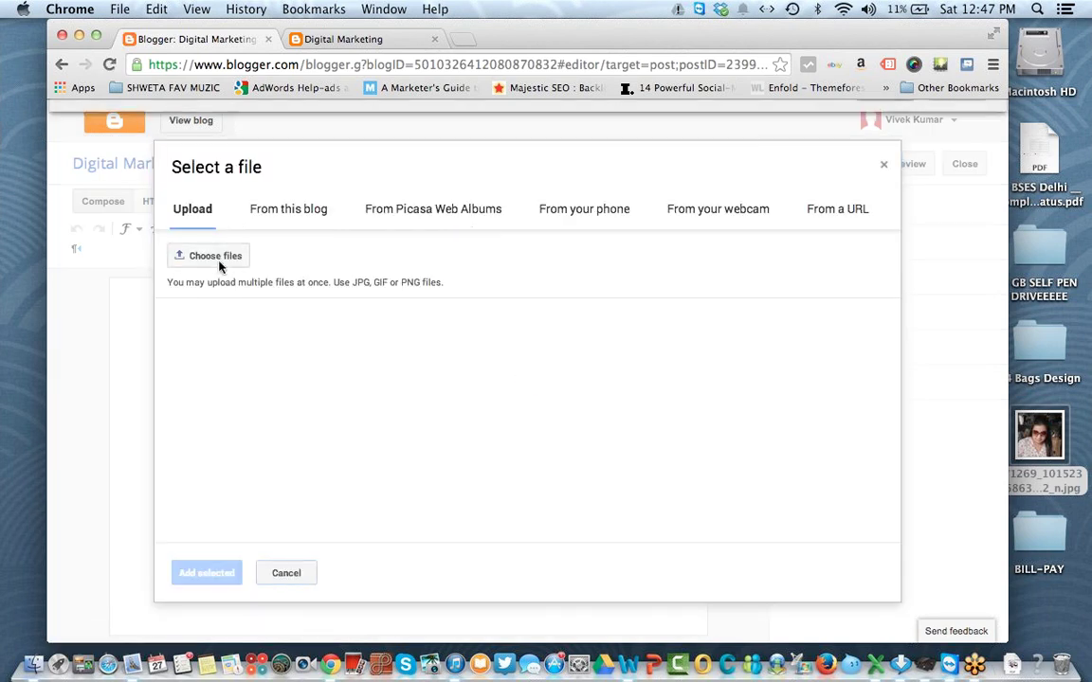
Step: Upload 33708.jpg from the banners folder
left_click(216, 257)
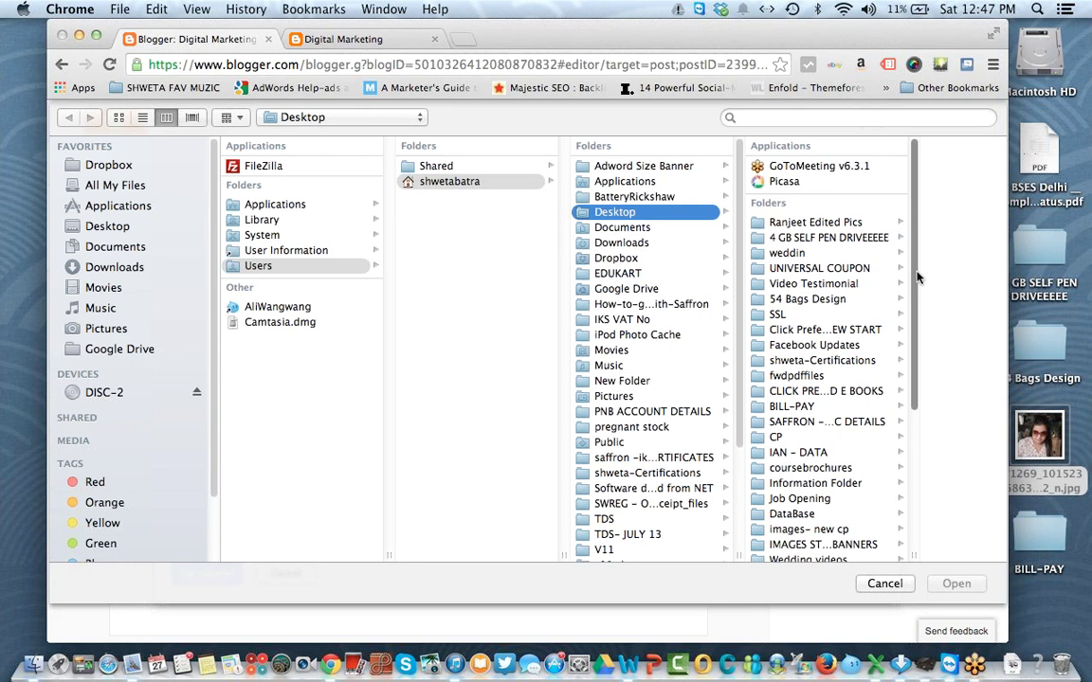
scroll(916, 282, "down", 10)
scroll(921, 379, "up", 10)
scroll(929, 458, "down", 8)
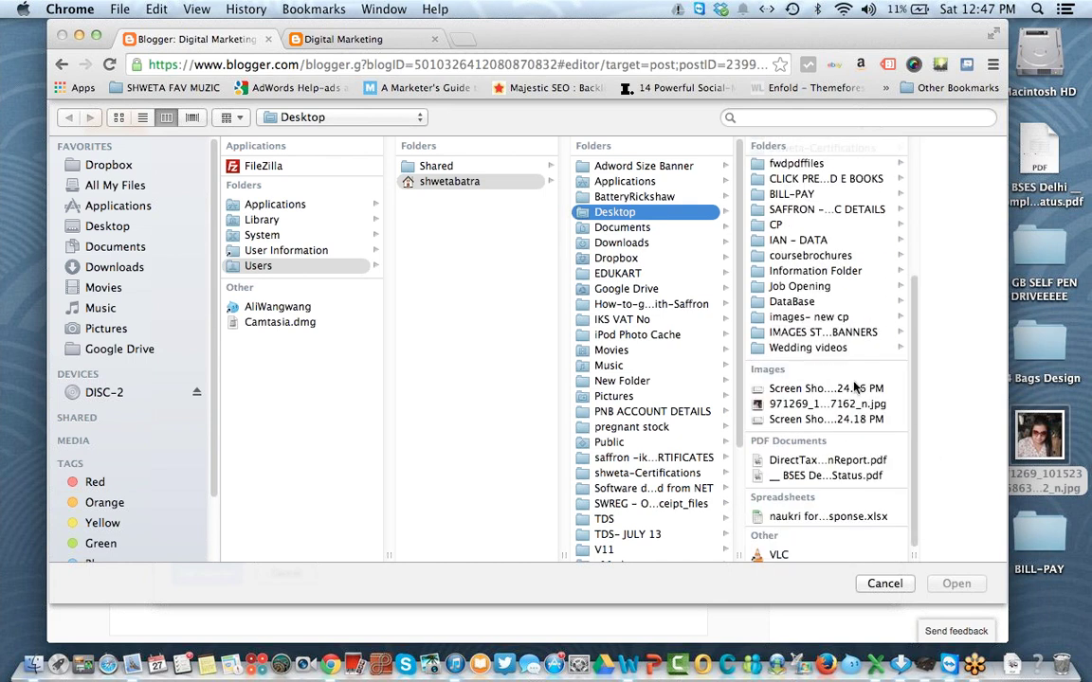
left_click(763, 331)
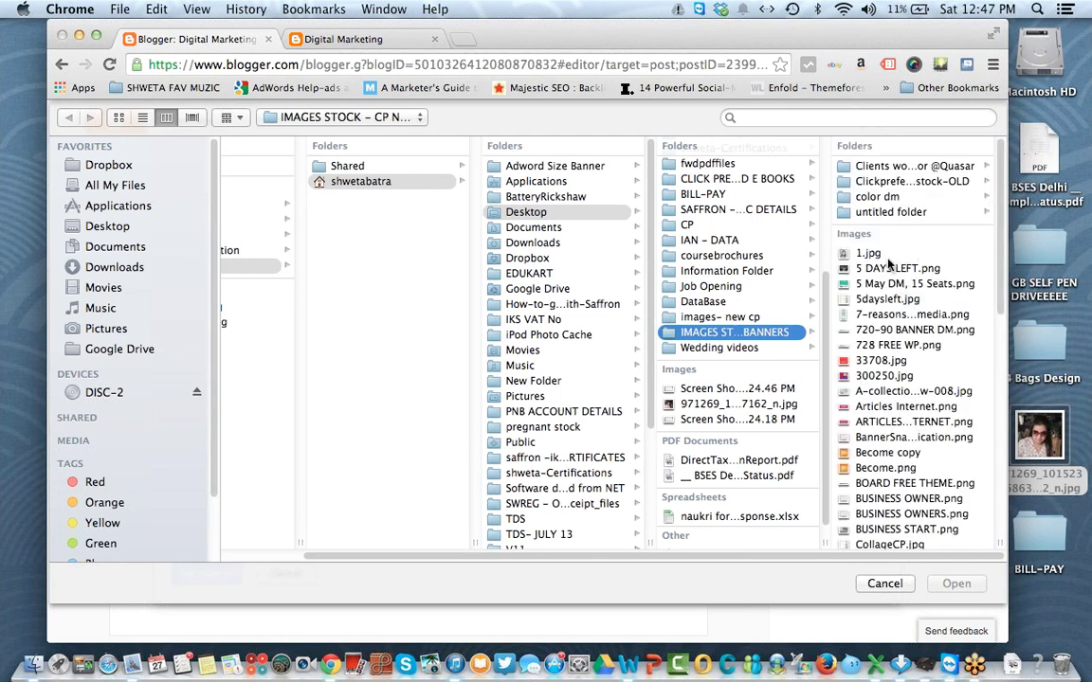
left_click(897, 362)
left_click(957, 584)
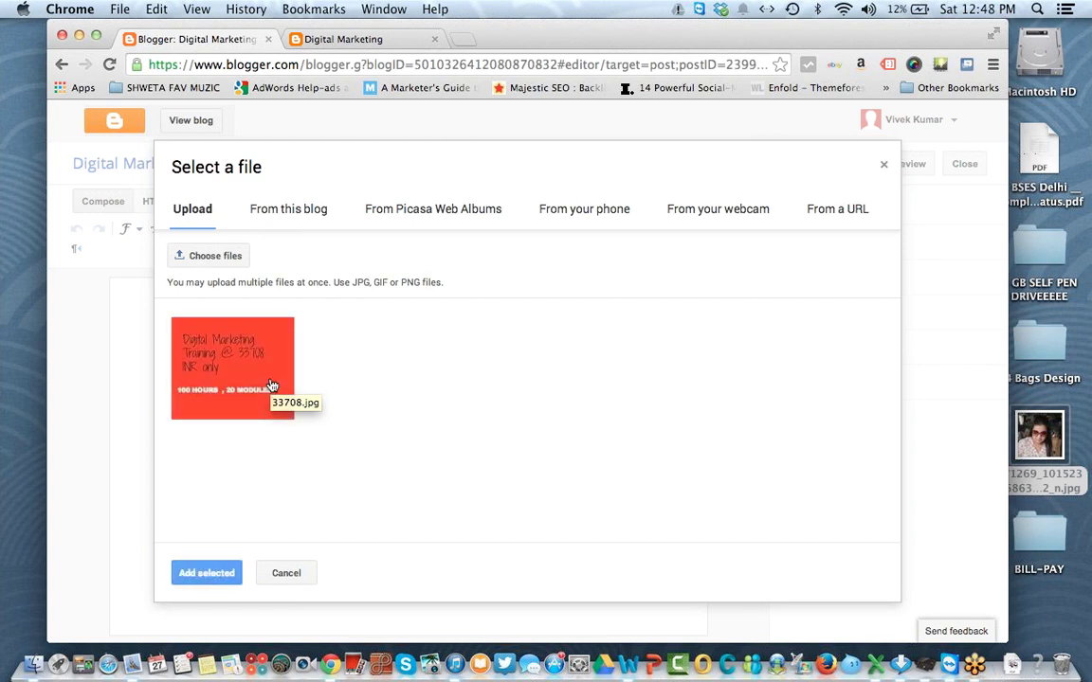
Step: Insert the red 33708 banner into the post body and select it
left_click(271, 417)
left_click(217, 569)
left_click(428, 410)
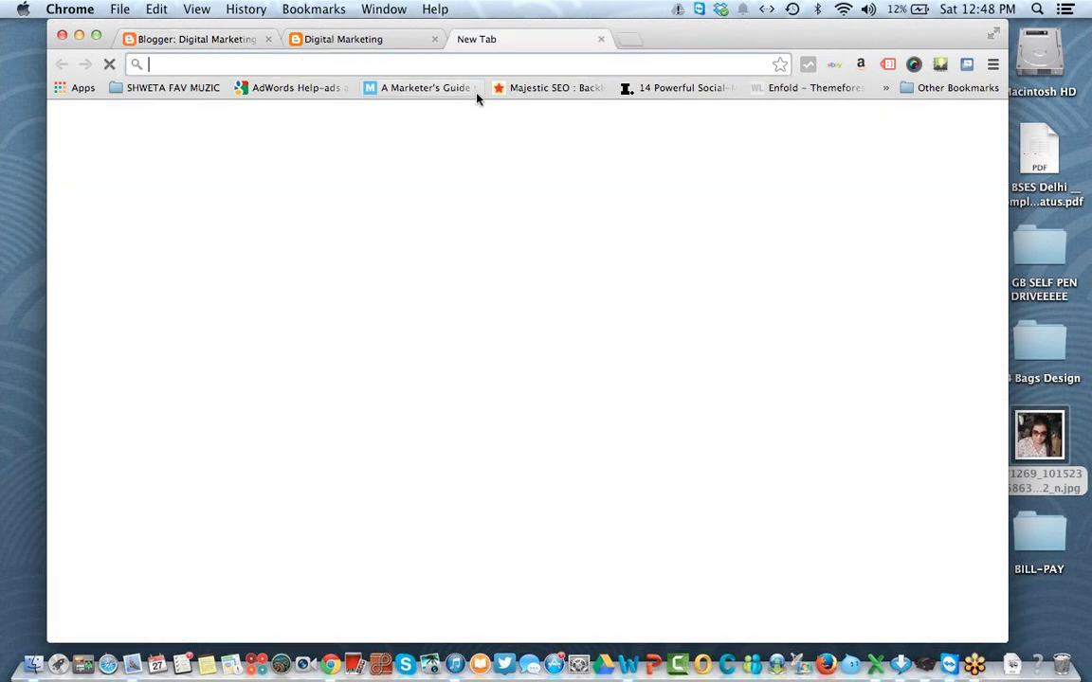
Step: In a new tab, search Google Images for 'digital marketing'
key("super+t")
type("google.com")
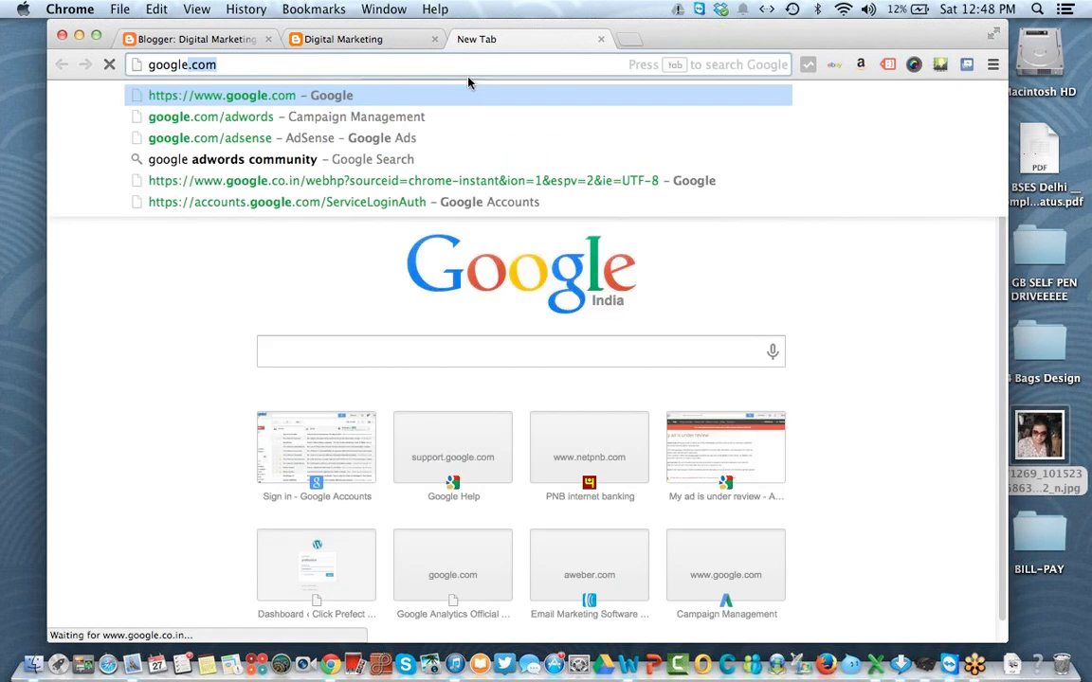
key("Return")
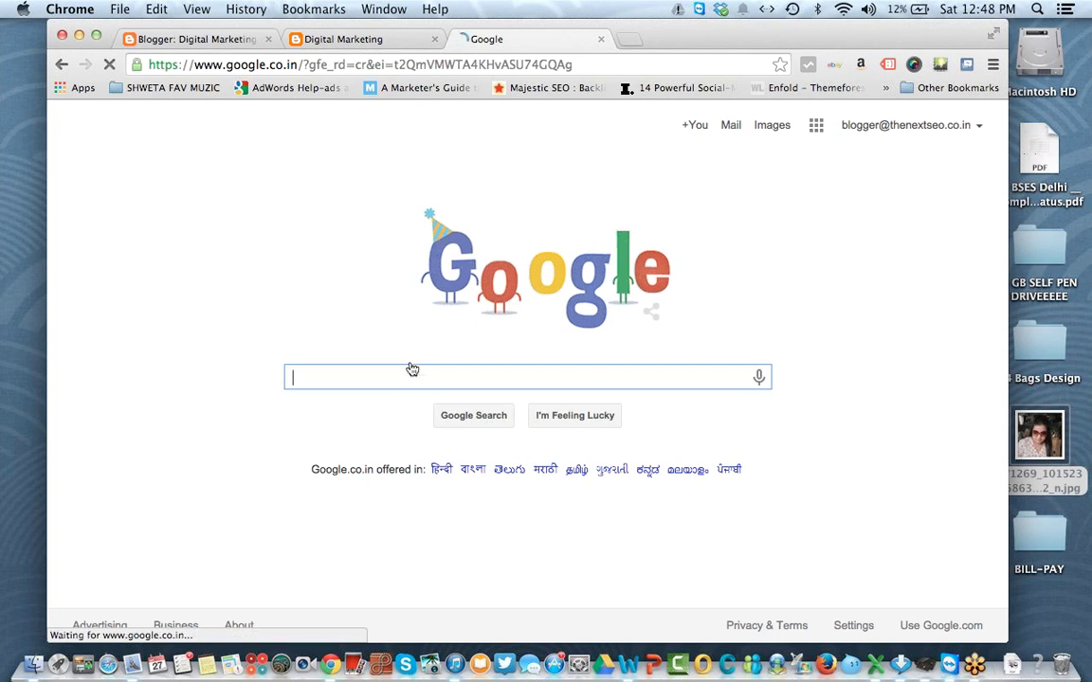
type("digital ma")
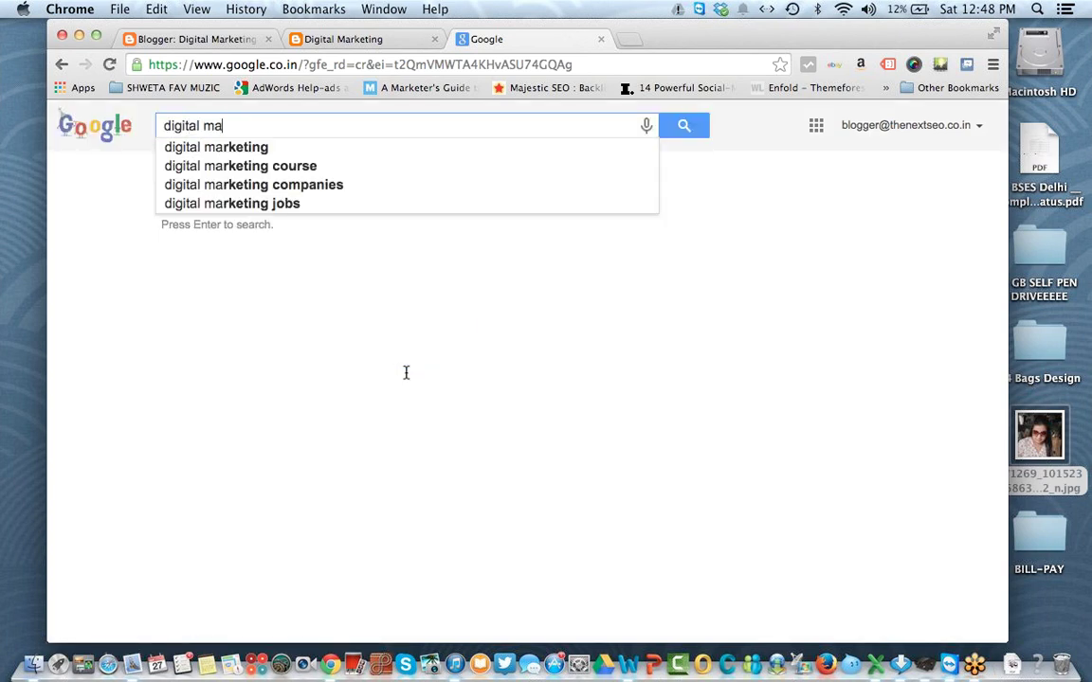
type("rketing")
key("Return")
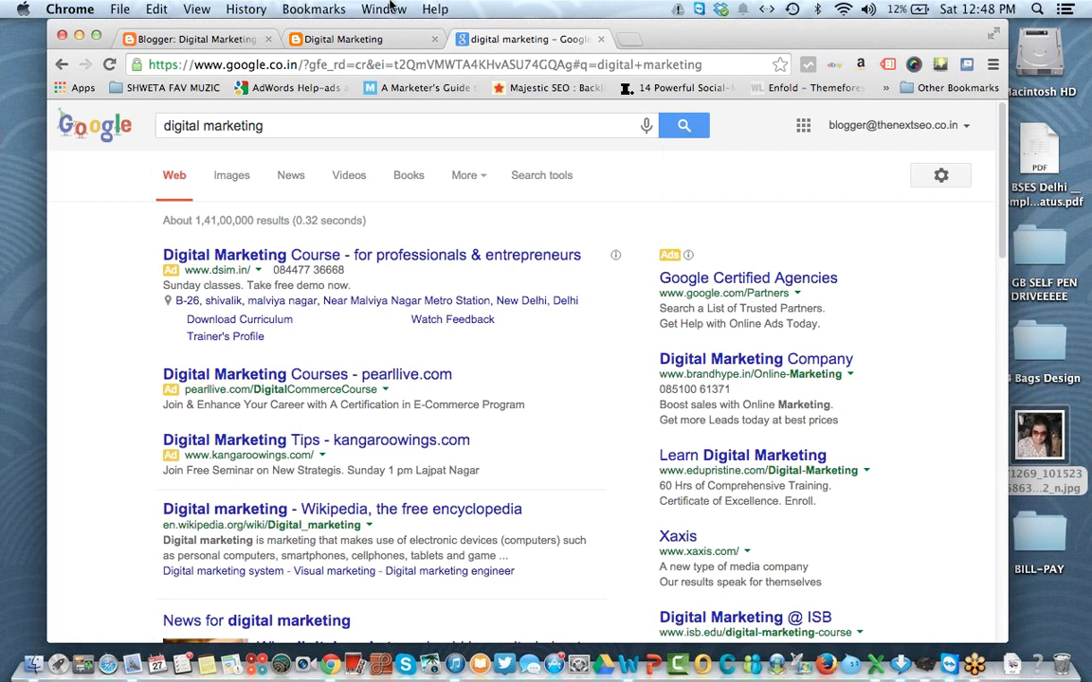
left_click(237, 177)
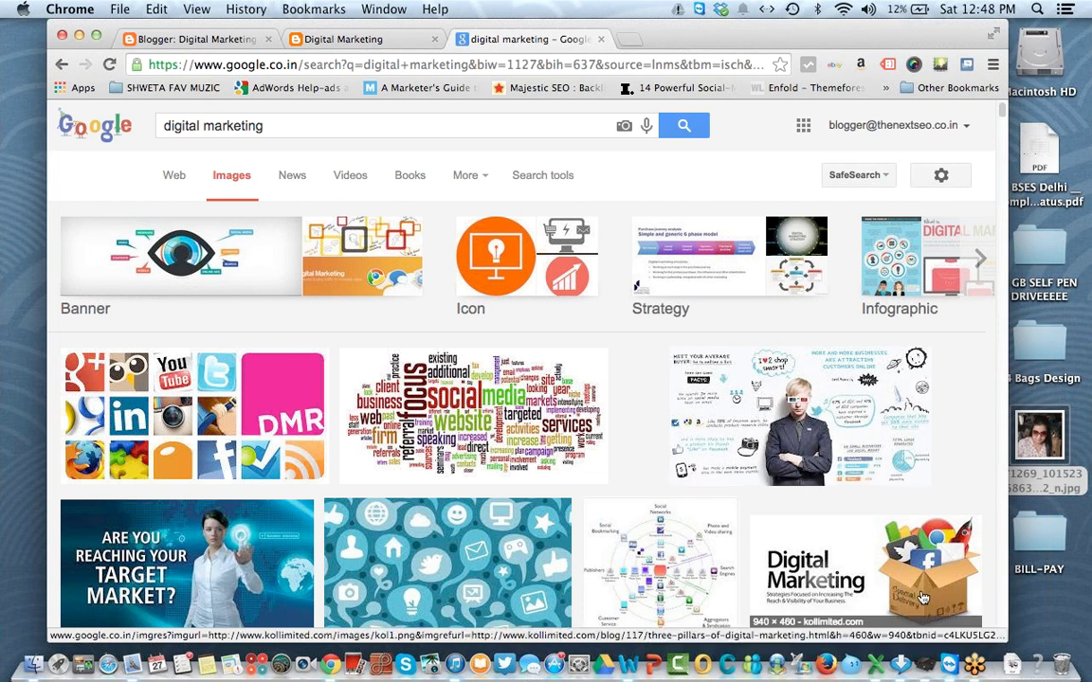
Step: Save a full-size image result to the Desktop as digital-marketing.jpg, then remove the red banner from the post
left_click(199, 564, "super")
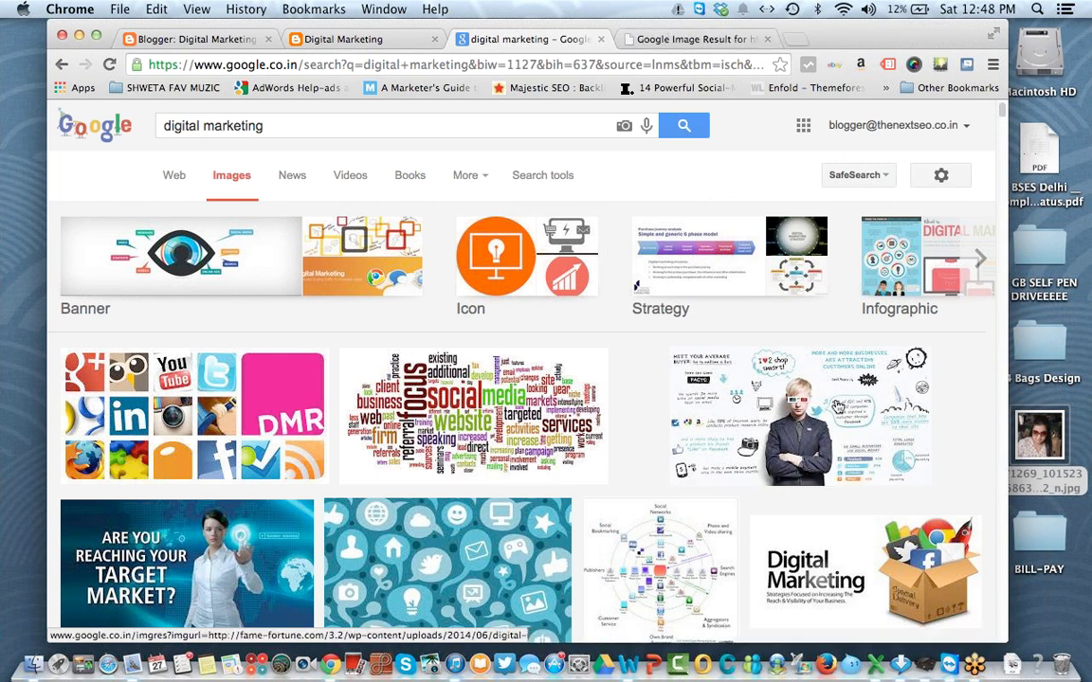
scroll(838, 406, "down", 2)
scroll(838, 406, "down", 10)
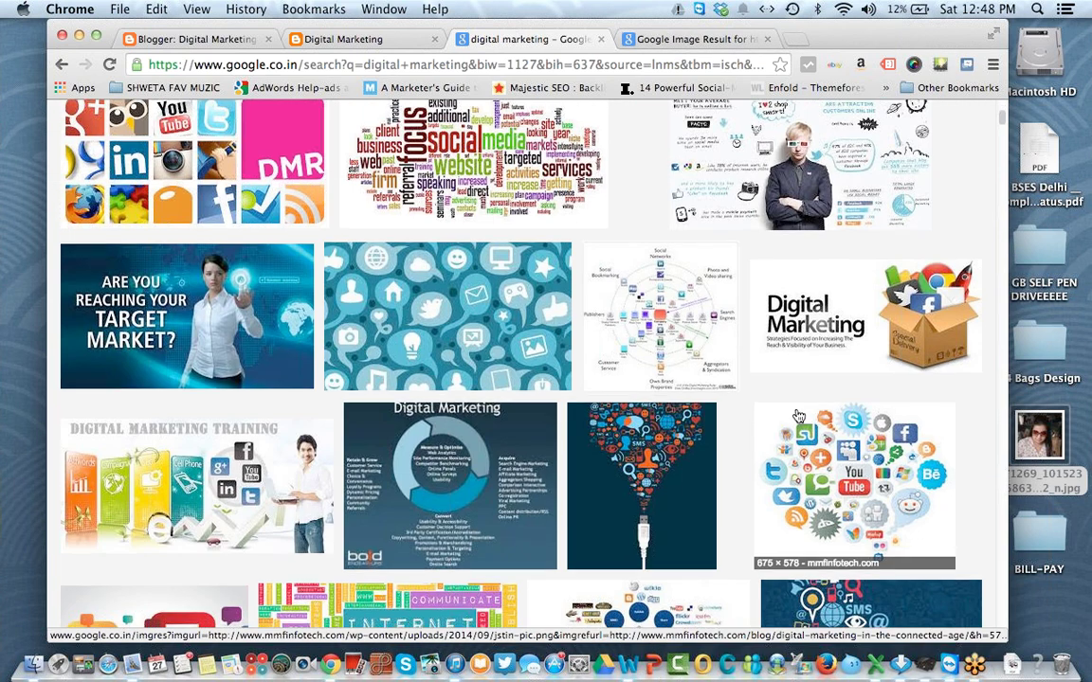
scroll(797, 417, "down", 6)
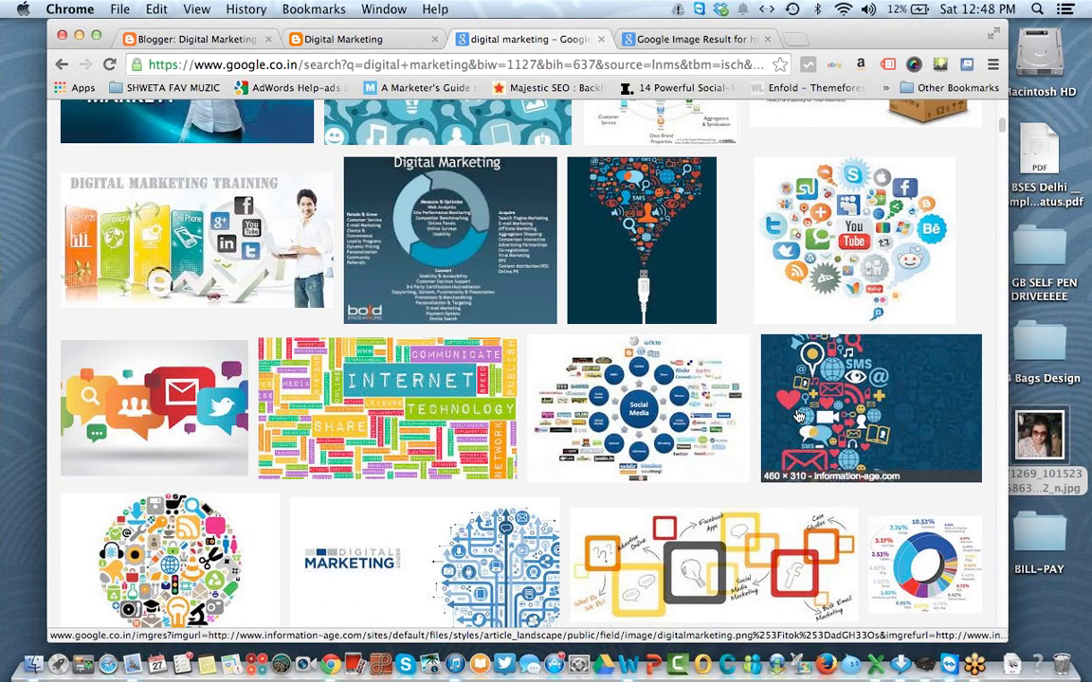
scroll(797, 417, "down", 1)
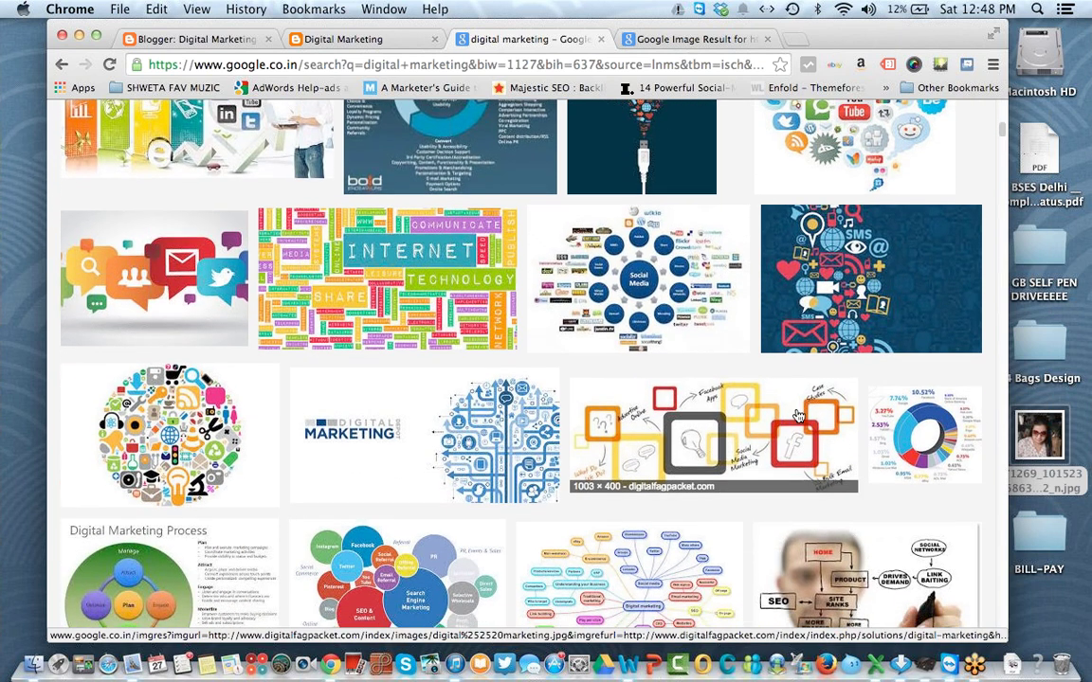
left_click(723, 39)
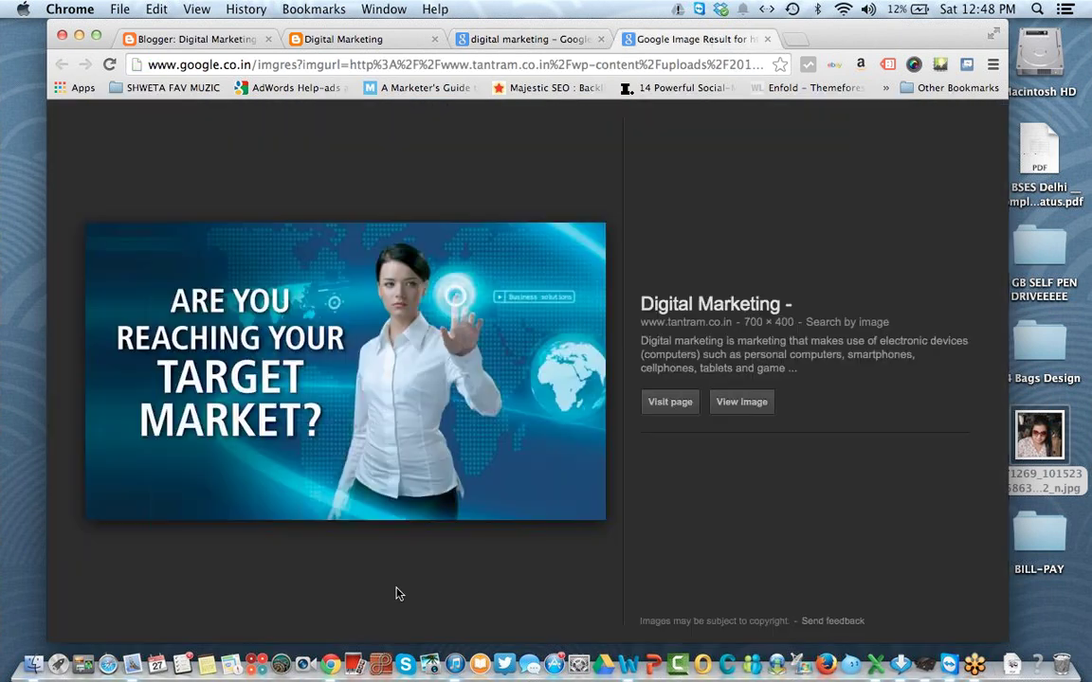
left_click(741, 402)
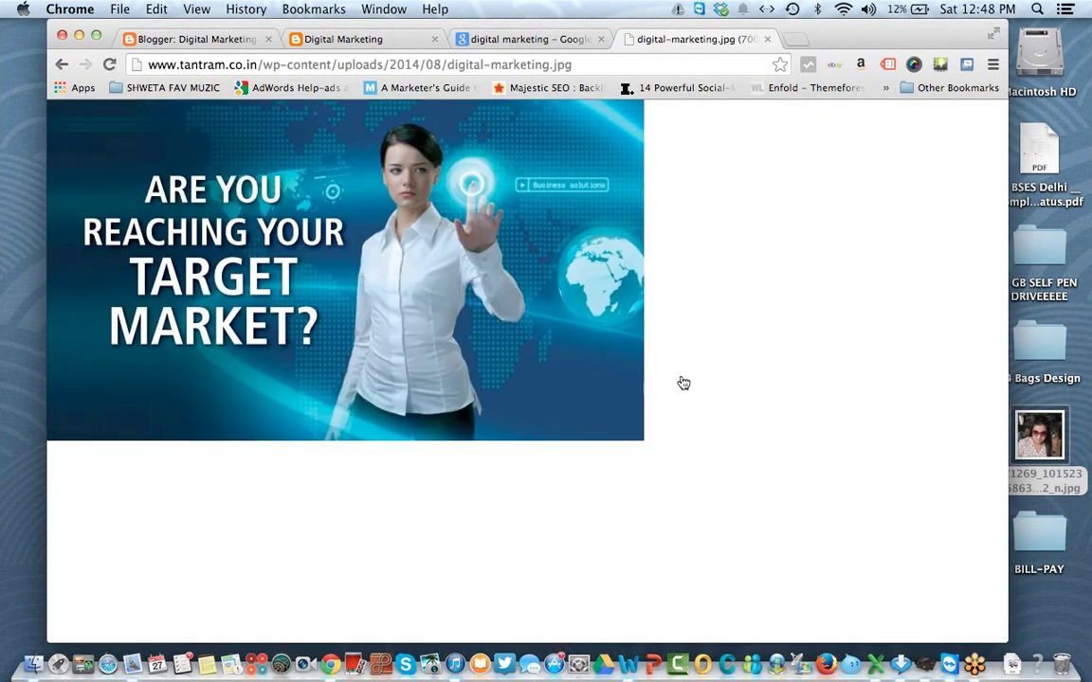
right_click(437, 284)
left_click(438, 284)
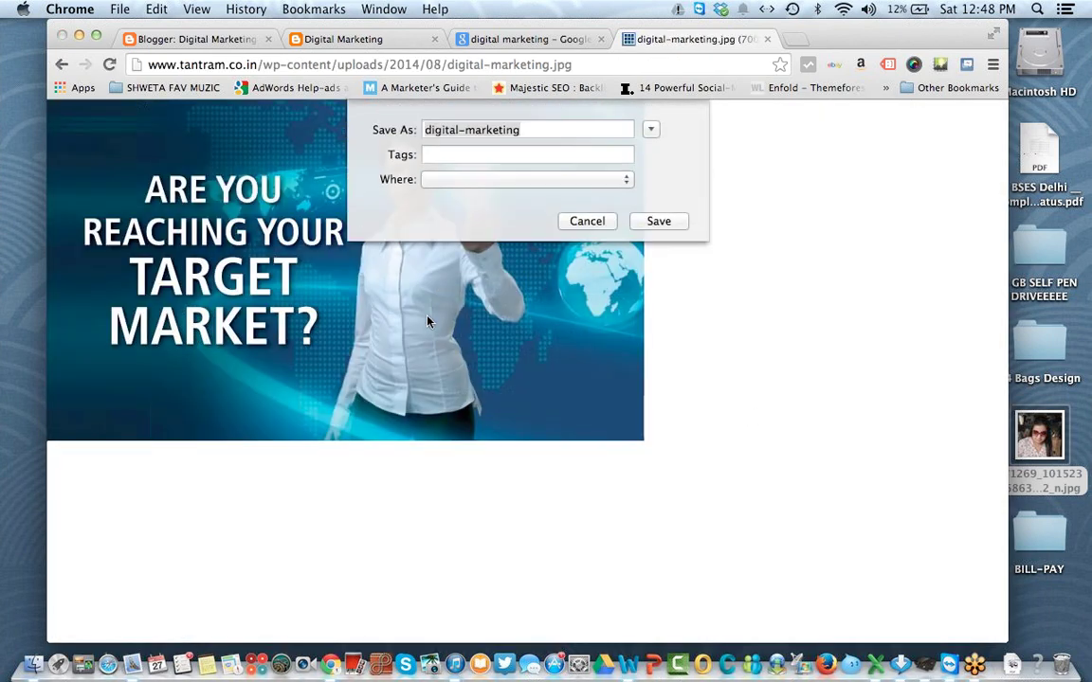
left_click(671, 224)
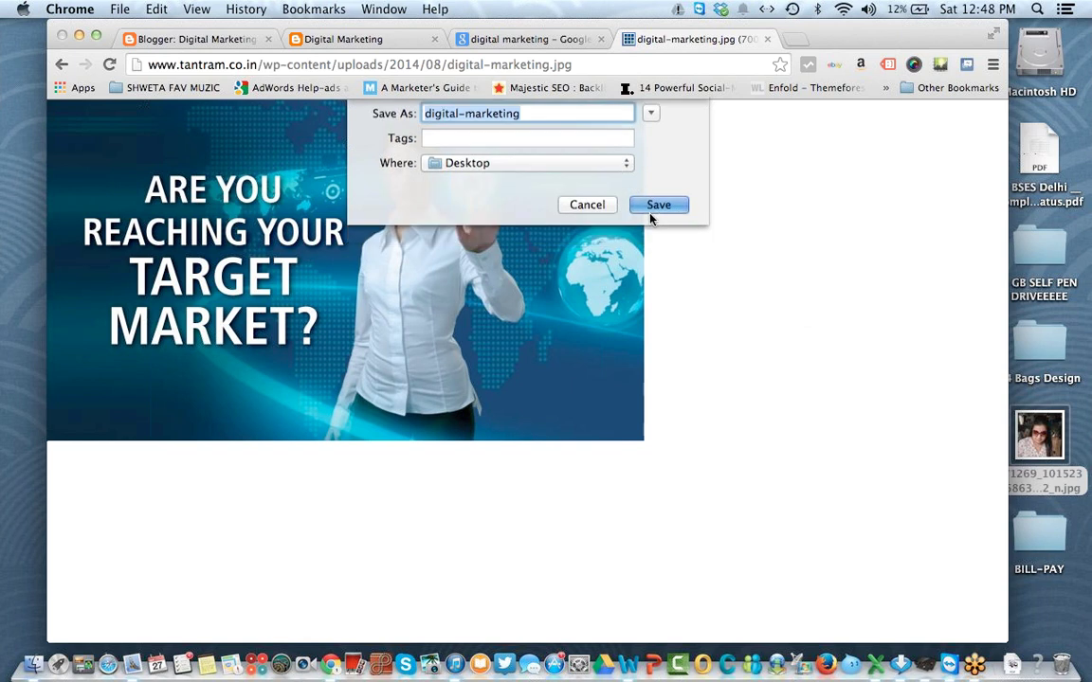
left_click(193, 39)
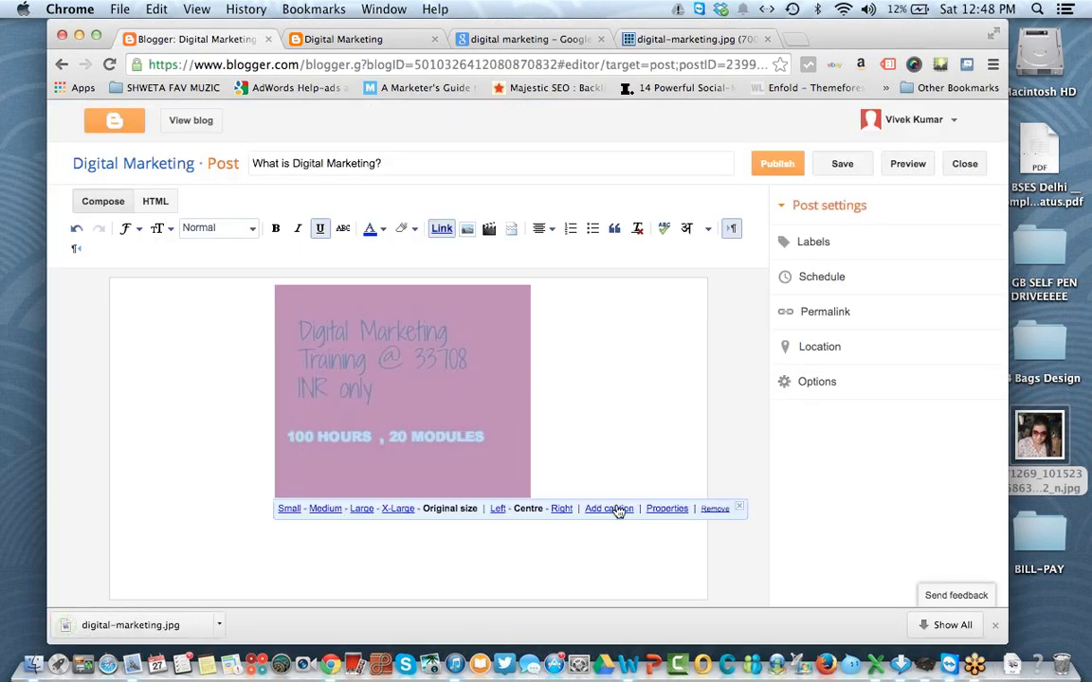
left_click(715, 512)
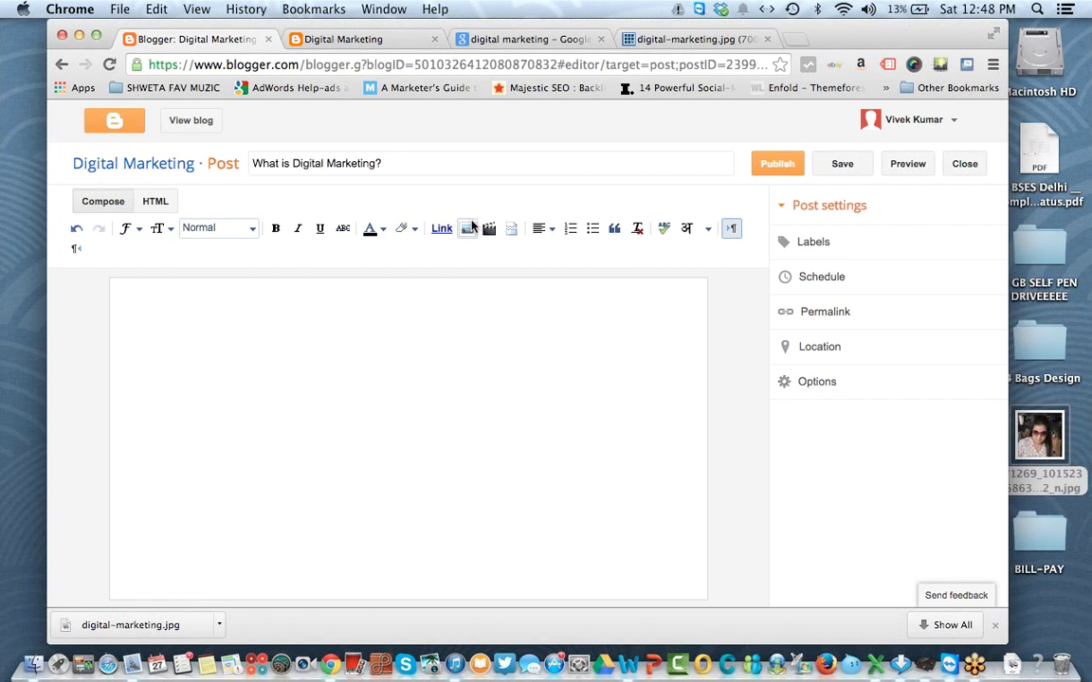
Step: Upload digital-marketing.jpg from the Desktop through the post's Insert image window
left_click(470, 228)
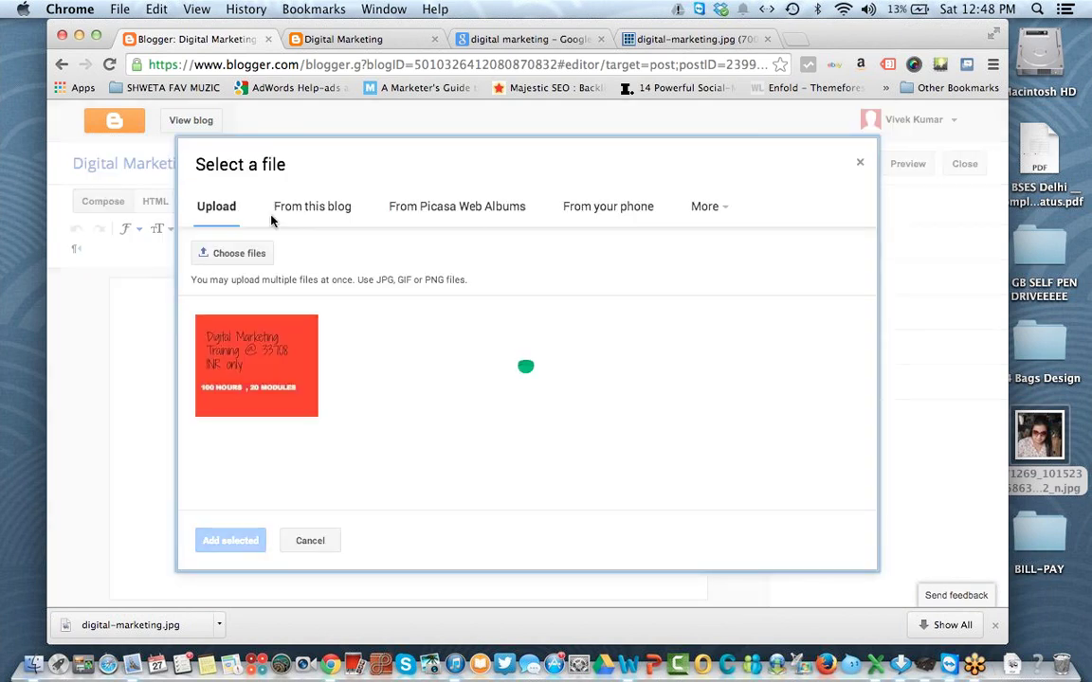
left_click(250, 256)
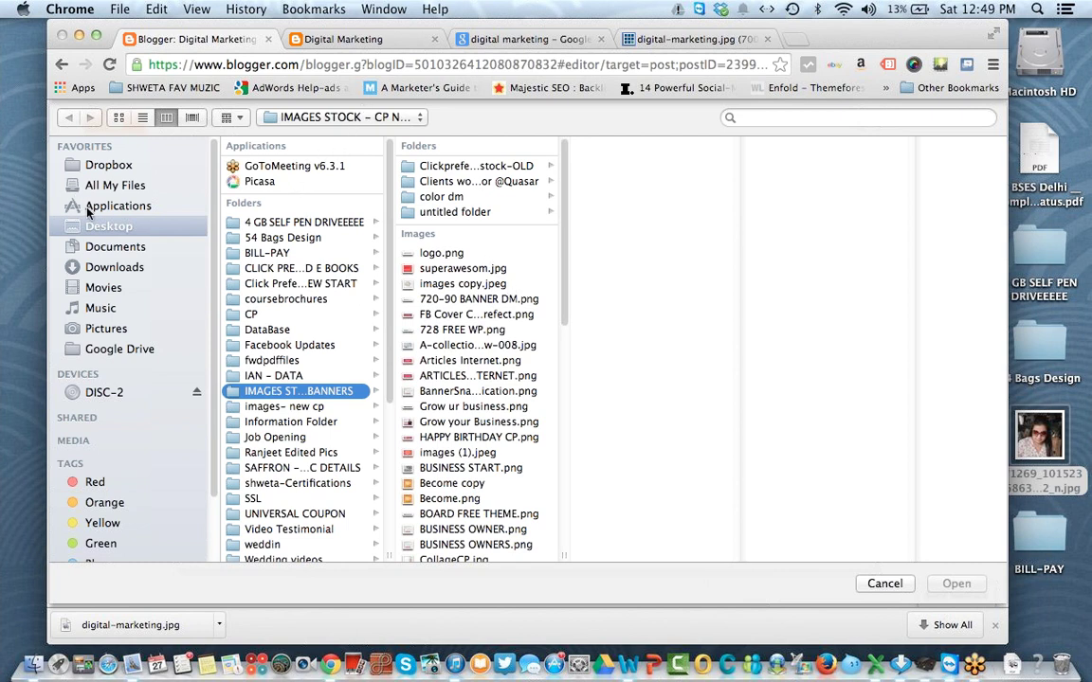
left_click(110, 233)
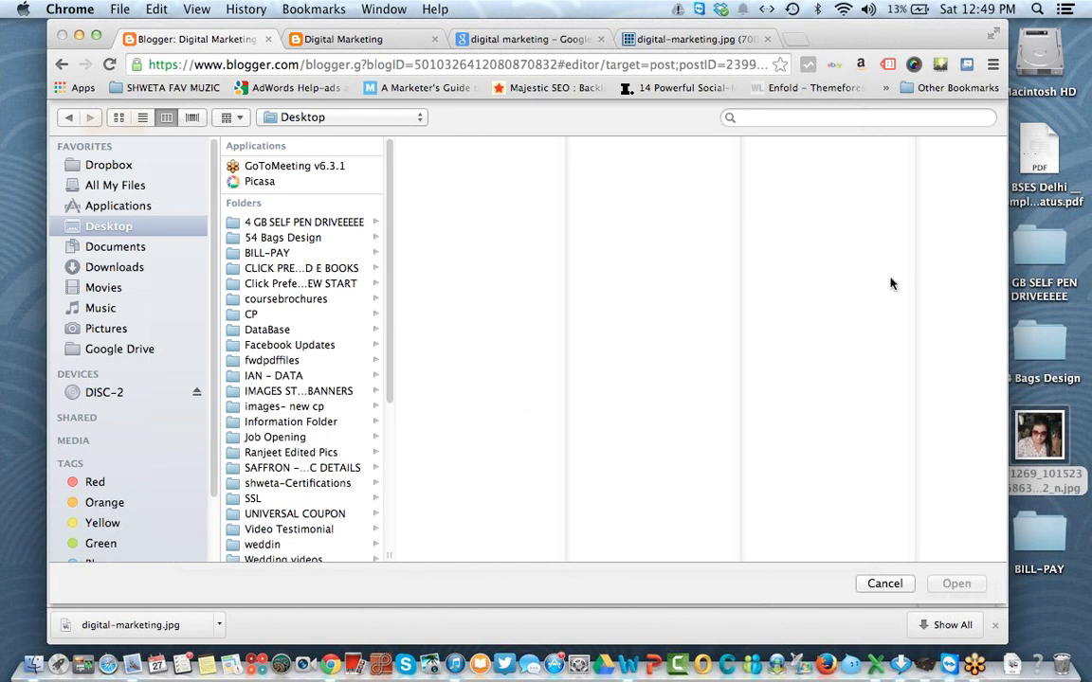
scroll(379, 426, "down", 5)
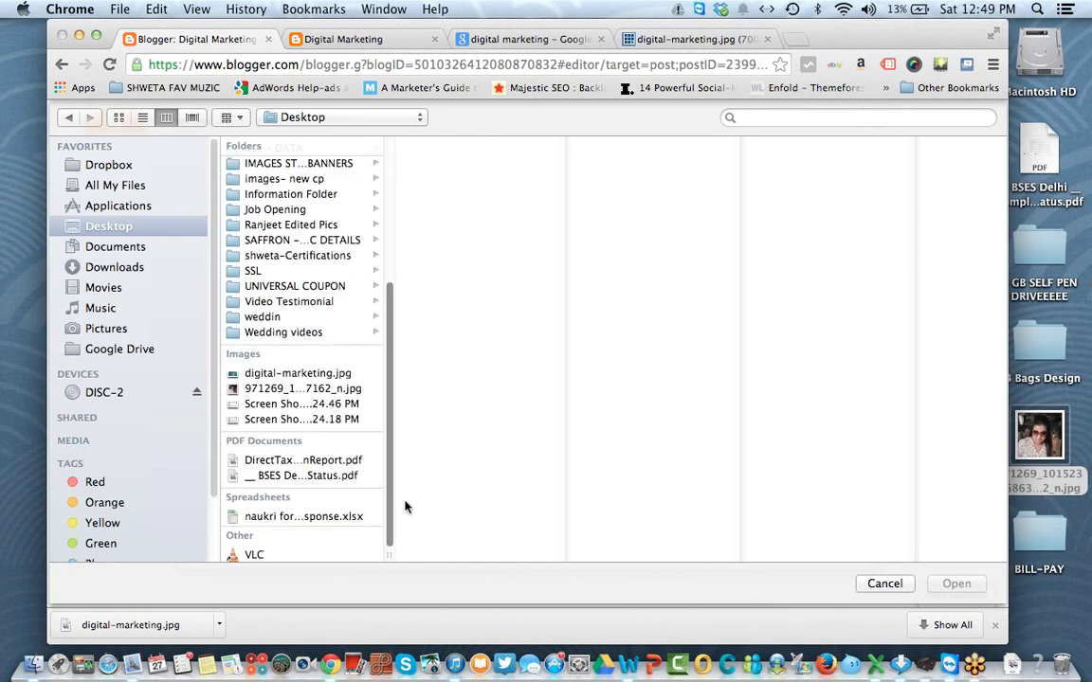
left_click(299, 389)
left_click(300, 373)
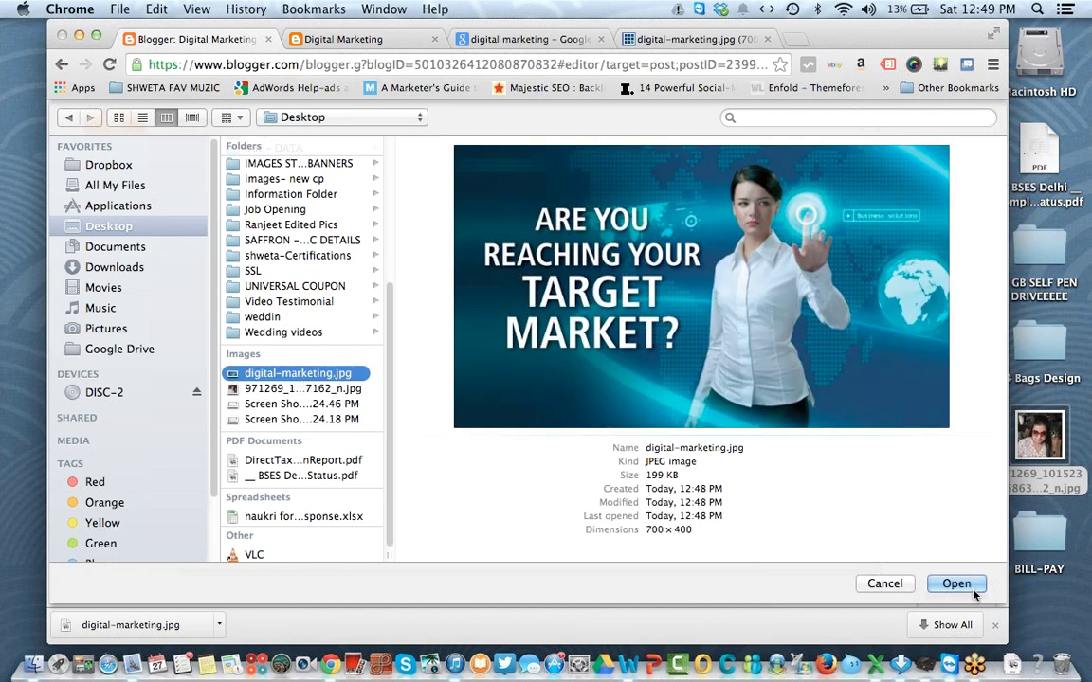
left_click(956, 584)
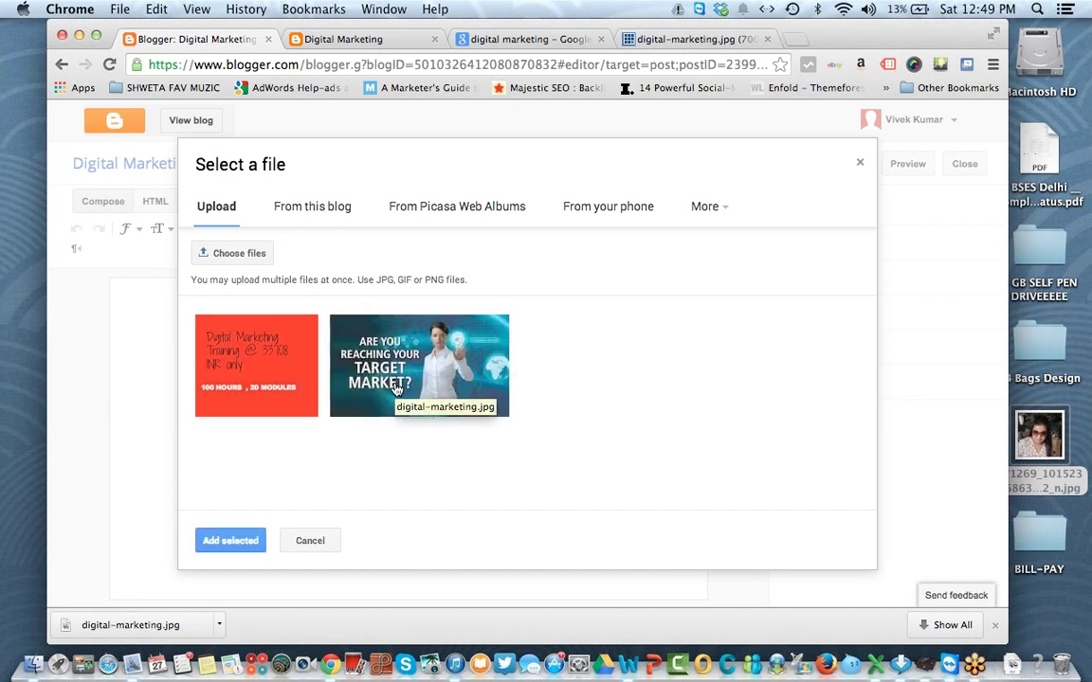
Step: Insert digital-marketing.jpg into the post and resize it to X-Large, centred
left_click(238, 541)
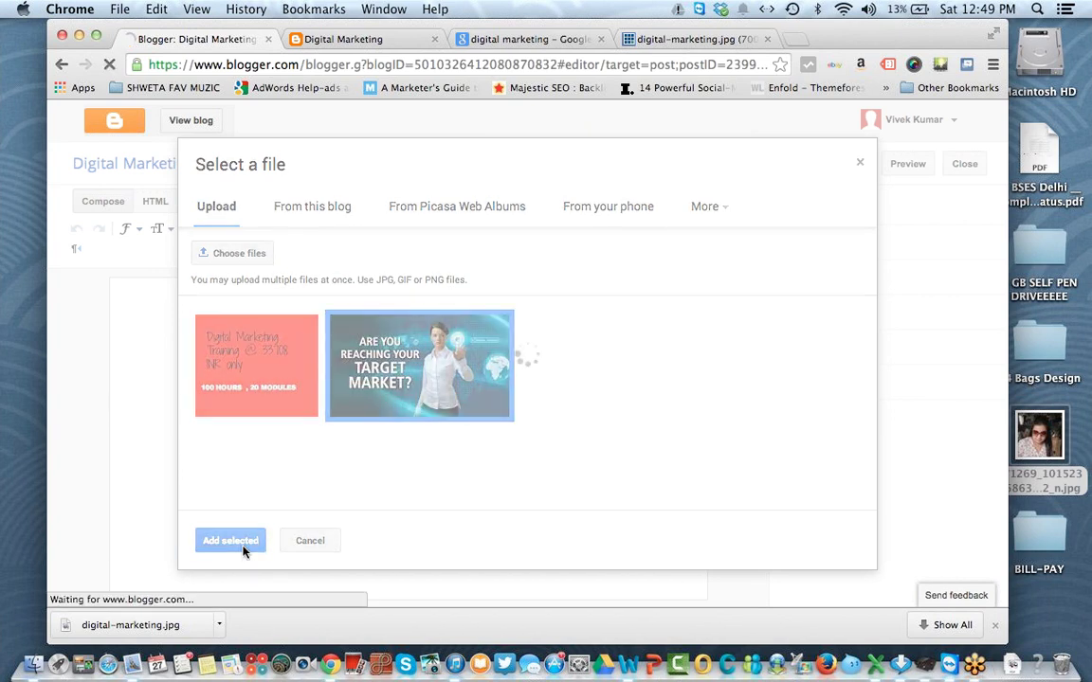
left_click(394, 393)
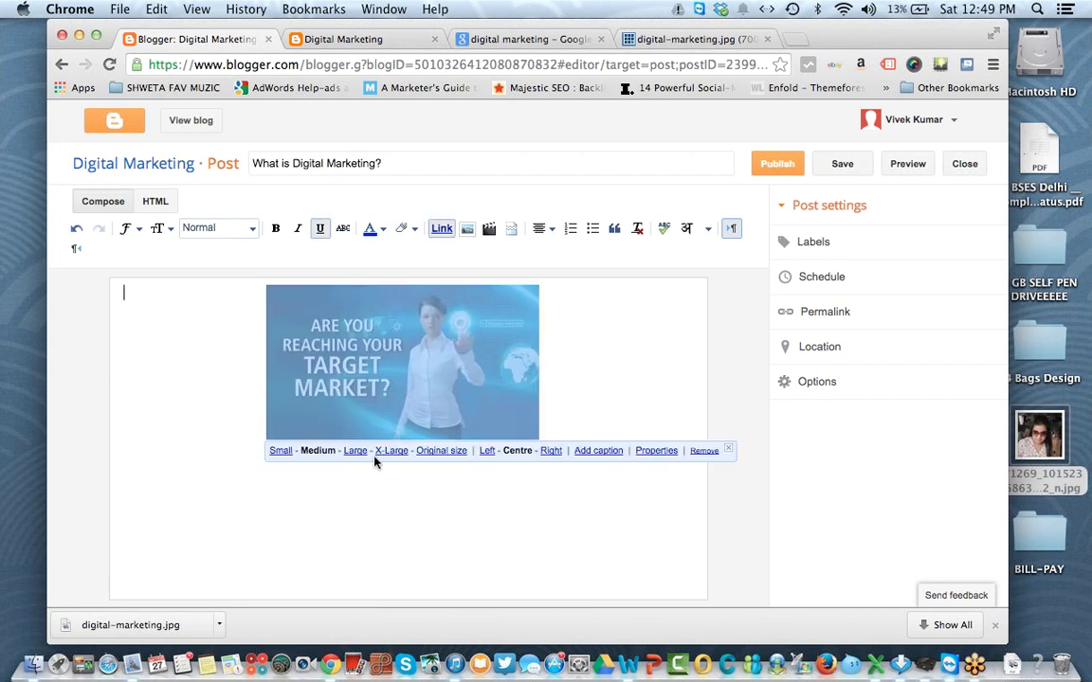
left_click(383, 495)
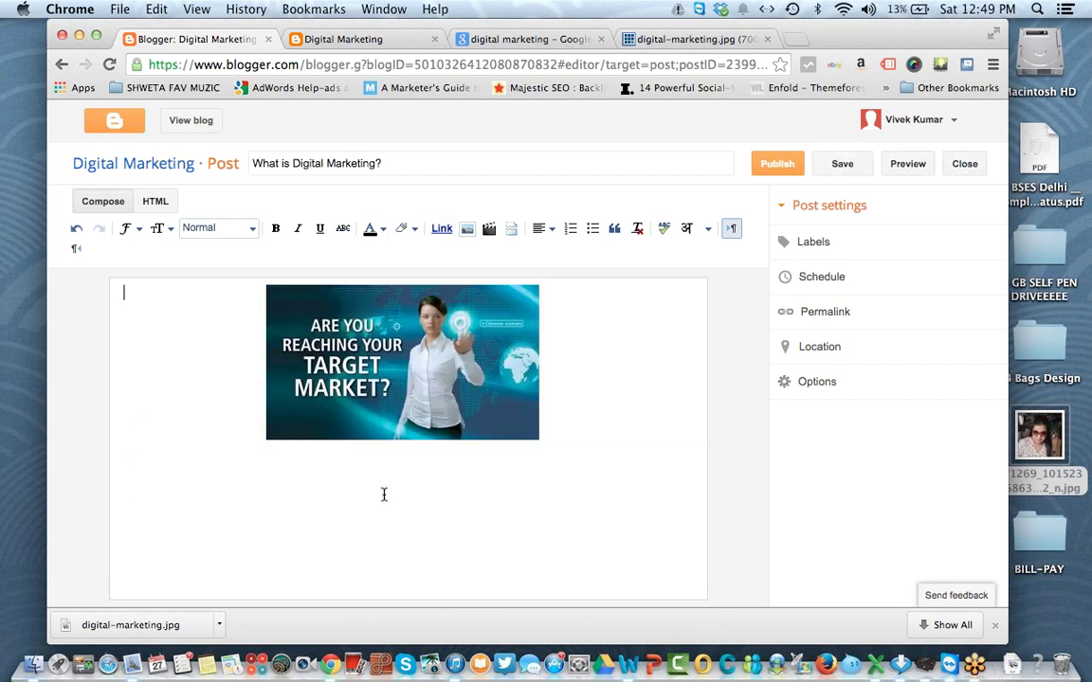
left_click(399, 408)
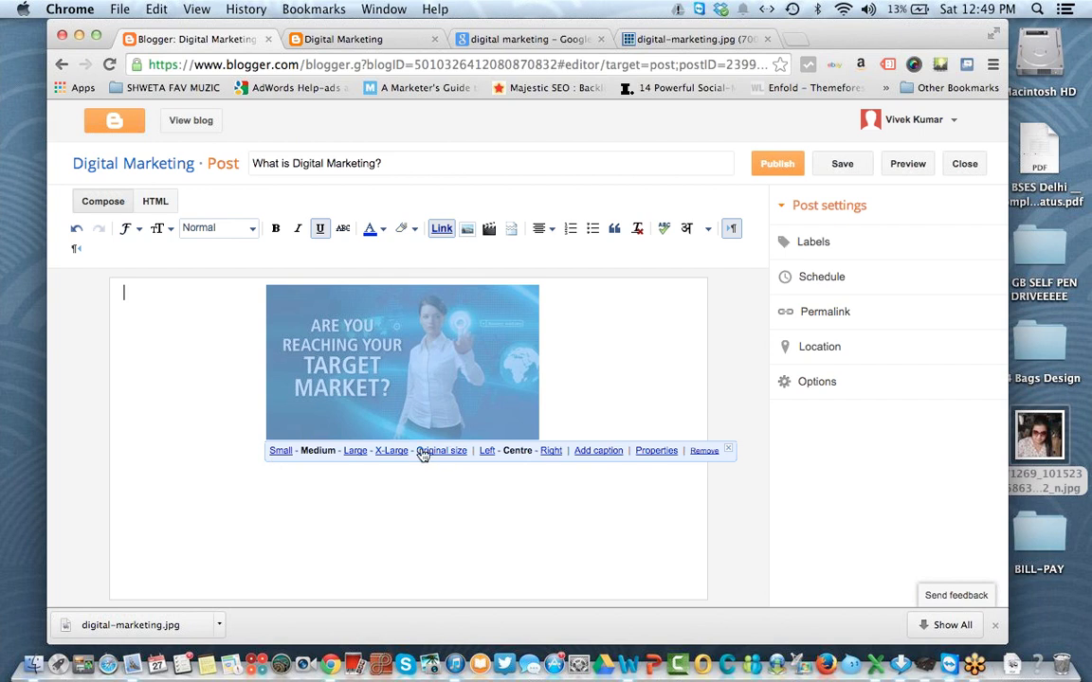
left_click(392, 450)
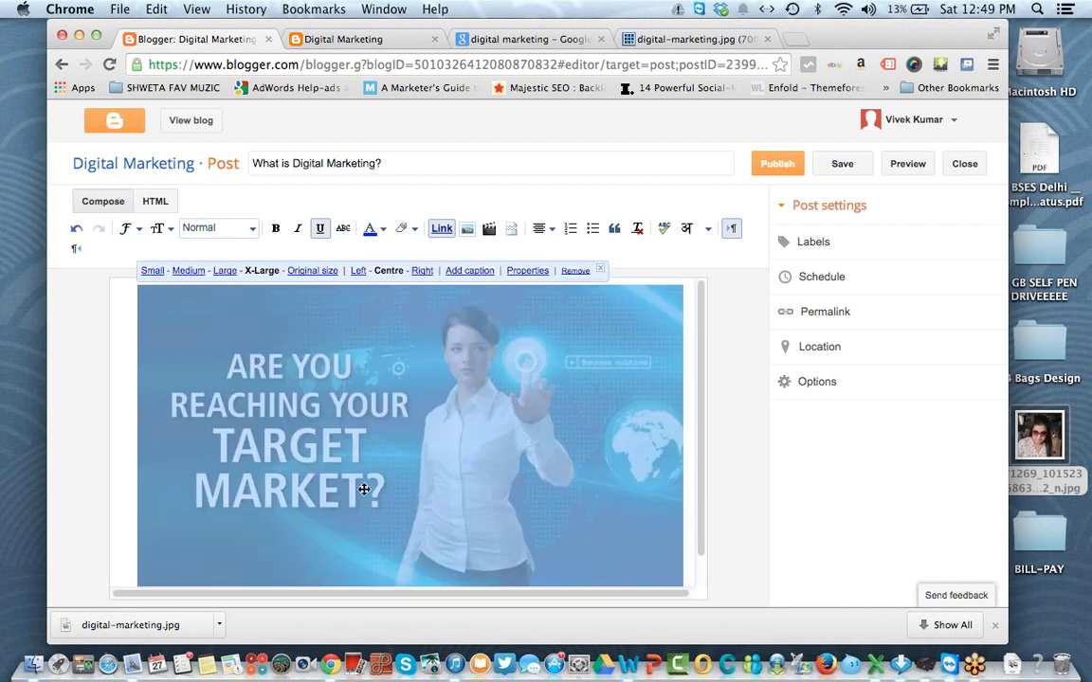
left_click(226, 271)
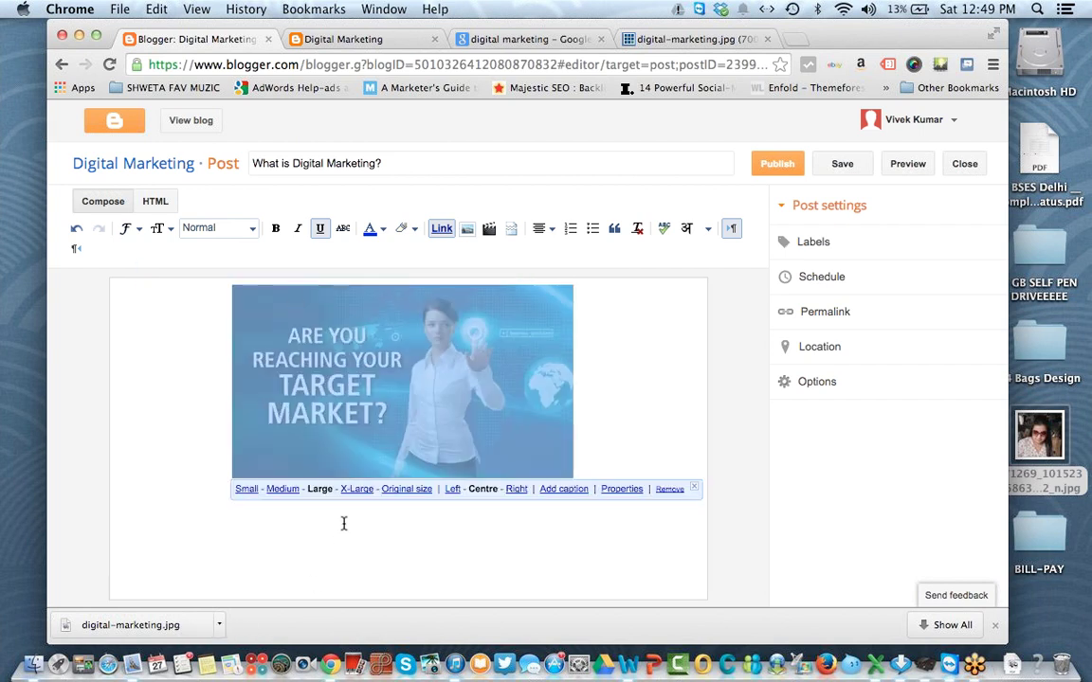
left_click(365, 492)
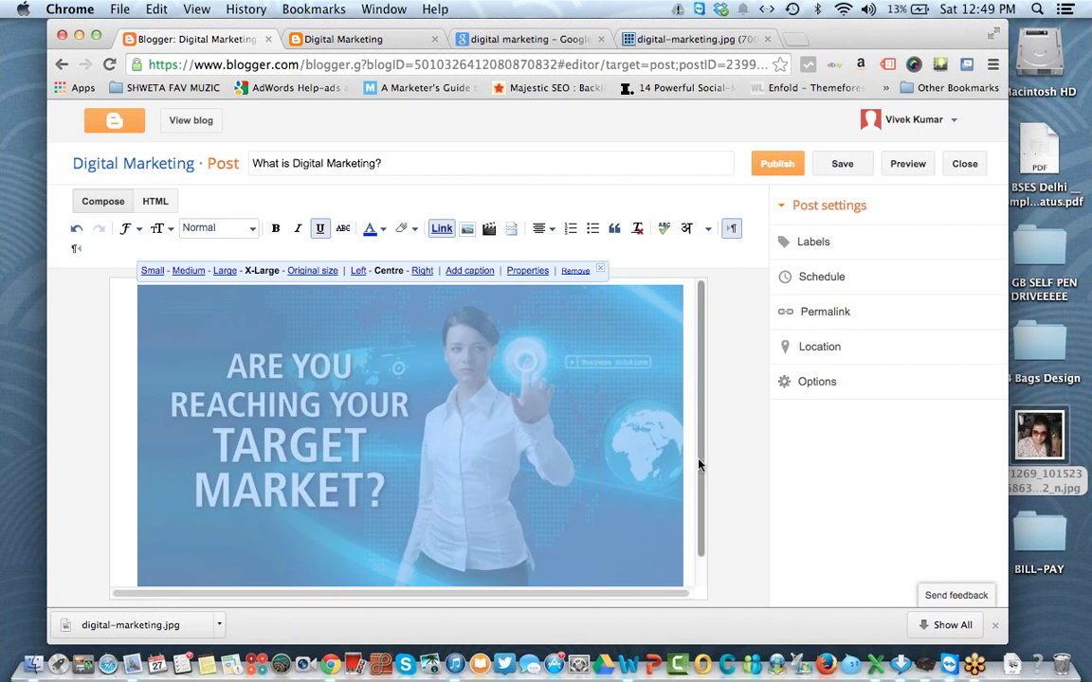
left_click(690, 465)
left_click(444, 350)
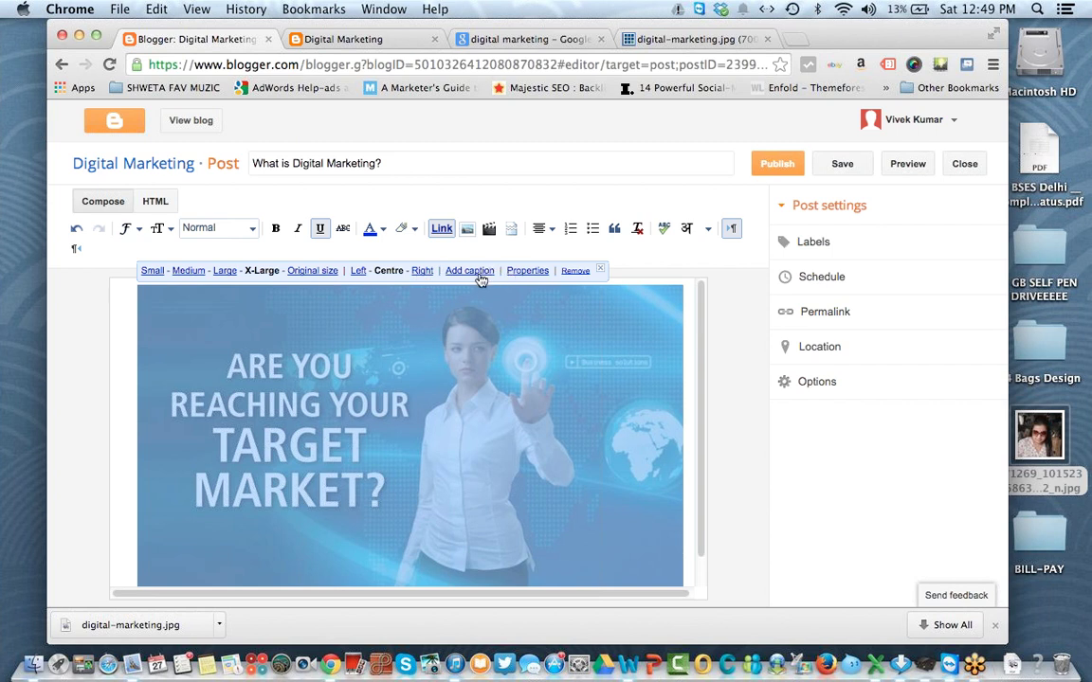
Step: Give the post image the title text and alt text 'Digital Marketing'
left_click(527, 271)
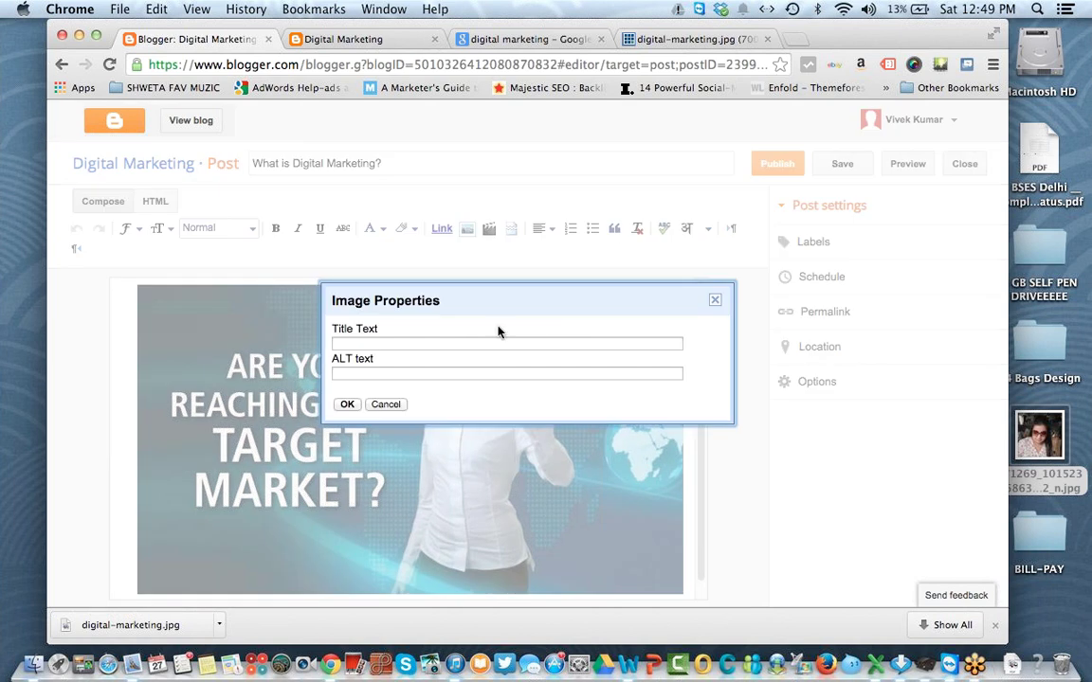
left_click(463, 341)
left_click(462, 369)
left_click(565, 40)
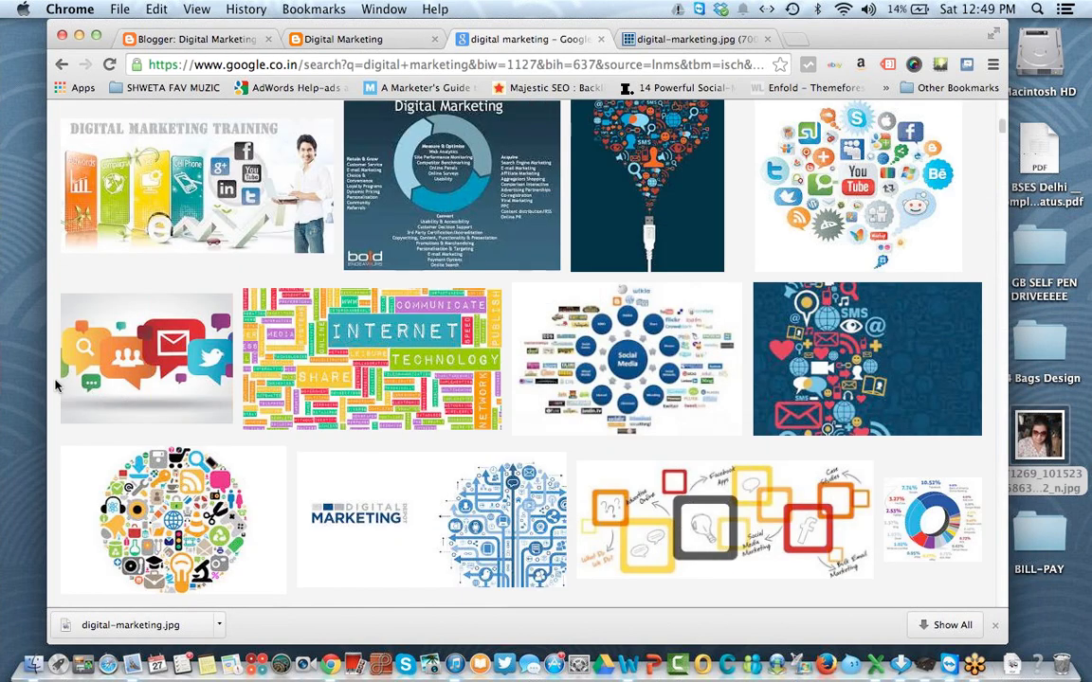
scroll(346, 460, "down", 6)
scroll(346, 460, "down", 5)
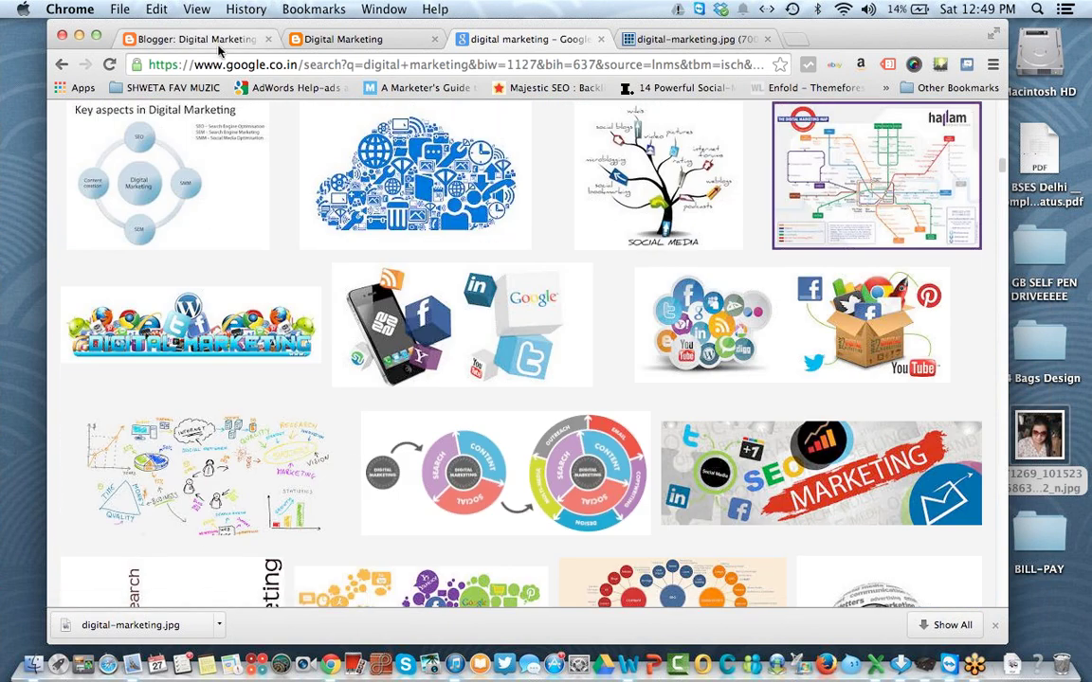
left_click(189, 39)
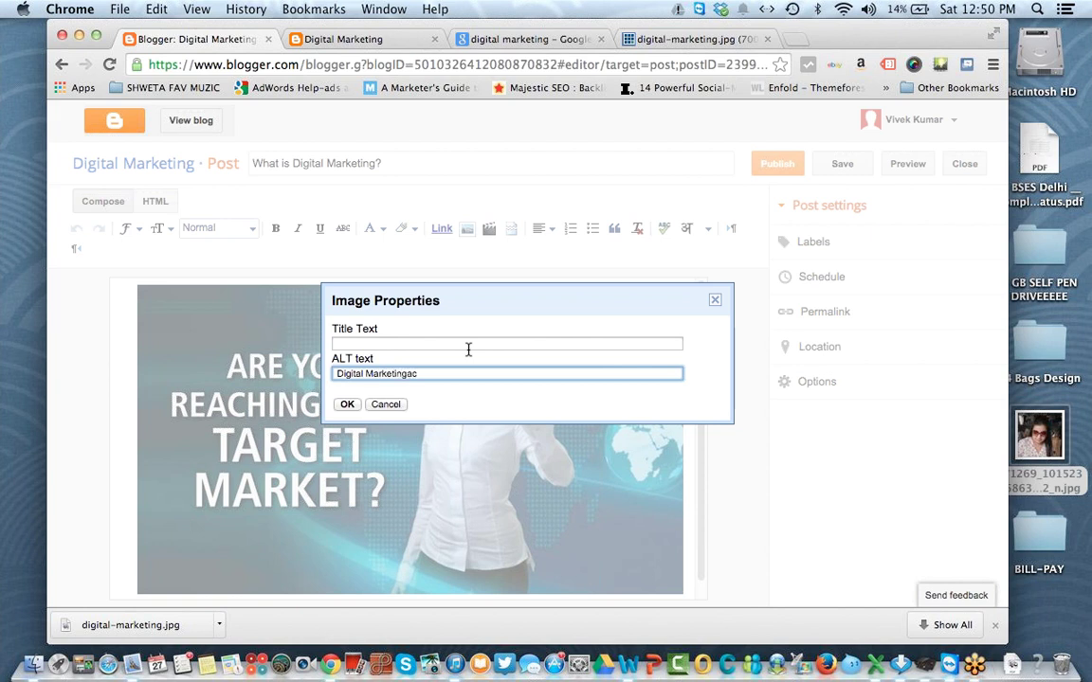
key("super+a")
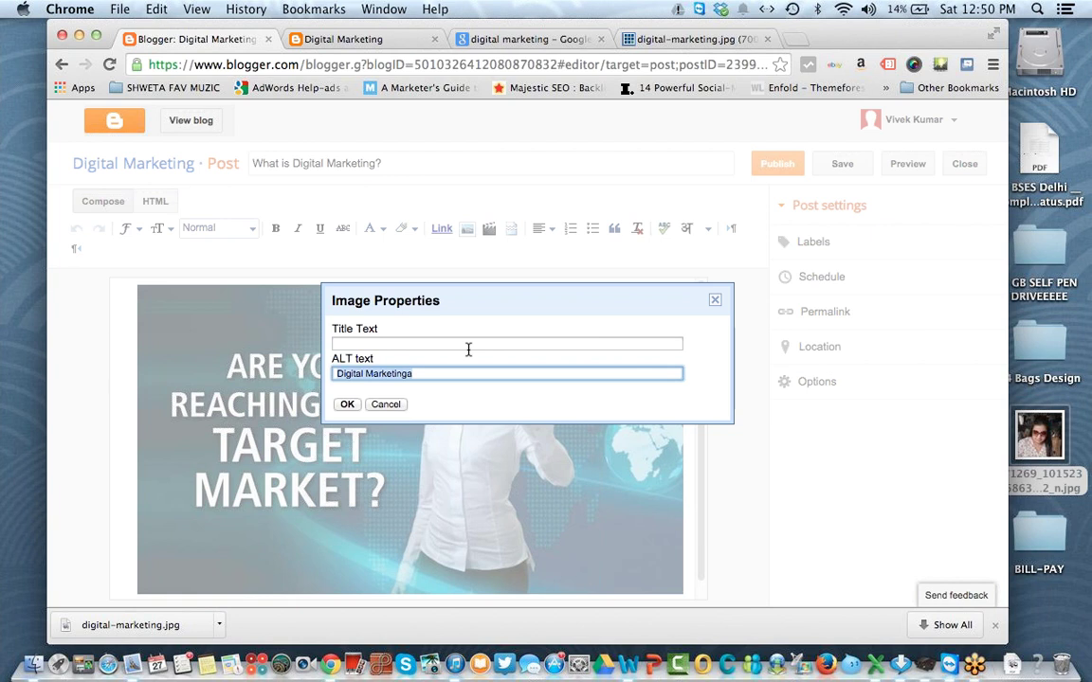
key("Right")
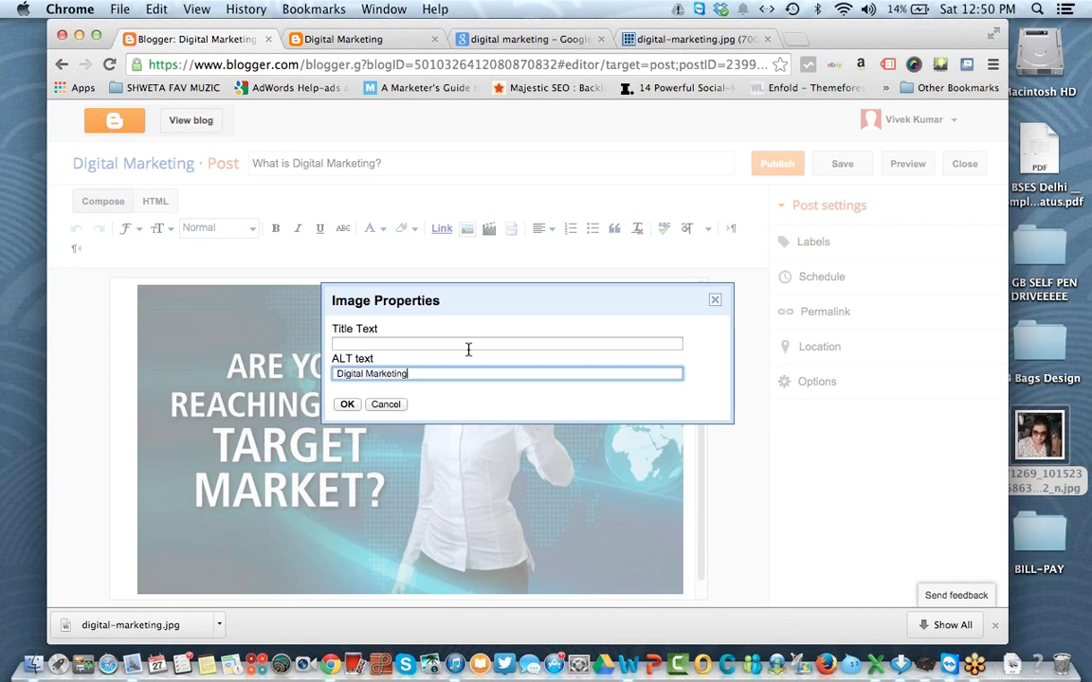
key("super+a")
key("super+c")
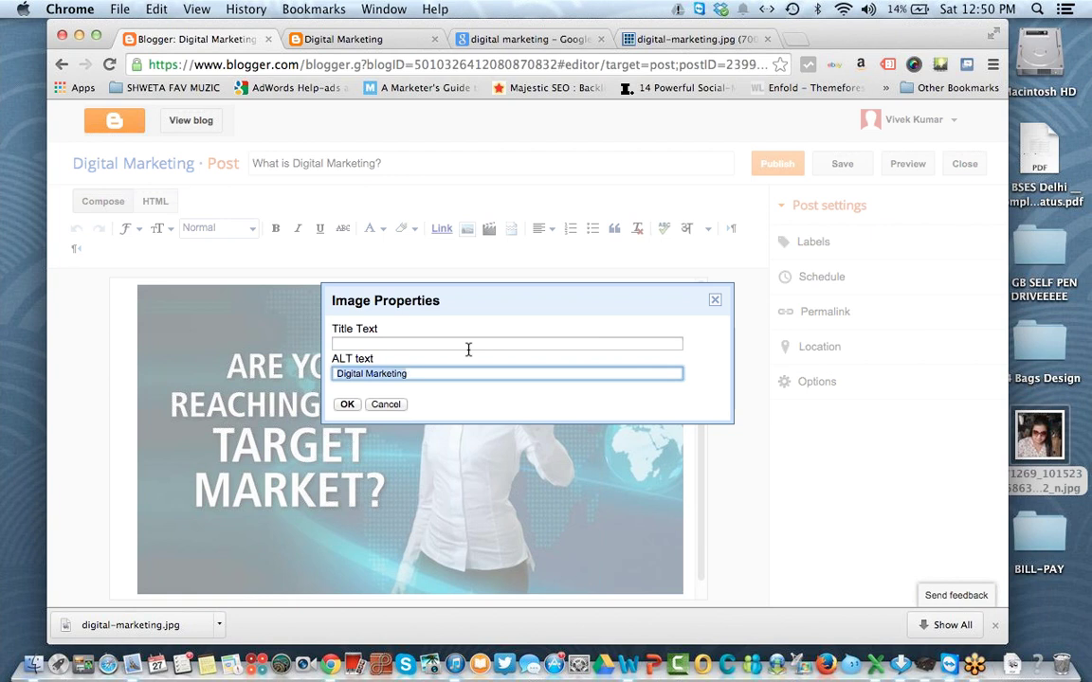
left_click(471, 343)
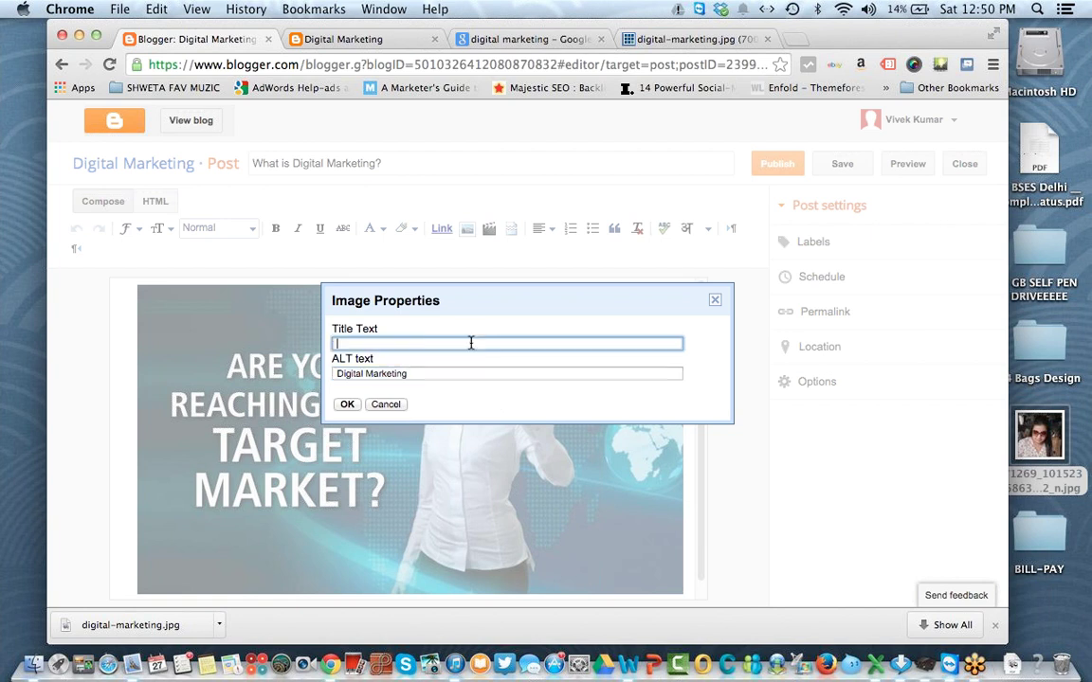
key("super+v")
left_click(347, 405)
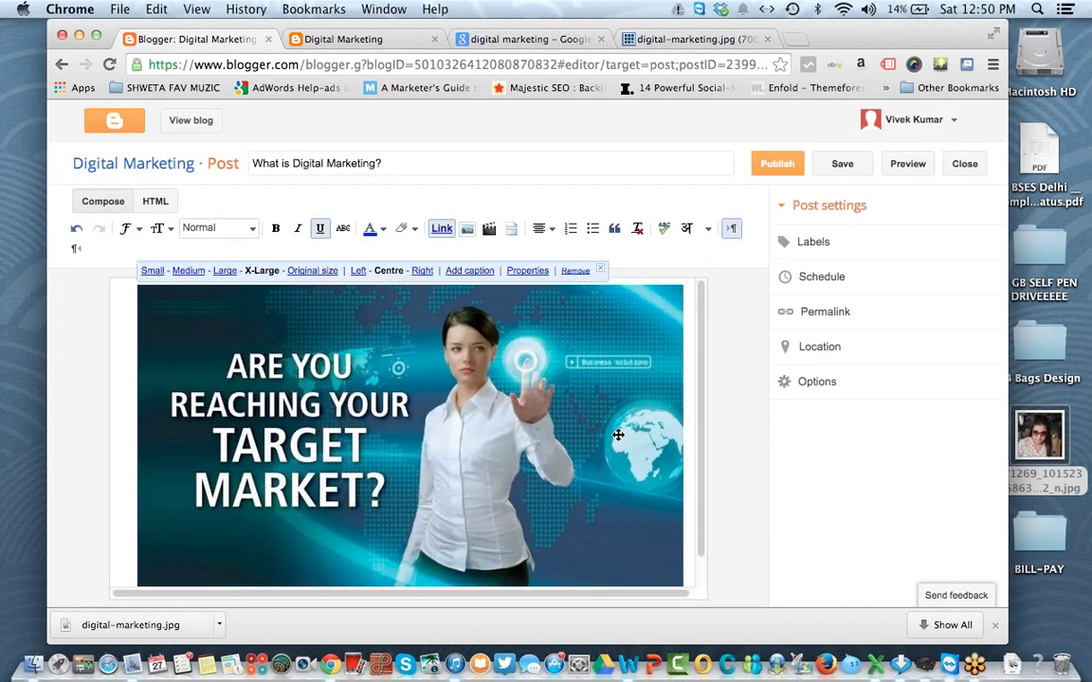
Step: Add a new left-aligned empty line below the image
left_click(689, 530)
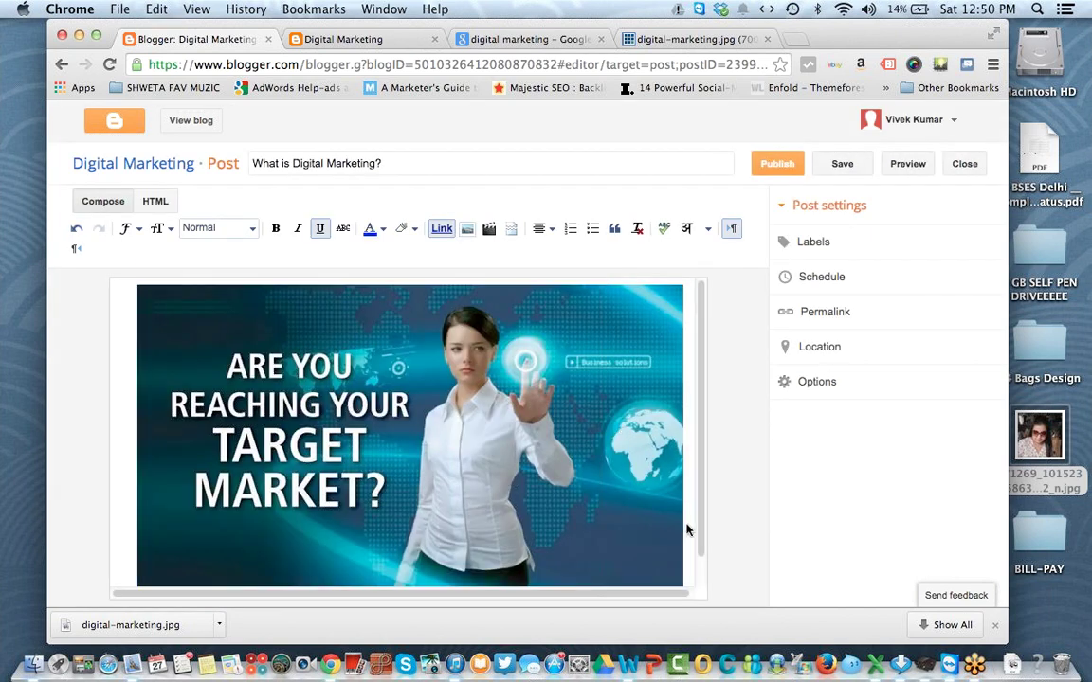
key("Return")
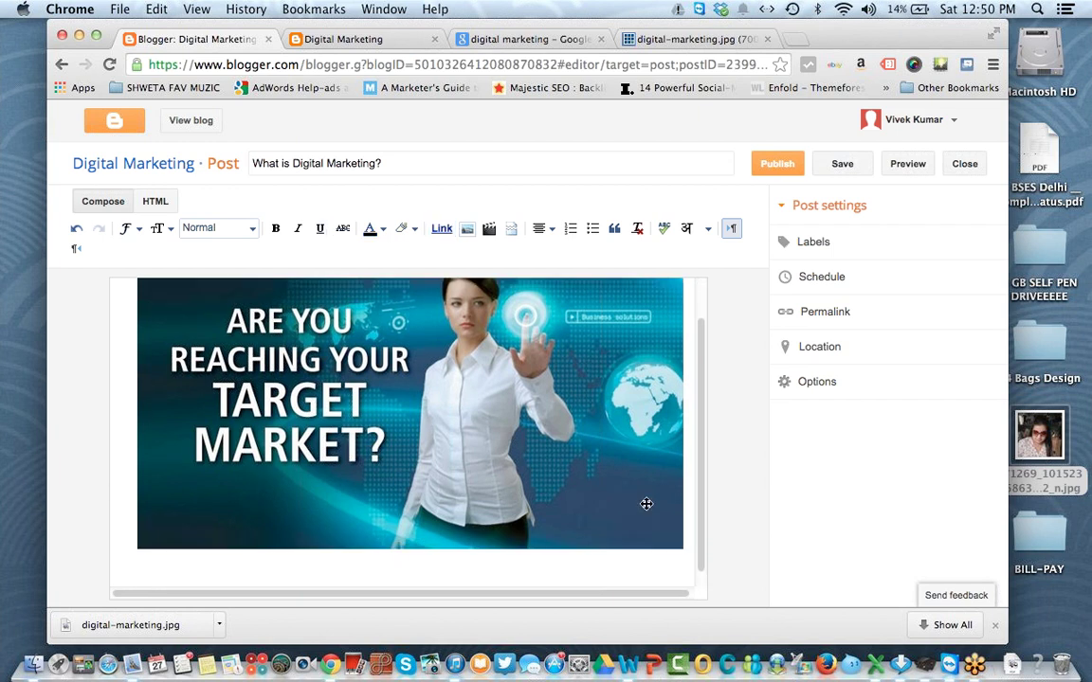
left_click(545, 228)
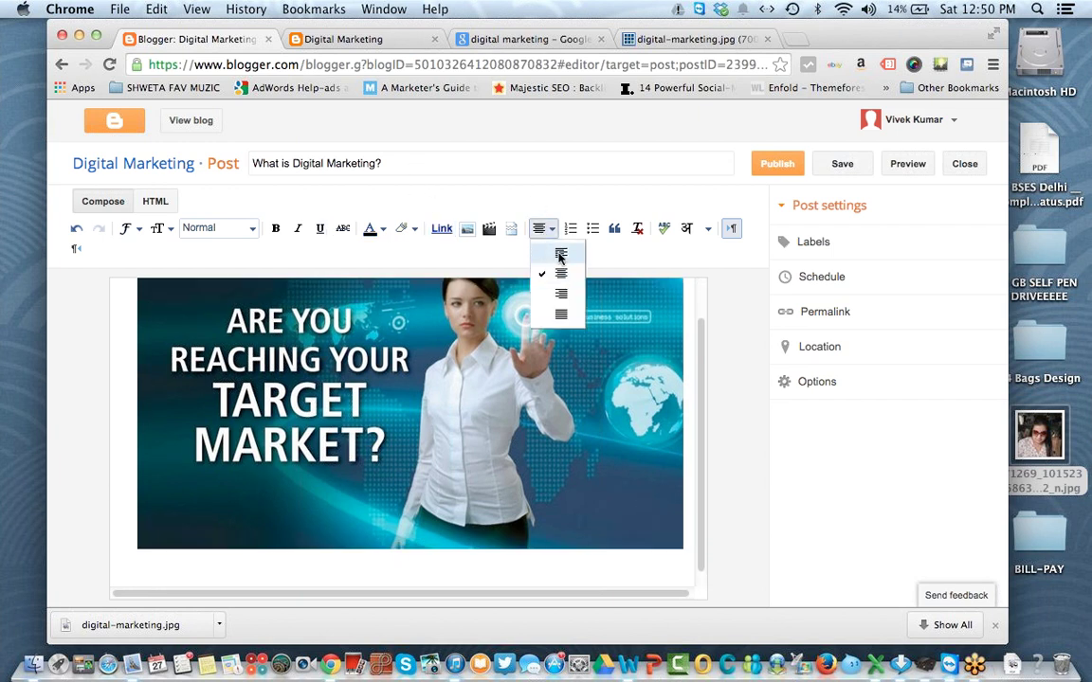
left_click(559, 252)
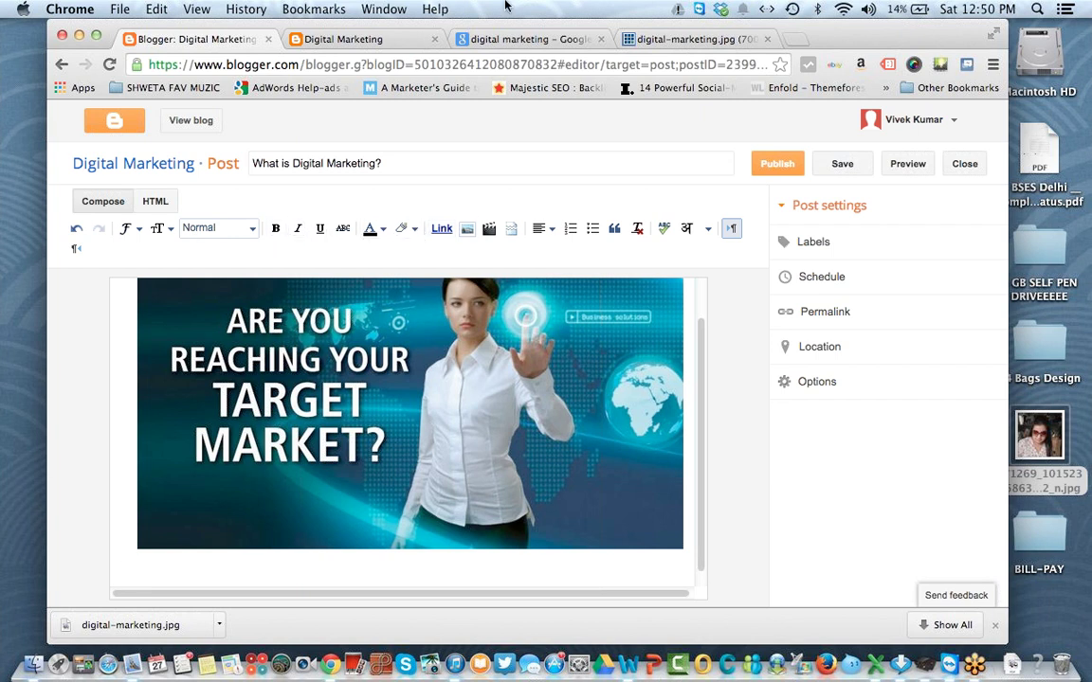
Step: Open the Wikipedia 'Digital marketing' article from the Google web results
left_click(551, 40)
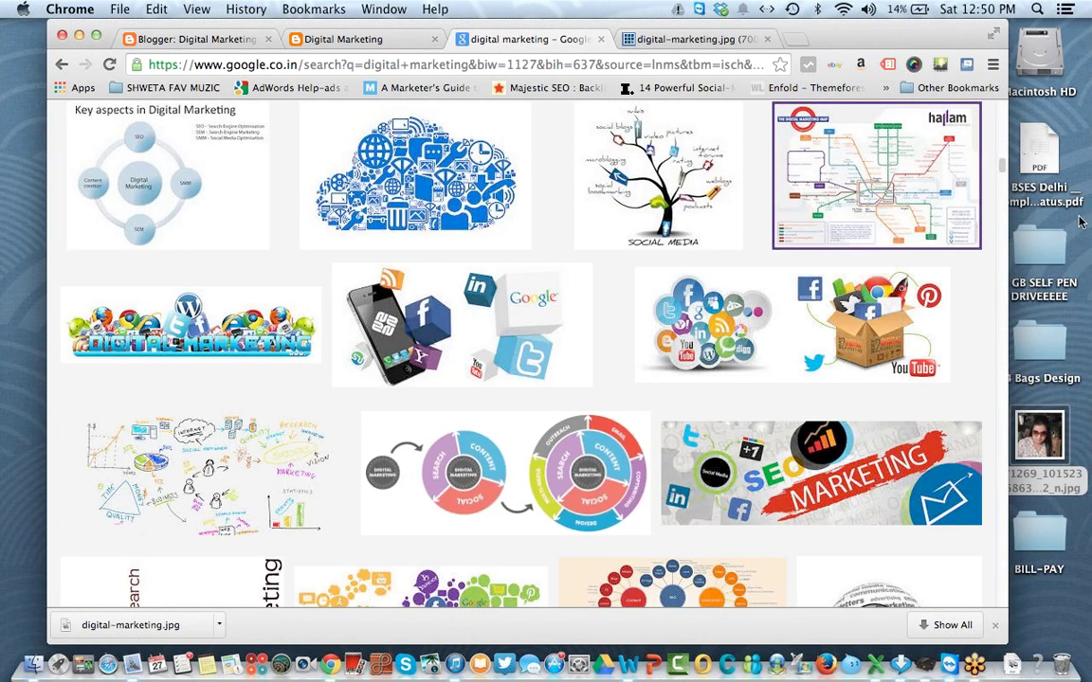
scroll(906, 151, "up", 10)
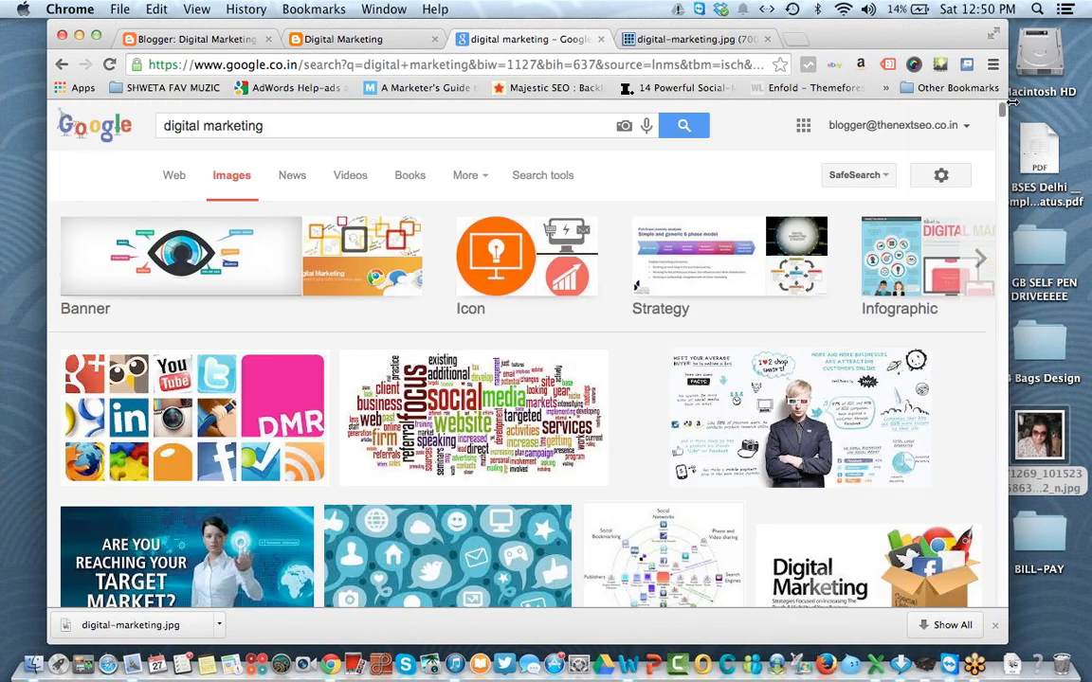
left_click(171, 175)
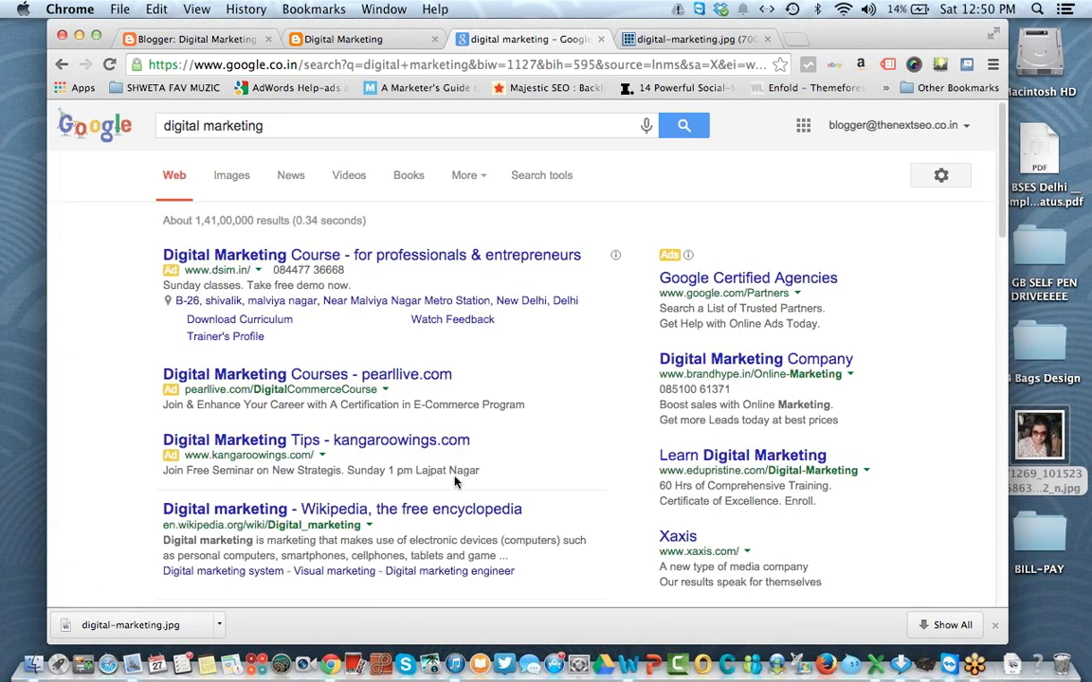
left_click(460, 511, "super")
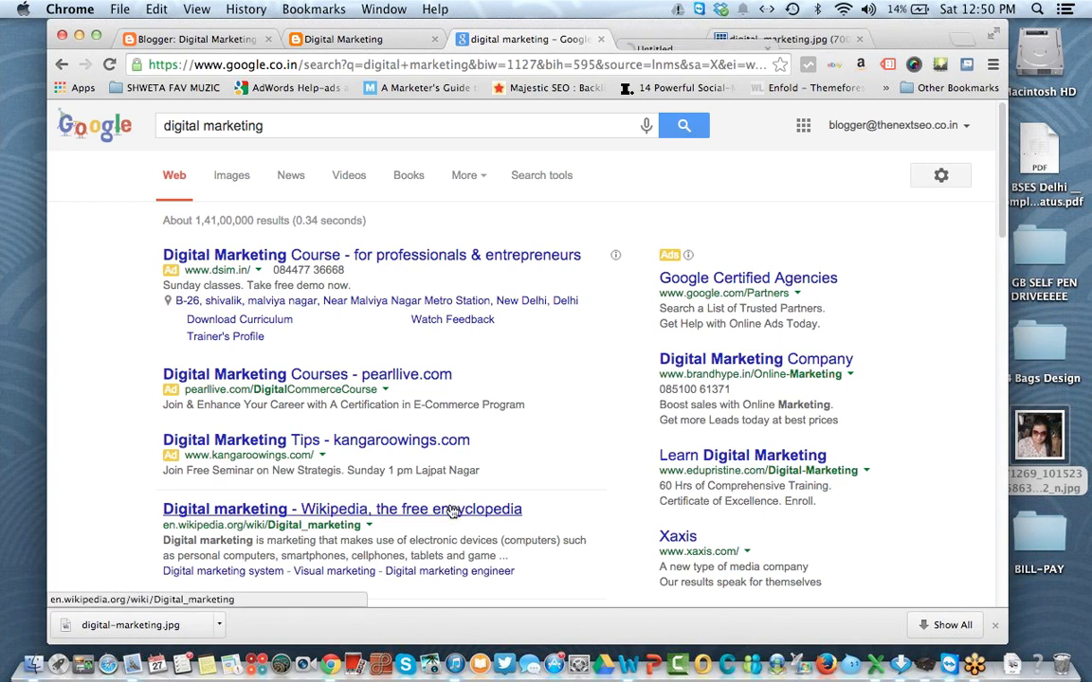
left_click(699, 40)
left_click(934, 39)
left_click(225, 42)
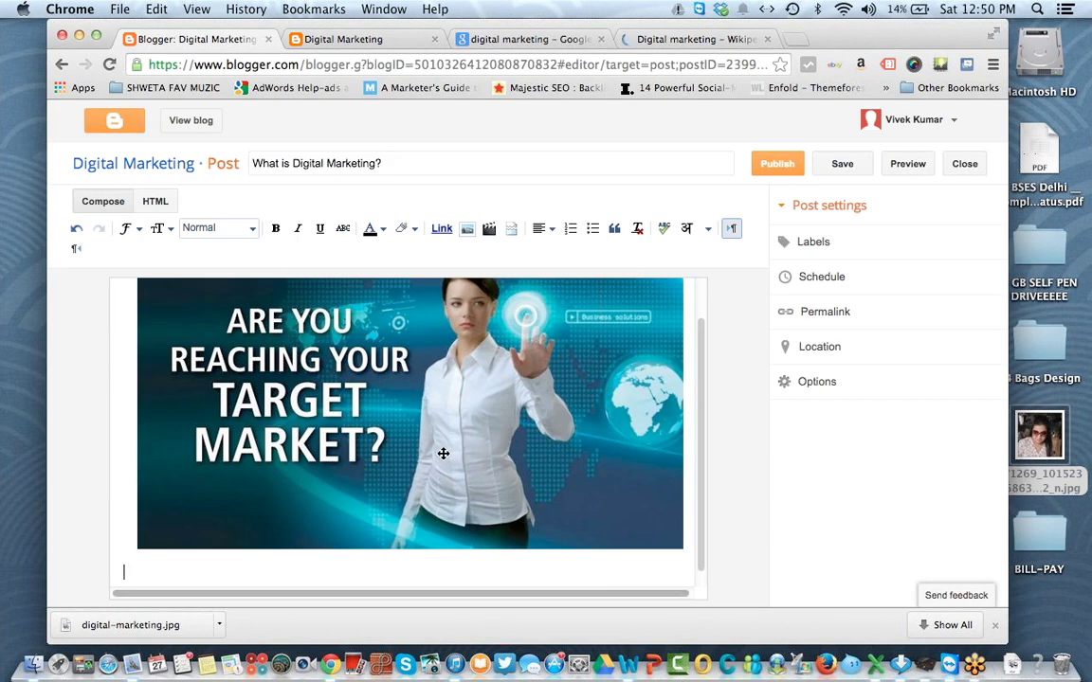
left_click(666, 38)
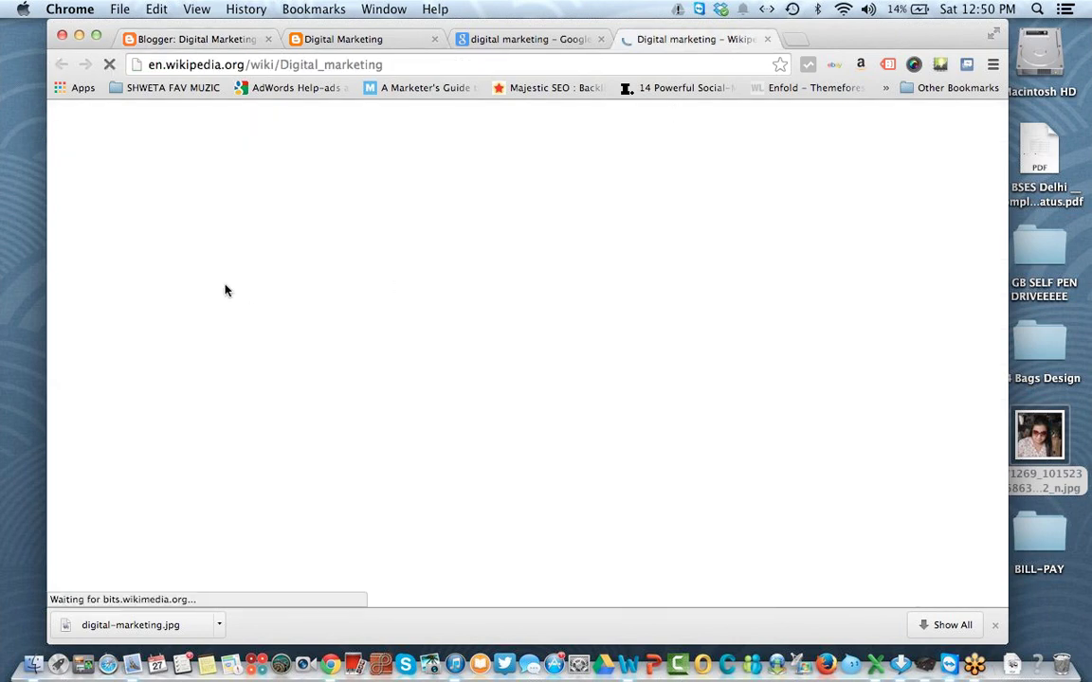
Step: Copy the article's opening paragraph and return to the Blogger editor
left_click_drag(201, 330, 438, 424)
right_click(391, 346)
left_click(417, 354)
left_click(156, 39)
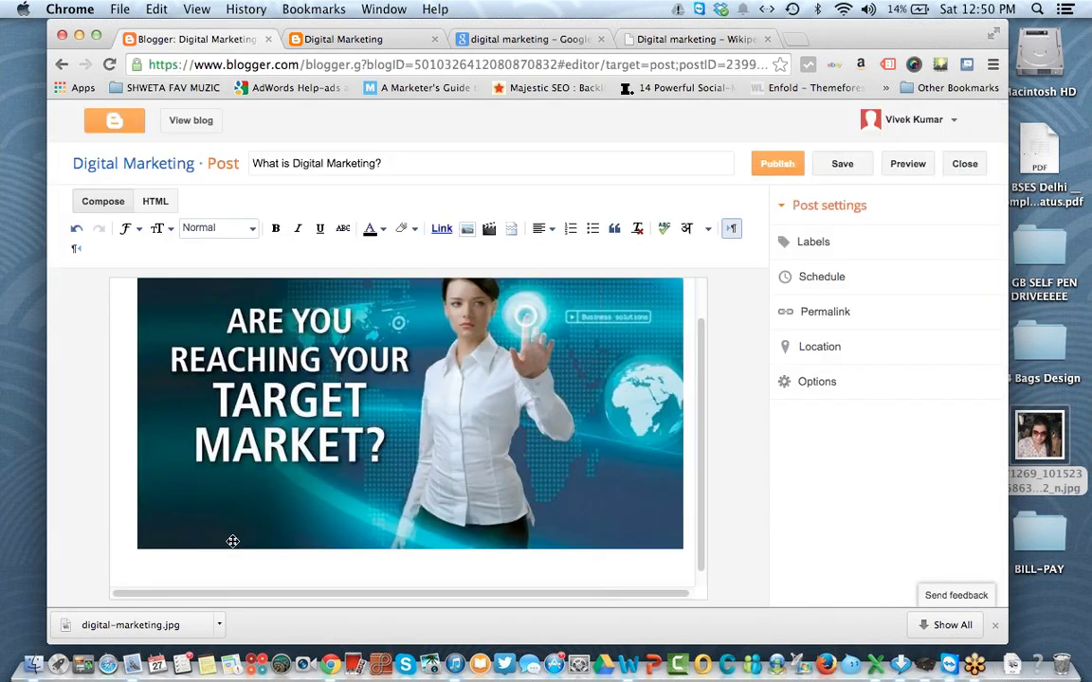
Step: Paste the paragraph below the image with matched style and justify it
right_click(217, 572)
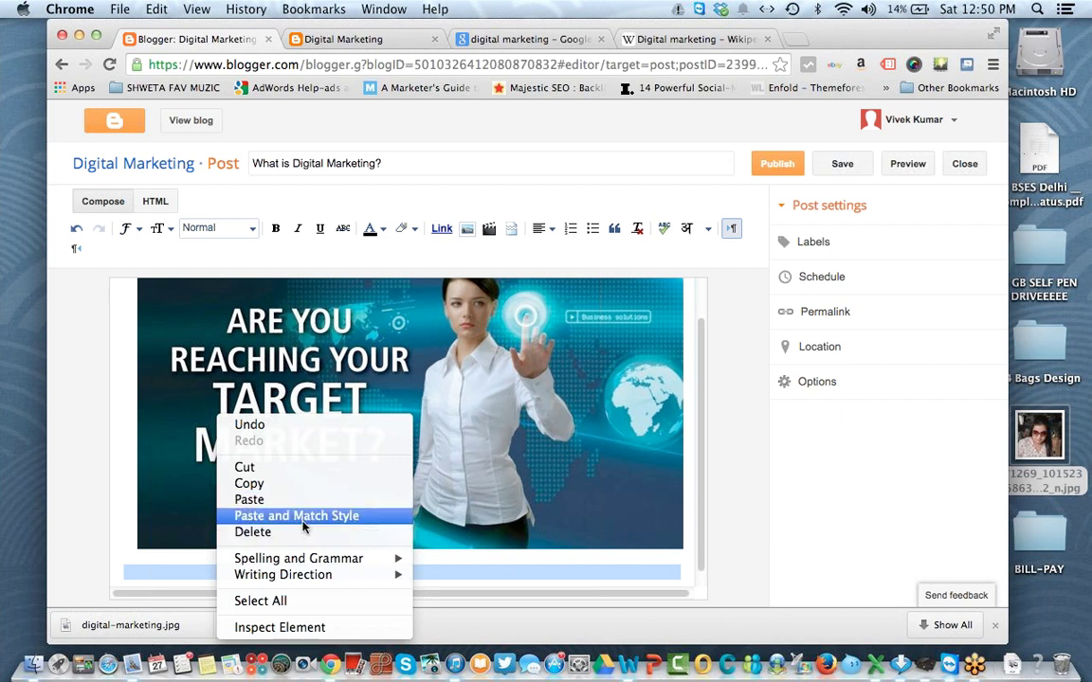
left_click(304, 516)
left_click_drag(494, 577, 114, 513)
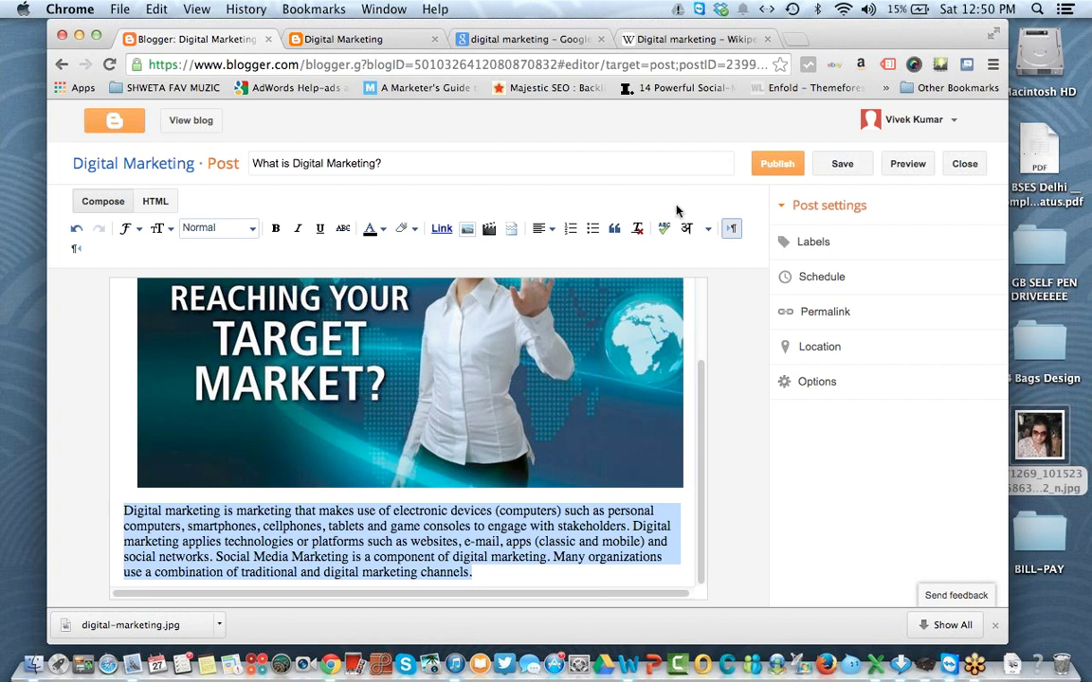
left_click(544, 229)
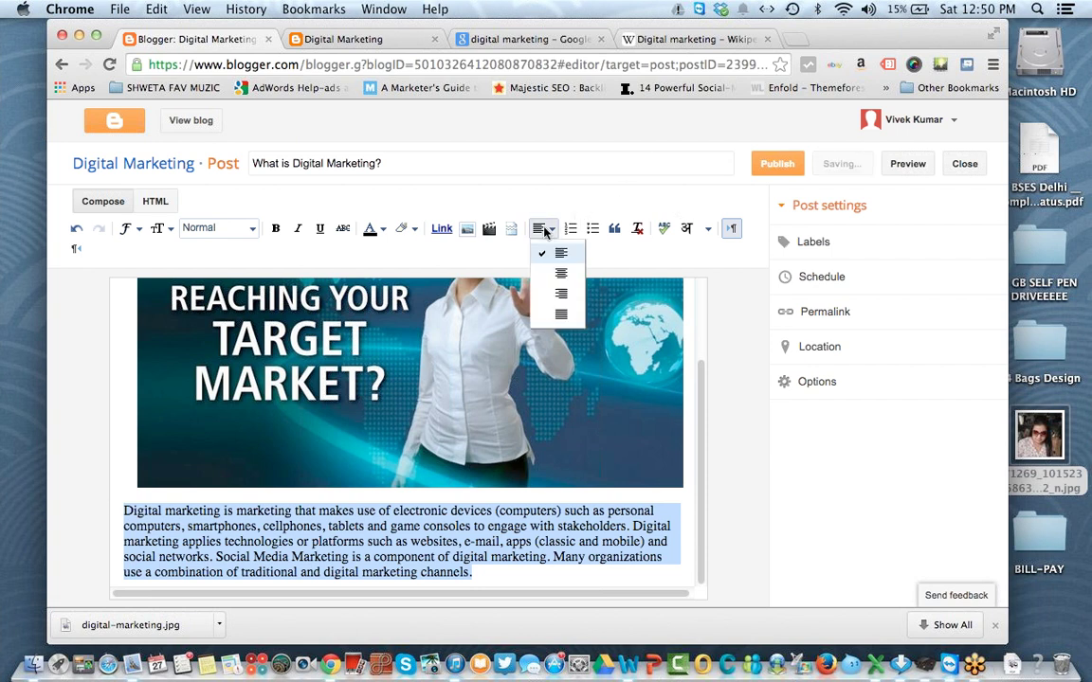
left_click(563, 314)
left_click(190, 526)
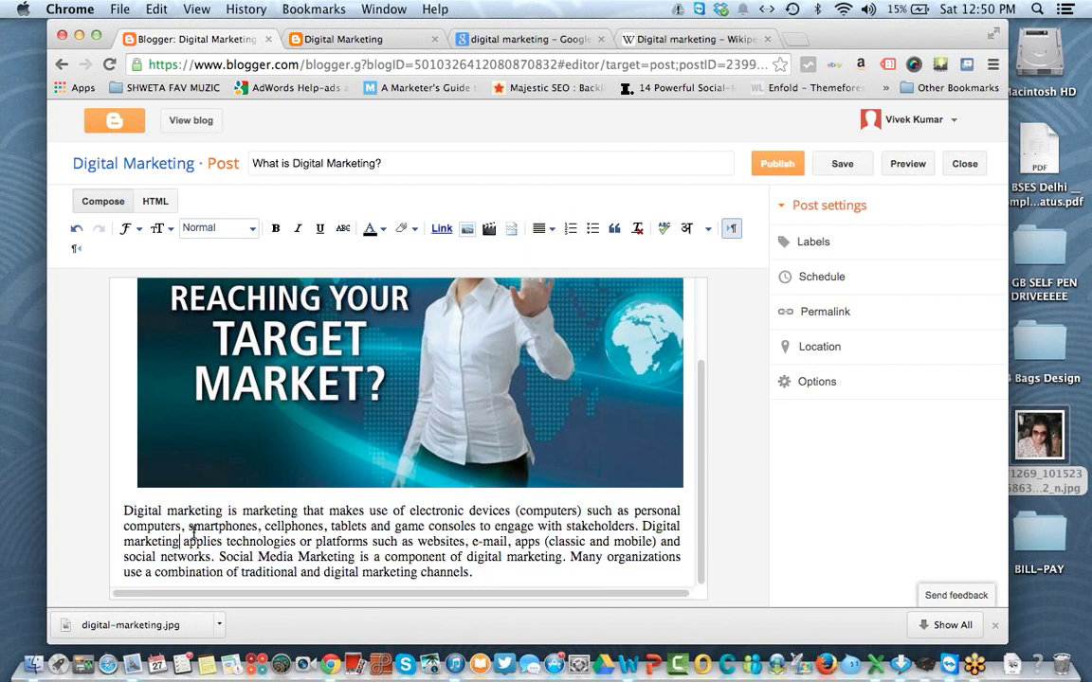
Step: Make the opening words 'Digital marketing' bold and italic
left_click_drag(225, 512, 122, 512)
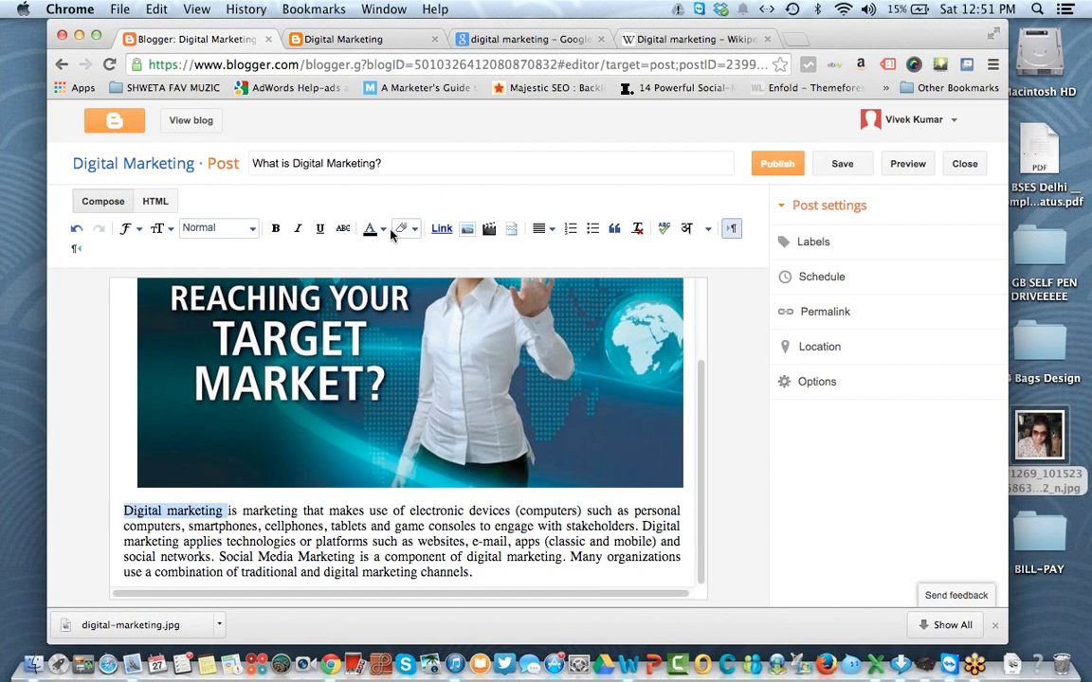
left_click(276, 228)
left_click(298, 229)
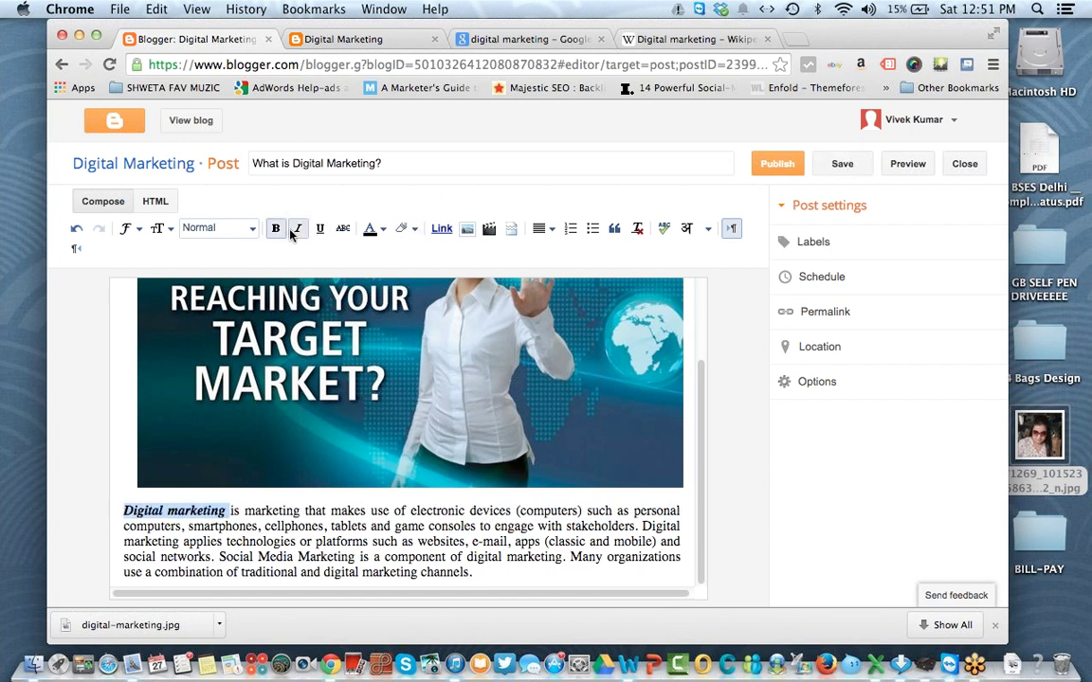
left_click(559, 557)
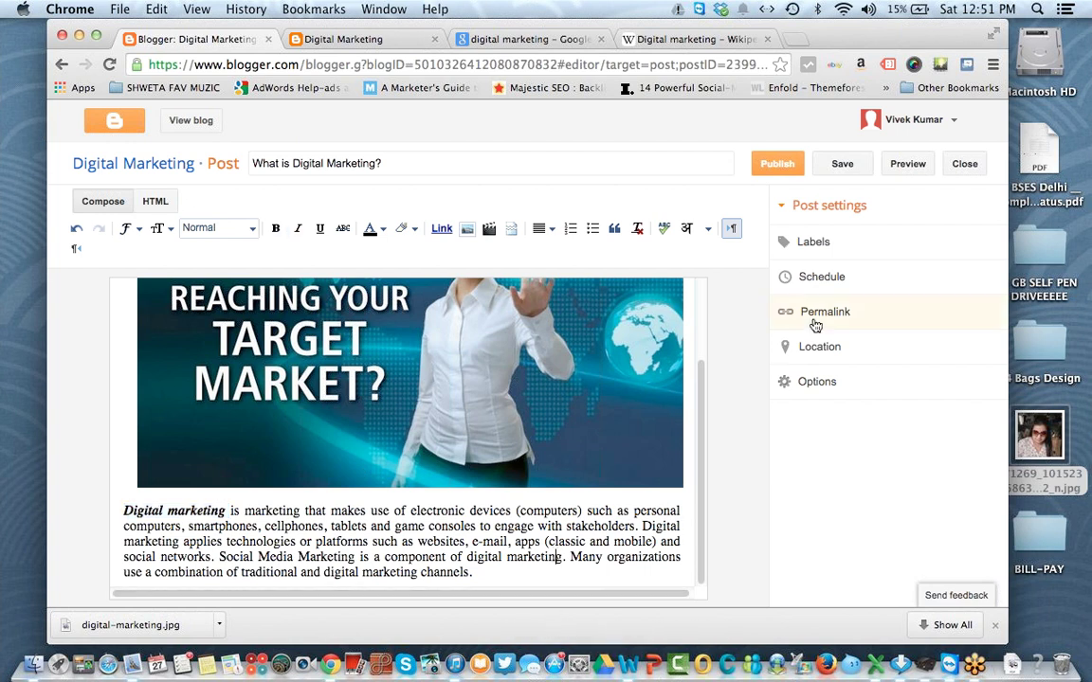
Step: Add the label 'Digital Marketing' to the post
left_click(839, 252)
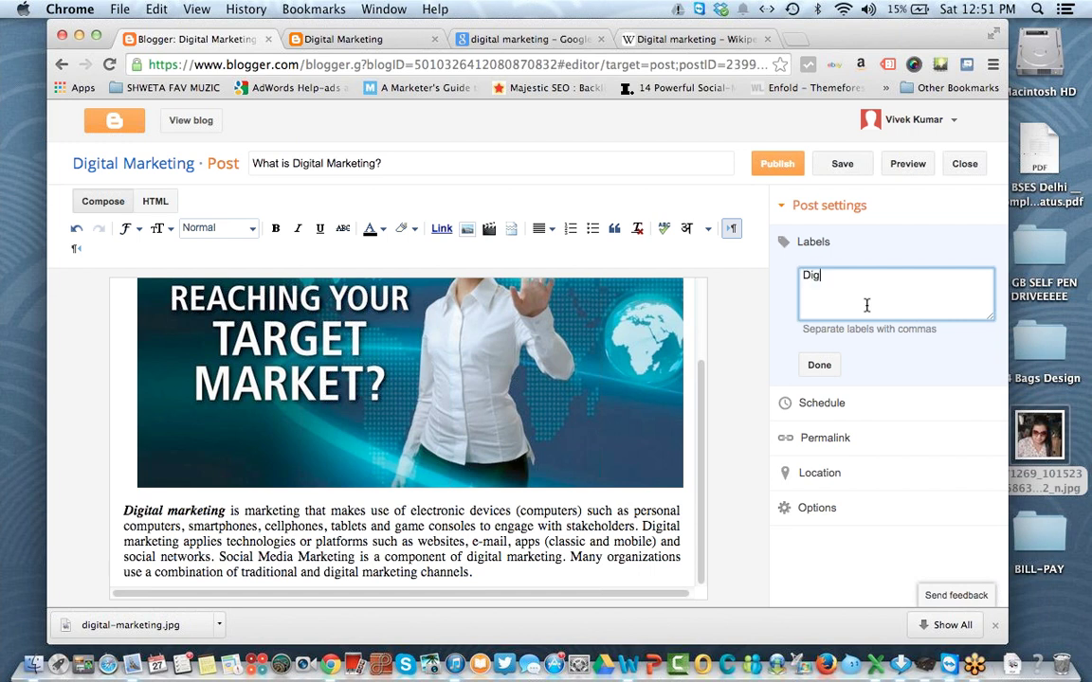
type("keti")
type("ting")
left_click(819, 366)
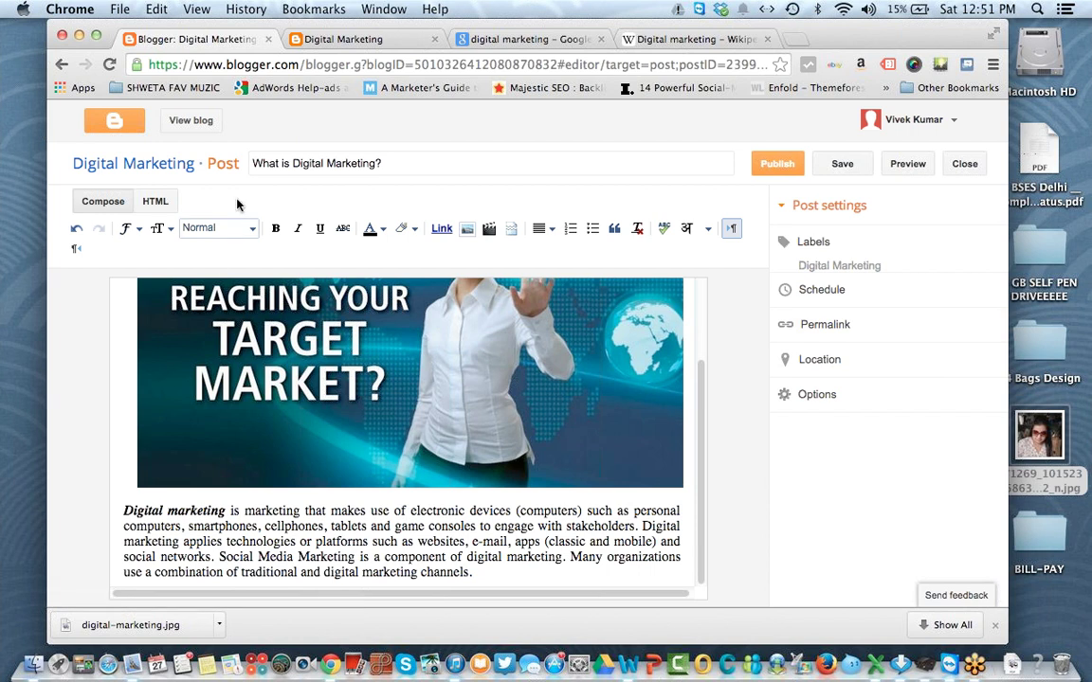
Step: Keep automatic publish timing, publish the post, and reload the live blog to see it
left_click(892, 292)
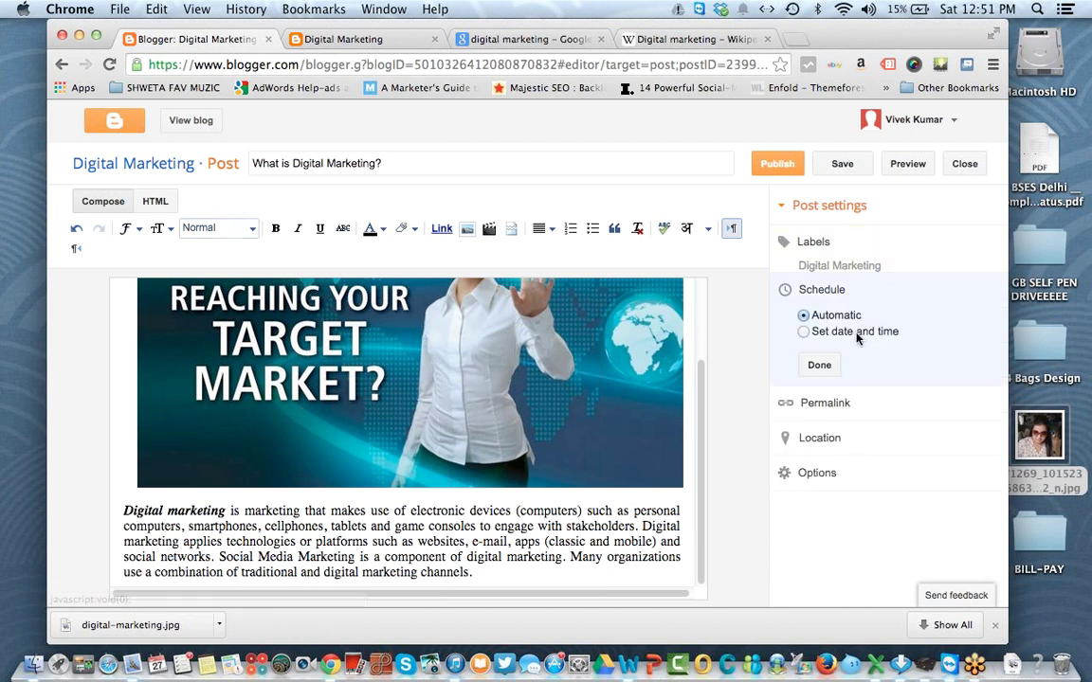
left_click(889, 333)
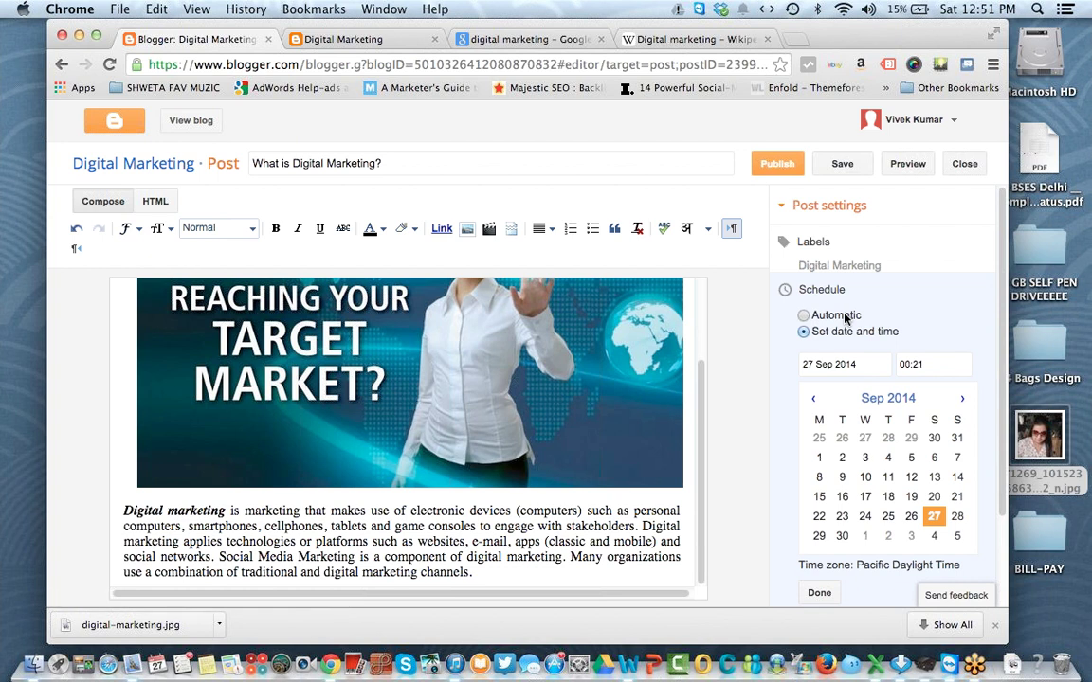
left_click(821, 316)
left_click(821, 364)
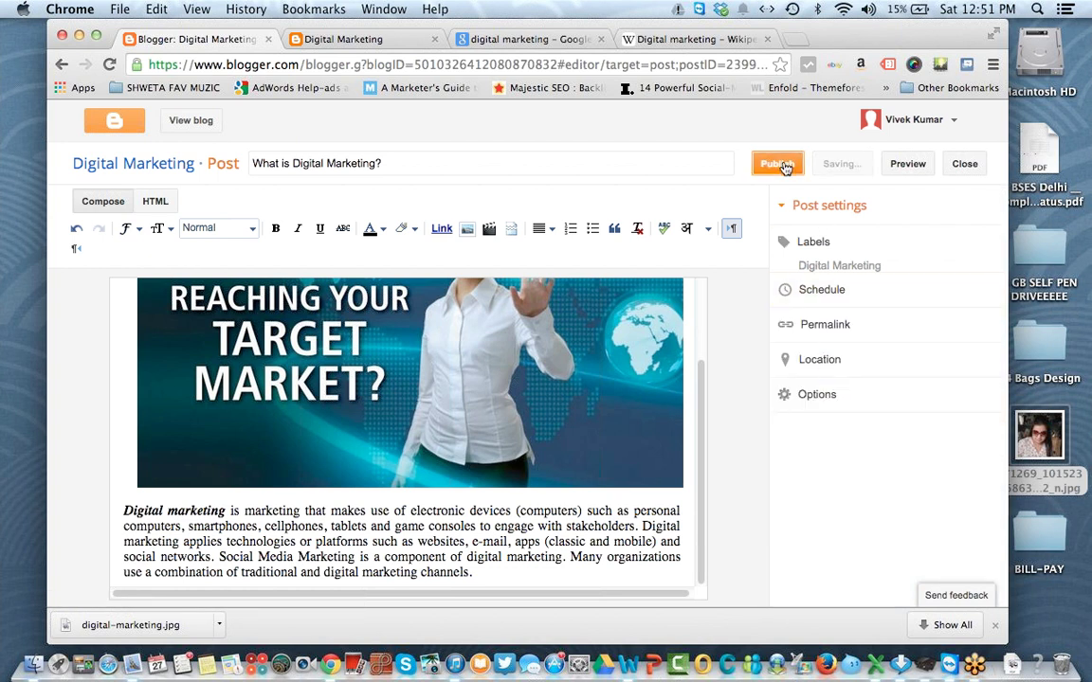
left_click(784, 167)
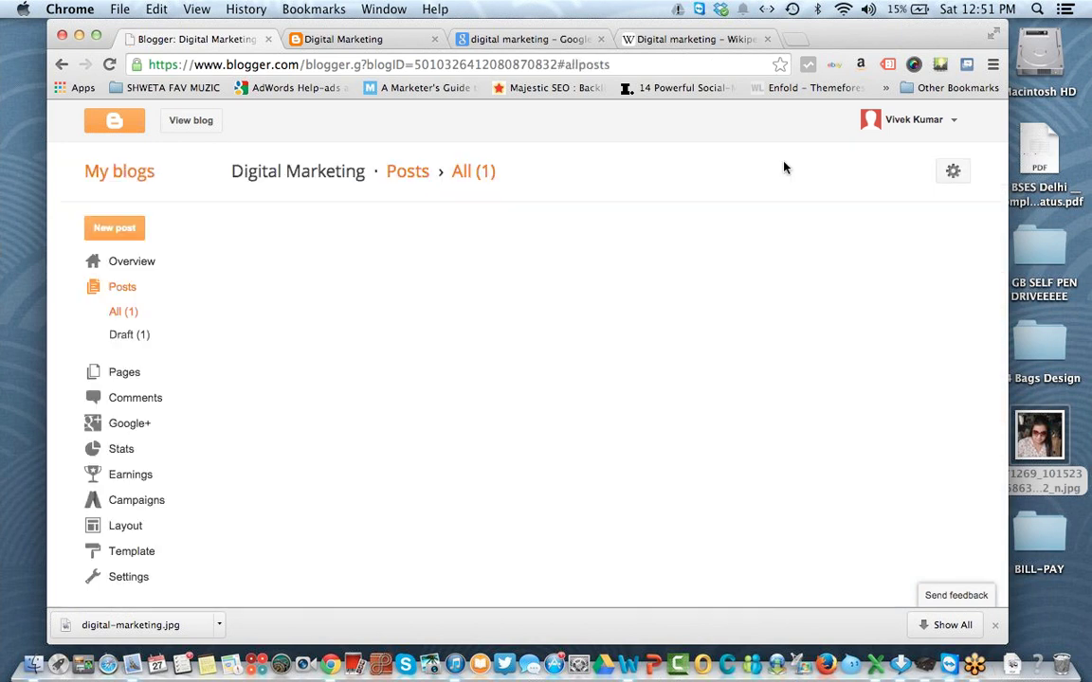
left_click(344, 39)
left_click(109, 64)
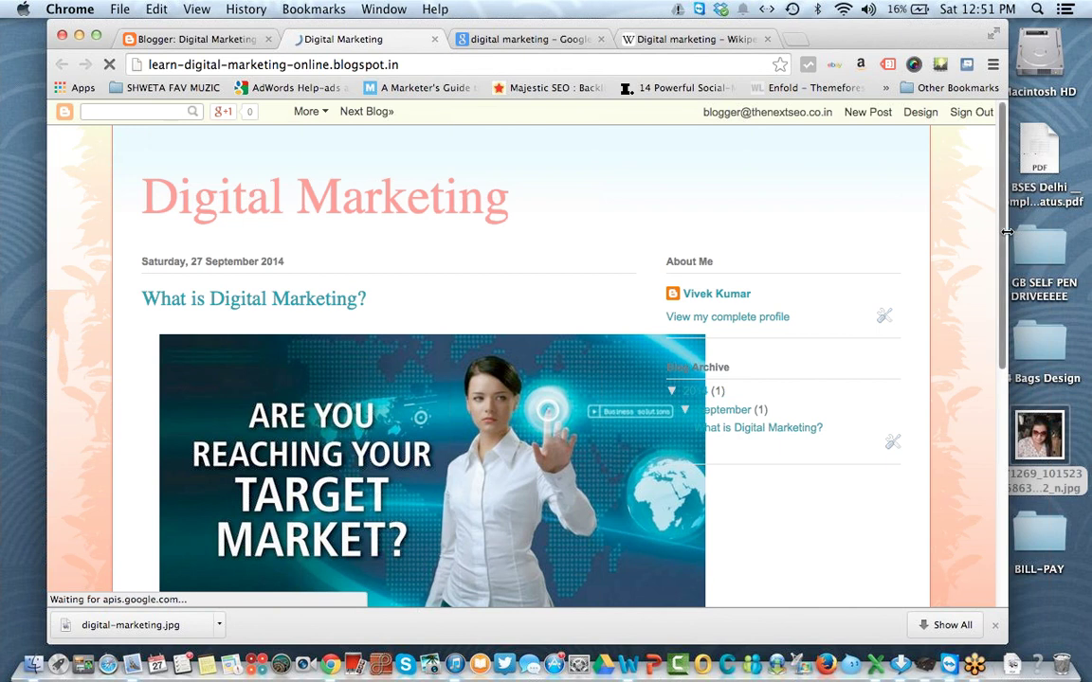
Step: Scroll through the published post, then show the blog's empty Pages list in Blogger
left_click_drag(1003, 242, 1006, 434)
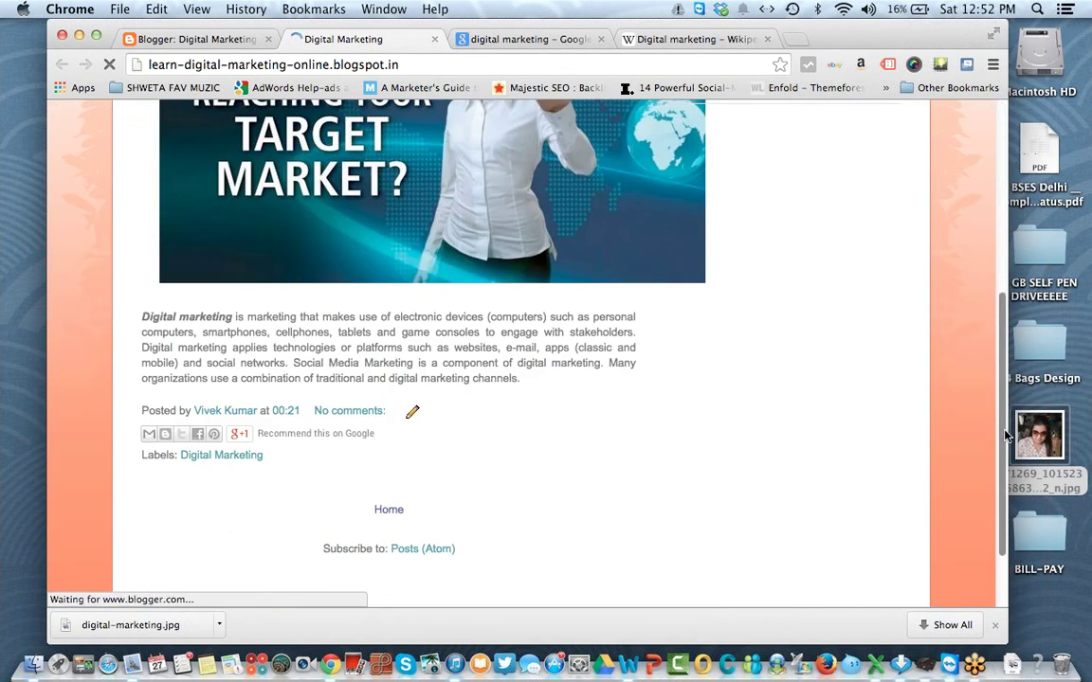
left_click(204, 36)
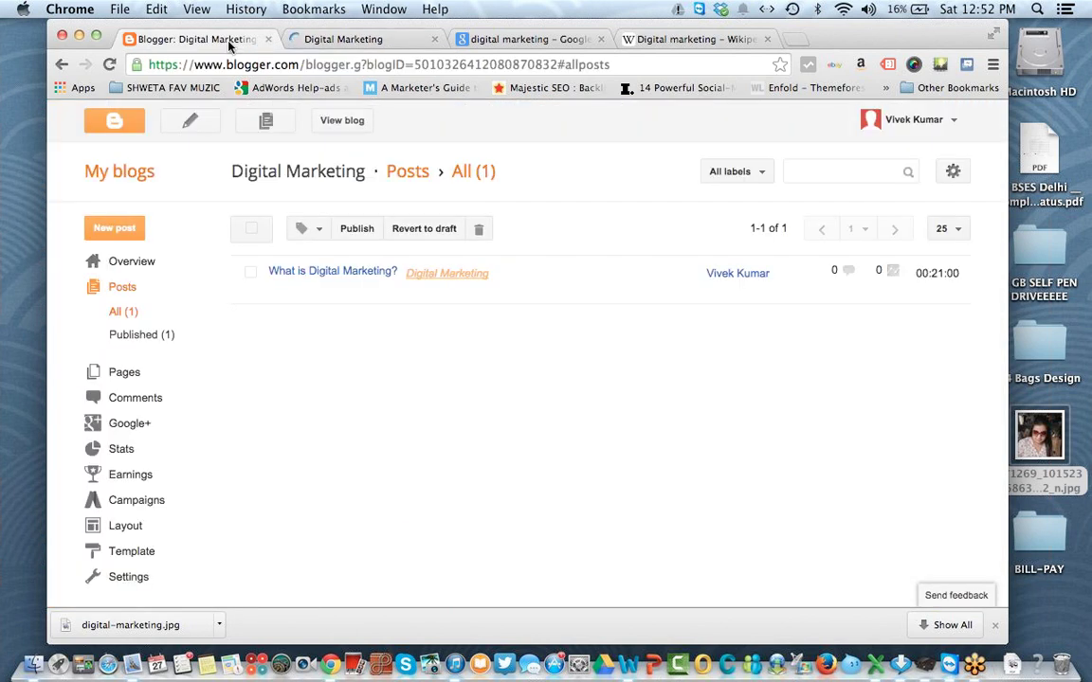
left_click(133, 383)
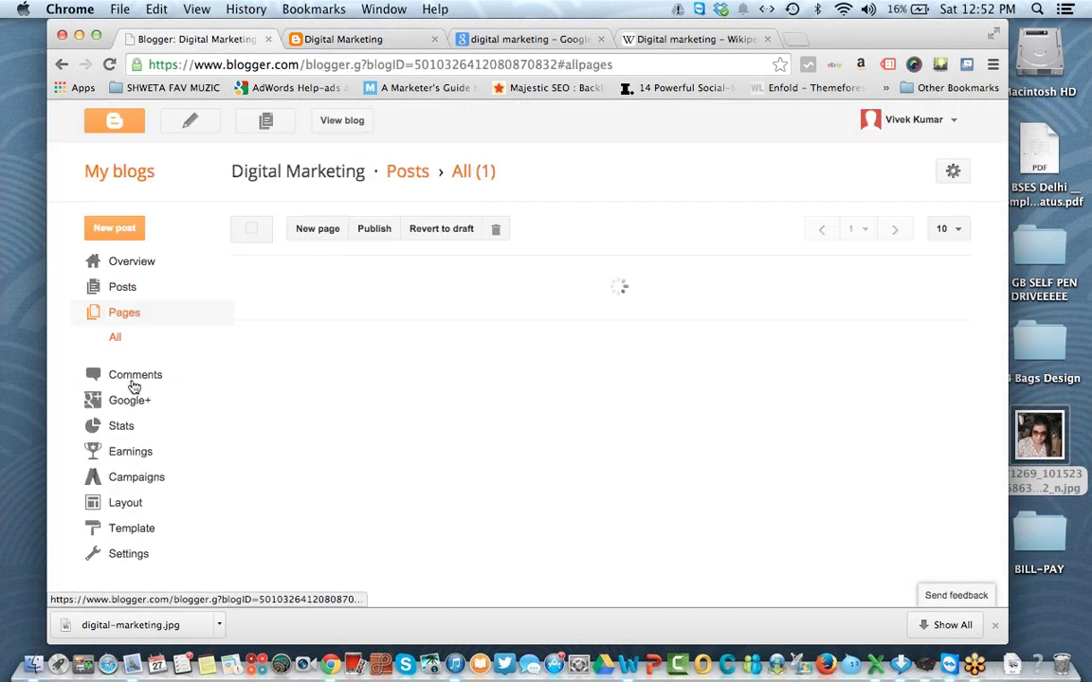
left_click(118, 290)
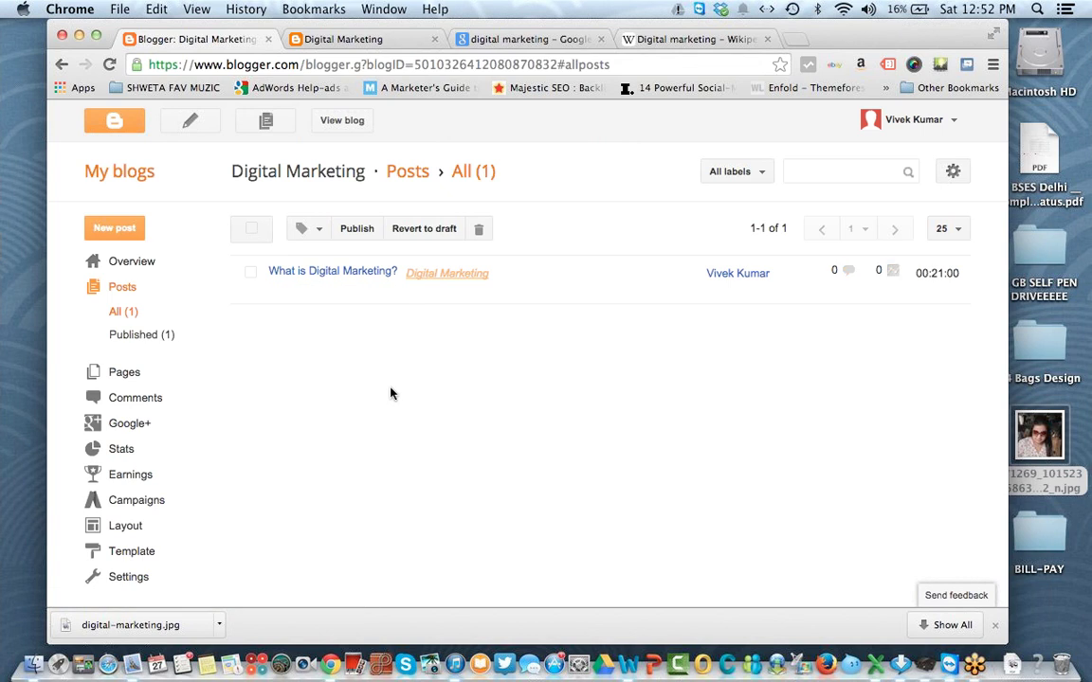
left_click(126, 373)
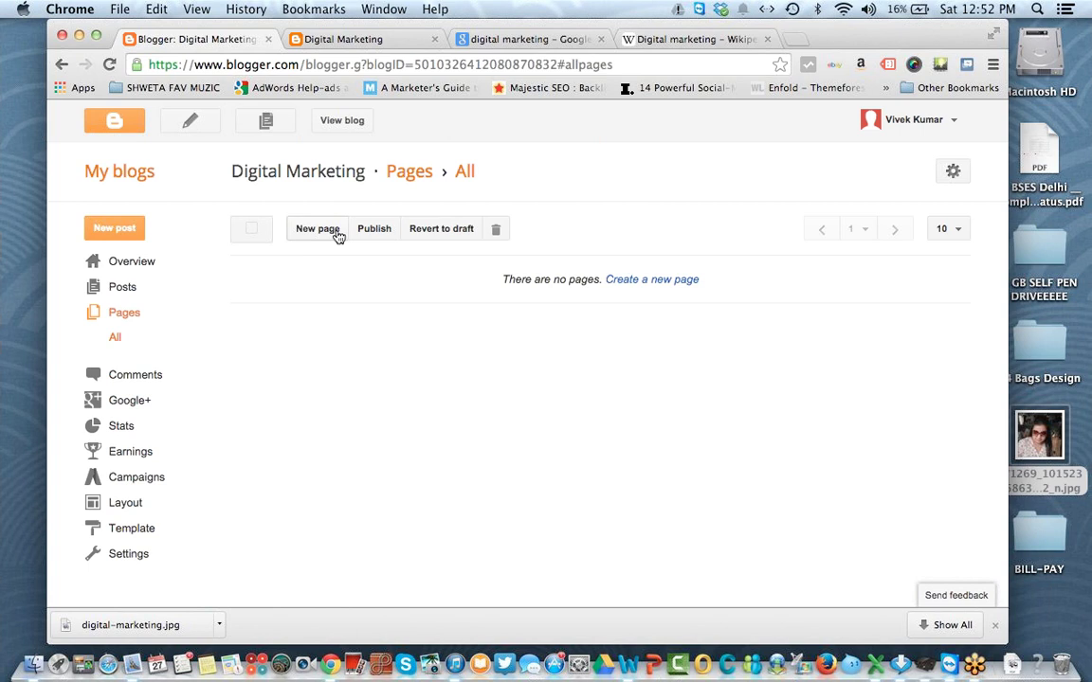
Step: Create a new page titled 'Contact Us' with reader comments set to Don't allow
left_click(317, 230)
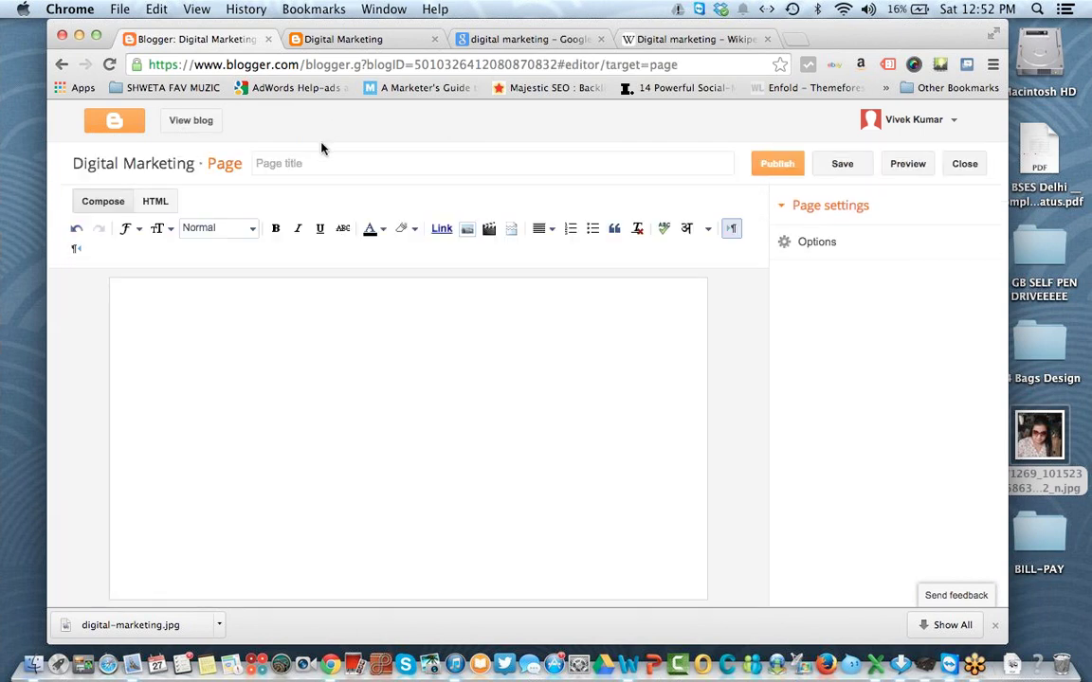
left_click(308, 158)
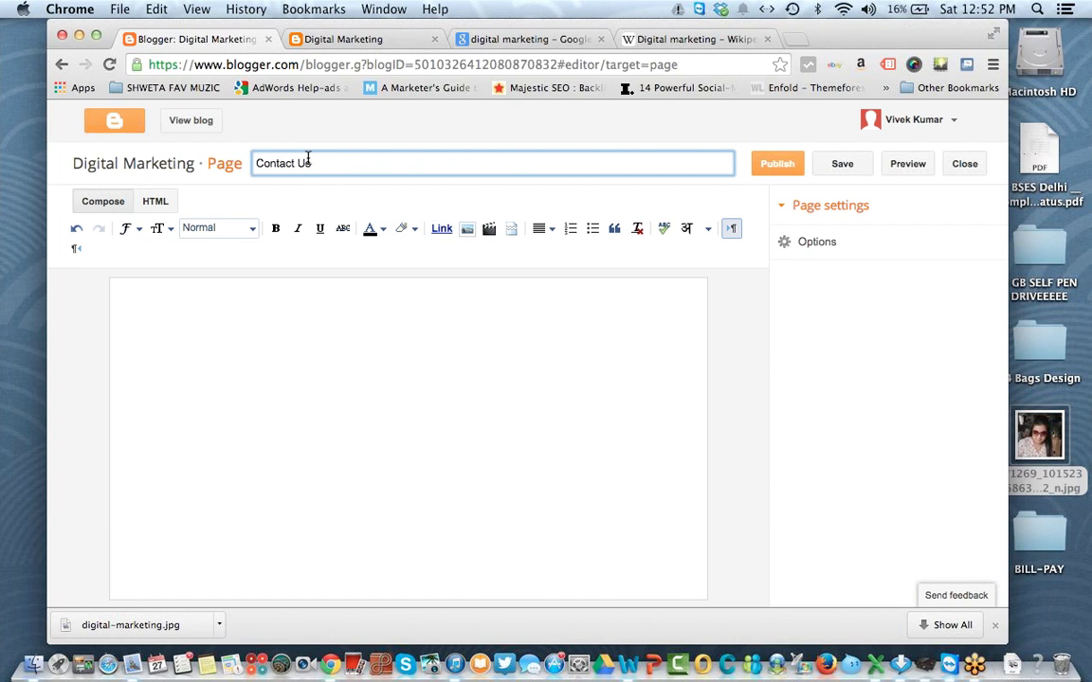
left_click(265, 336)
left_click(853, 247)
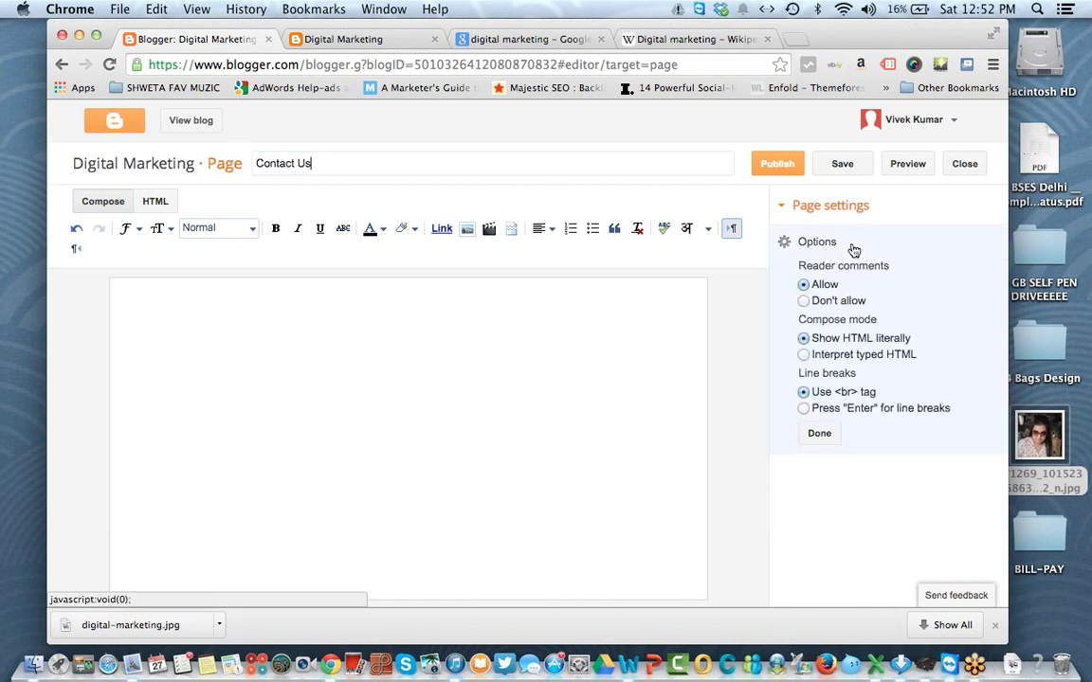
left_click(846, 300)
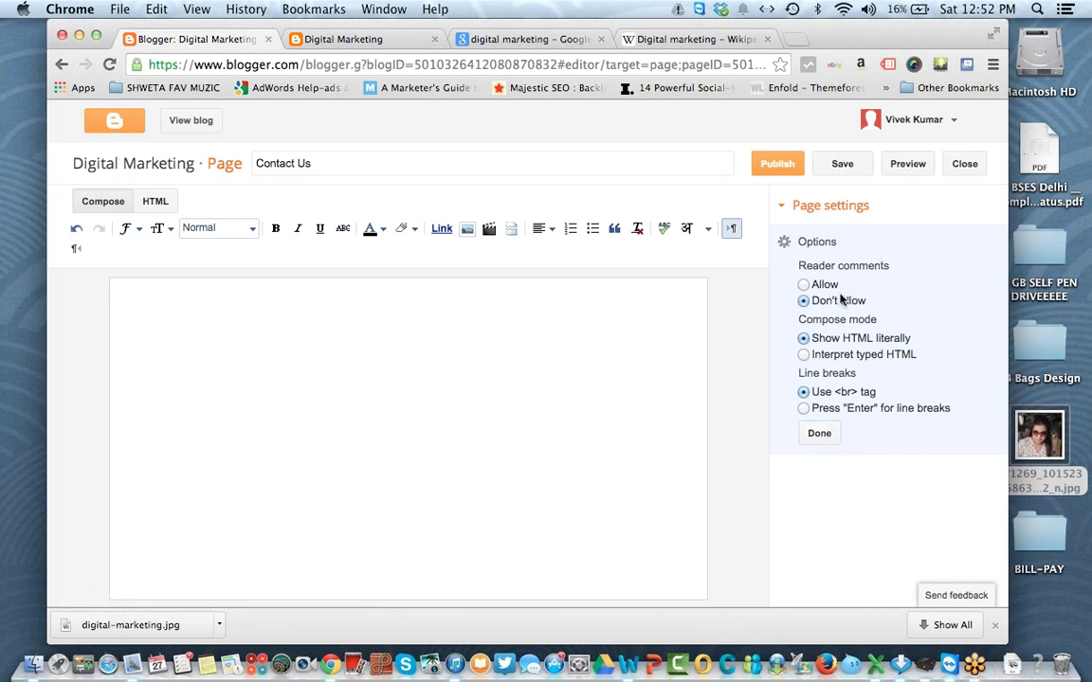
left_click(821, 435)
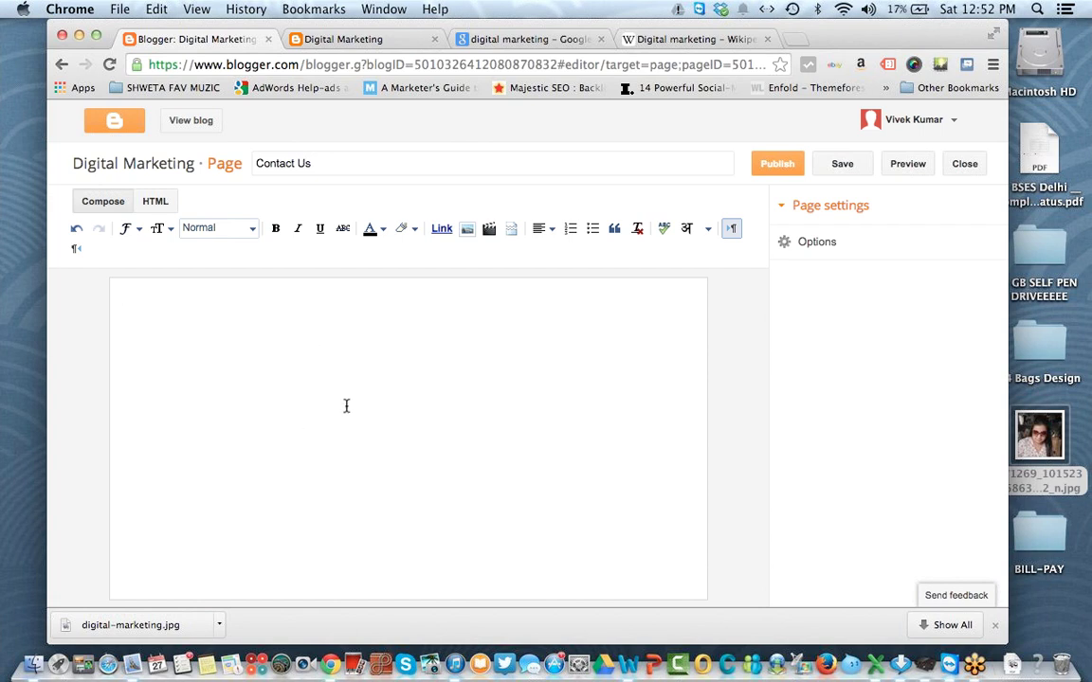
left_click(994, 625)
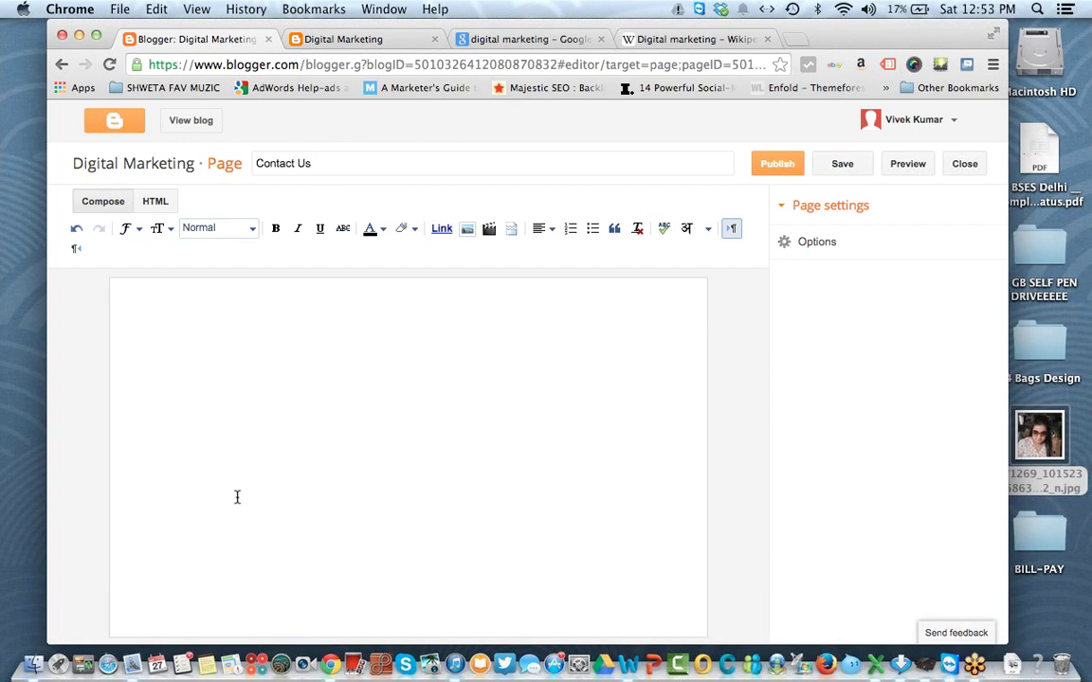
Step: Search Google for 123contactform in a new tab
left_click(794, 39)
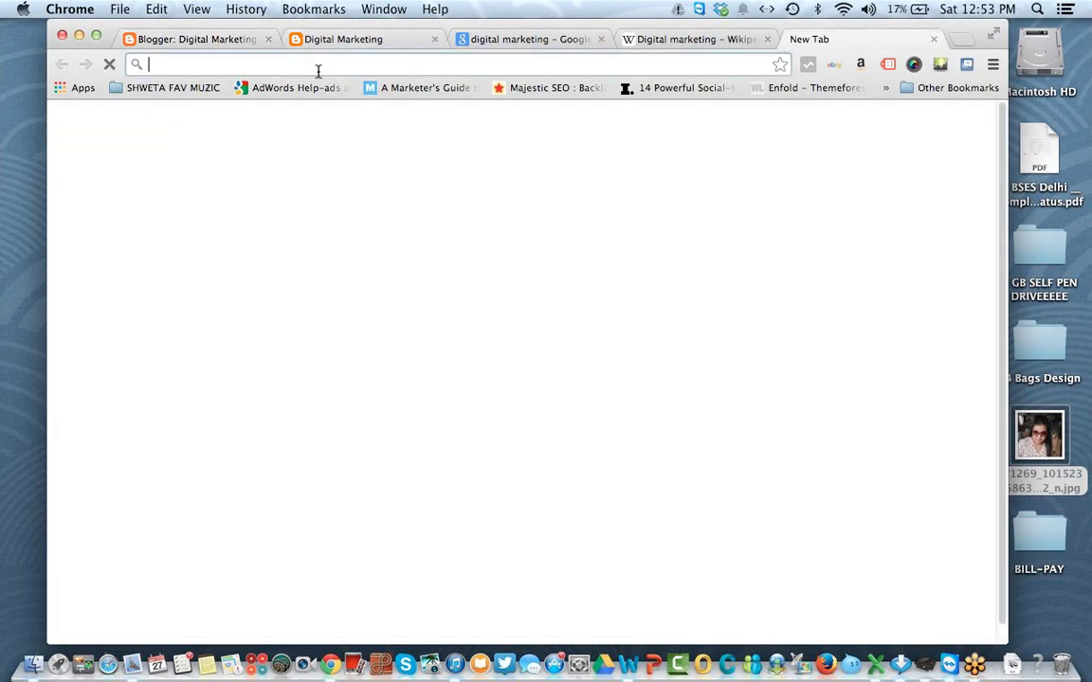
type("12")
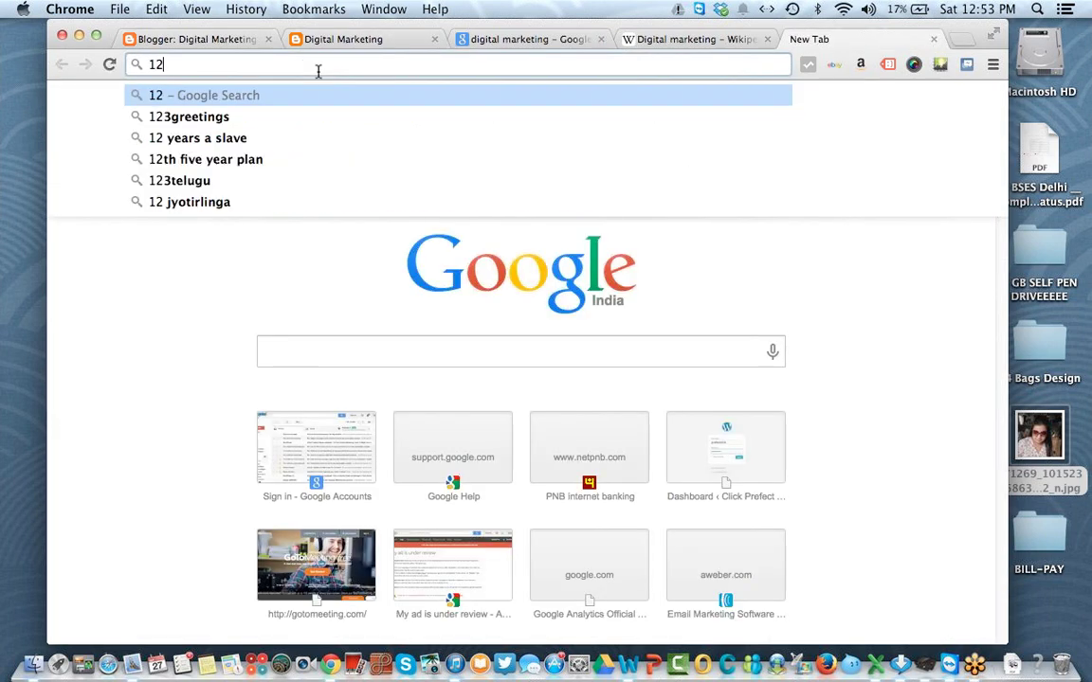
type("3cont")
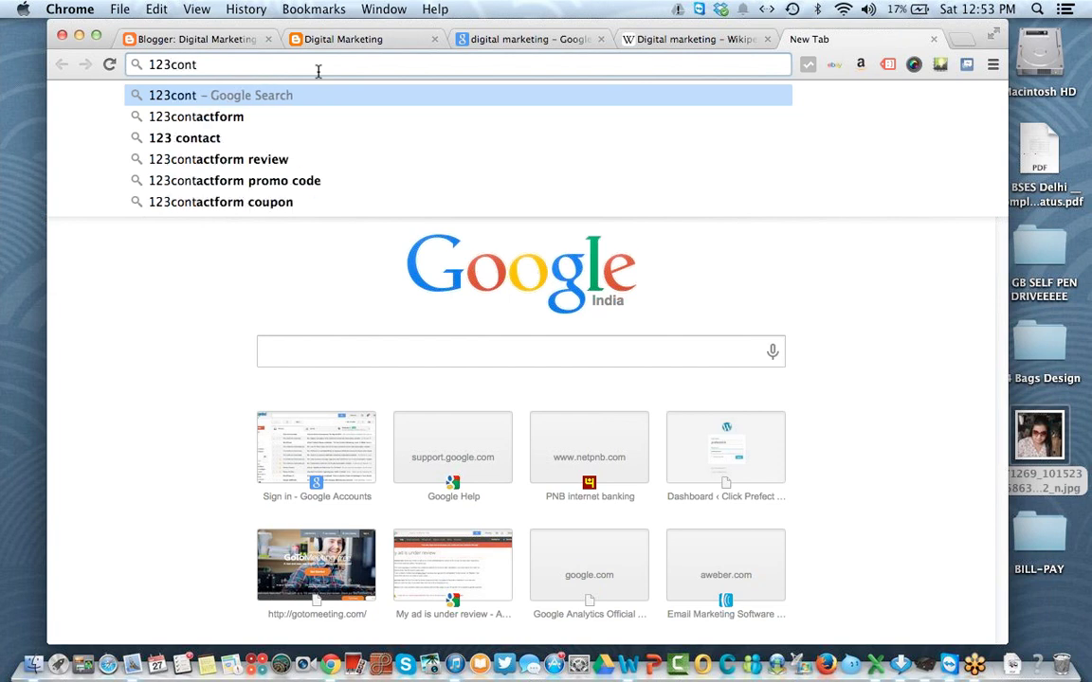
key("Down")
key("Return")
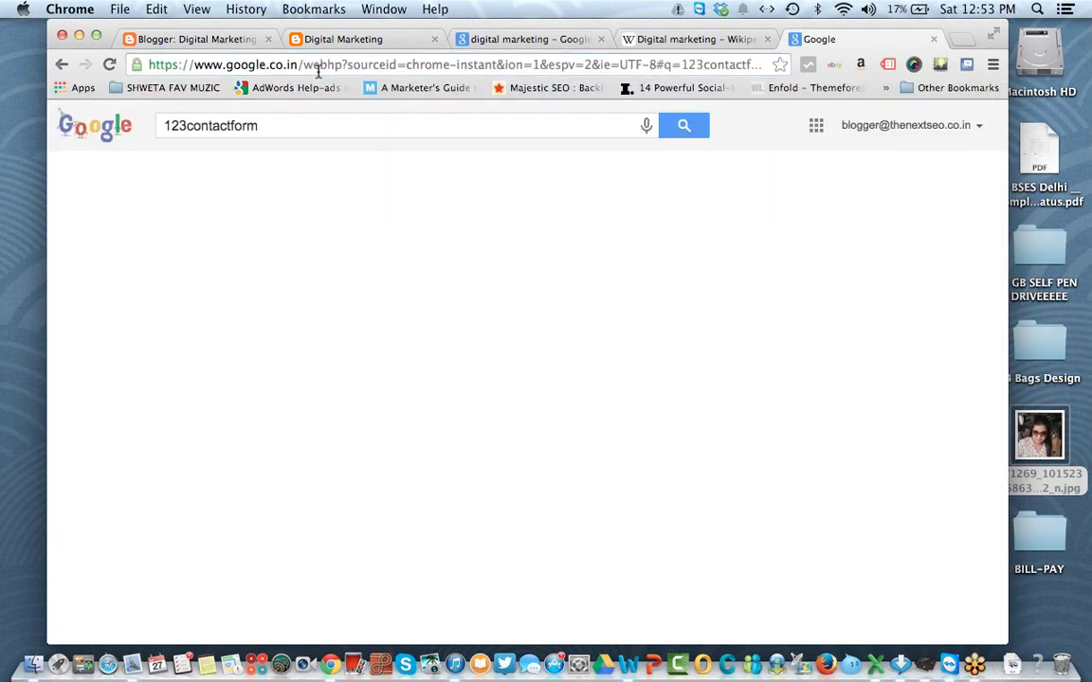
Step: Search for foxyform in another tab, open Foxyform.com, and close the 123contactform tab
key("super+t")
type("f")
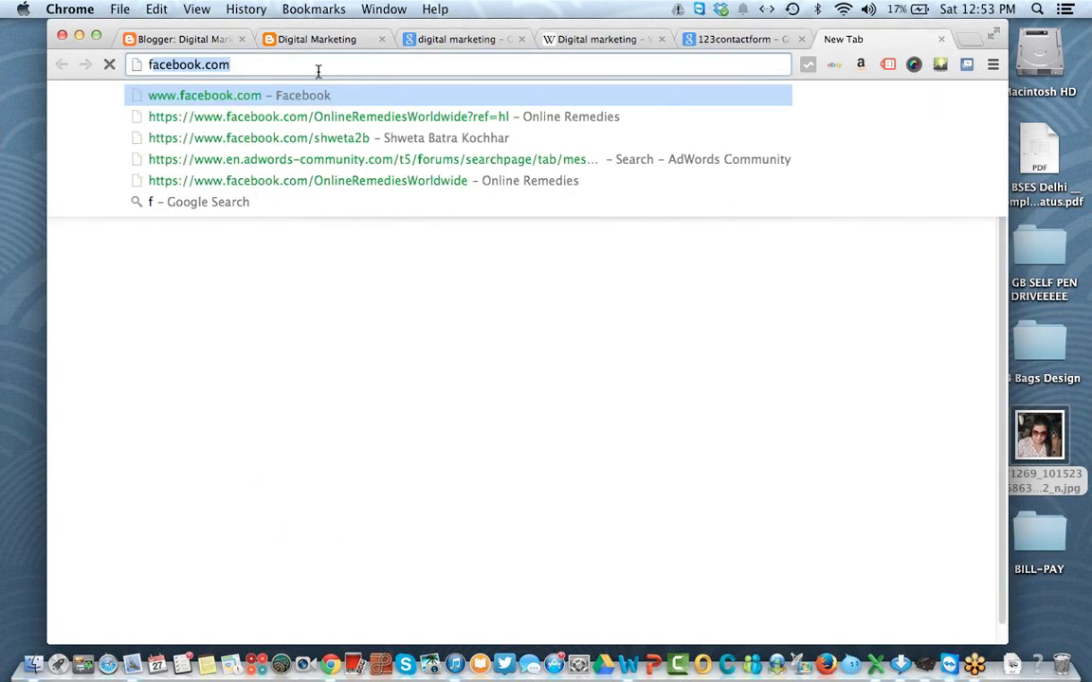
type("oxy")
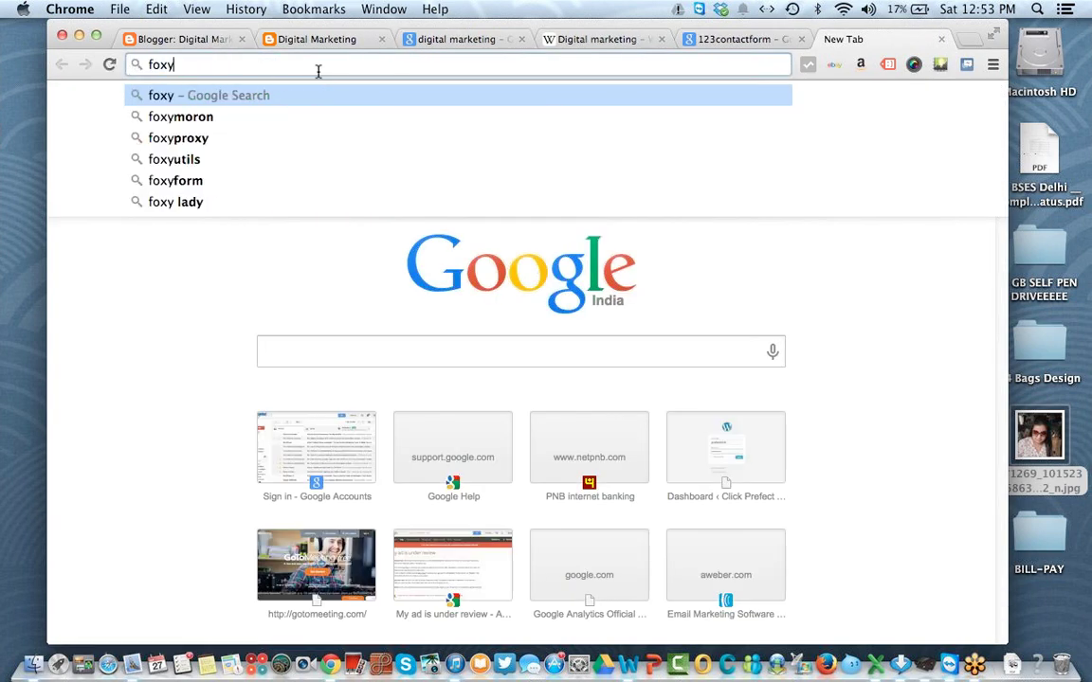
type("form")
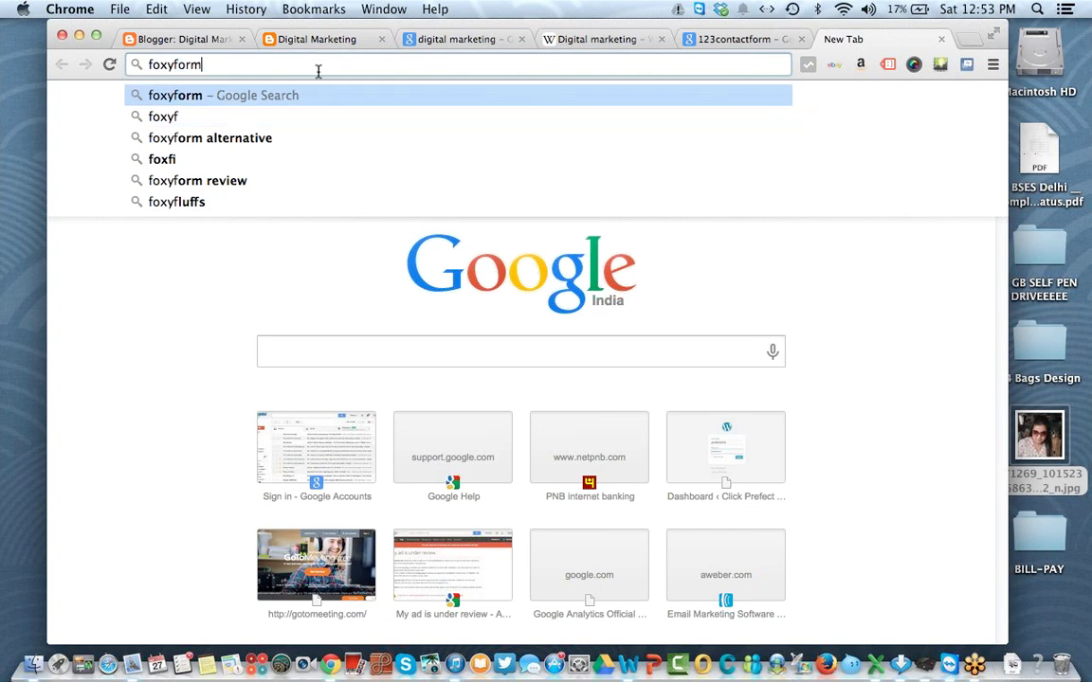
key("Return")
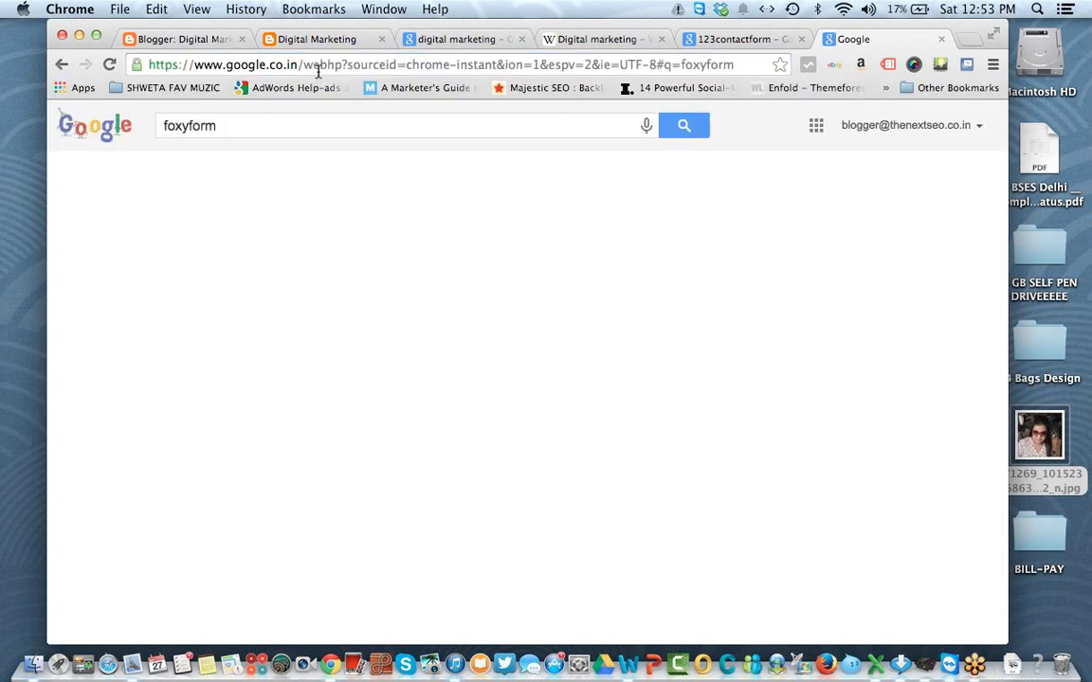
left_click(305, 256)
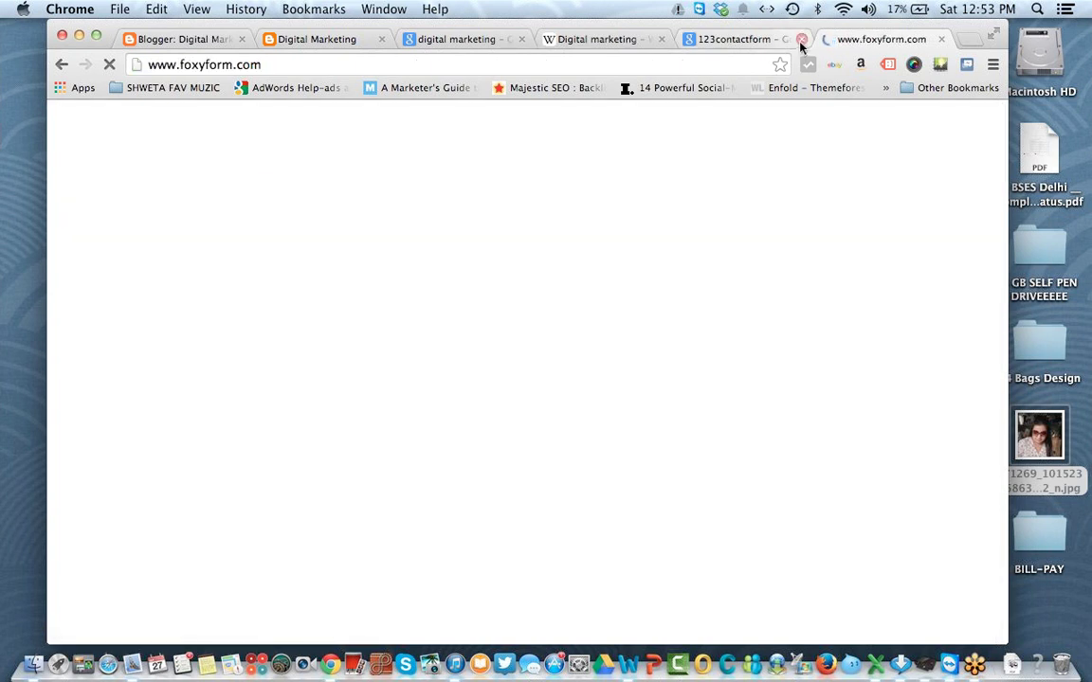
left_click(801, 39)
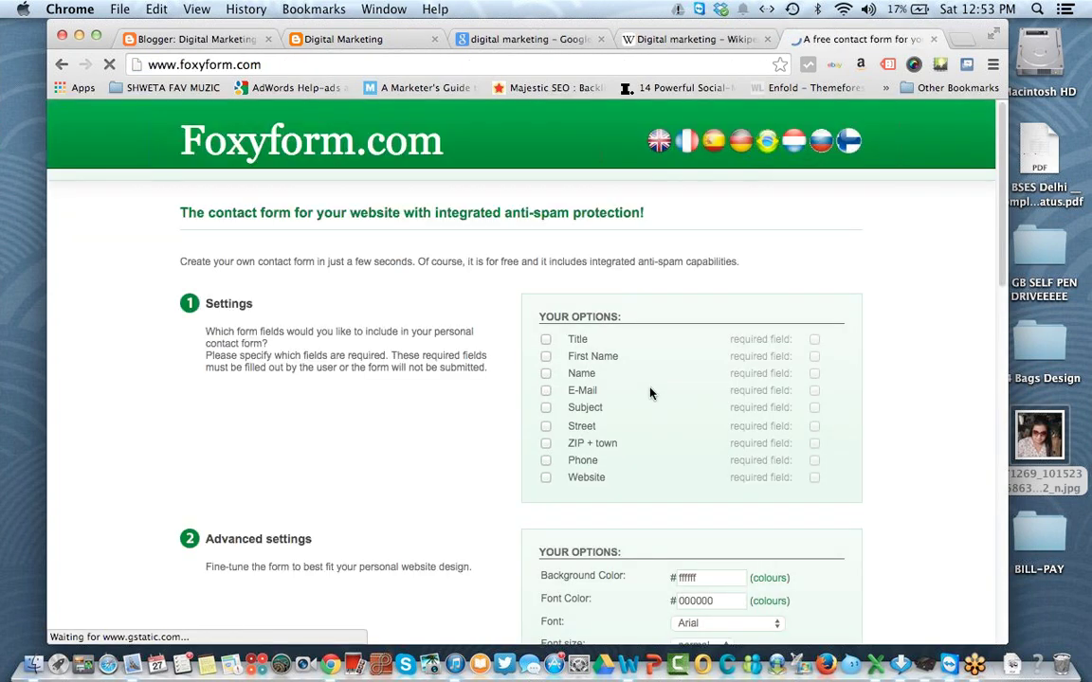
Step: Add Title, Subject, Website and Phone fields, making Name and Phone required
left_click(547, 340)
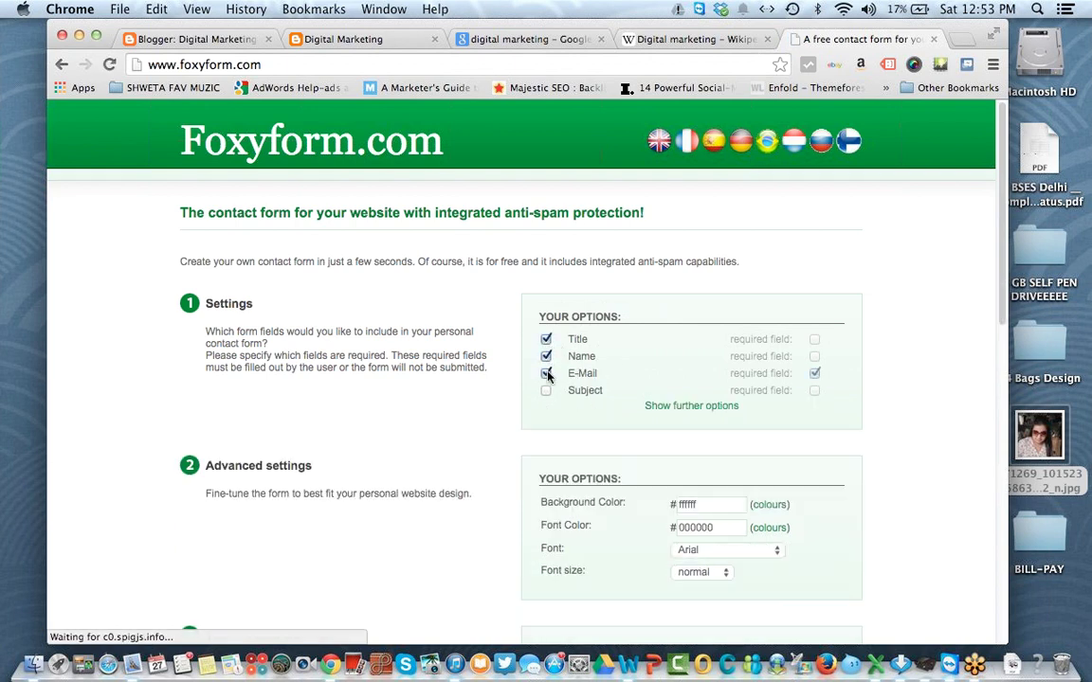
left_click(547, 391)
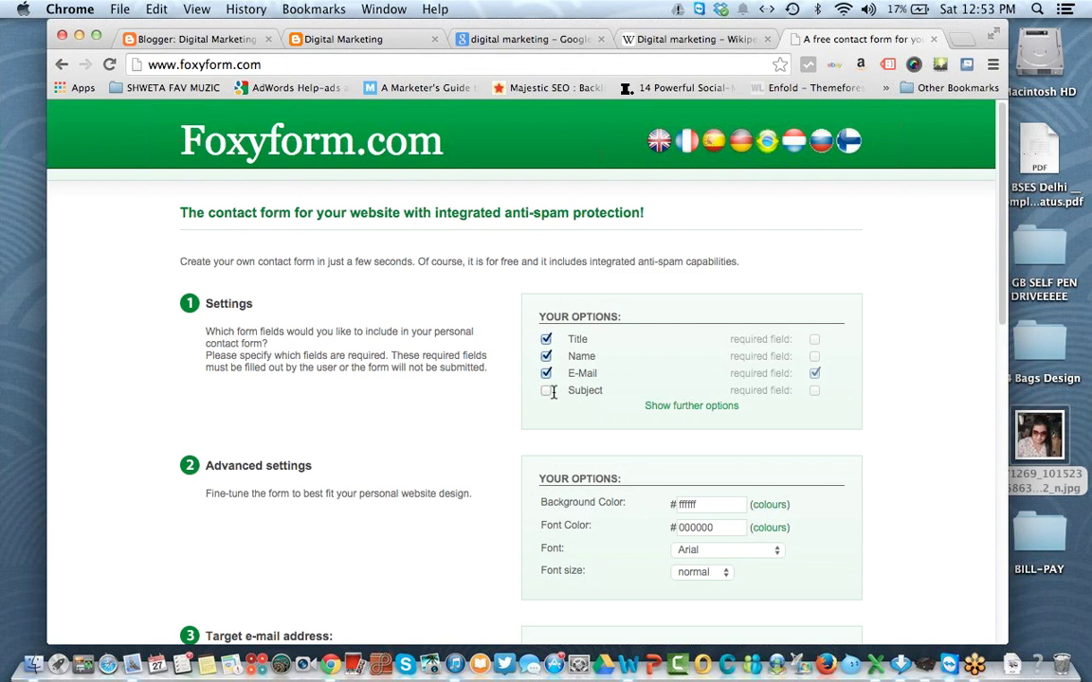
left_click(679, 406)
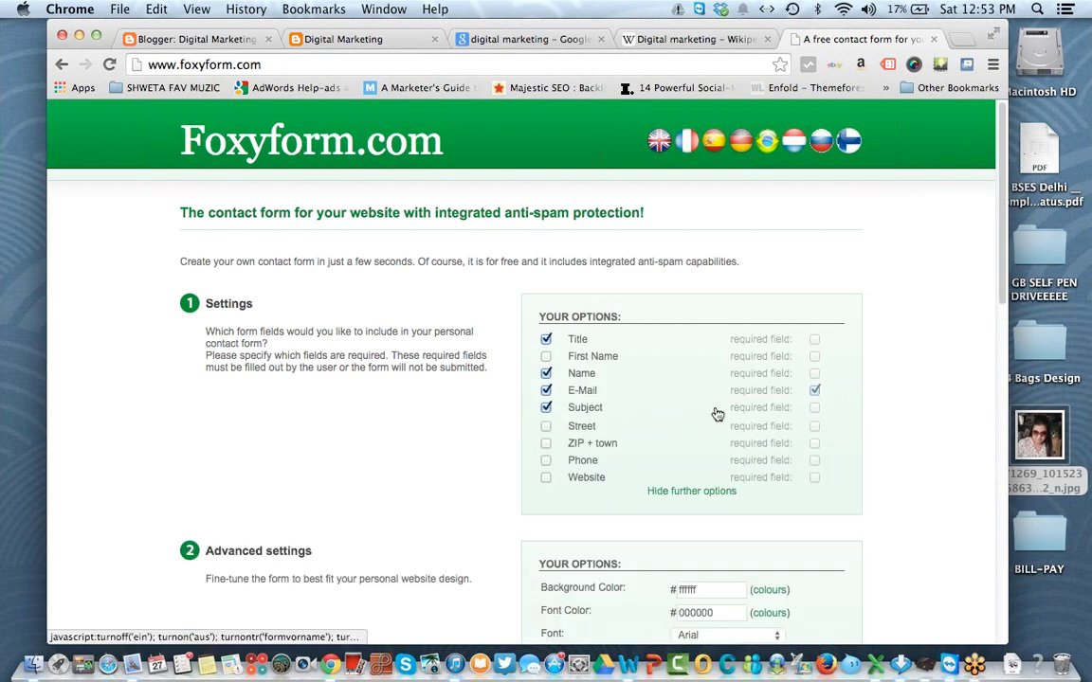
left_click(546, 478)
left_click(546, 460)
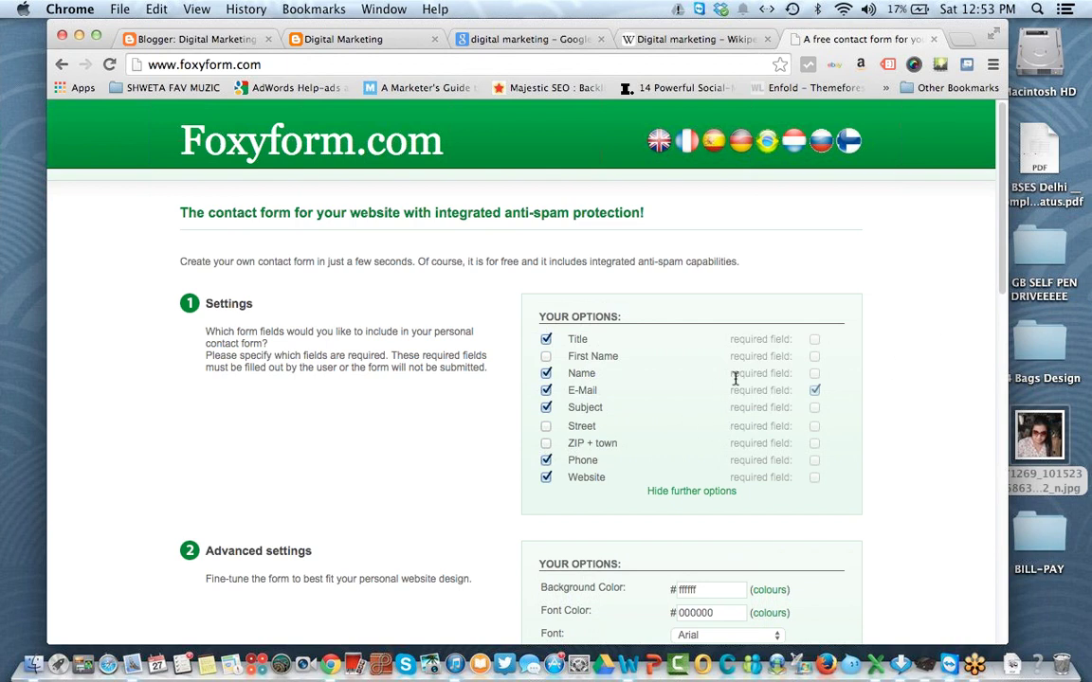
left_click(814, 374)
left_click(815, 462)
Step: Pass the reCAPTCHA anti-spam check on the form builder
scroll(896, 165, "down", 1)
left_click_drag(1003, 207, 1007, 384)
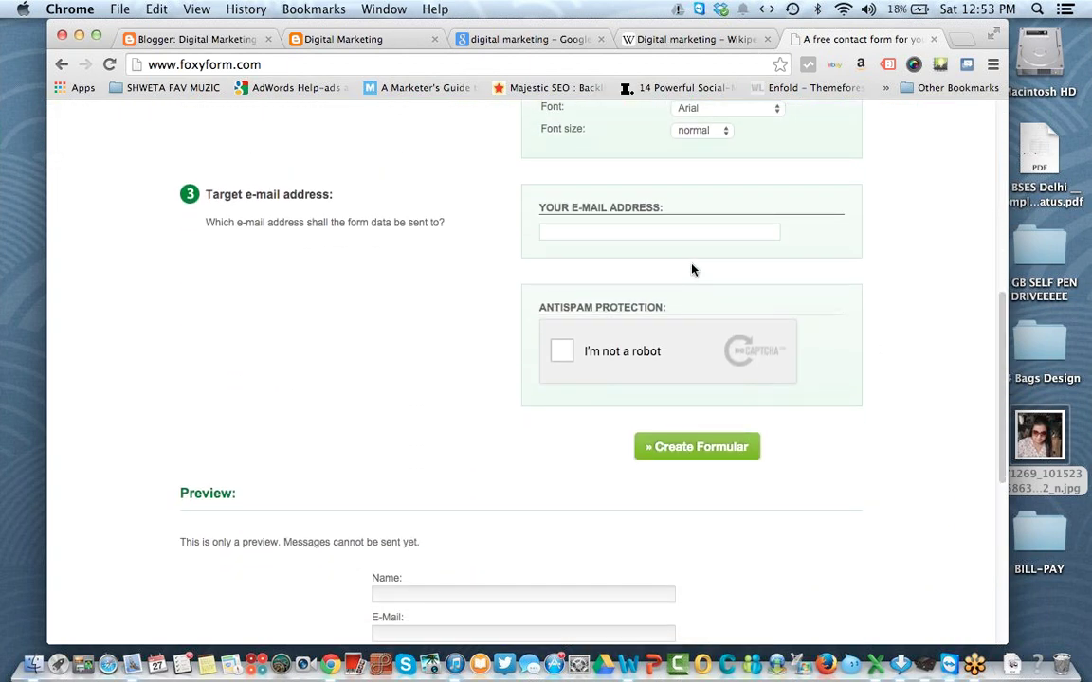
left_click(560, 354)
left_click(661, 228)
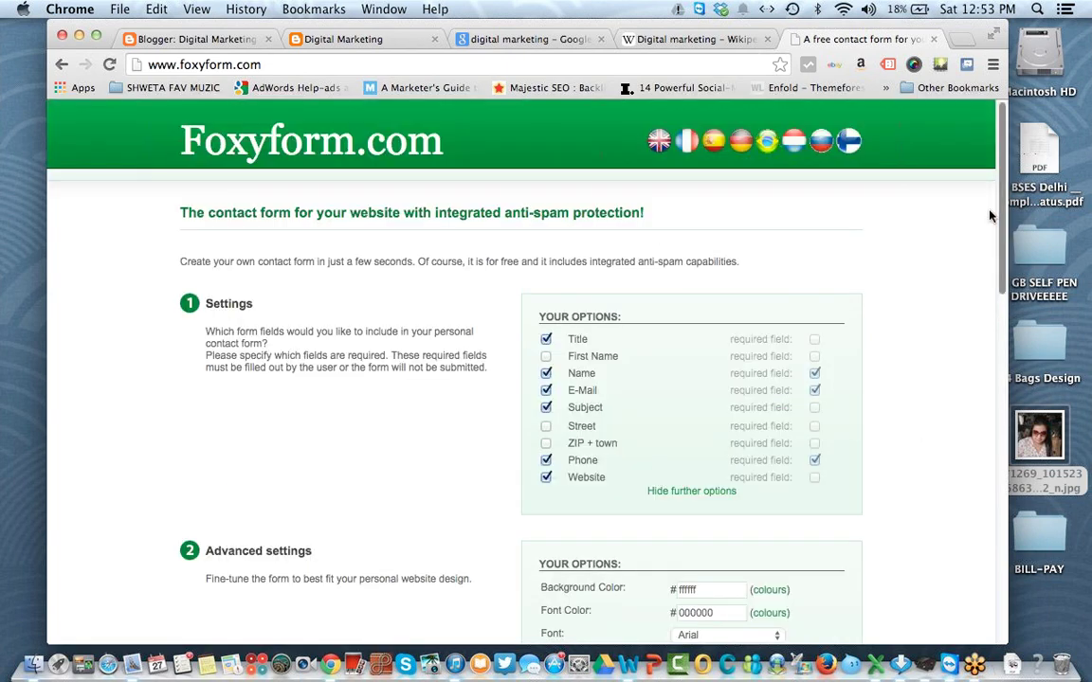
left_click_drag(1003, 223, 1005, 414)
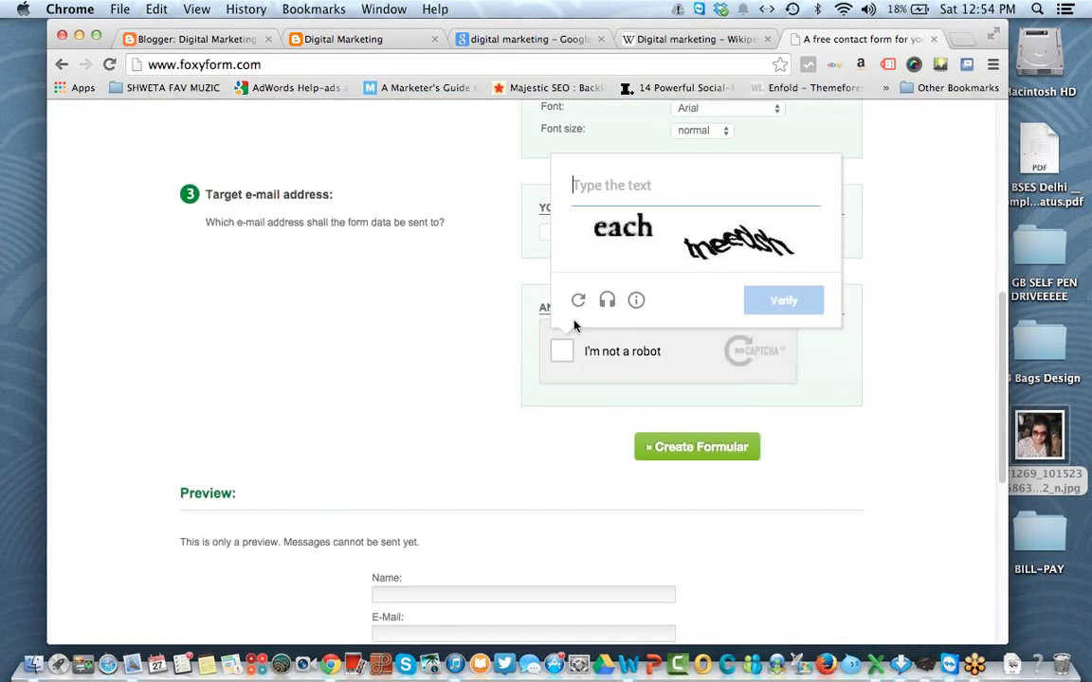
type("ea")
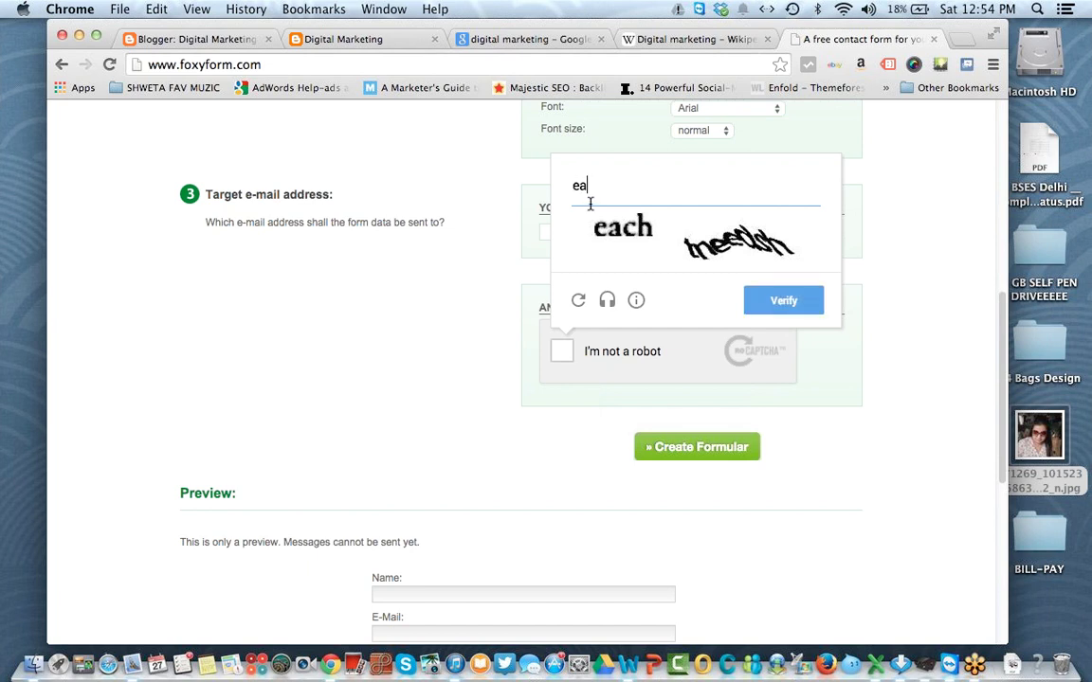
type("ch tneedsh")
left_click(792, 314)
left_click(667, 231)
Step: Enter the recipient e-mail address and generate the form's HTML code
left_click(667, 230)
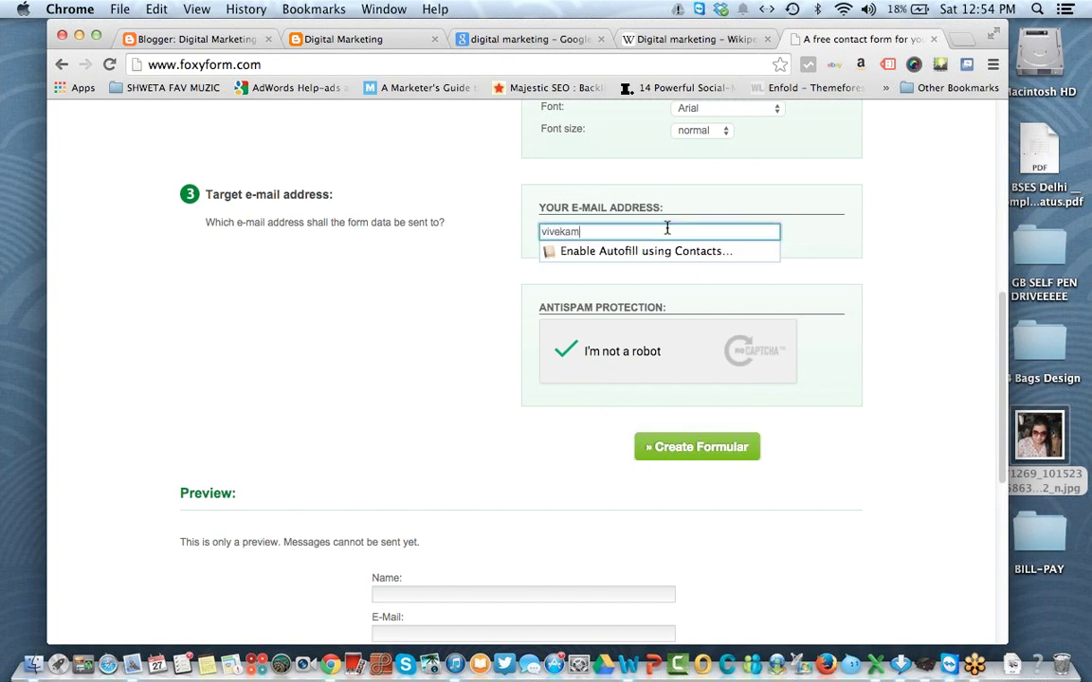
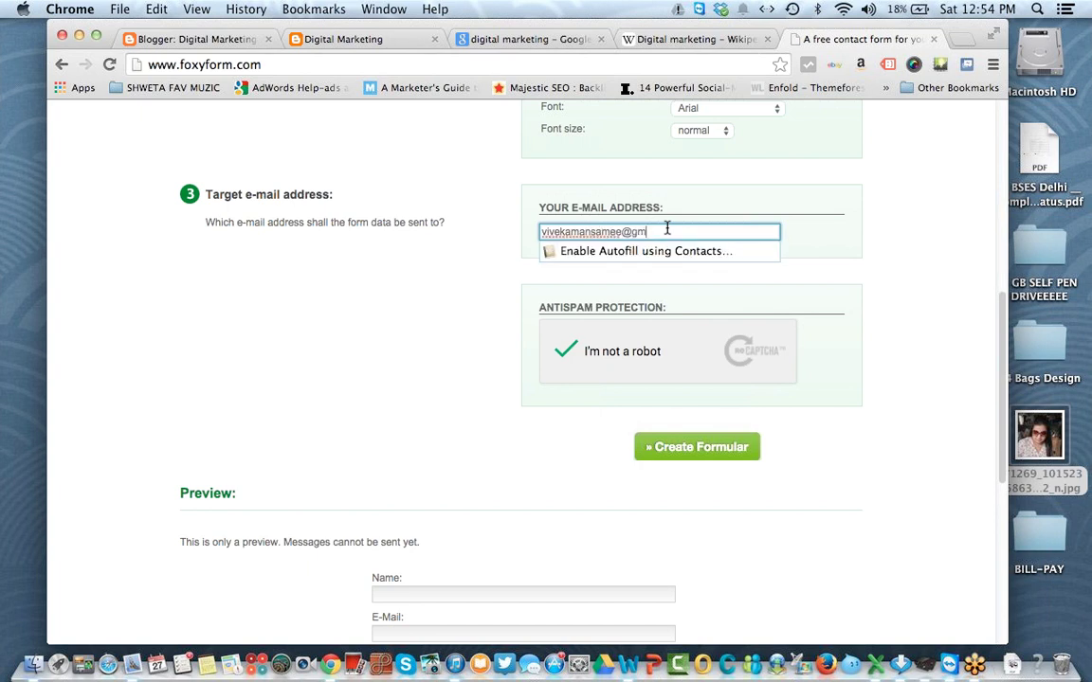
left_click(517, 246)
left_click(690, 453)
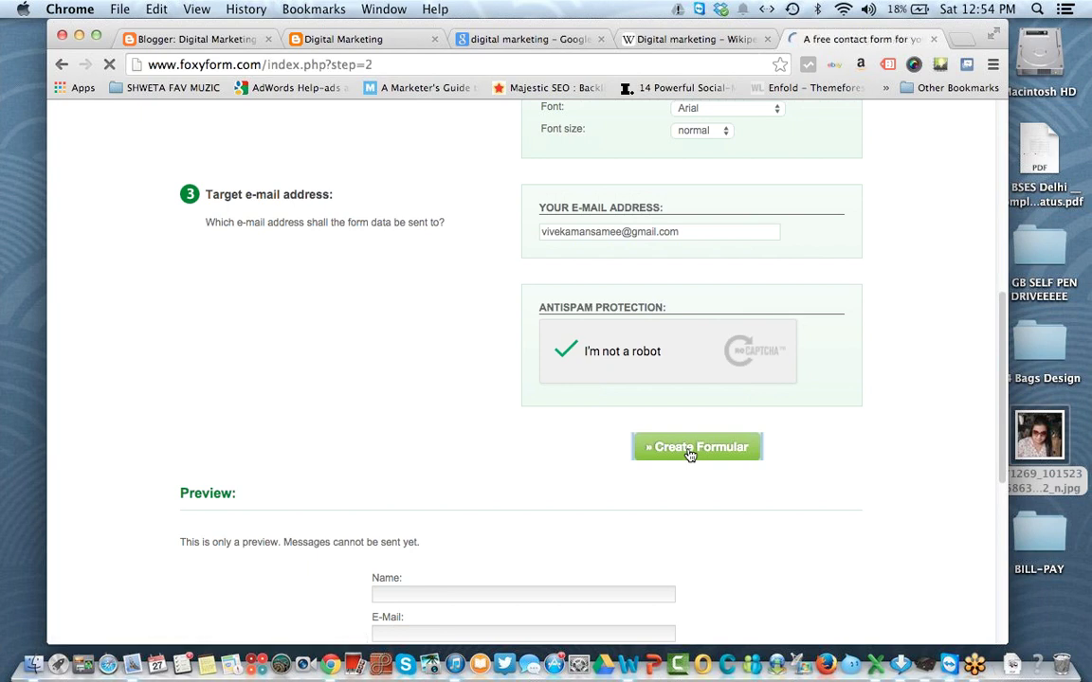
Step: Copy the generated Foxyform HTML code
left_click(668, 385)
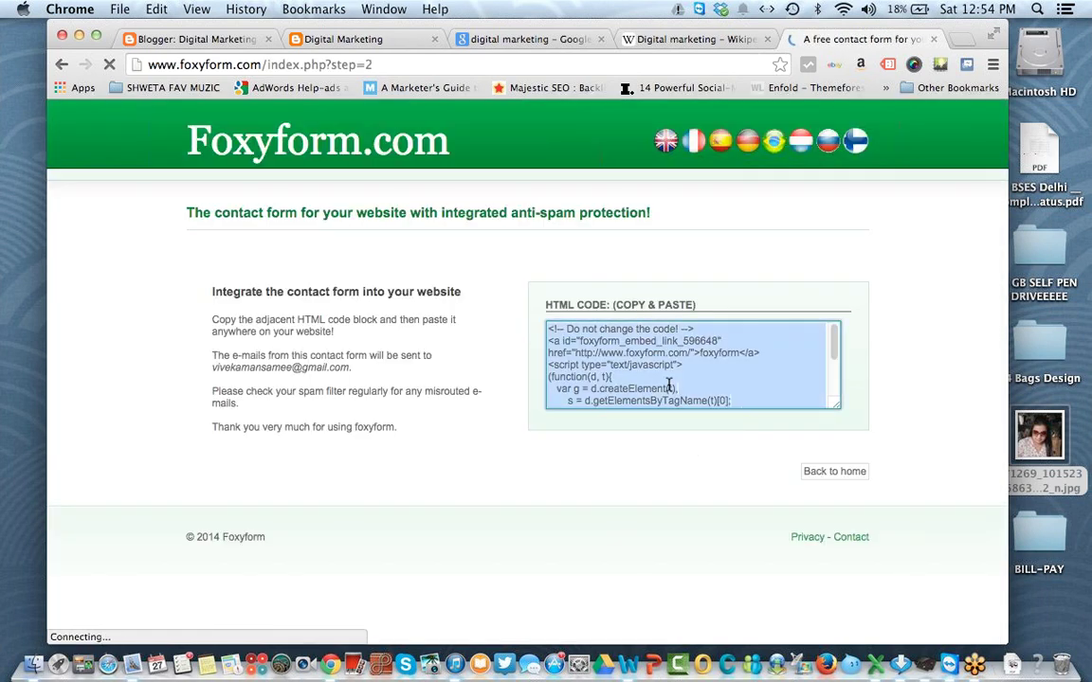
right_click(668, 385)
left_click(695, 461)
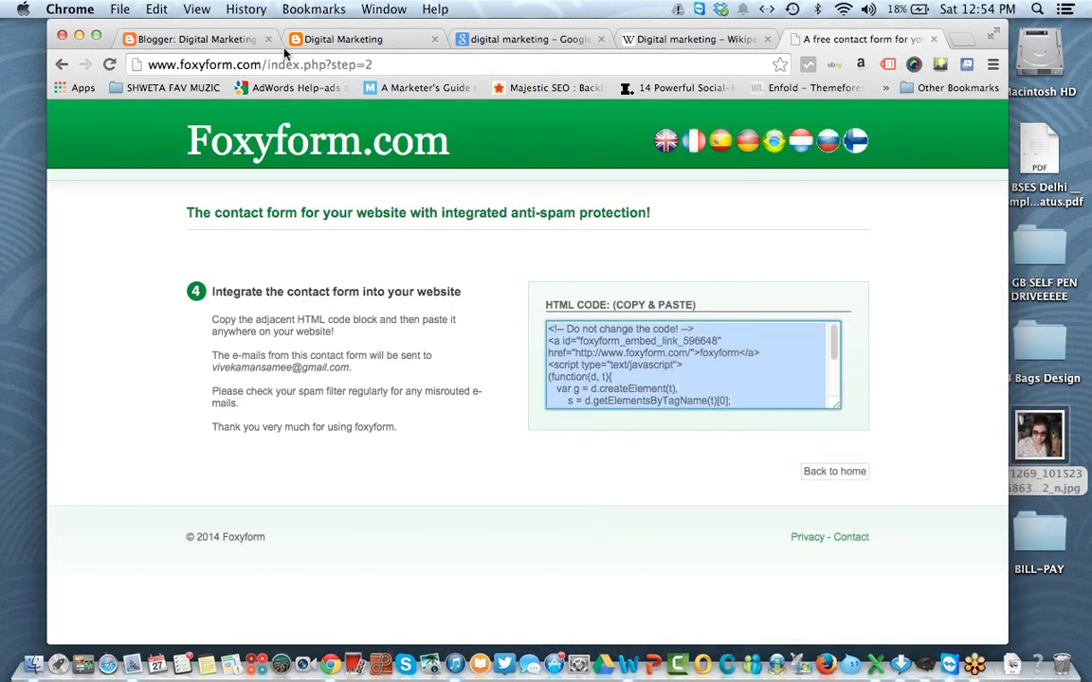
Step: Replace the Contact Us page HTML with the Foxyform code and publish the page
left_click(155, 41)
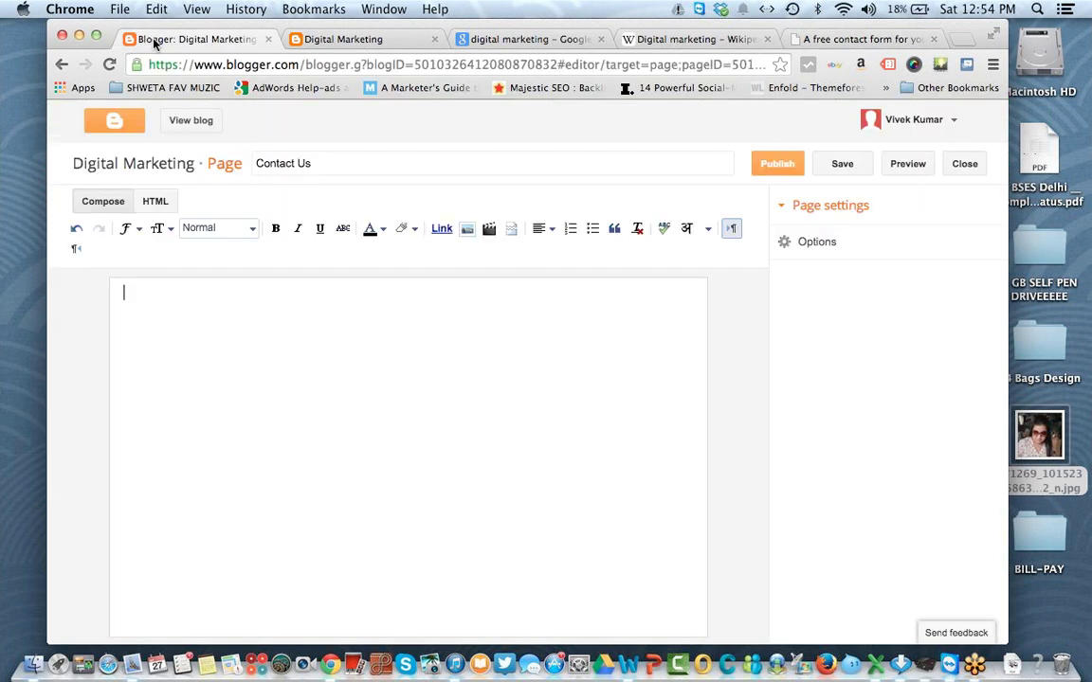
left_click(329, 164)
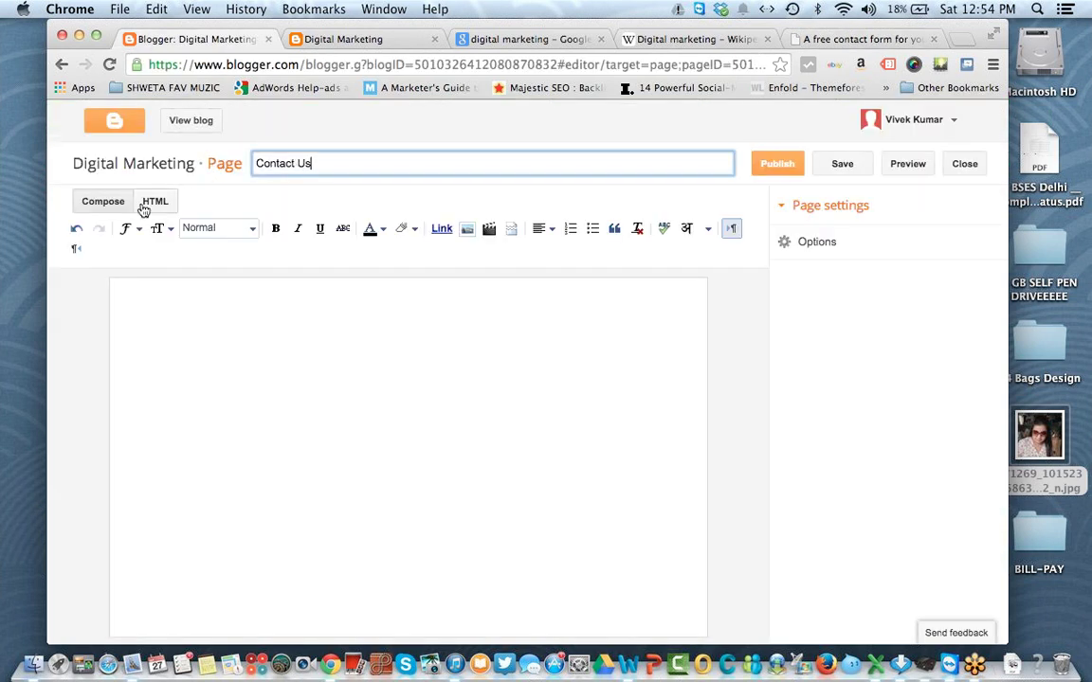
left_click(155, 202)
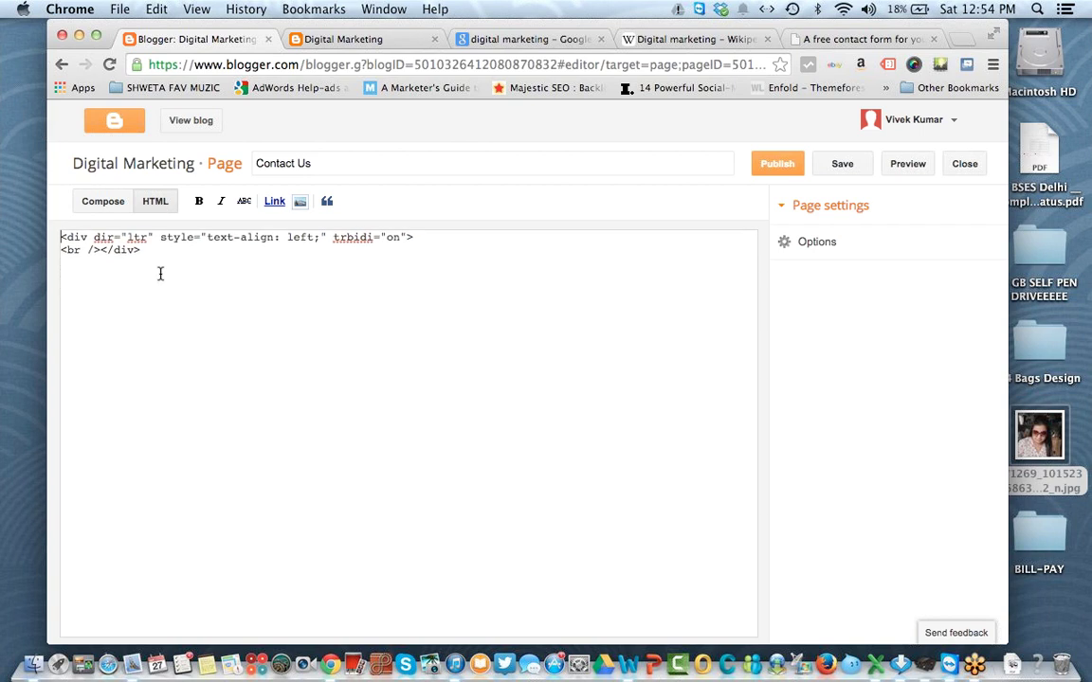
left_click_drag(151, 248, 28, 232)
right_click(86, 239)
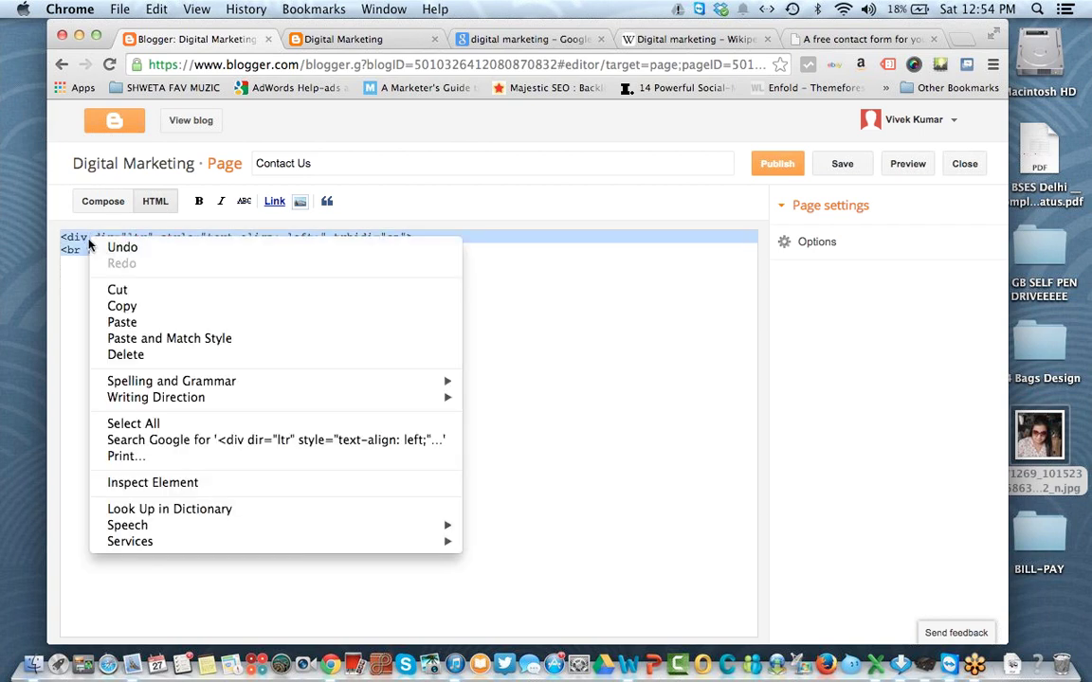
left_click(176, 322)
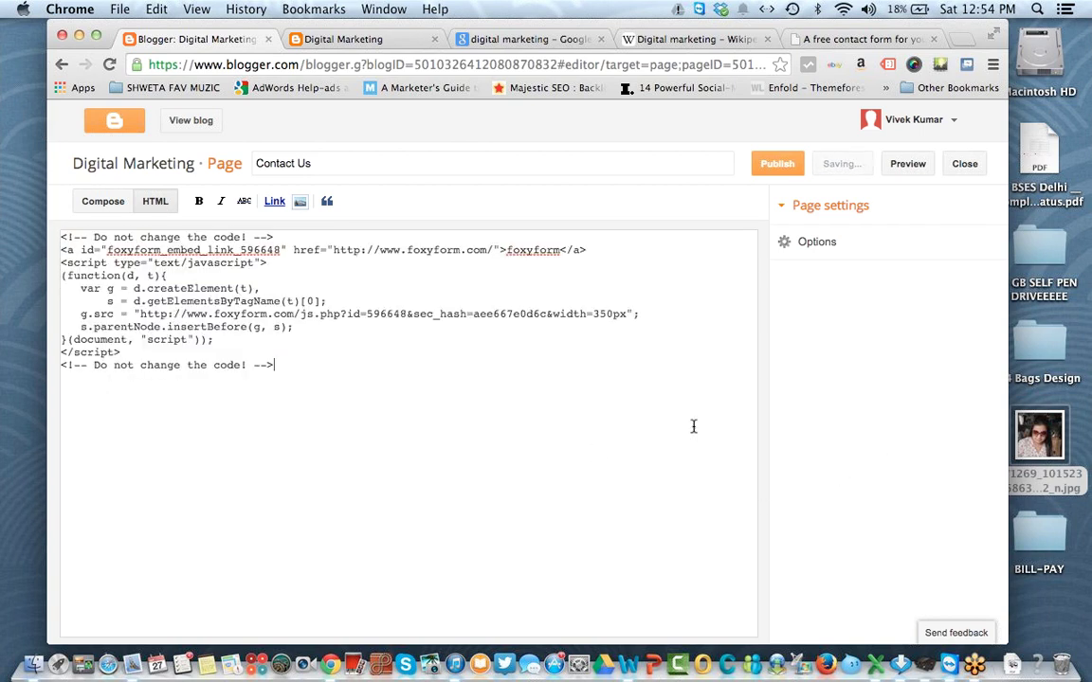
left_click(102, 199)
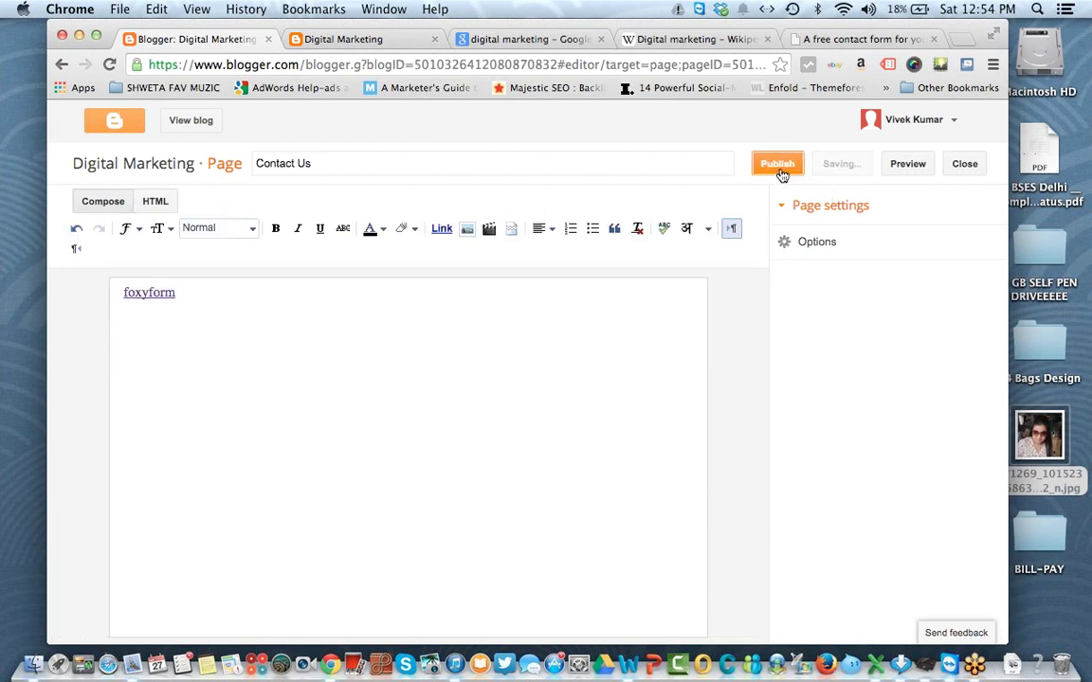
left_click(777, 165)
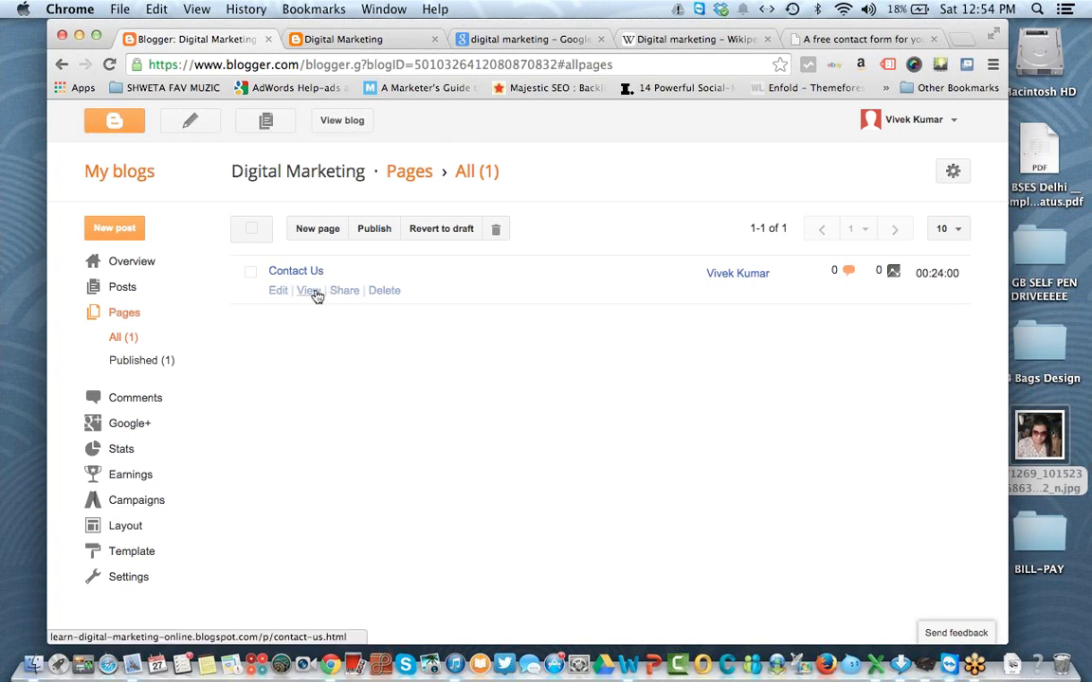
Step: Open the live Contact Us page and close the old blog tab
left_click(310, 291)
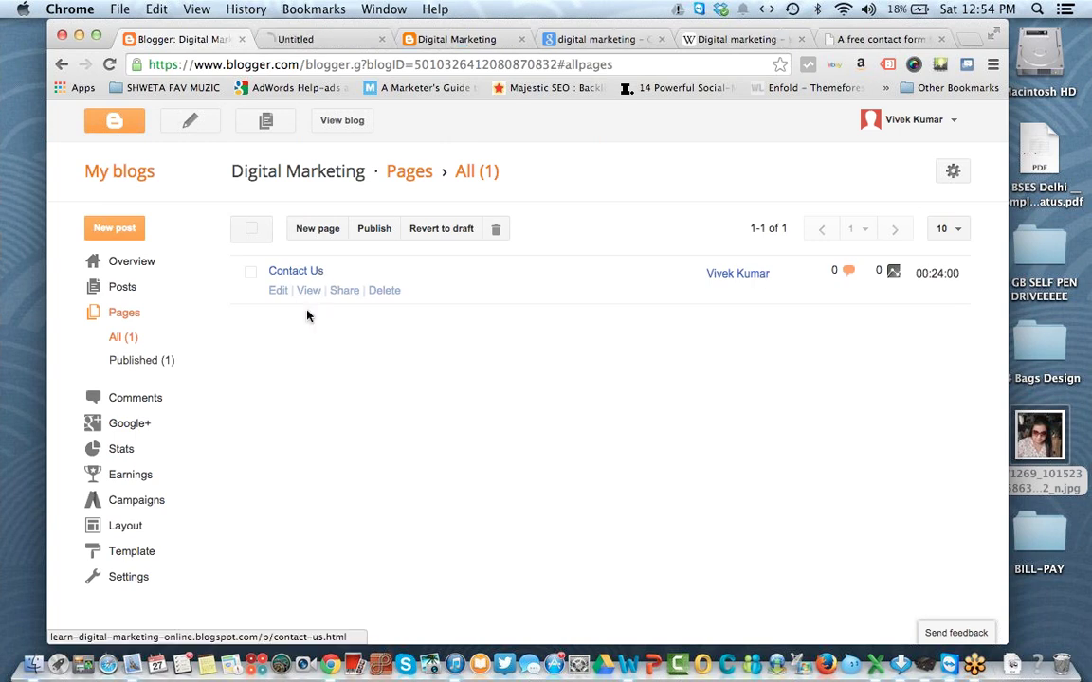
left_click(332, 39)
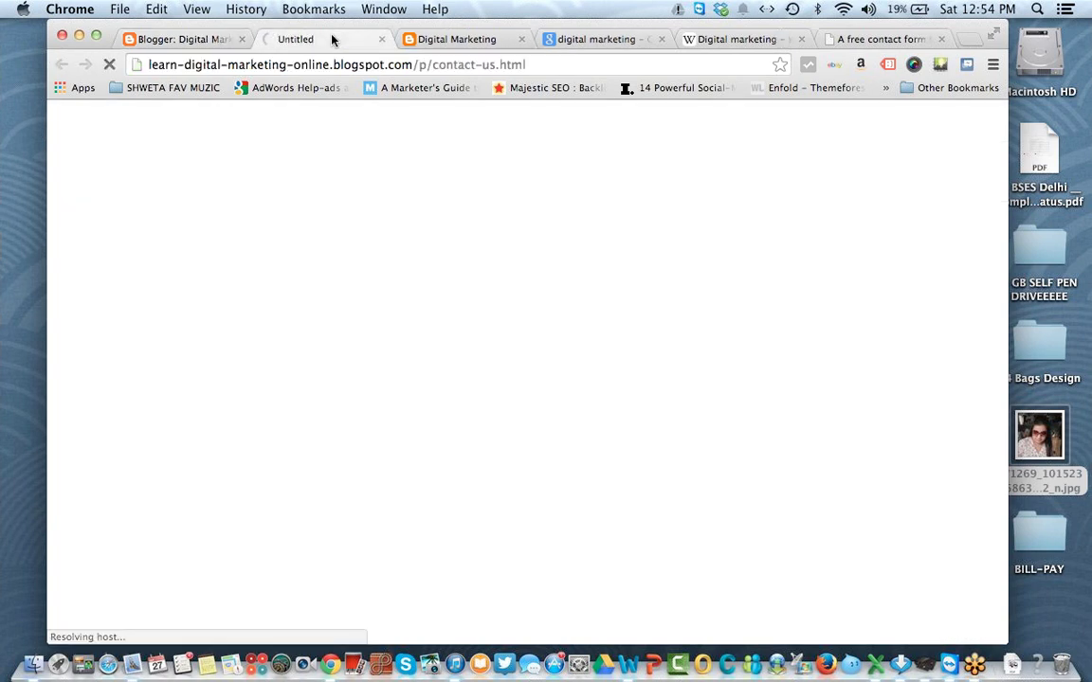
left_click(520, 38)
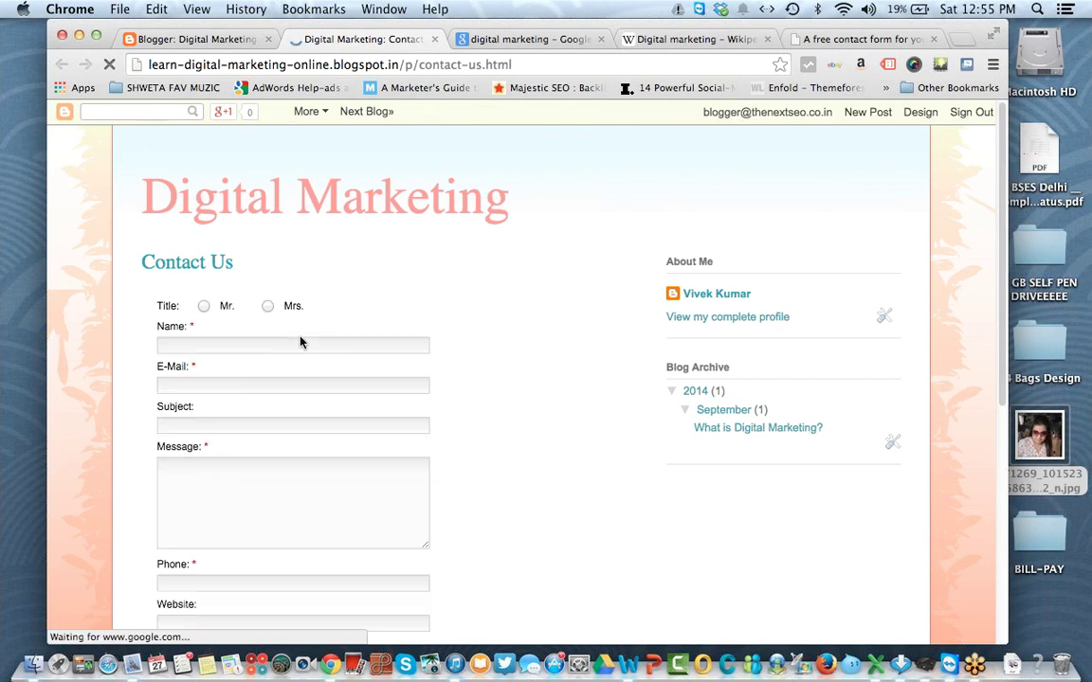
left_click(301, 343)
left_click(225, 384)
left_click(210, 429)
left_click(209, 567)
left_click(237, 519)
left_click(606, 416)
scroll(605, 420, "down", 5)
scroll(604, 419, "up", 5)
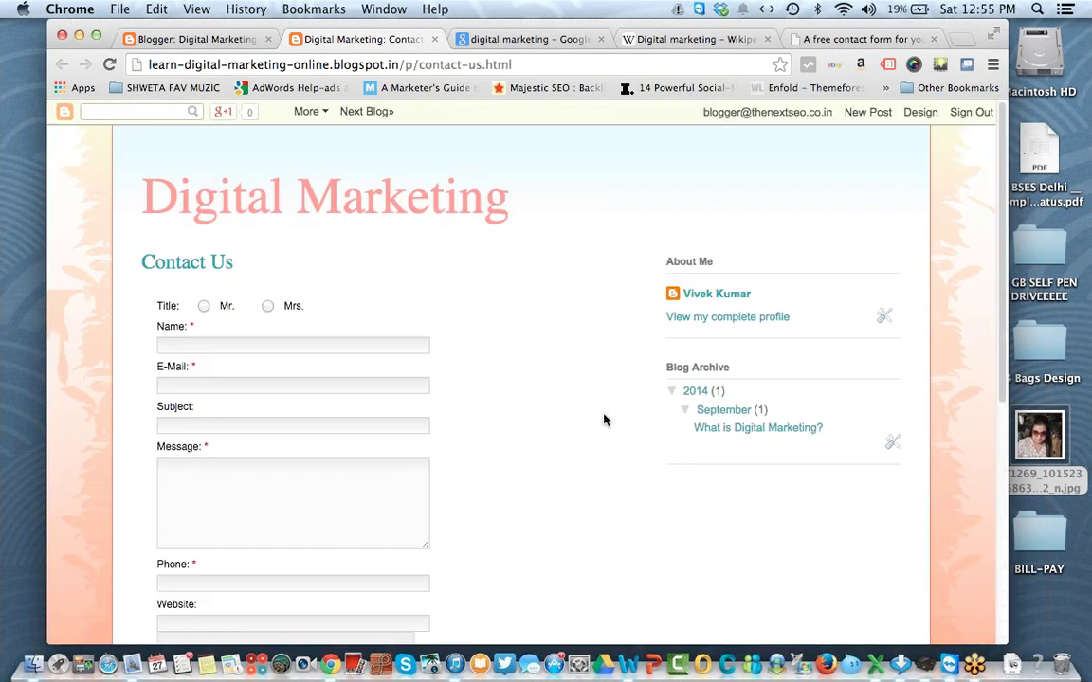
Step: Fill the form with a test name, e-mail, subject 'Testing', a numeric message and a website address
left_click(213, 344)
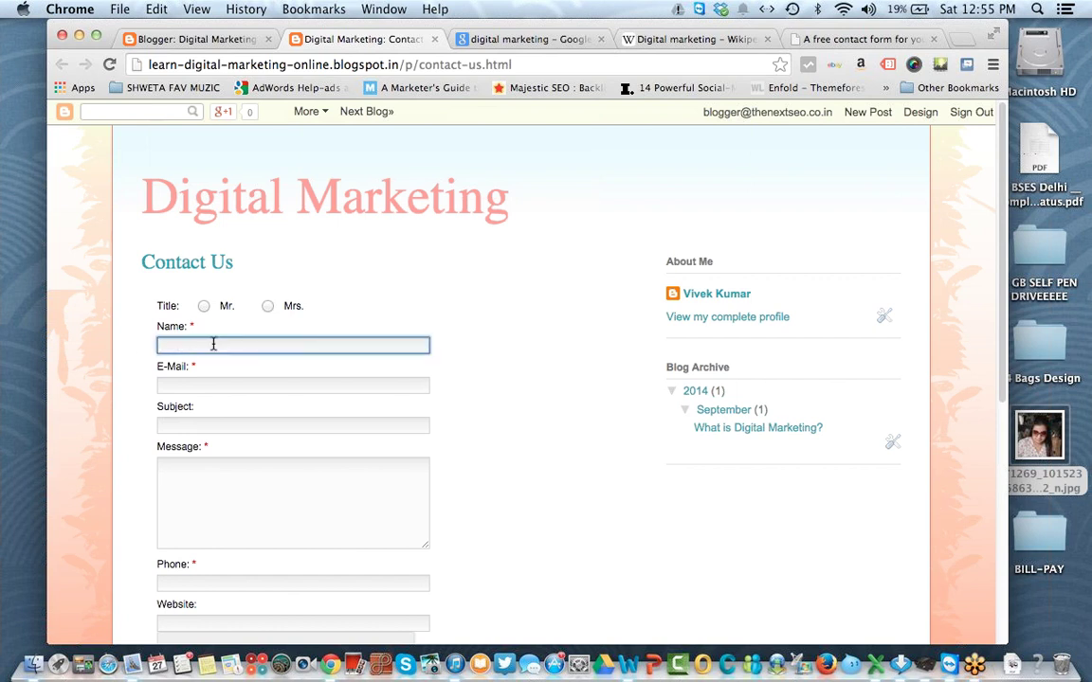
type("Vivek")
key("Tab")
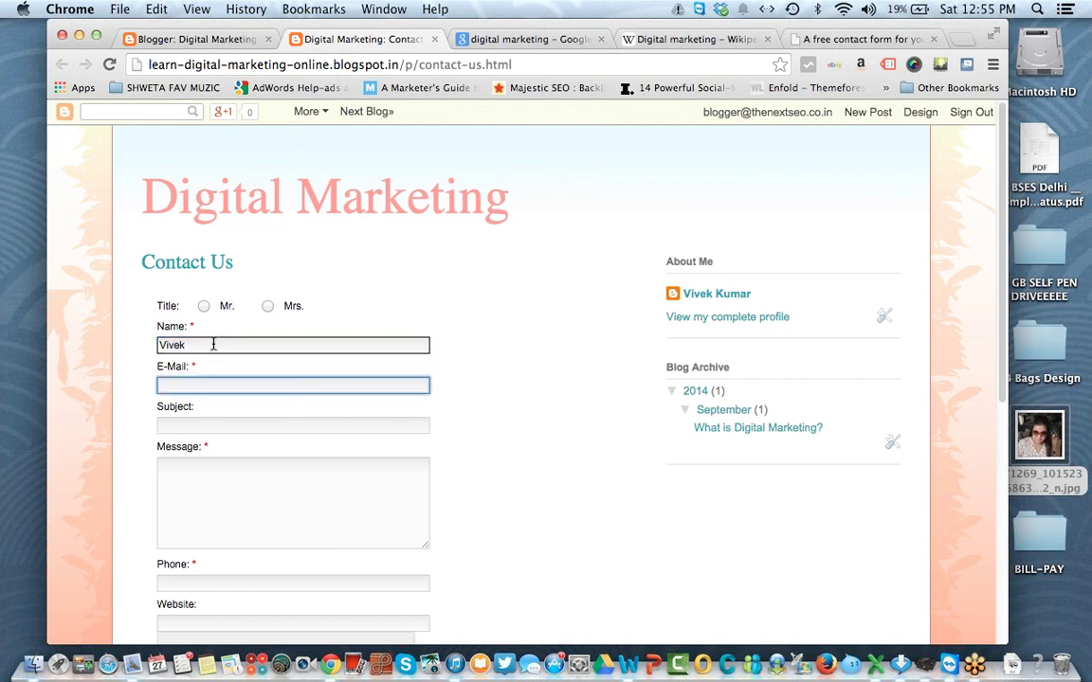
key("Tab")
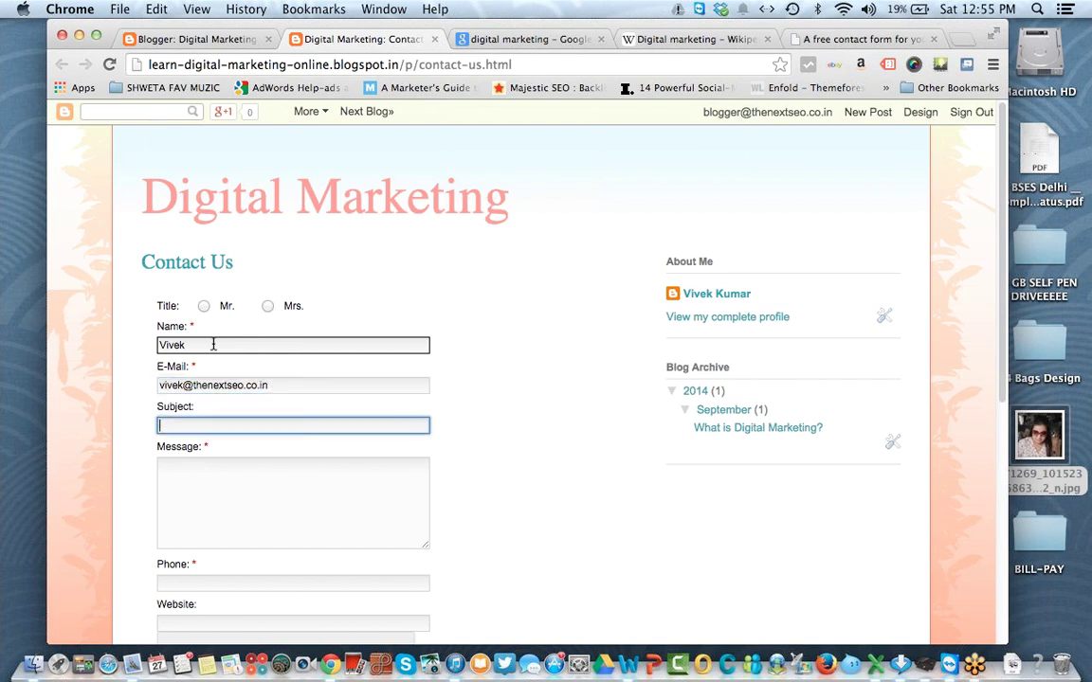
type("Link")
key("BackSpace")
key("BackSpace")
type("Testing")
key("Tab")
key("Tab")
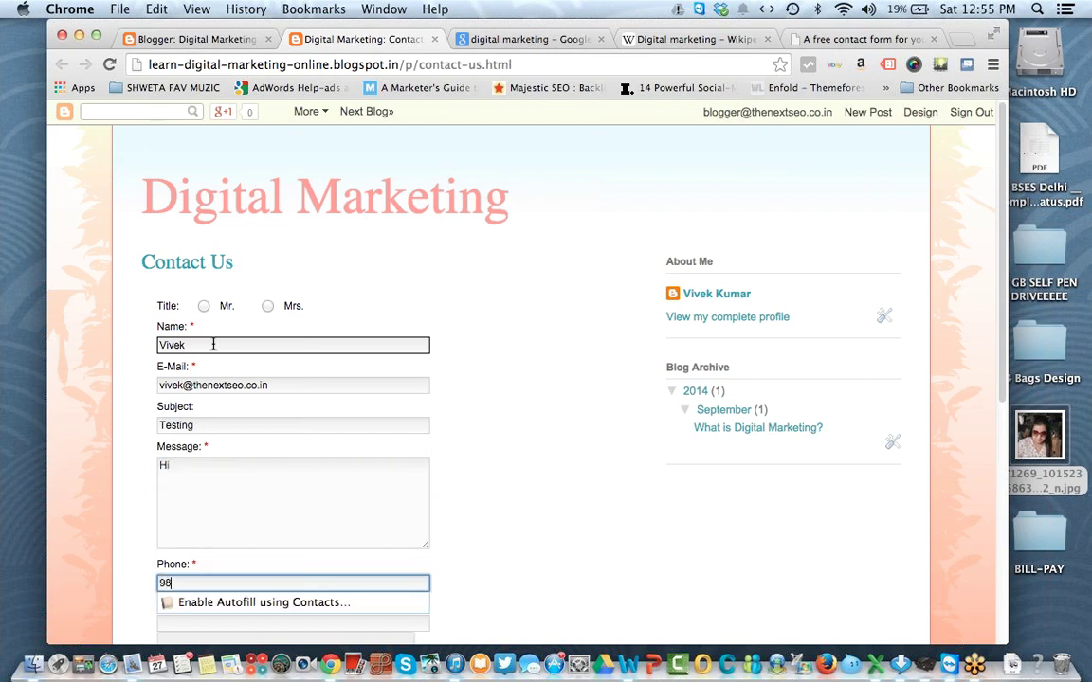
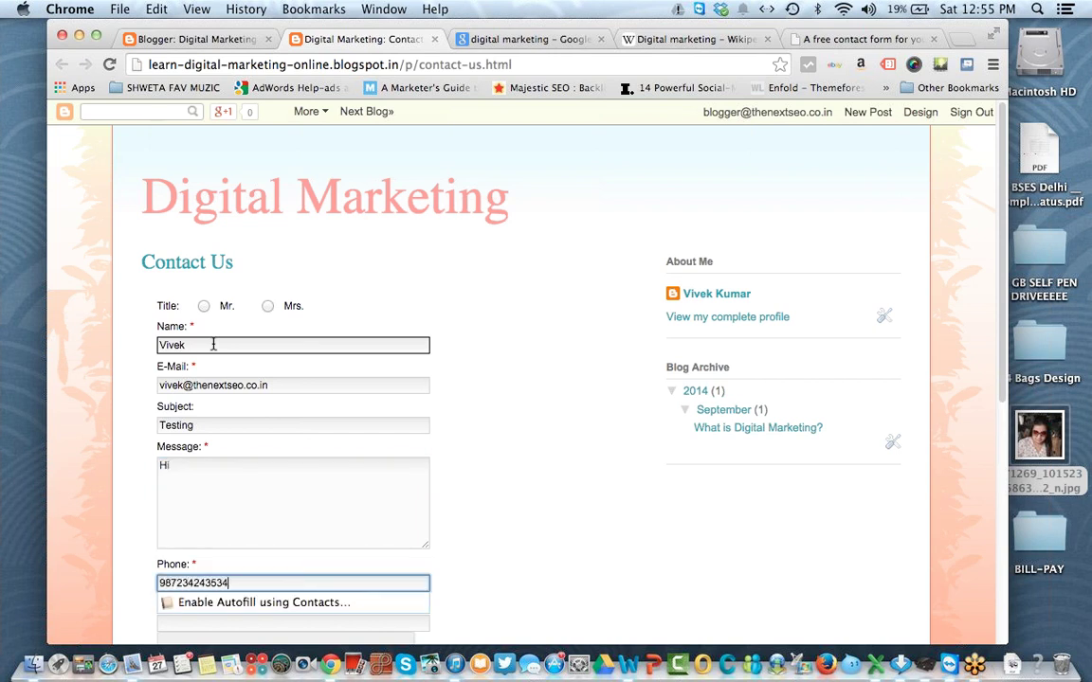
key("Tab")
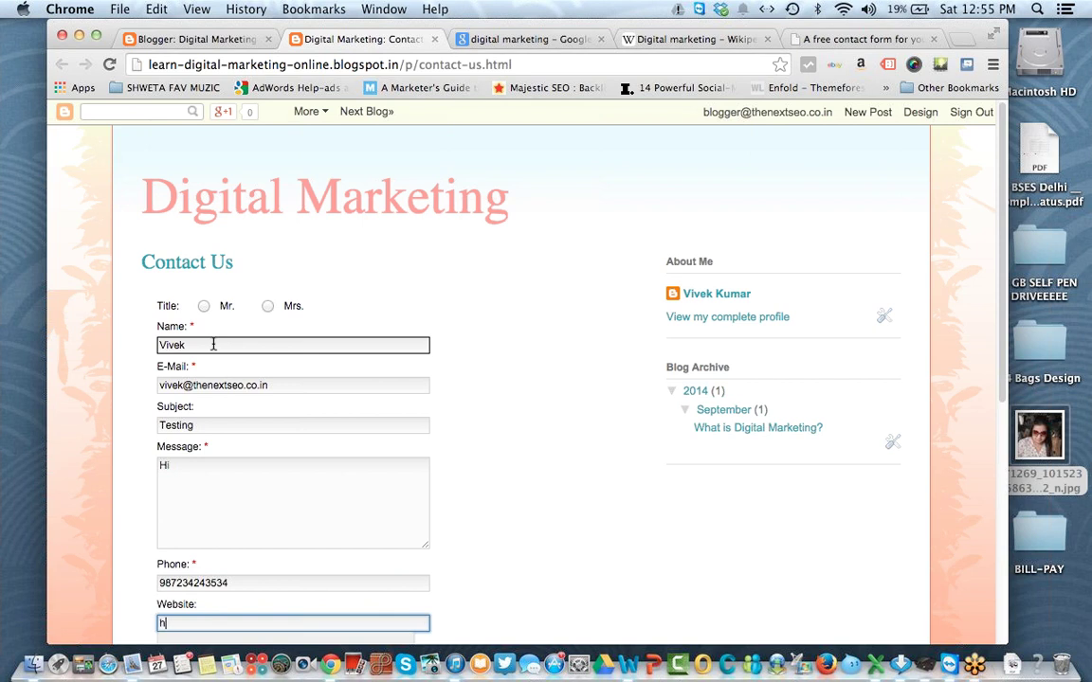
type("http://www.himantra.com")
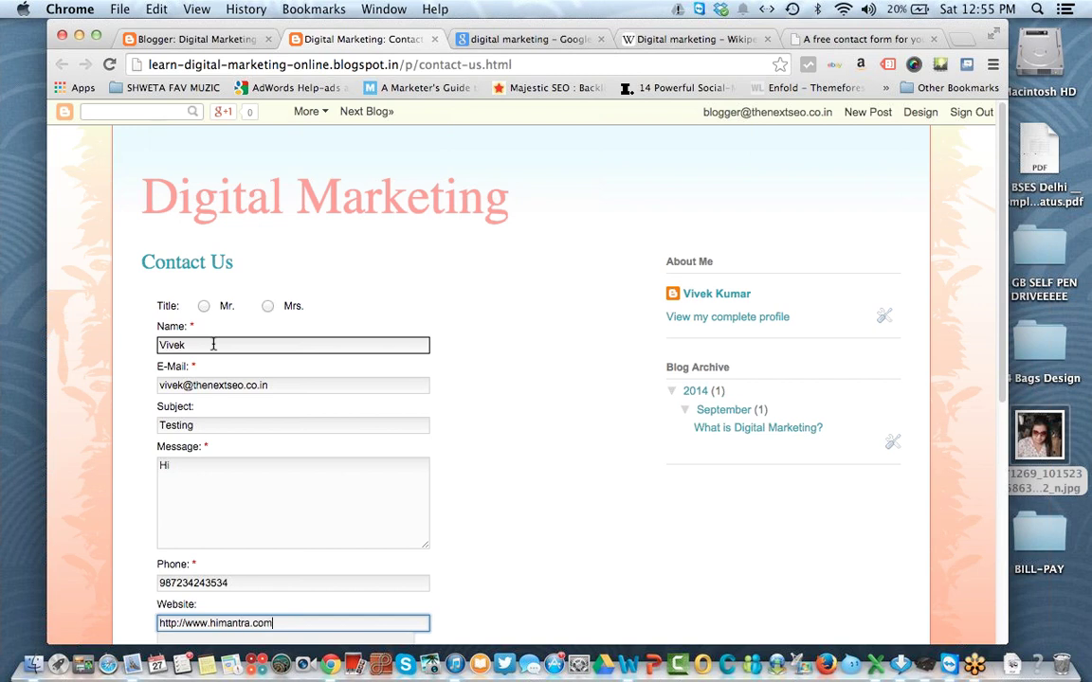
Step: Solve the reCAPTCHA and send the test message
scroll(213, 344, "down", 10)
left_click(180, 237)
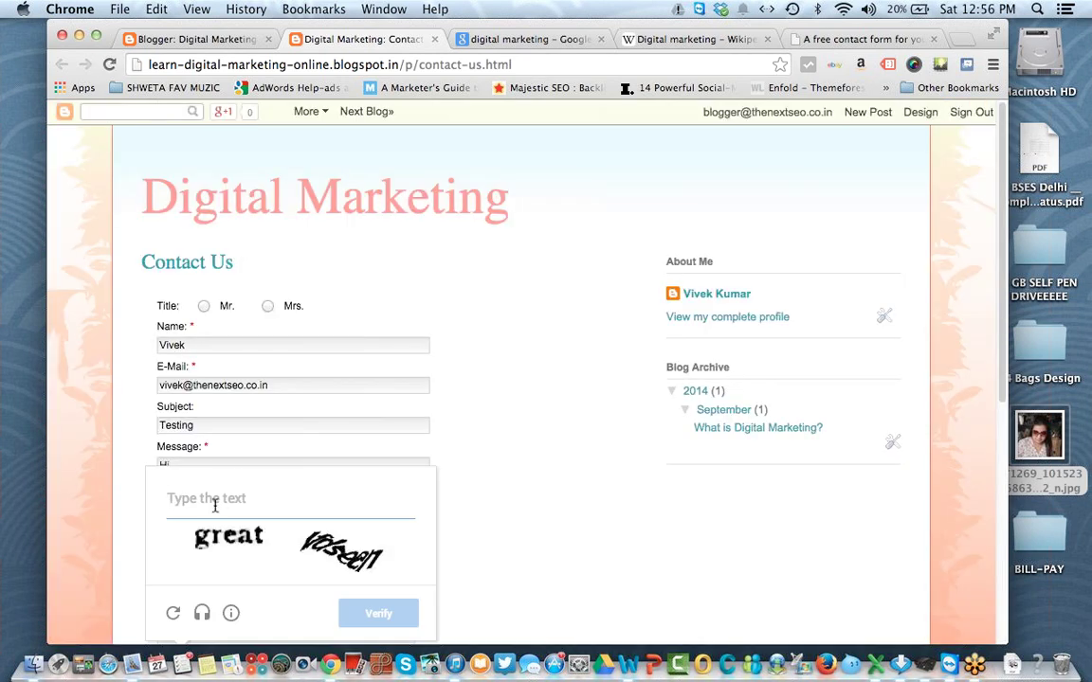
type("great vdseen")
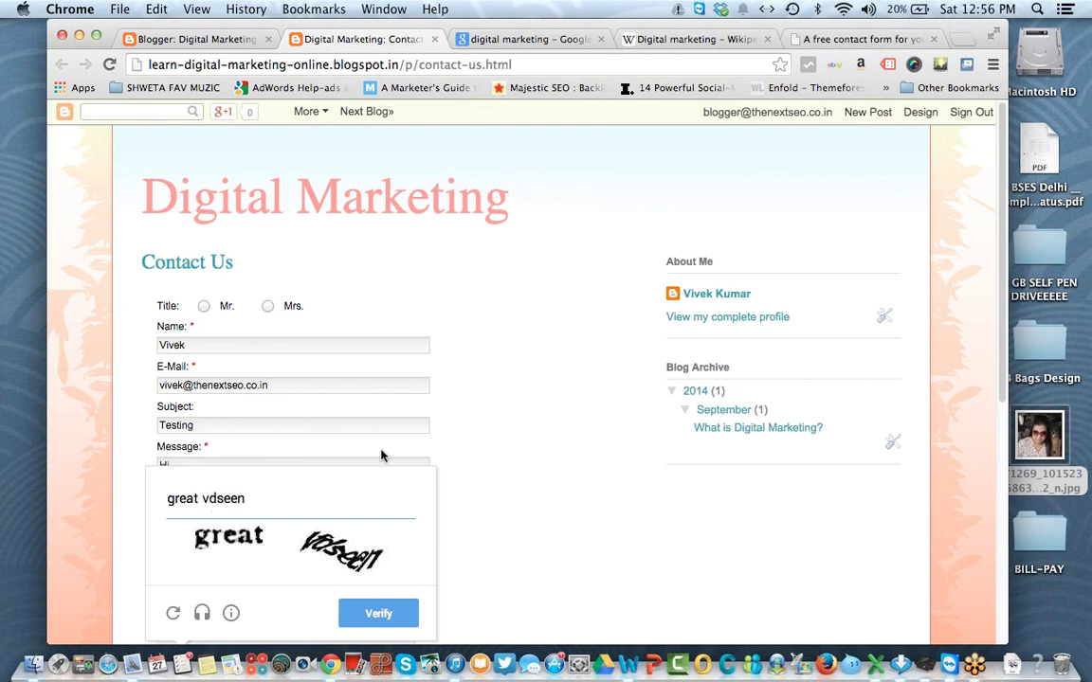
key("Return")
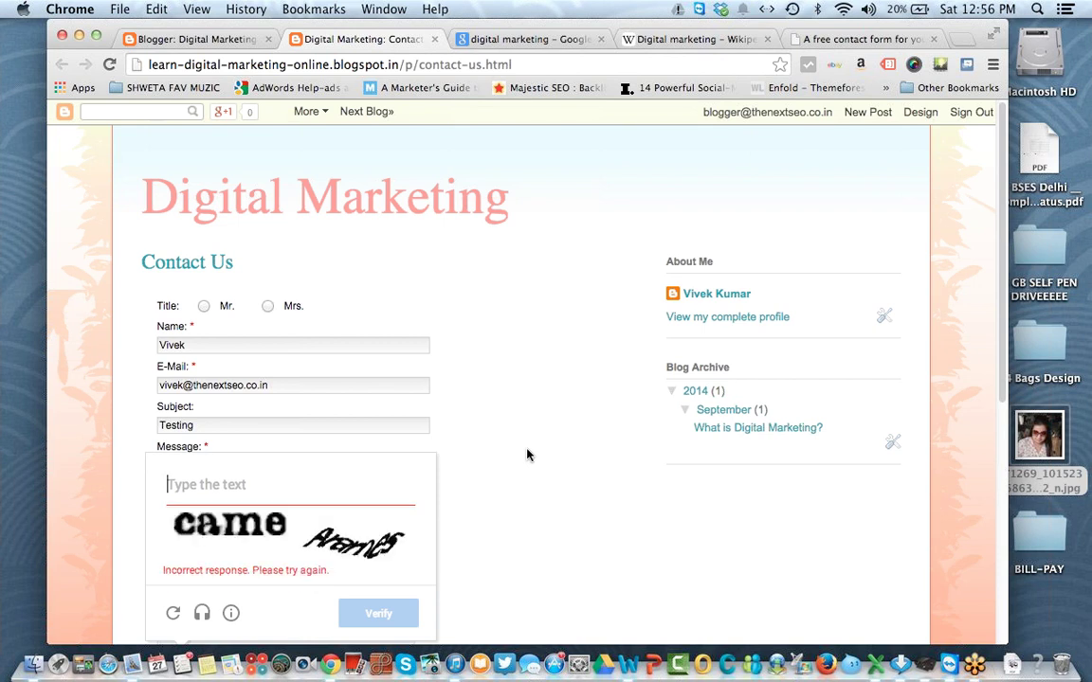
type("came")
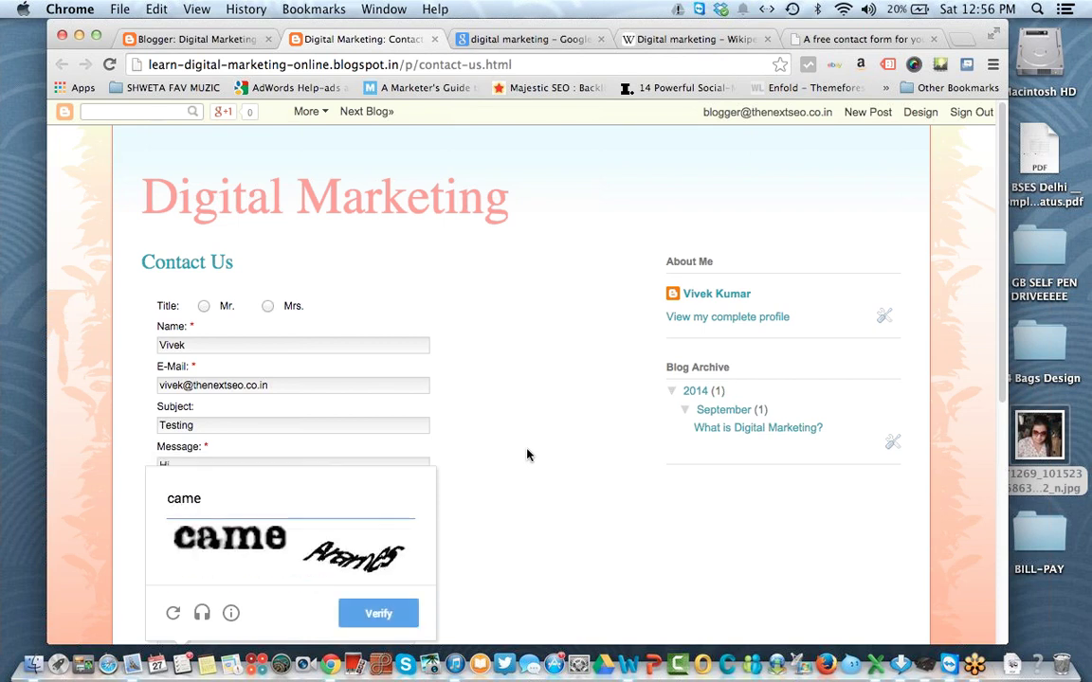
type(" Arames")
left_click(370, 618)
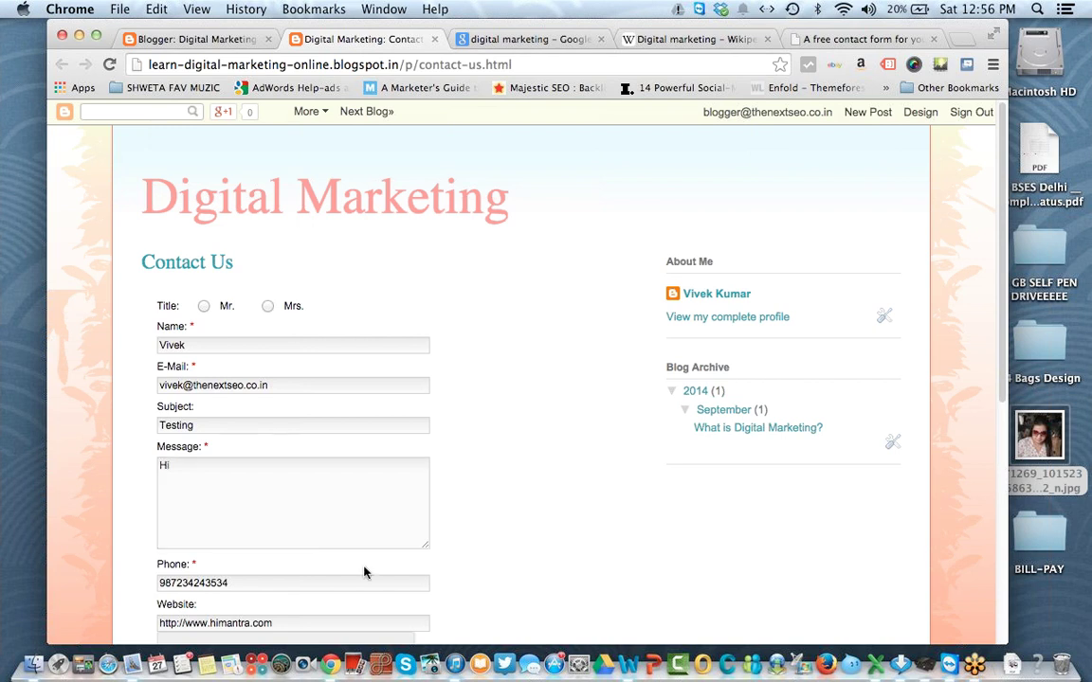
scroll(604, 471, "down", 5)
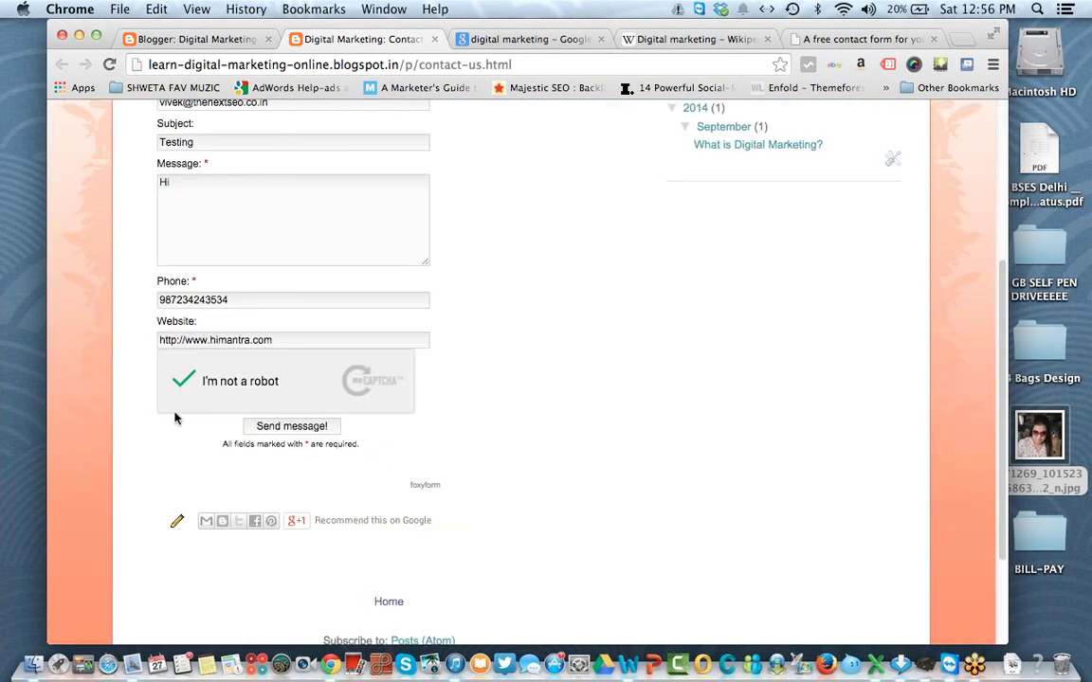
left_click(334, 428)
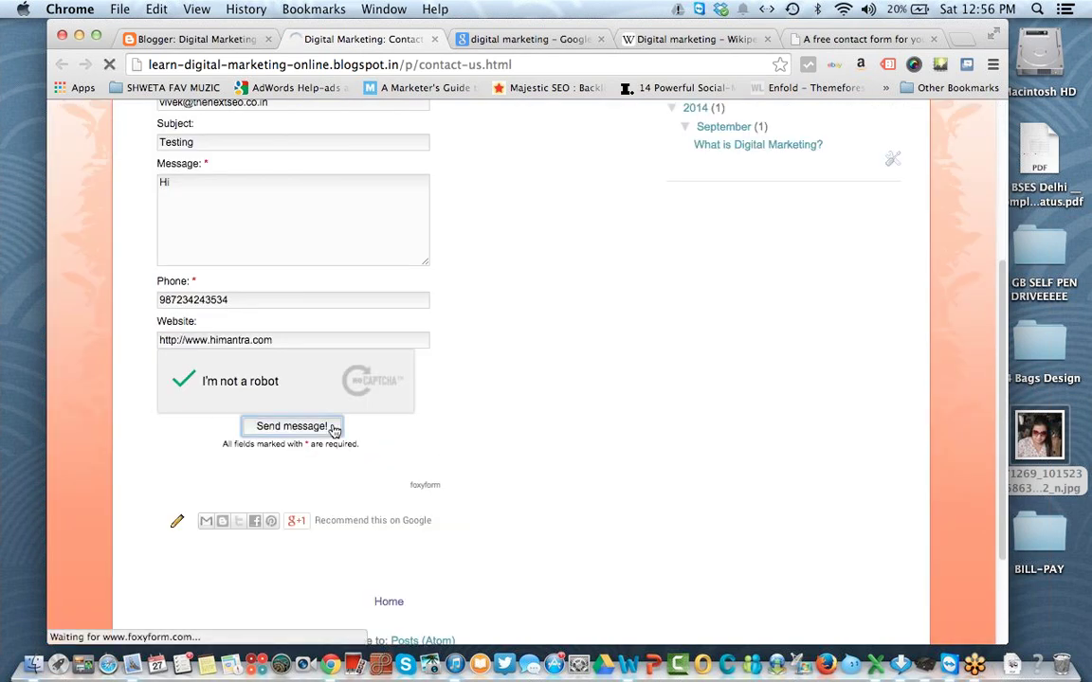
Step: Check the sent confirmation and open a new incognito browser window
scroll(549, 363, "down", 2)
scroll(462, 303, "up", 1)
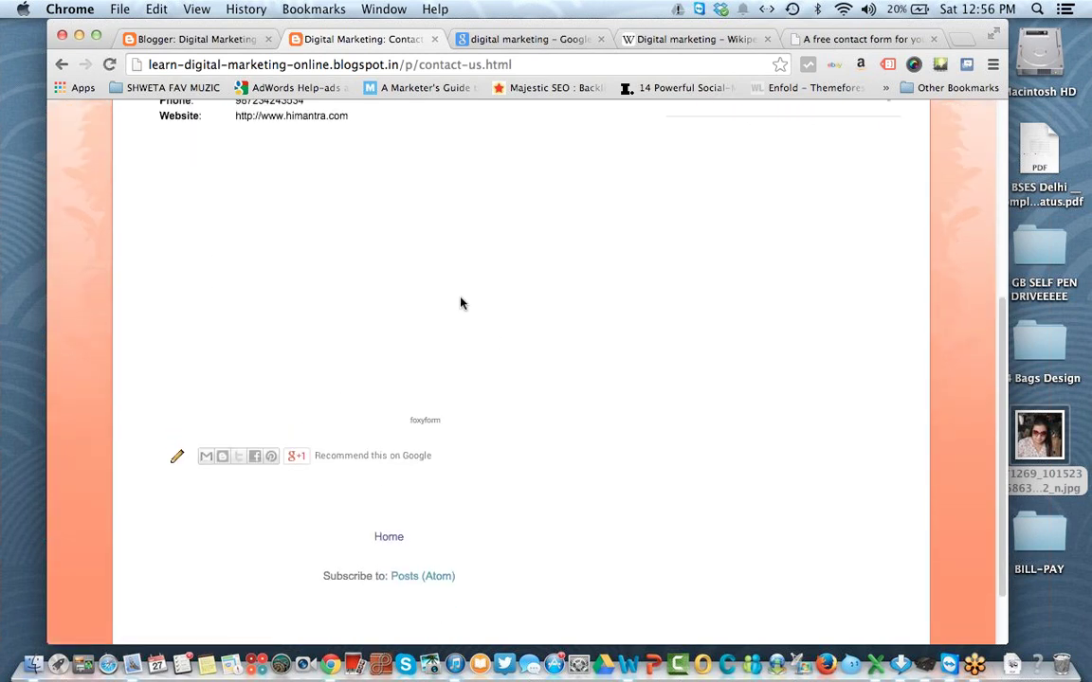
scroll(462, 303, "up", 2)
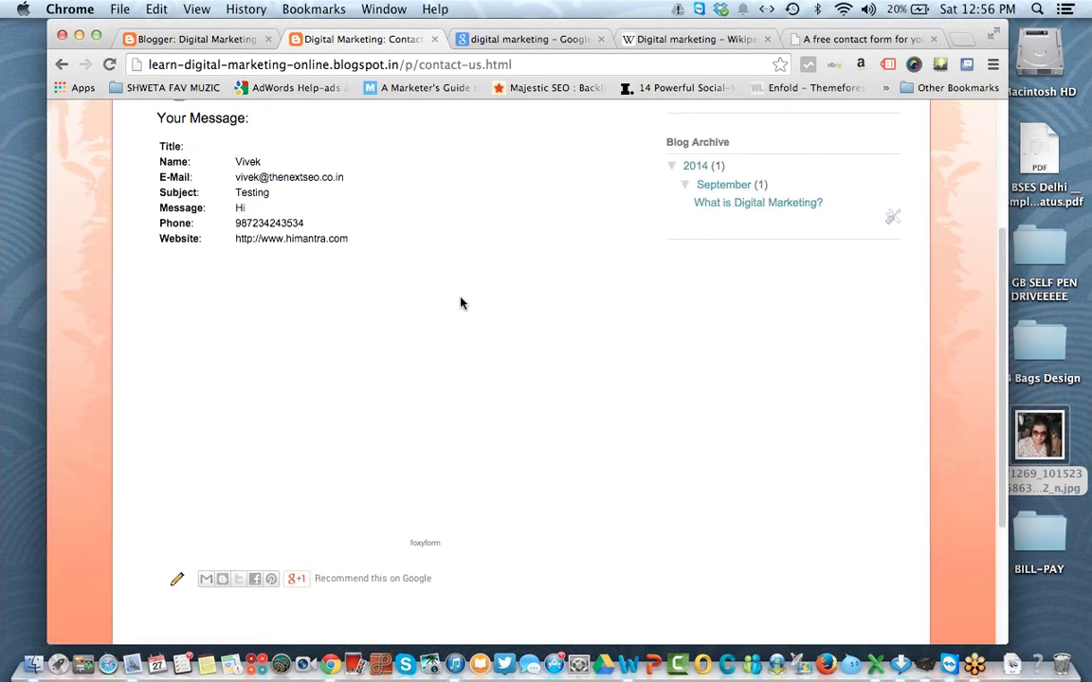
key("super+shift+n")
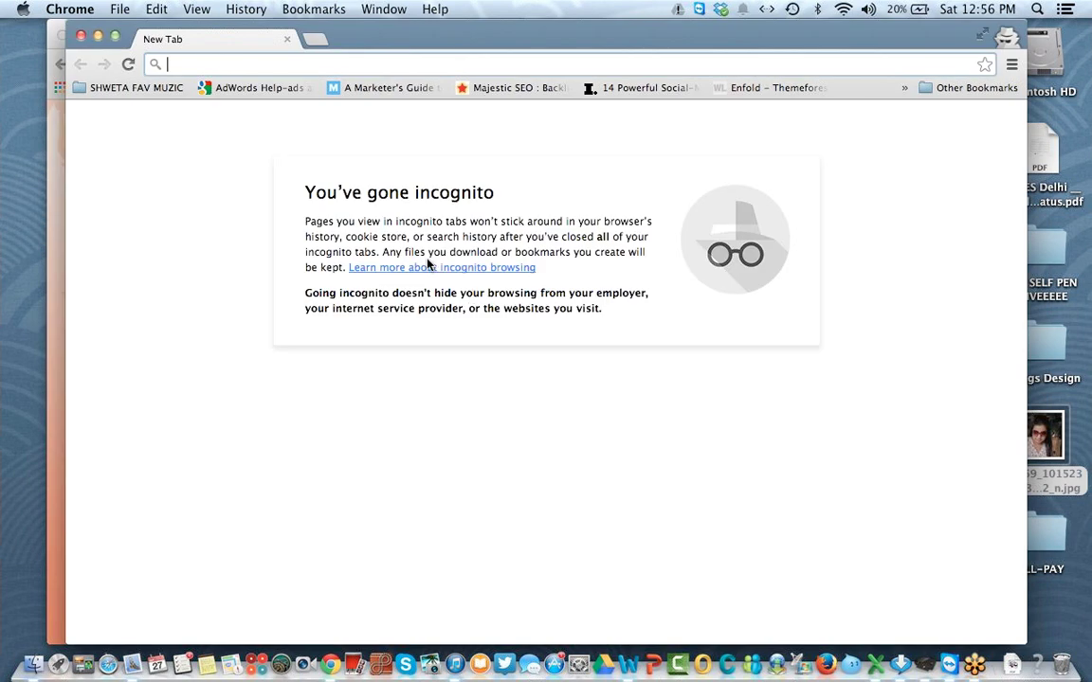
Step: Sign in to Gmail in the private window with the account e-mail and password, without staying signed in
type("gmail.com")
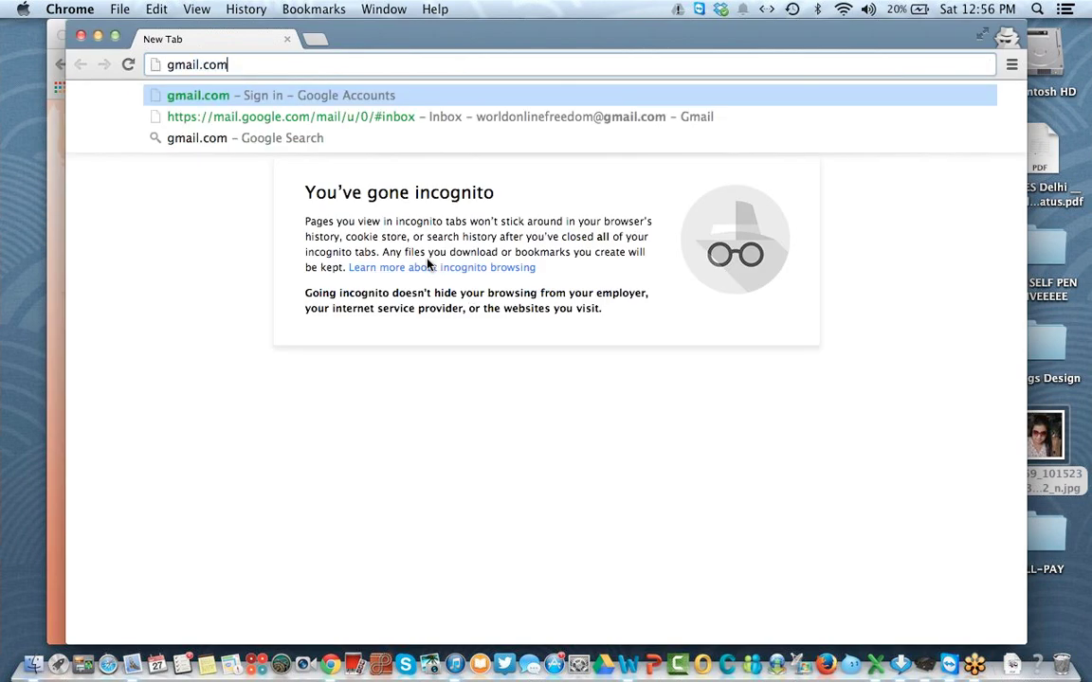
key("Return")
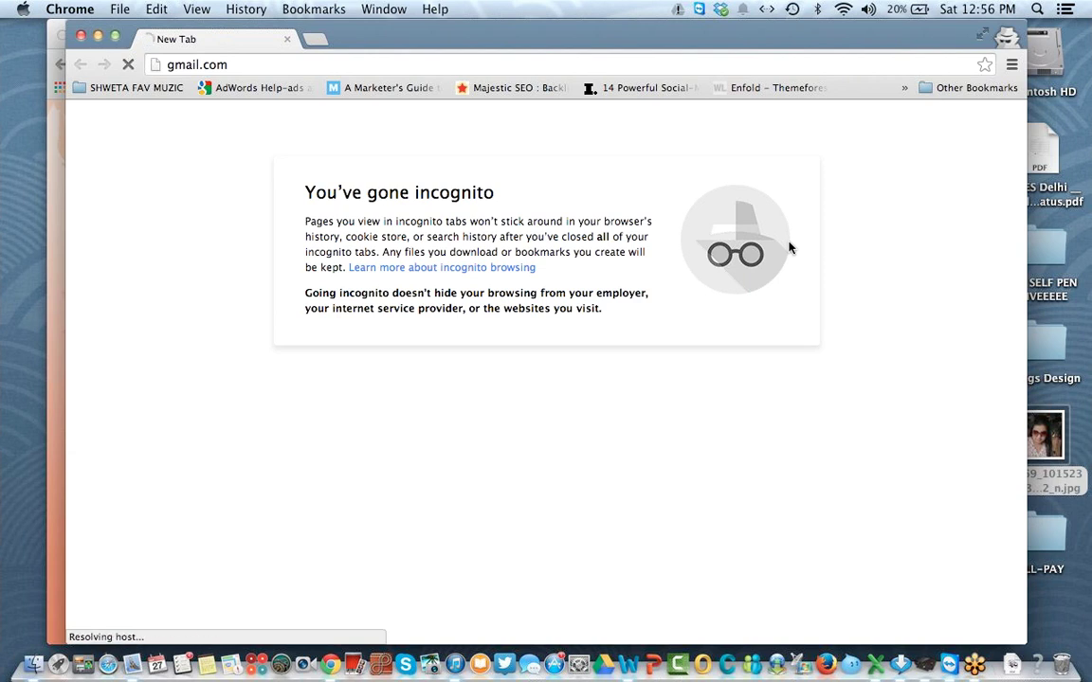
left_click_drag(414, 40, 460, 73)
left_click(522, 464)
type("vive")
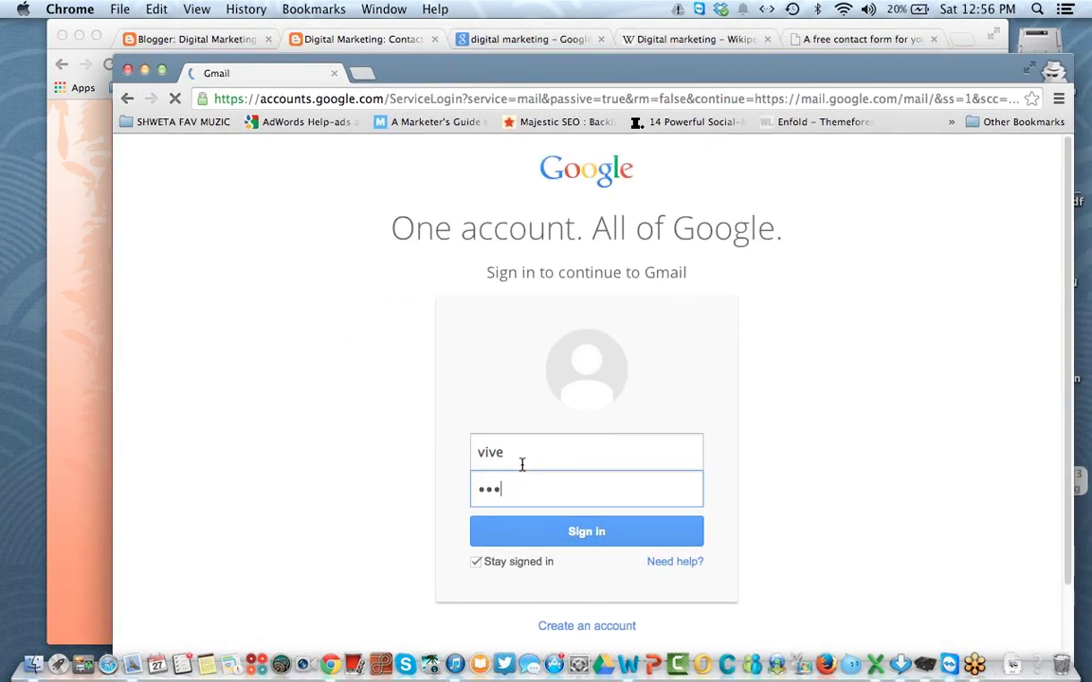
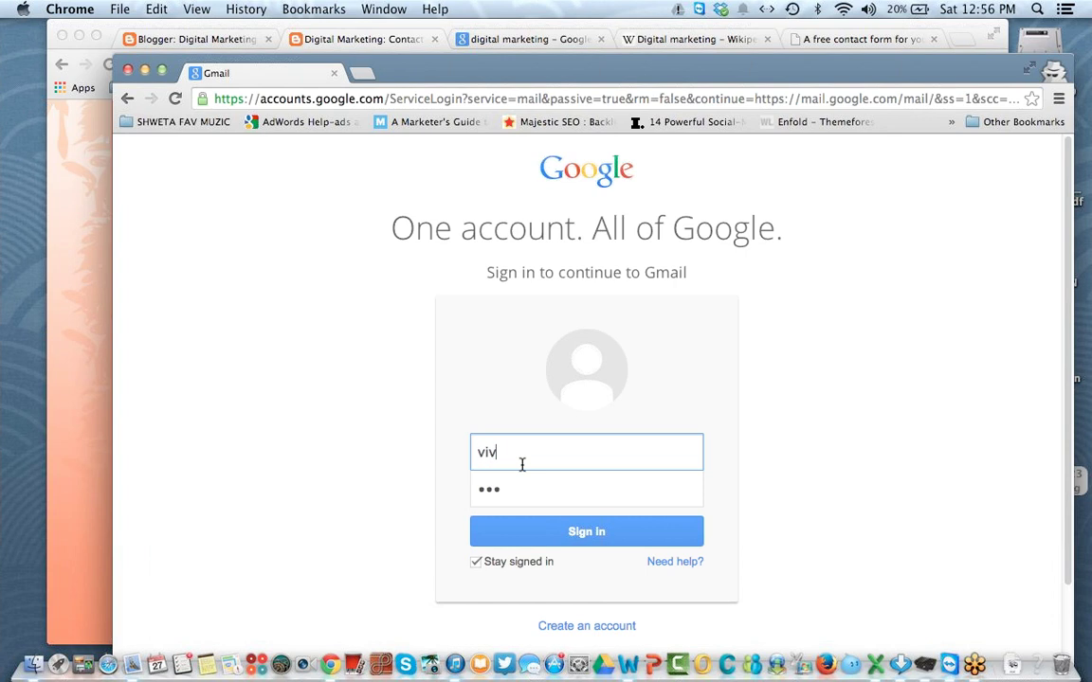
key("Tab")
type("••••••••")
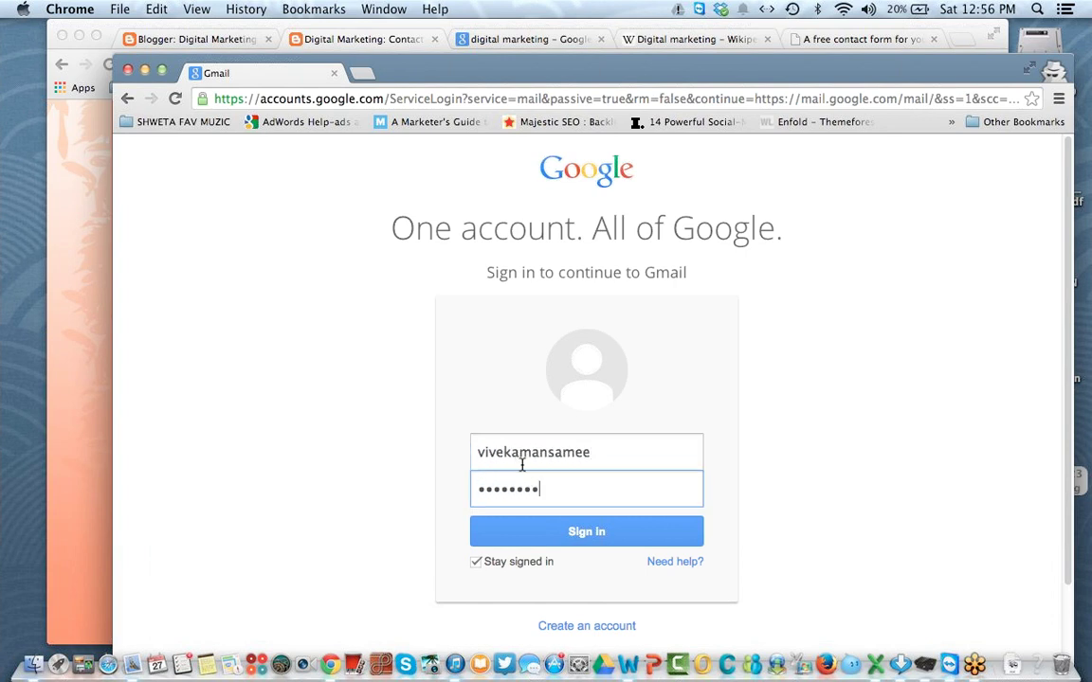
type("••••")
left_click(507, 562)
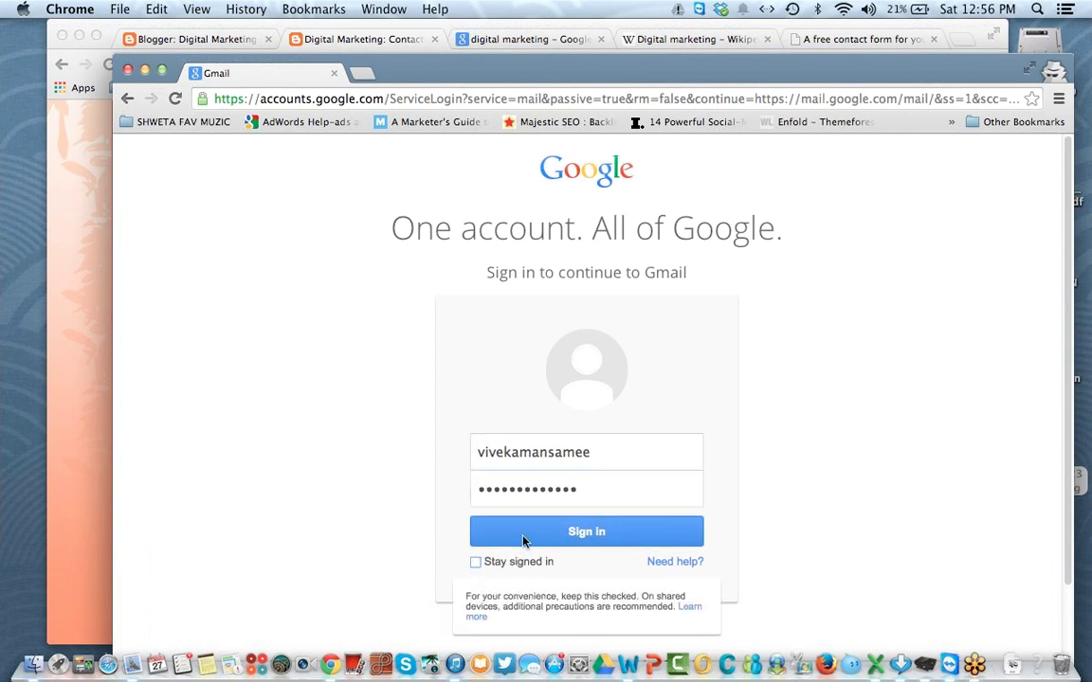
left_click(524, 542)
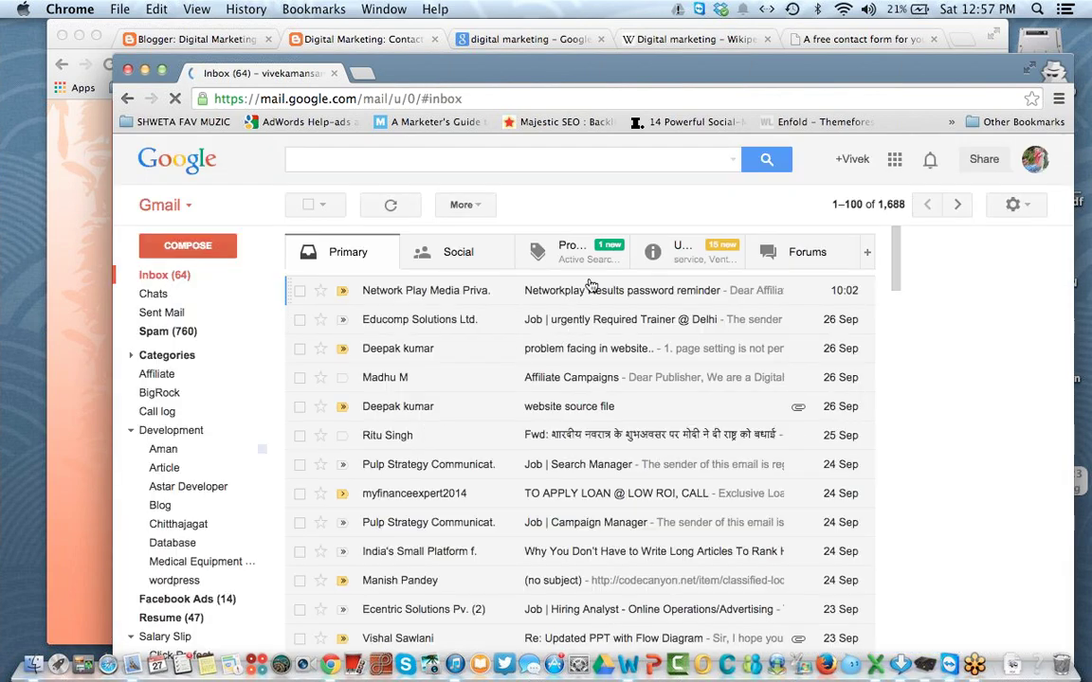
Step: Read the 'A message from your contact form' e-mail in Updates, then return to the Contact Us page
left_click(675, 265)
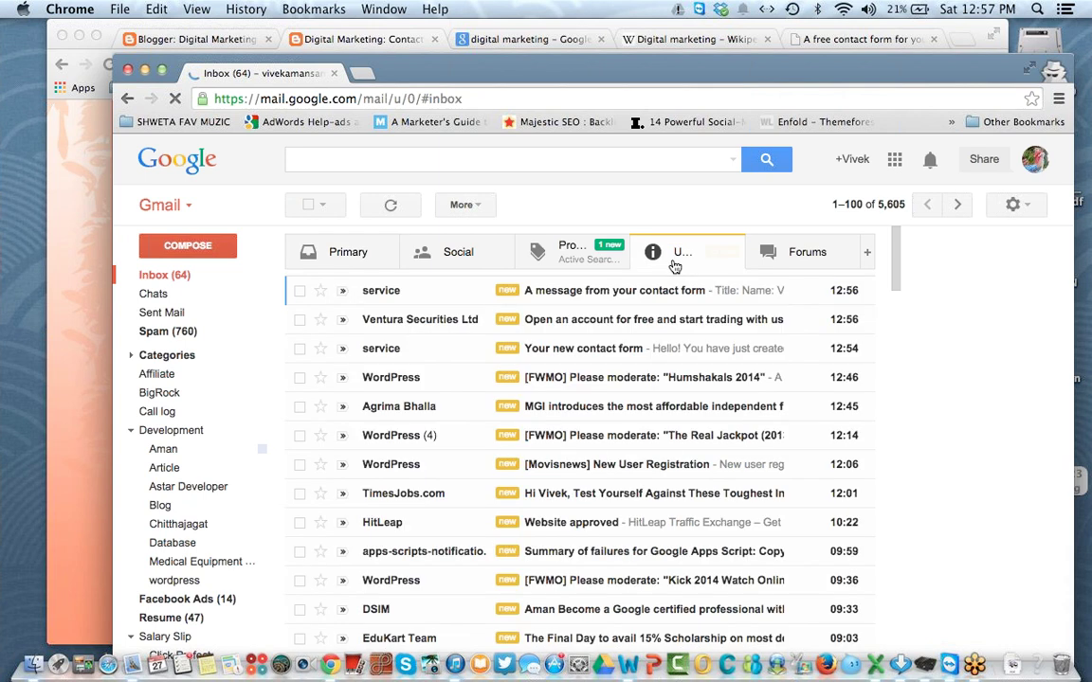
left_click(316, 298)
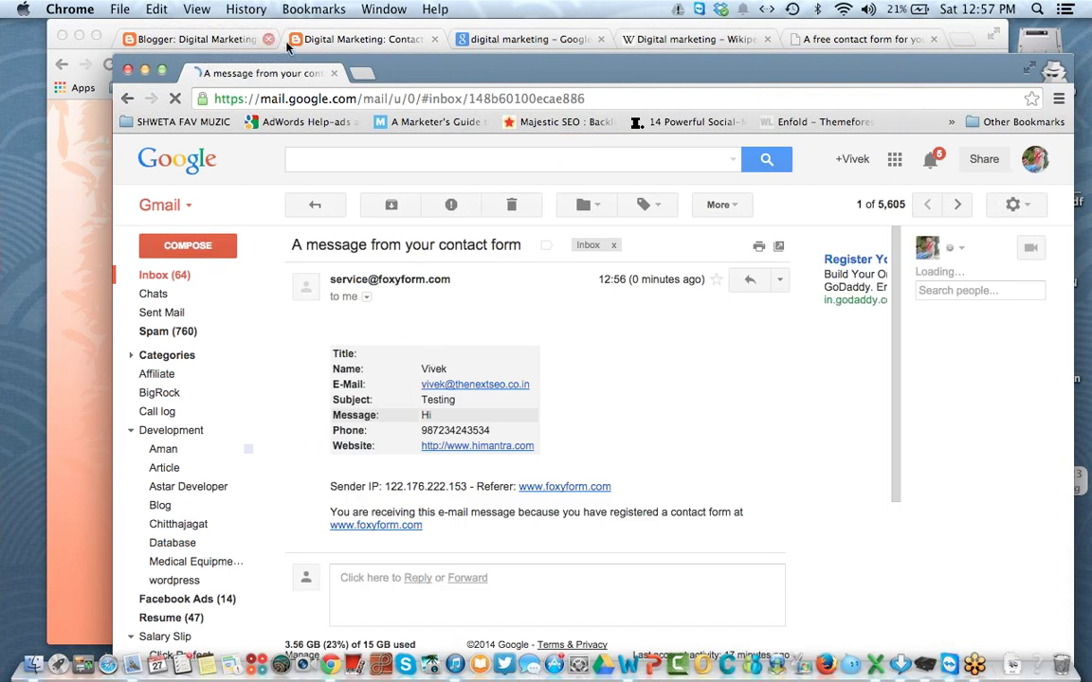
left_click_drag(343, 354, 585, 449)
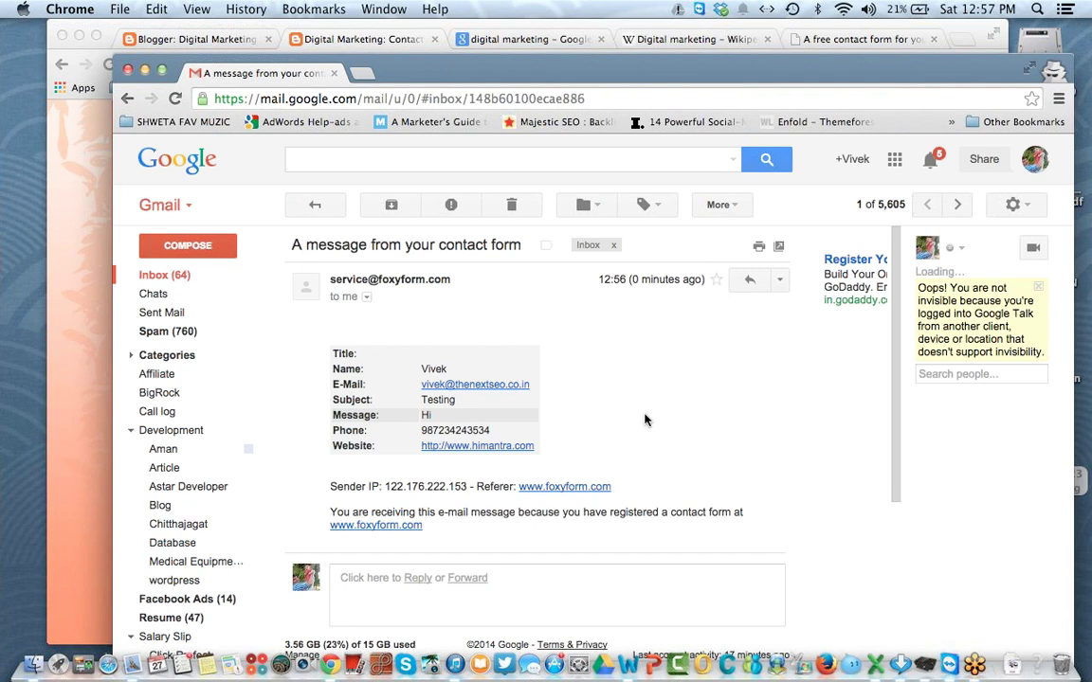
left_click_drag(329, 312, 547, 447)
left_click(547, 448)
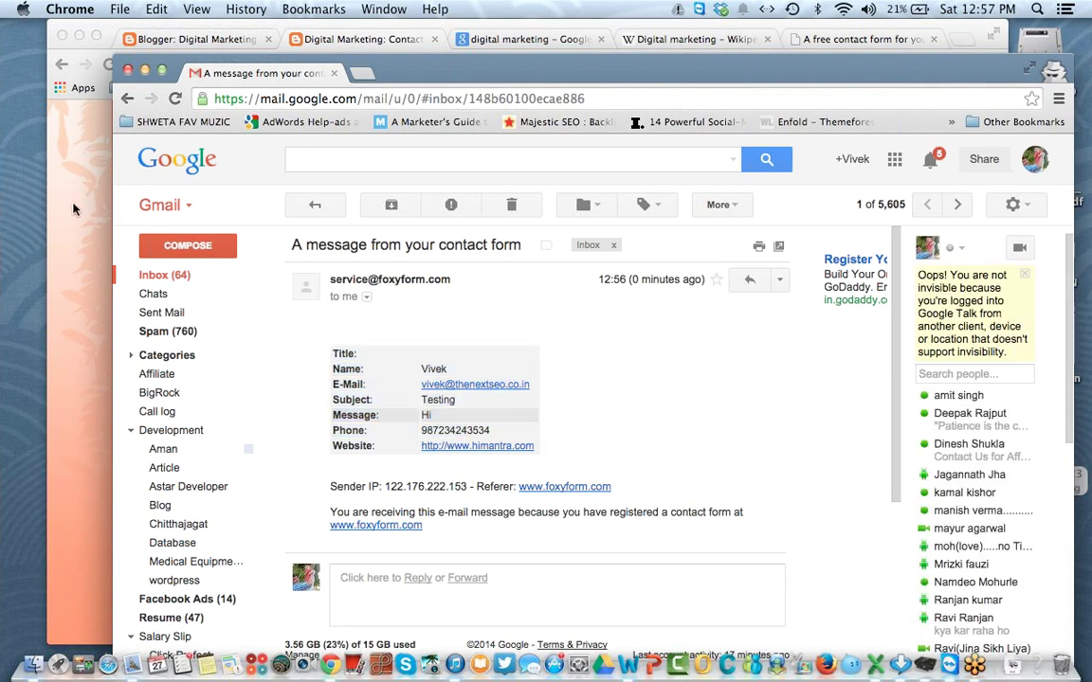
left_click(73, 207)
scroll(280, 247, "down", 5)
scroll(277, 247, "up", 5)
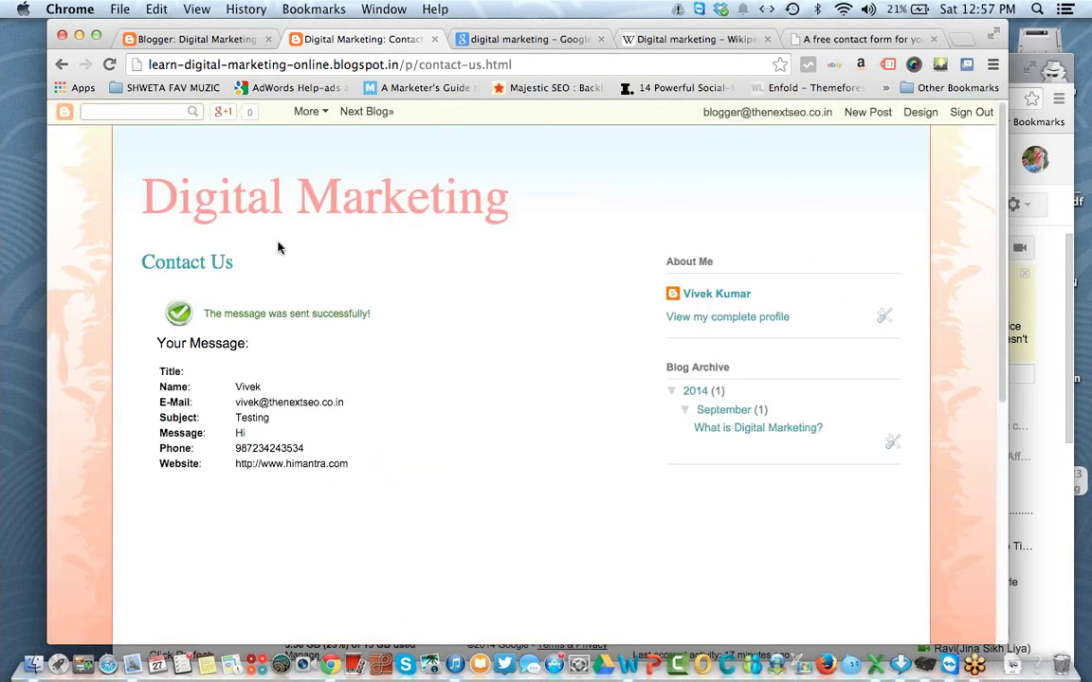
Step: Go to the blog home page and check the dashboard's Comments, which has no published comments
left_click(241, 191)
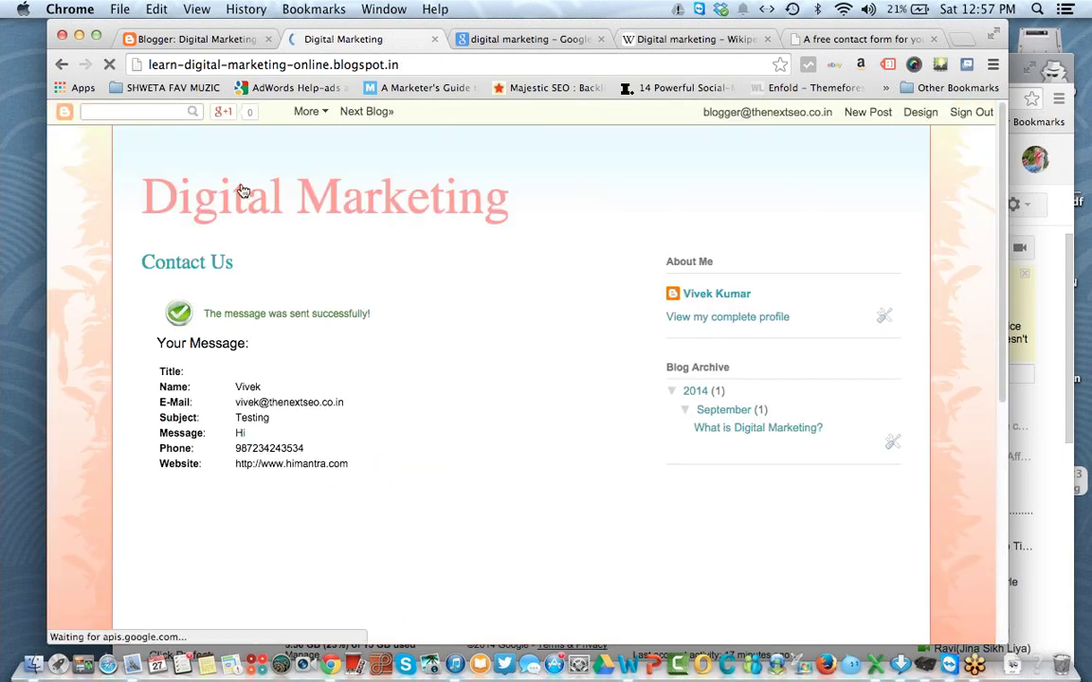
left_click(197, 39)
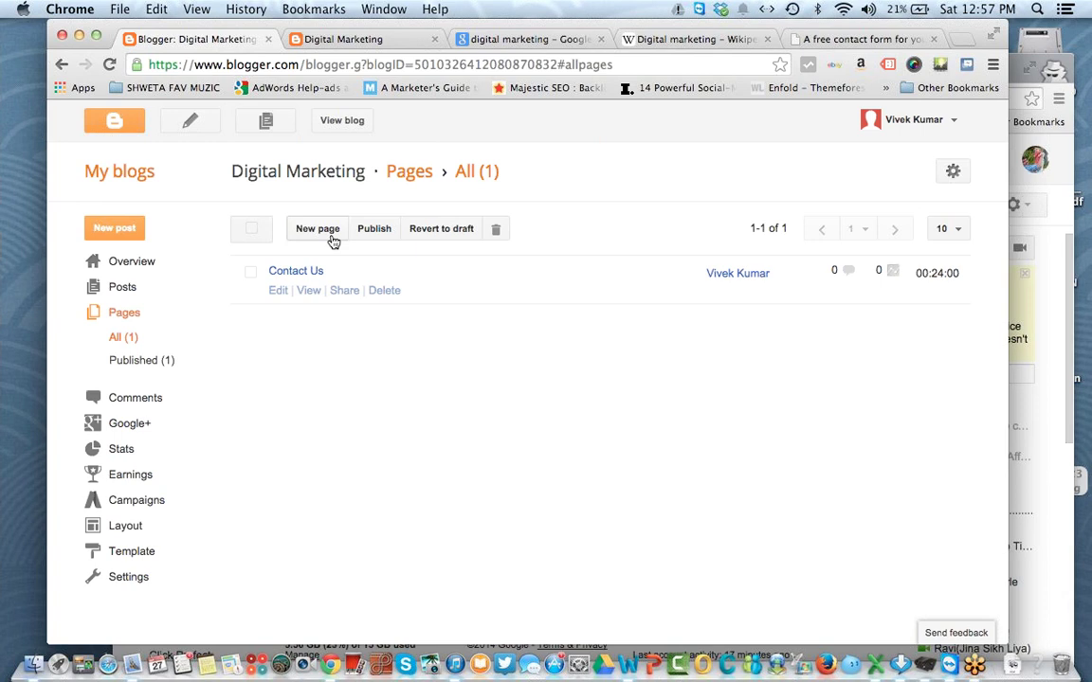
left_click(156, 407)
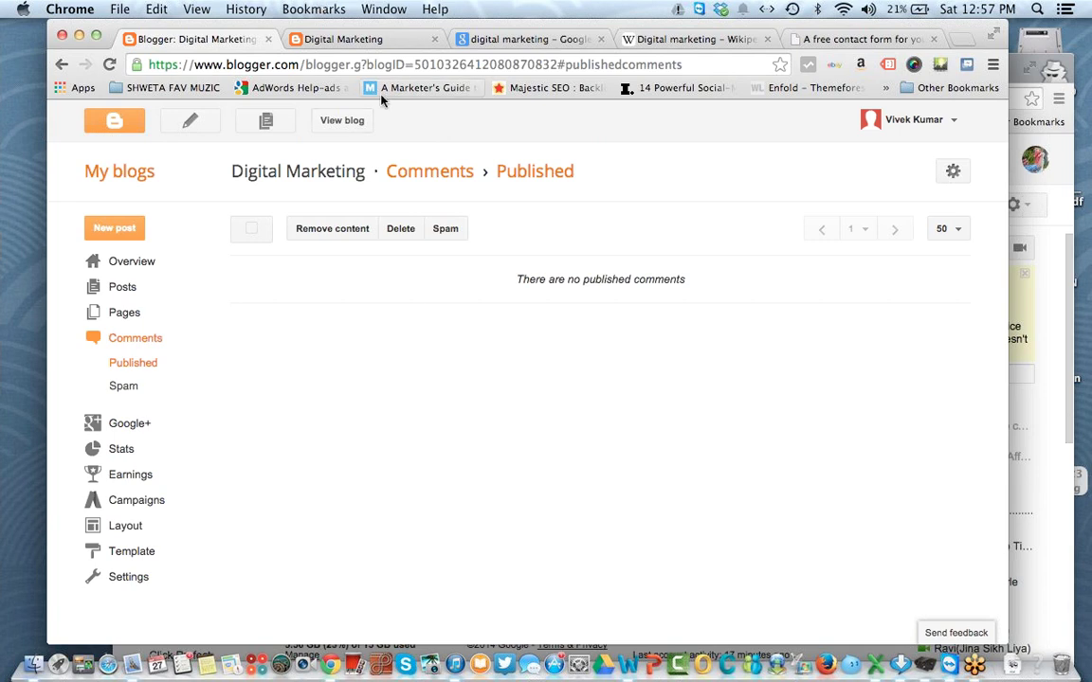
Step: Copy the blog home page address from the address bar
left_click(363, 39)
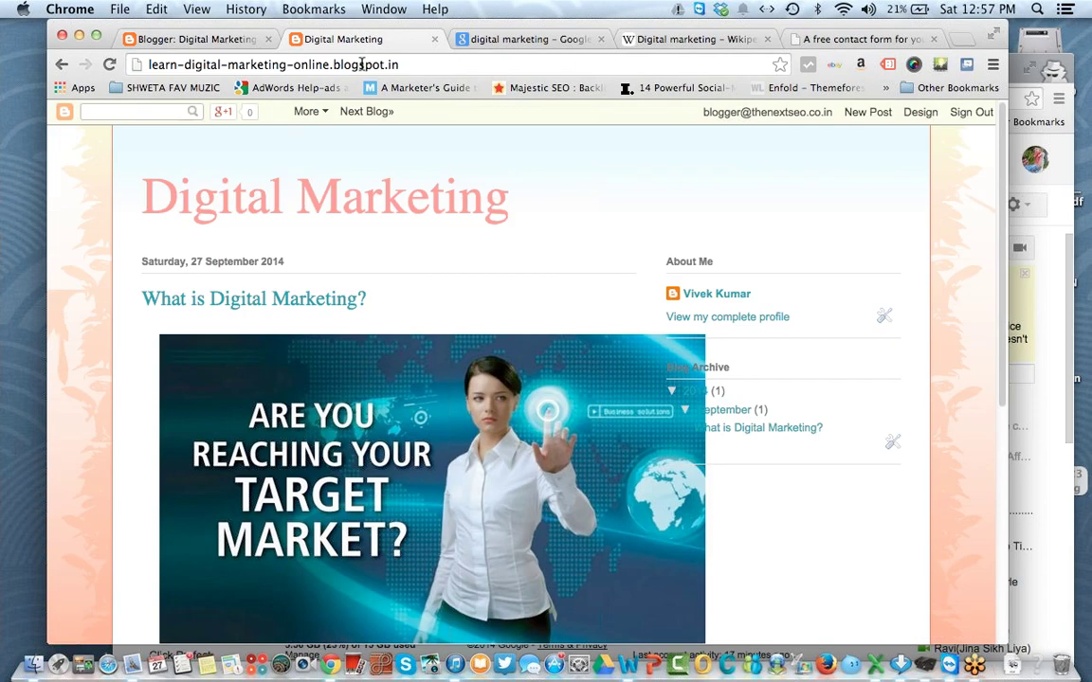
left_click(364, 65)
right_click(365, 65)
left_click(386, 93)
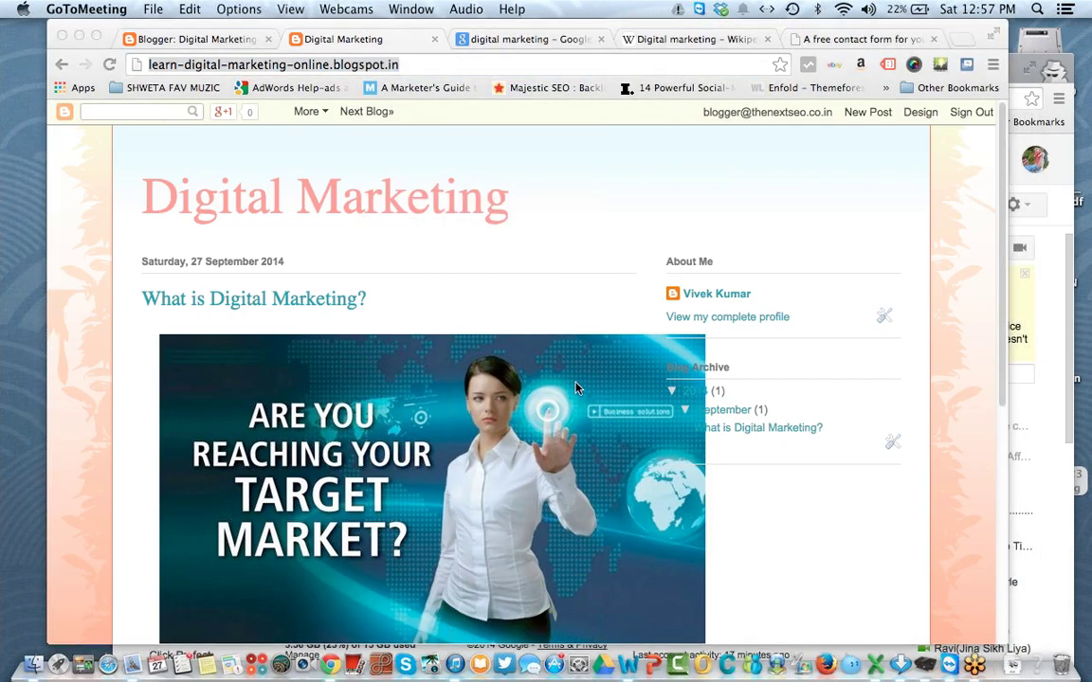
left_click(1019, 80)
Step: Load the copied blog address in a new private-window tab
key("super+t")
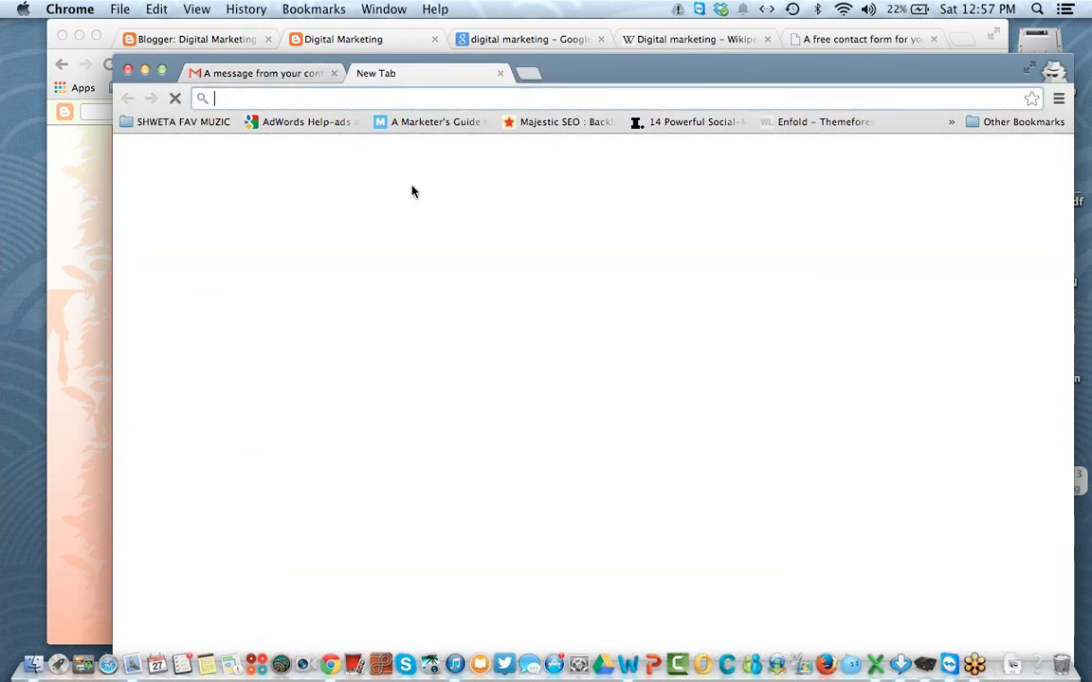
right_click(407, 100)
left_click(428, 147)
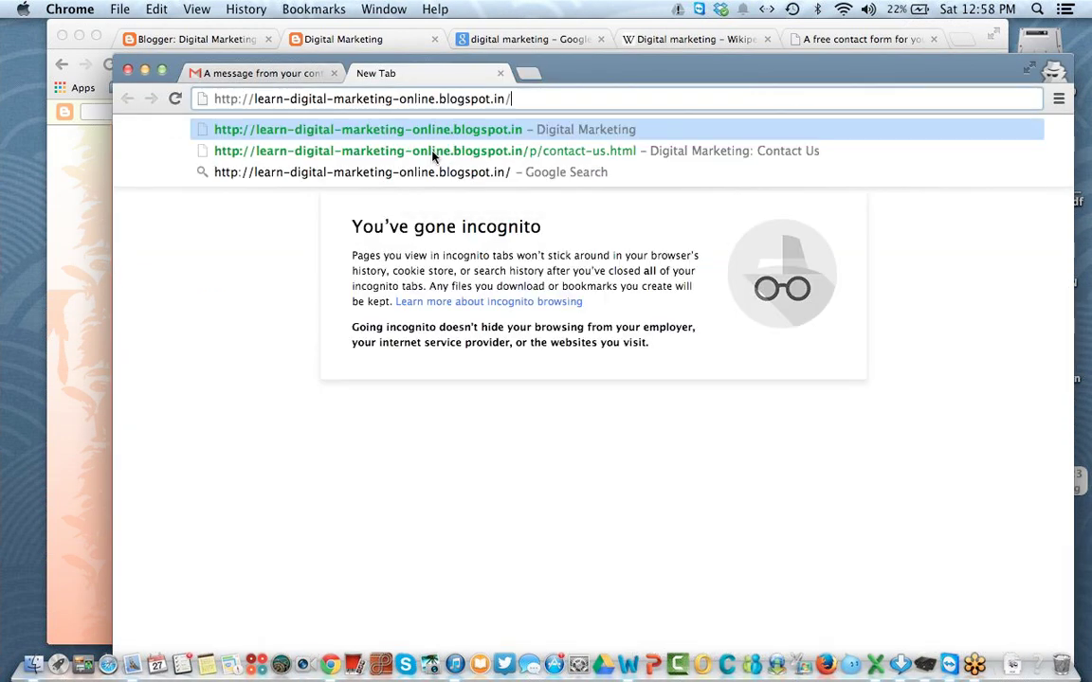
key("Return")
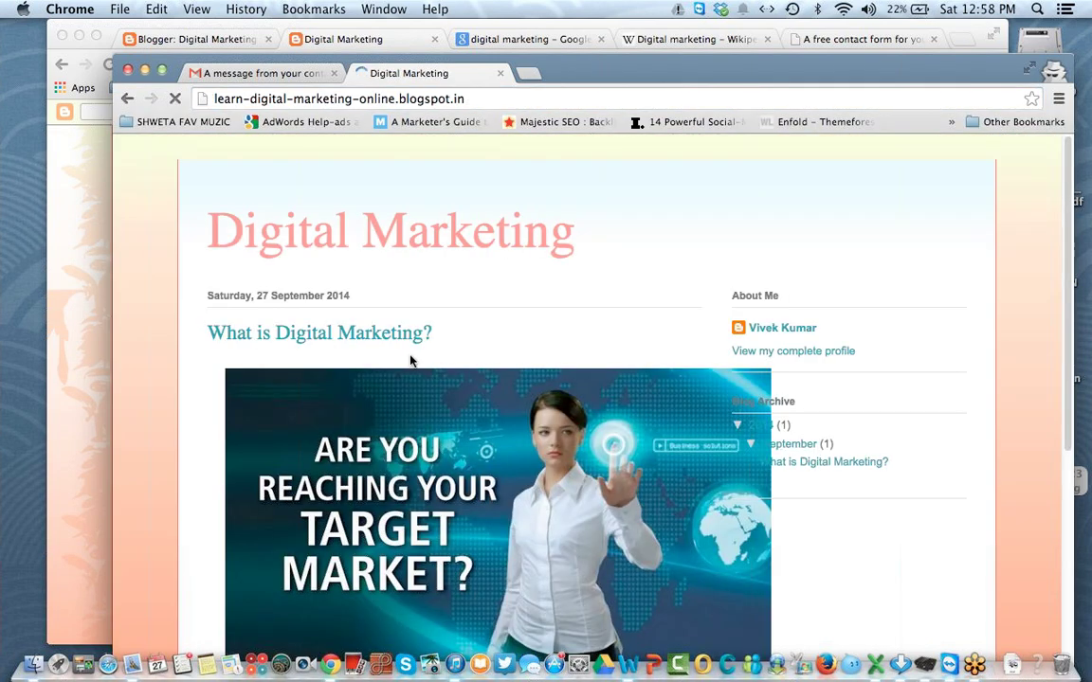
scroll(409, 356, "down", 10)
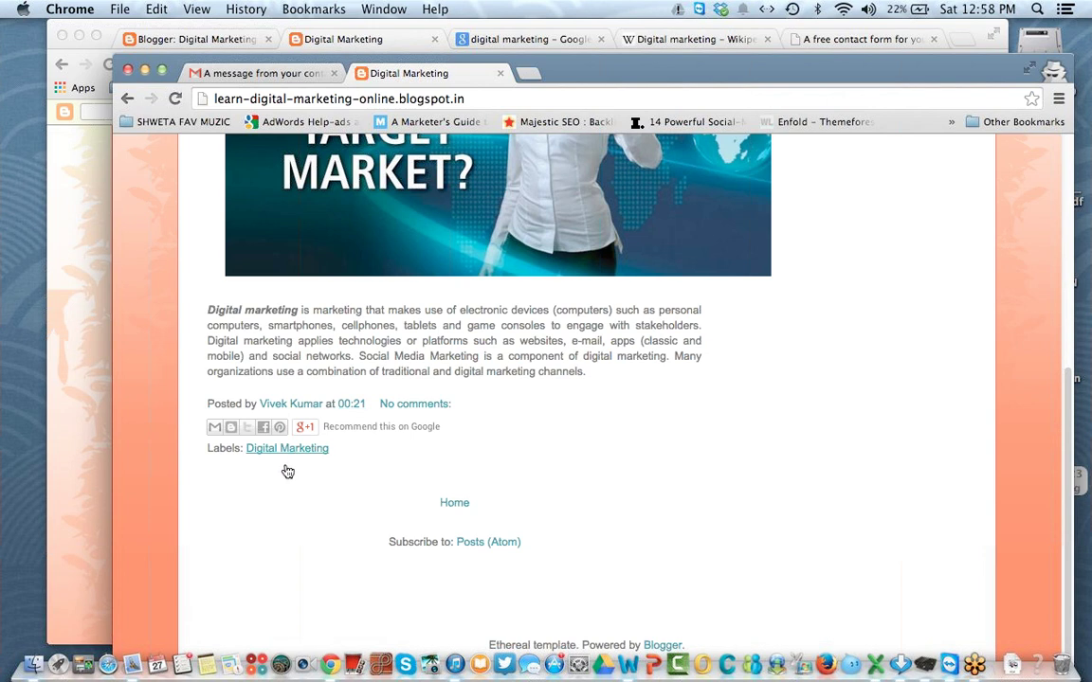
Step: Write the comment 'hi nice article' on the post and publish it
left_click(392, 405)
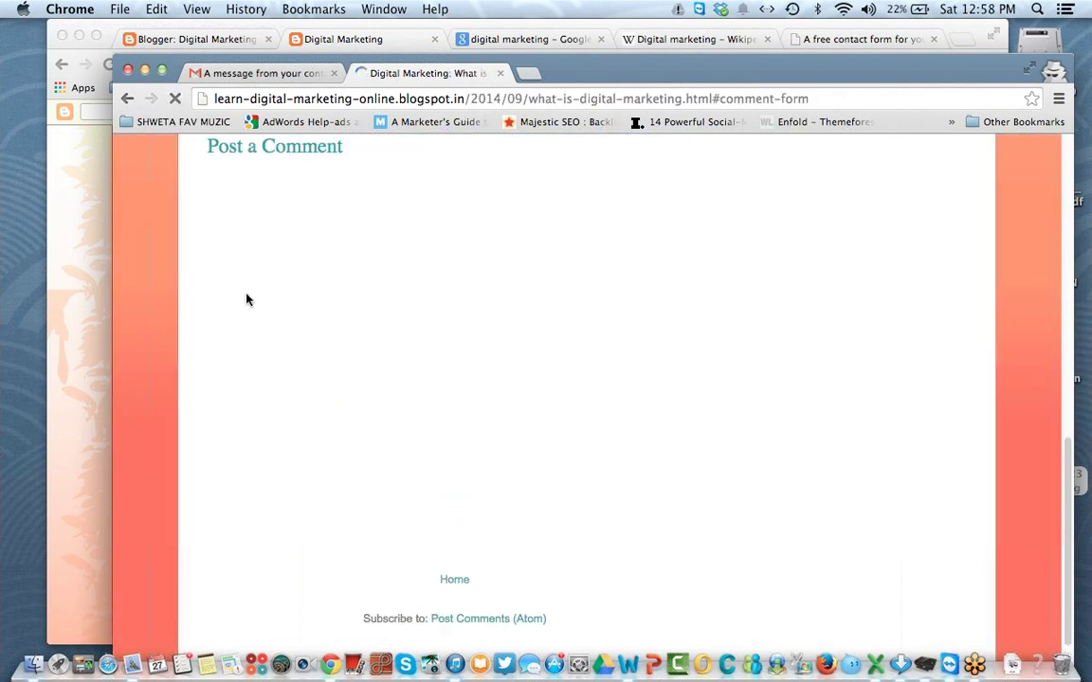
left_click(366, 281)
type("hi nice article")
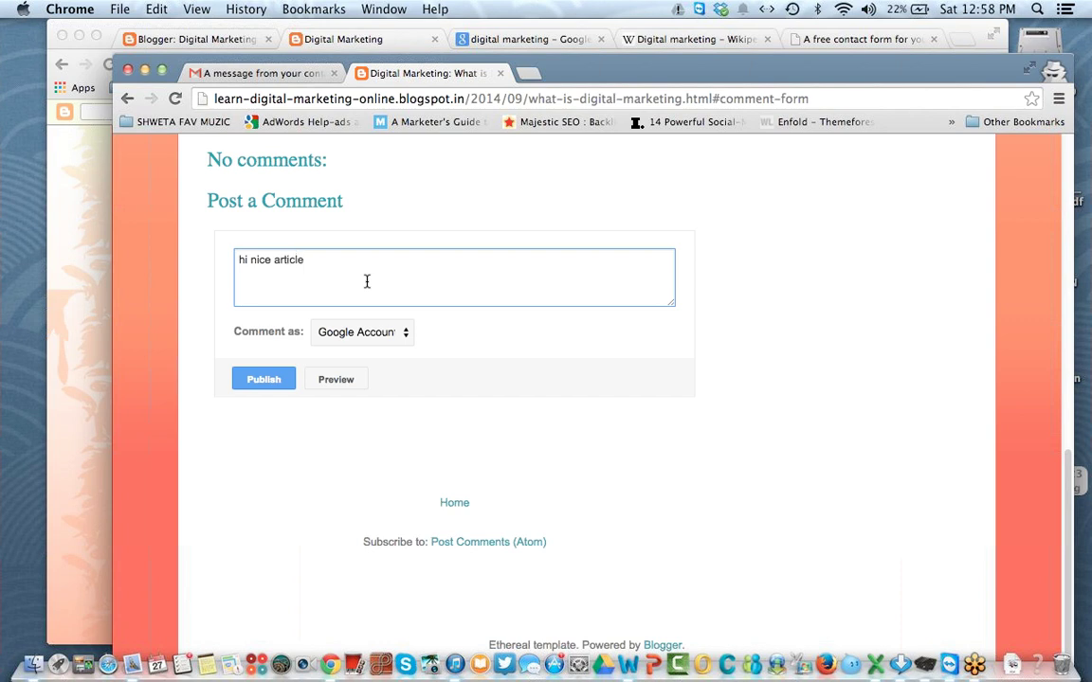
left_click(245, 382)
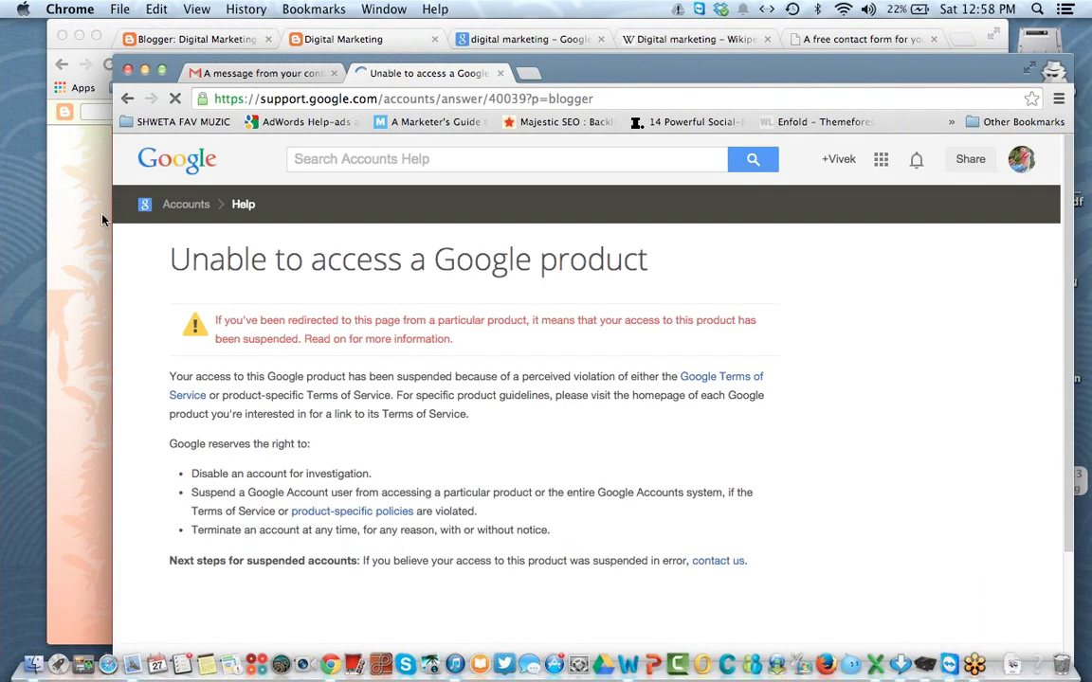
left_click(65, 163)
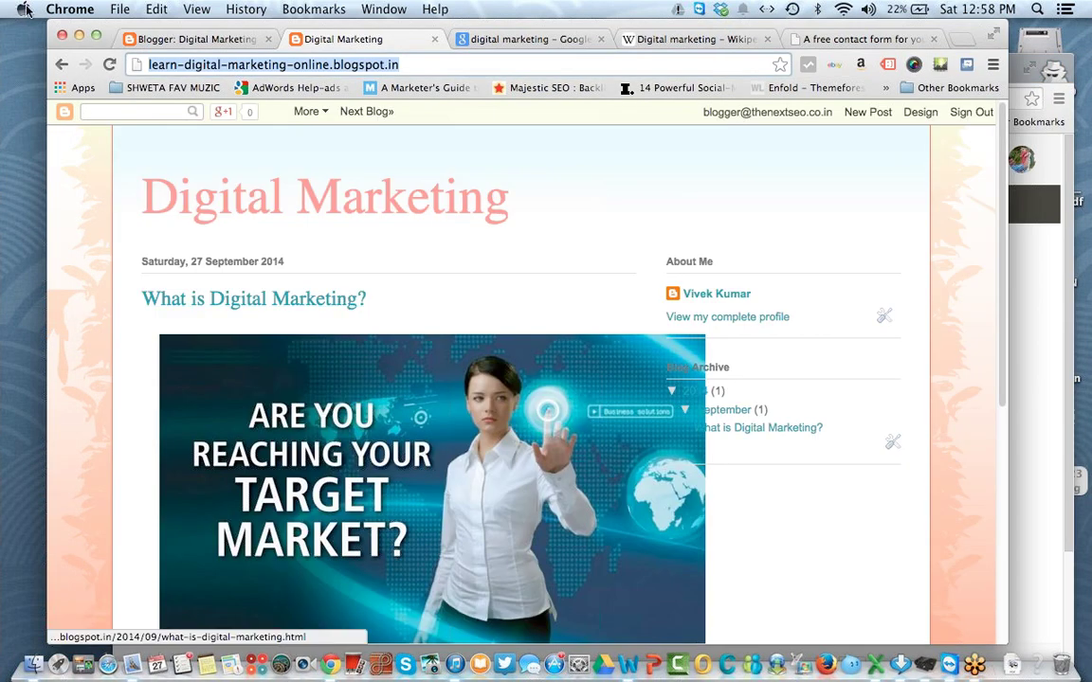
Step: Reload the published comments list and sign out of the Google account
left_click(143, 39)
left_click(110, 64)
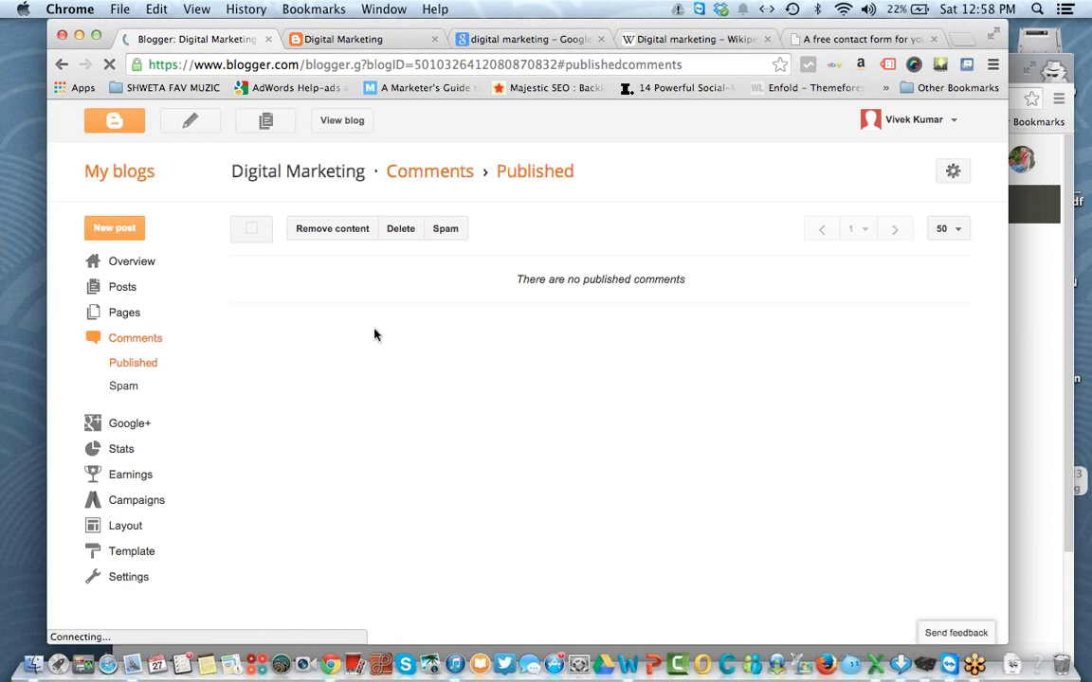
left_click(1034, 224)
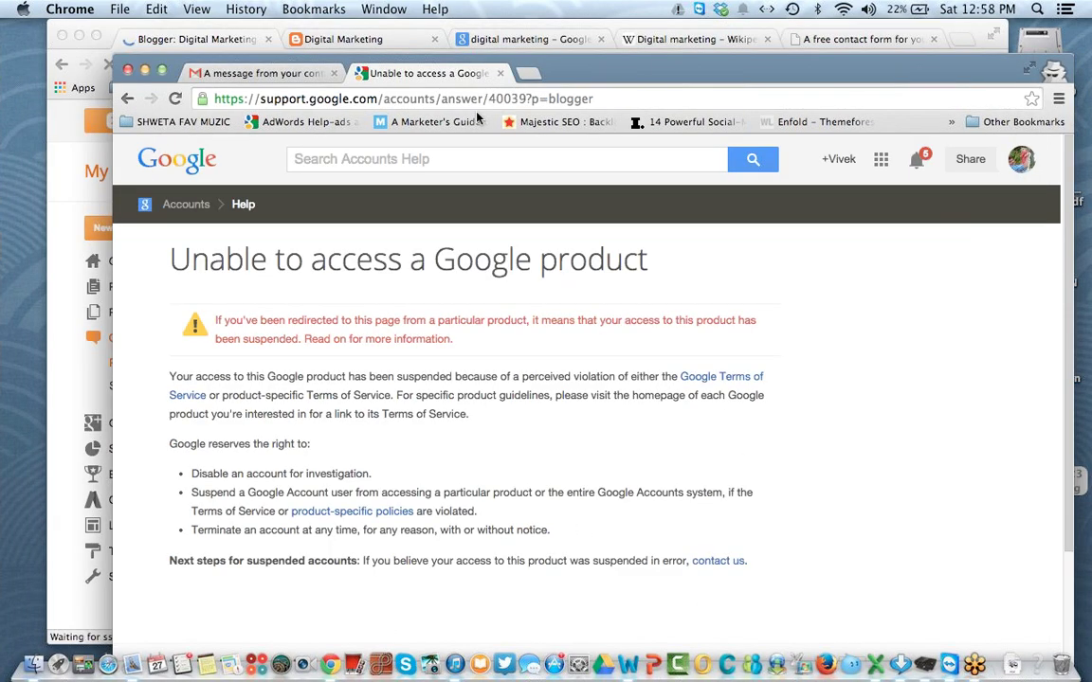
left_click(1020, 160)
left_click(985, 322)
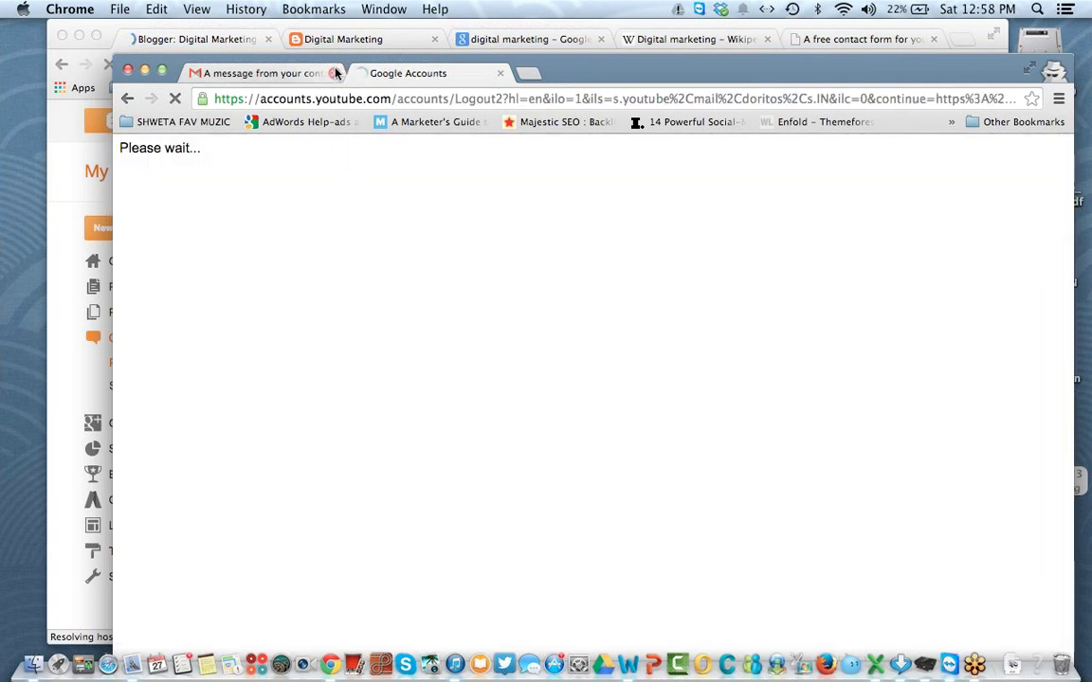
Step: Reopen the blog from the copied address and open the post's comment form
left_click(335, 73)
right_click(332, 98)
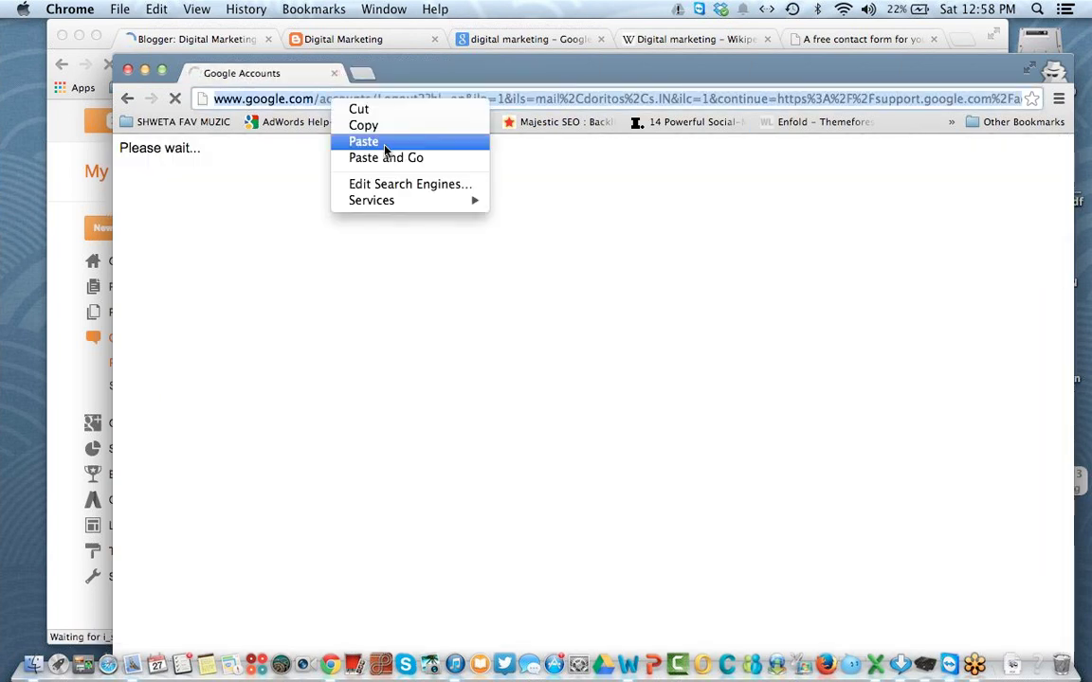
left_click(390, 160)
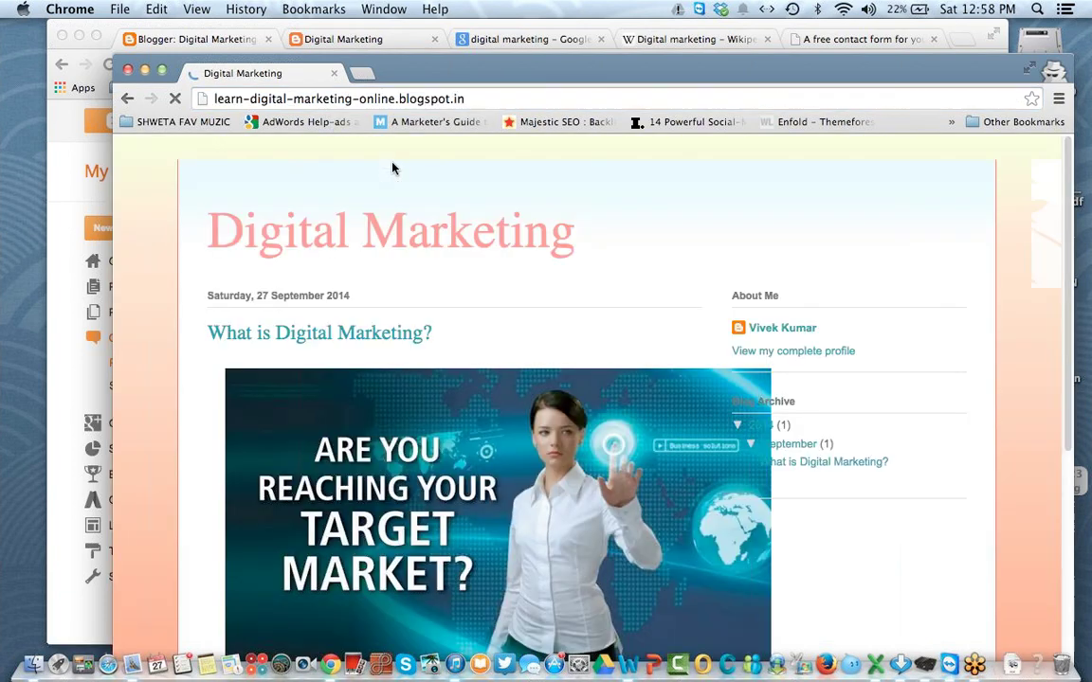
scroll(408, 414, "down", 5)
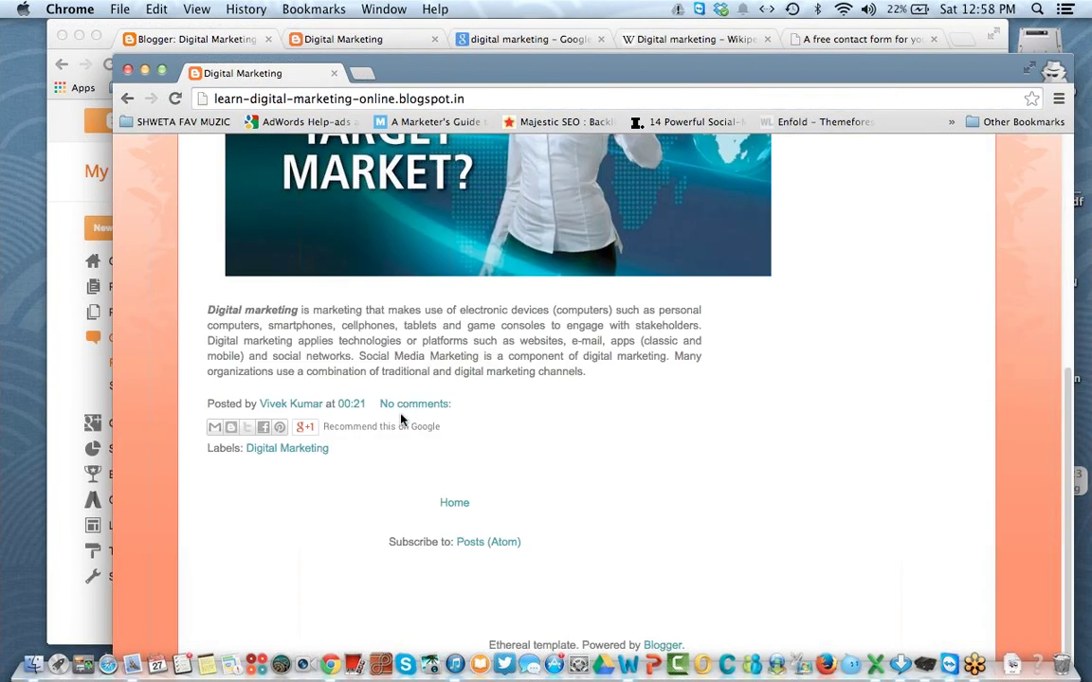
left_click(408, 411)
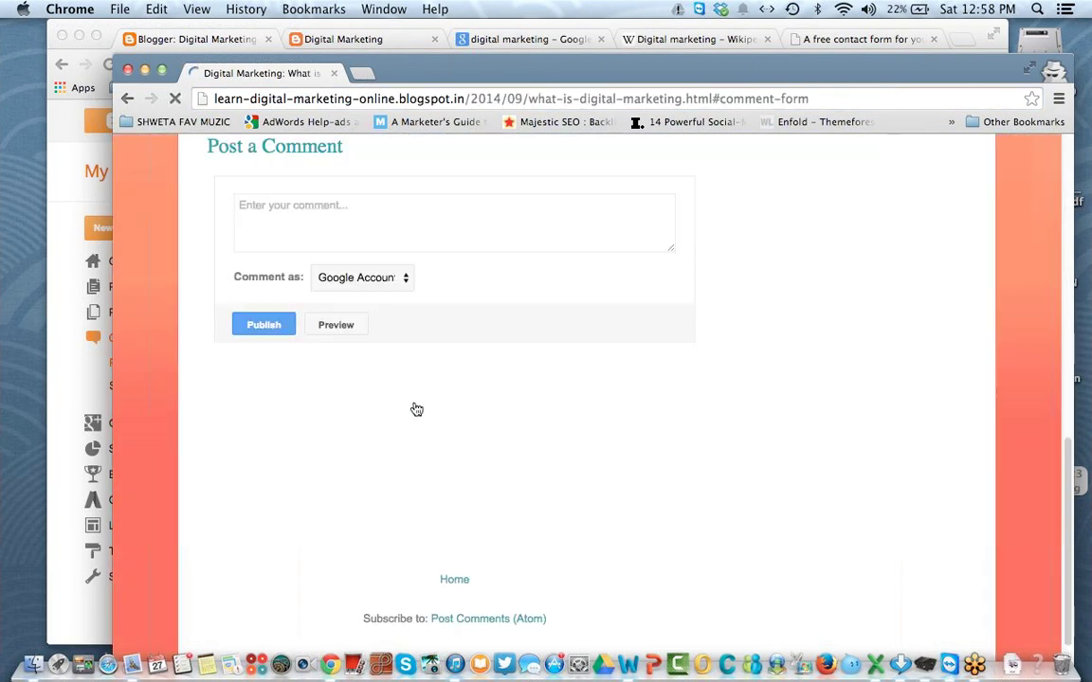
Step: Choose the WordPress profile and confirm it with a WordPress user name
left_click(365, 330)
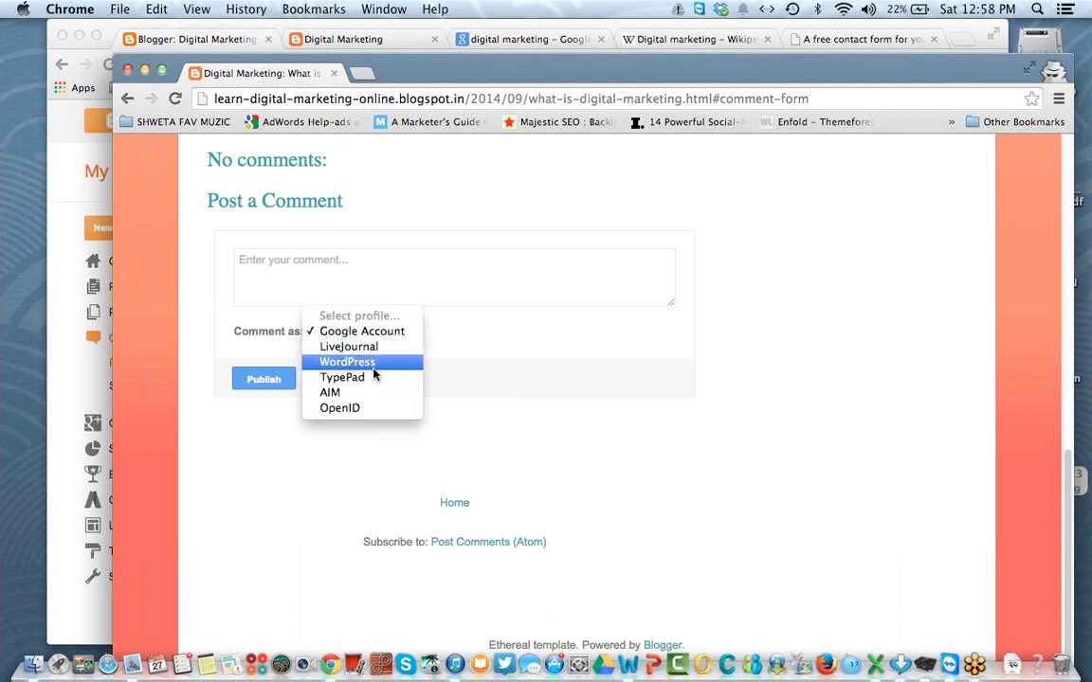
left_click(373, 366)
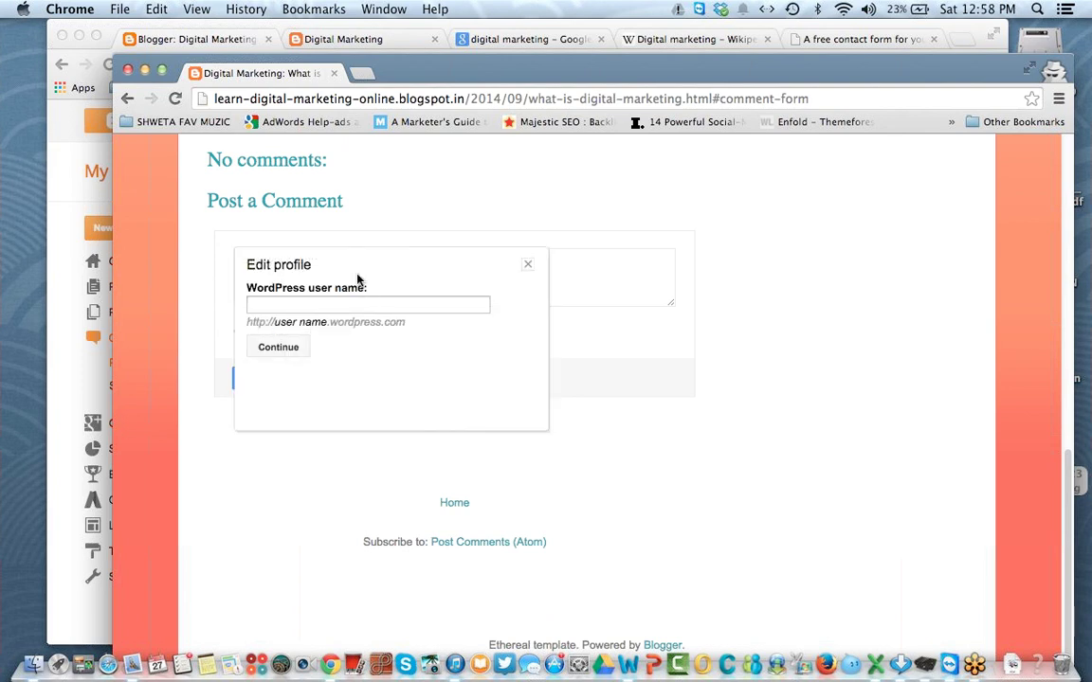
left_click(330, 306)
type("h")
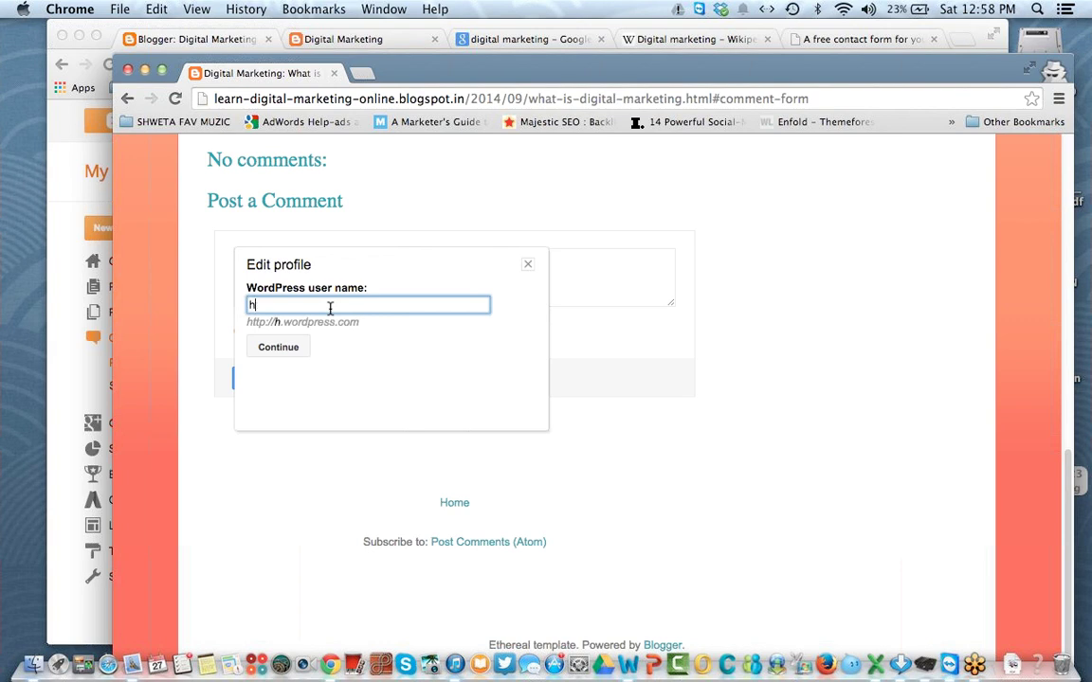
type("ttp://")
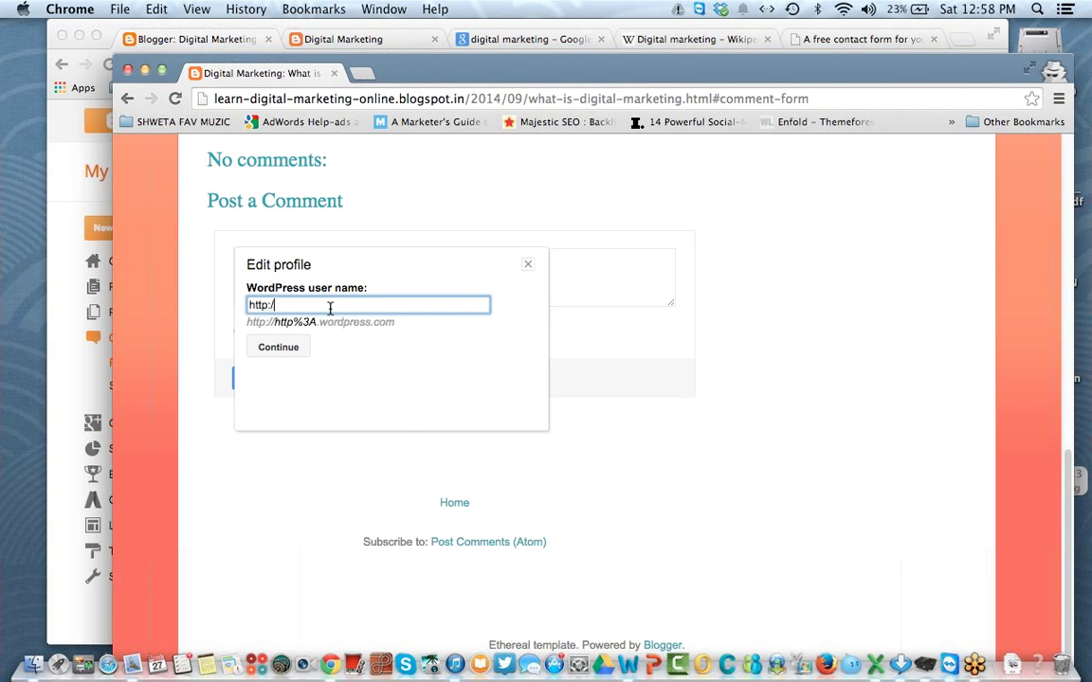
key("BackSpace")
key("BackSpace")
key("BackSpace")
key("BackSpace")
key("BackSpace")
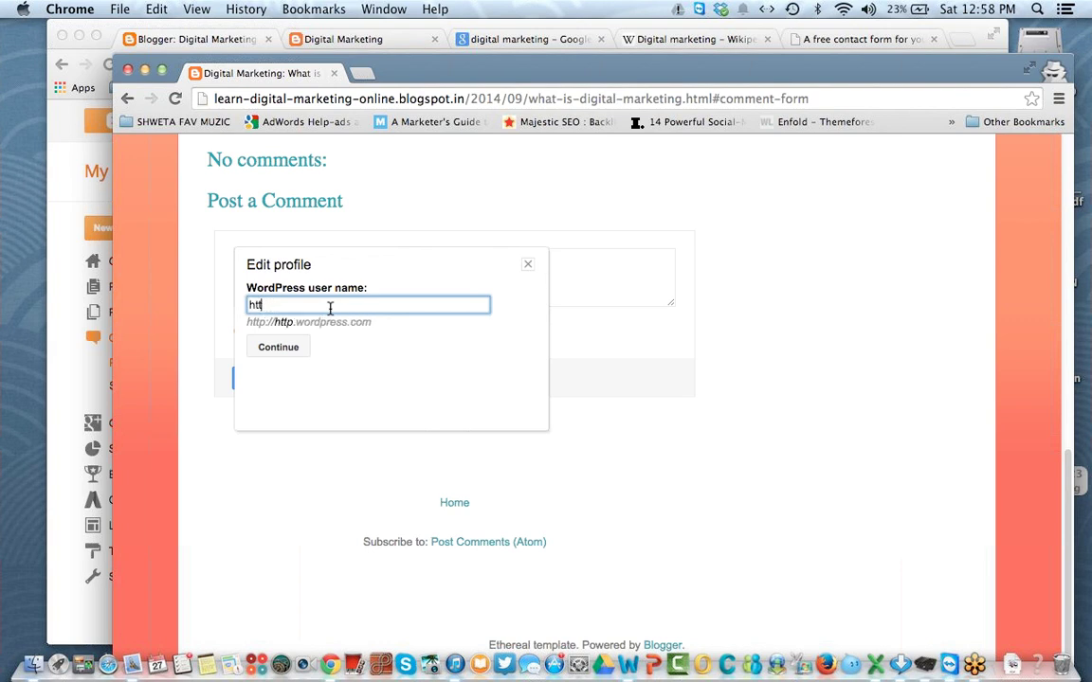
key("BackSpace")
type("himantra.word")
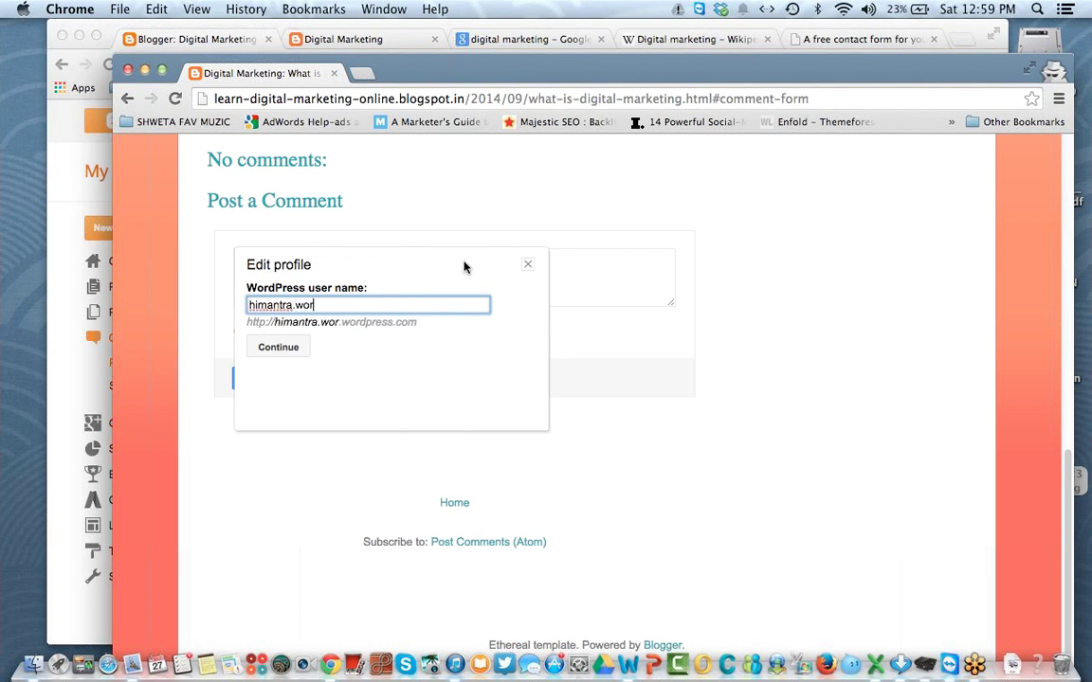
key("BackSpace")
key("BackSpace")
key("BackSpace")
key("BackSpace")
key("BackSpace")
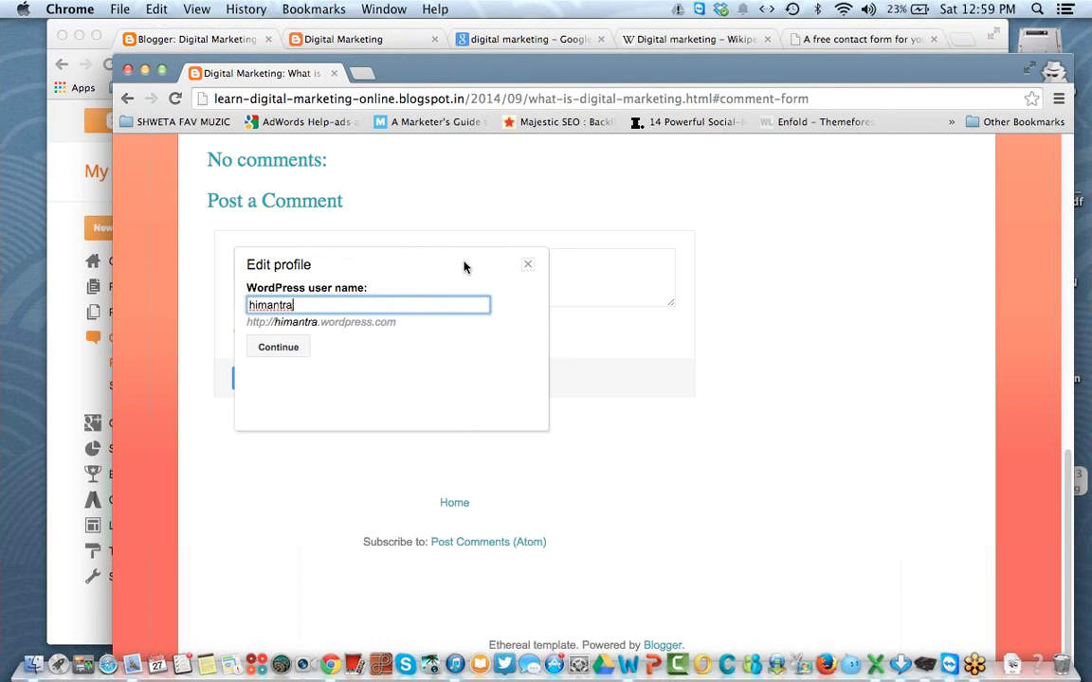
double_click(364, 301)
type("thenextwebmaster")
left_click(276, 348)
Step: Type 'nice' into the comment box
left_click(353, 279)
type("hi")
key("BackSpace")
key("BackSpace")
type("nice")
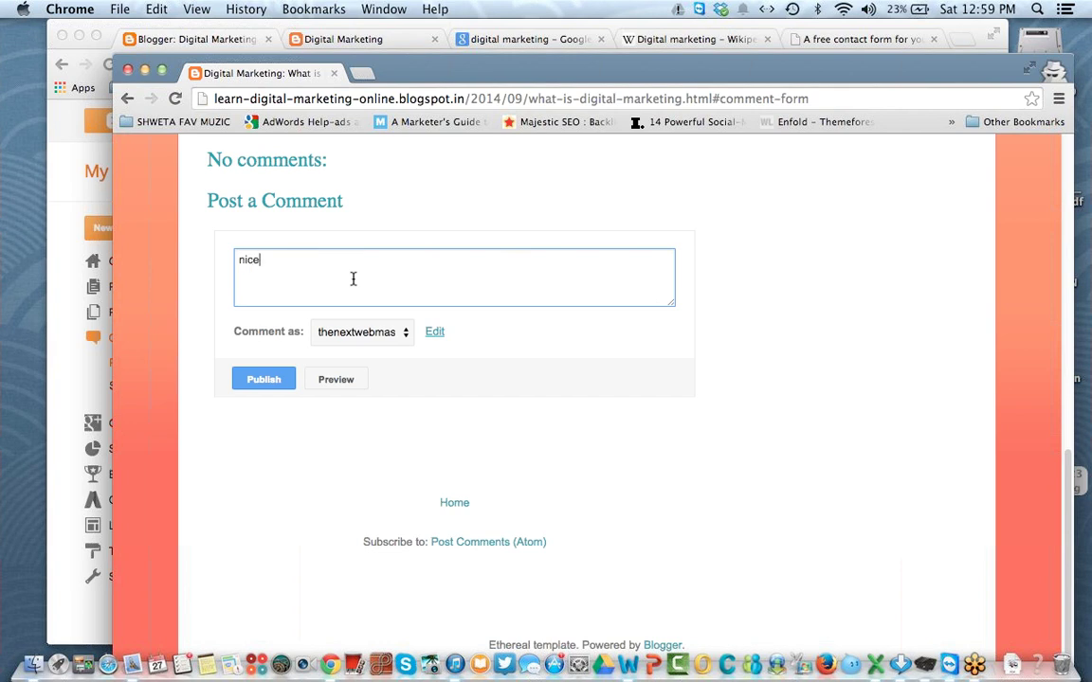
Step: Publish as WordPress, reload the dashboard's published comments, and go back to the comment form
left_click(258, 378)
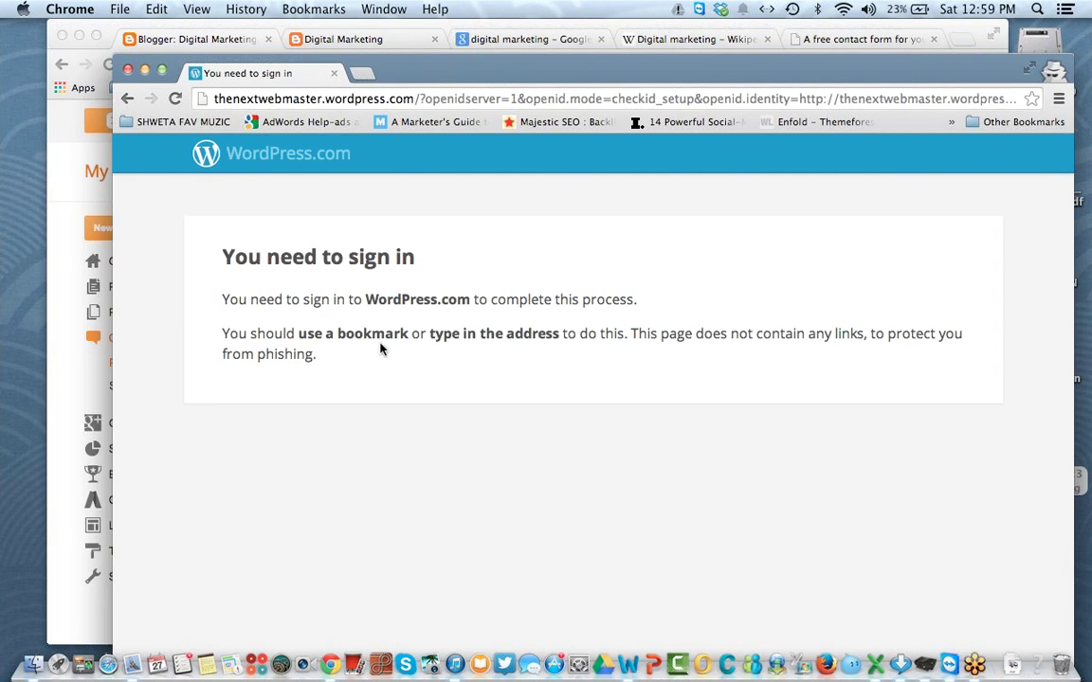
mouse_move(858, 75)
left_mouse_down()
mouse_move(821, 66)
mouse_move(872, 62)
left_mouse_up()
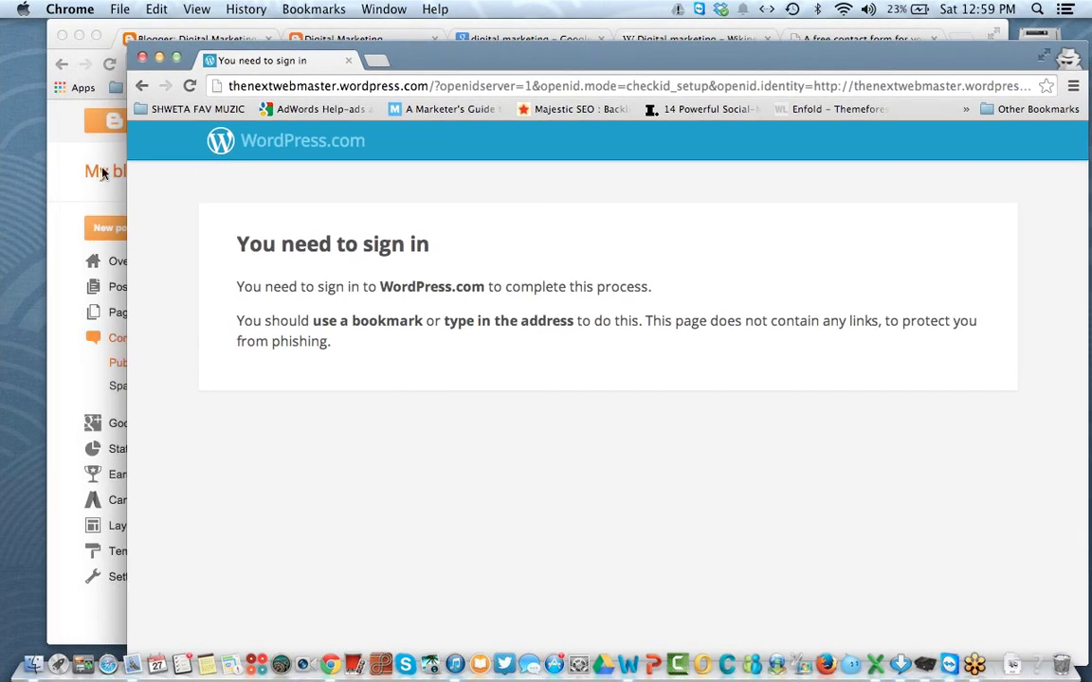
left_click(74, 152)
left_click(109, 65)
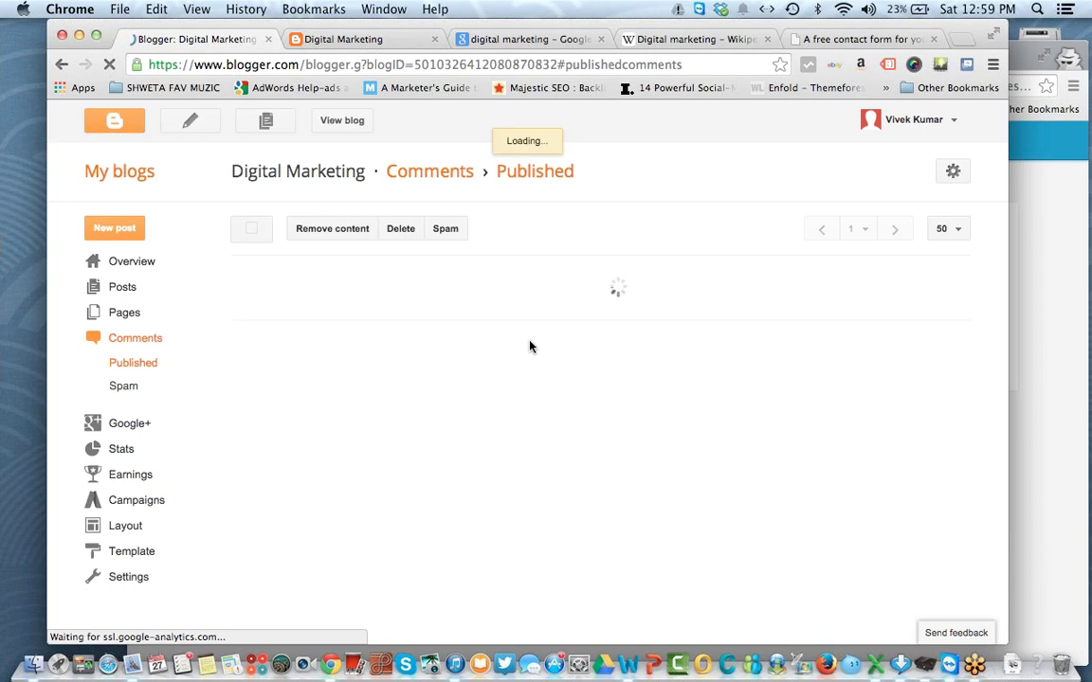
left_click(1059, 435)
left_click(143, 86)
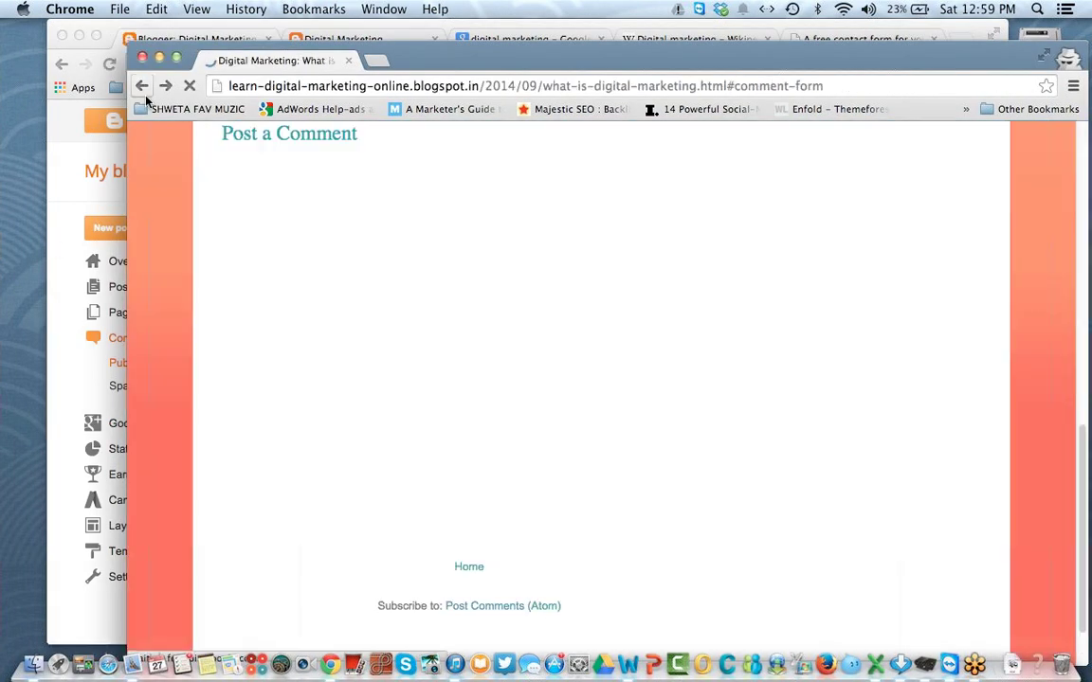
Step: Write the comment 'nice', publish, and sign in with the Google account e-mail and password
left_click(377, 319)
left_click(390, 249)
type("n")
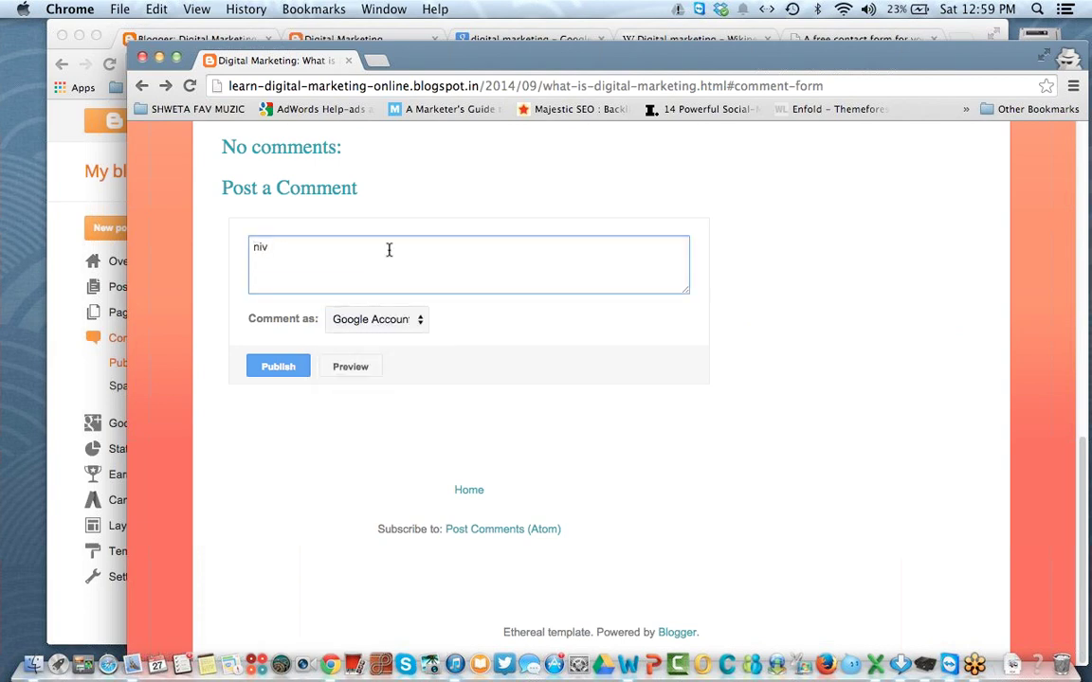
type("ice")
left_click(287, 366)
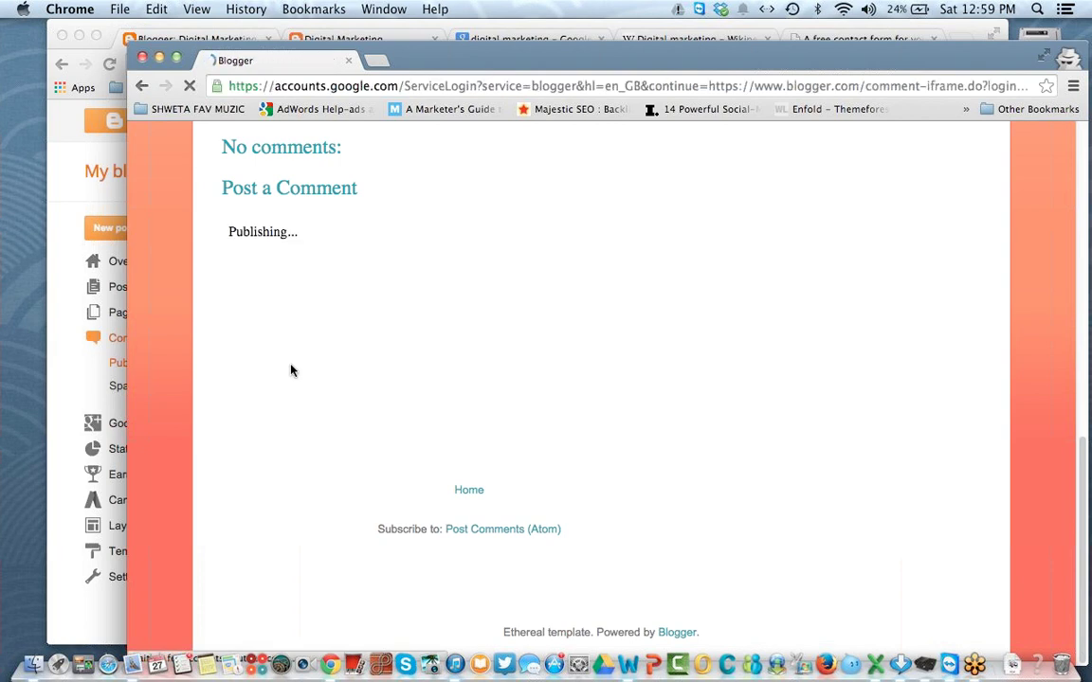
key("Tab")
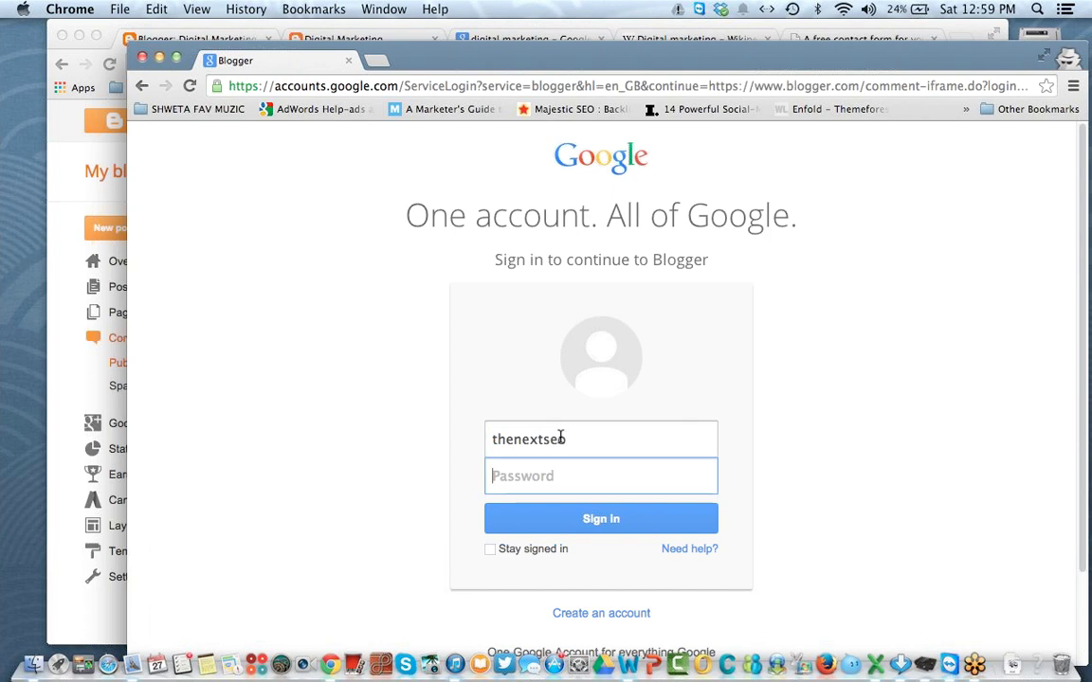
type("••")
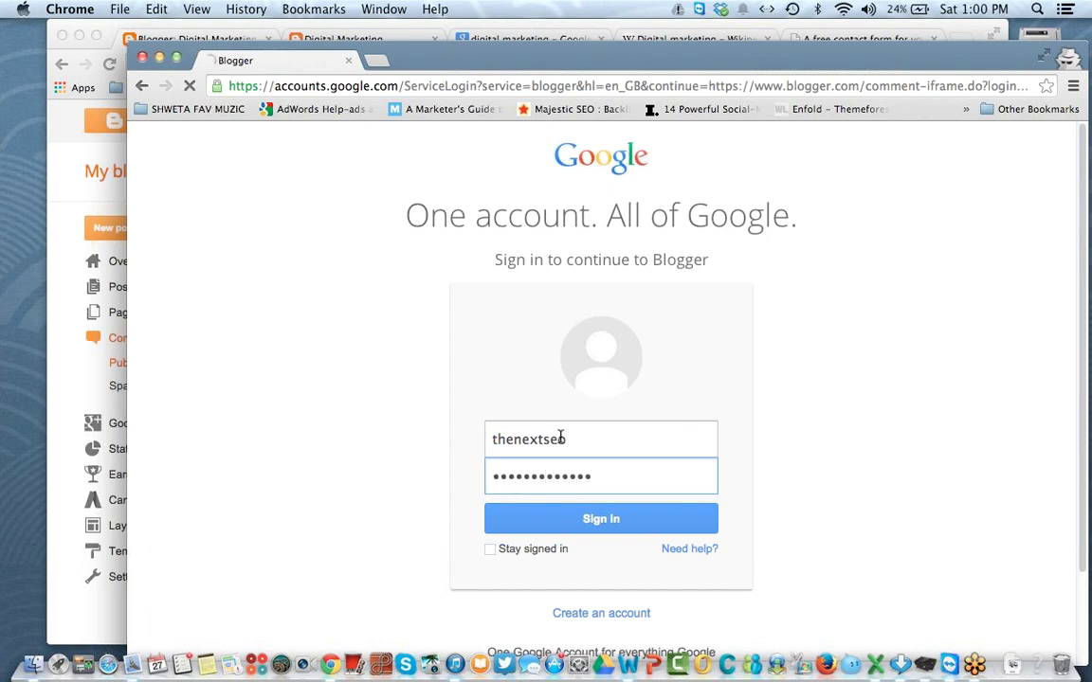
key("Return")
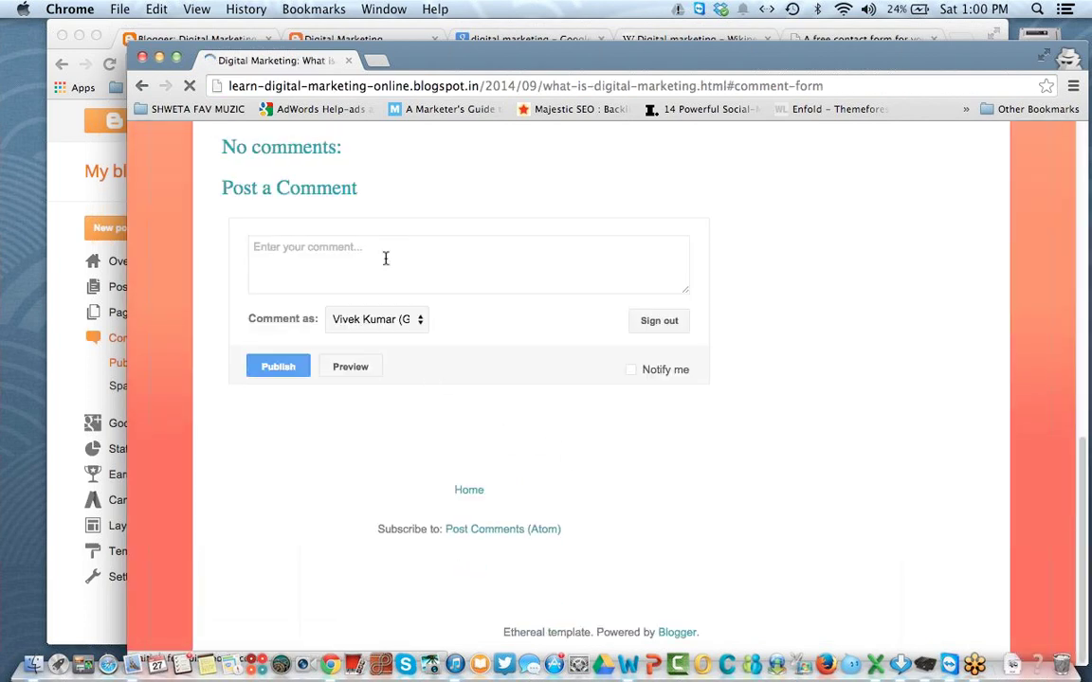
Step: Publish the comment 'Nice one' after the robot check and see it under Published comments (1 of 1)
left_click(393, 353)
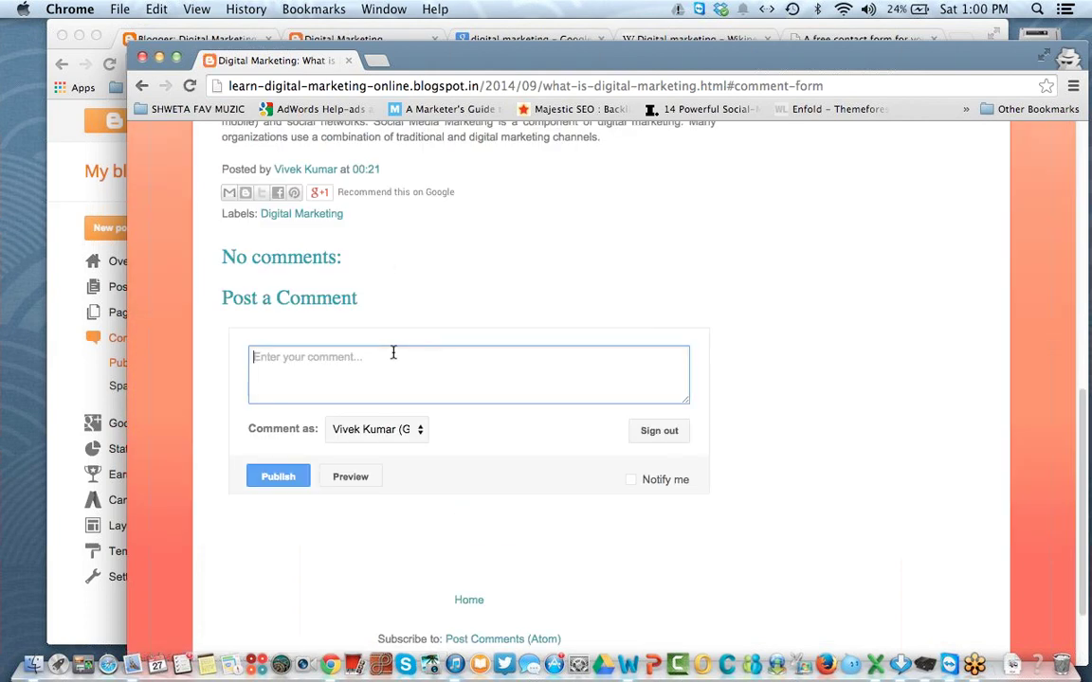
type("Nice one")
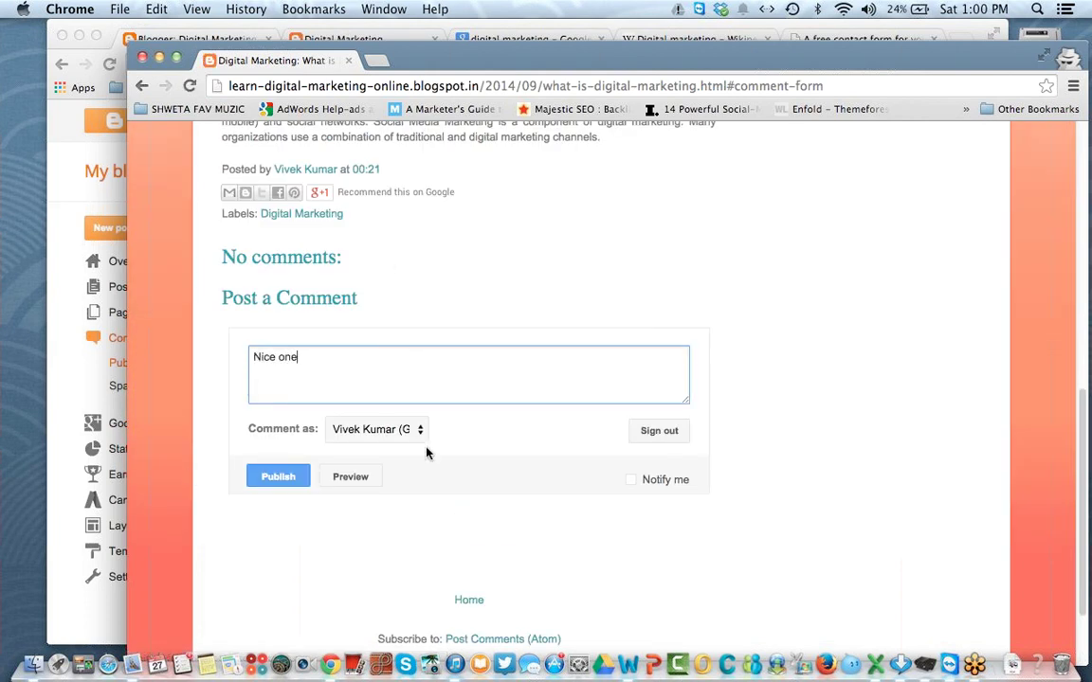
left_click(254, 479)
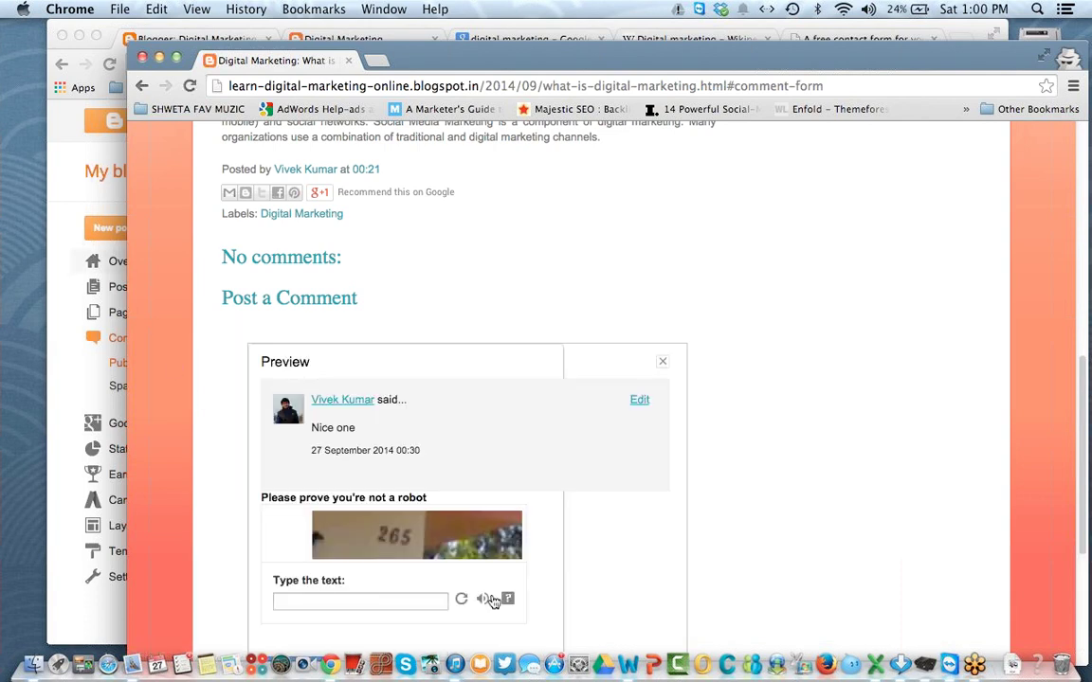
left_click(389, 598)
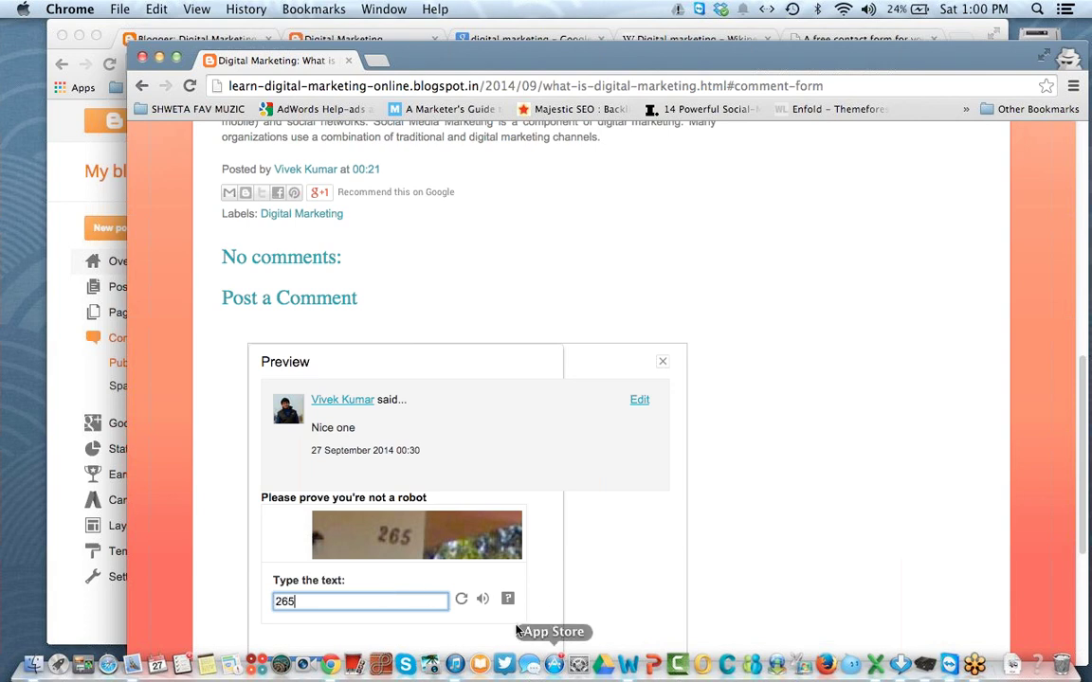
scroll(373, 570, "down", 1)
scroll(373, 569, "down", 4)
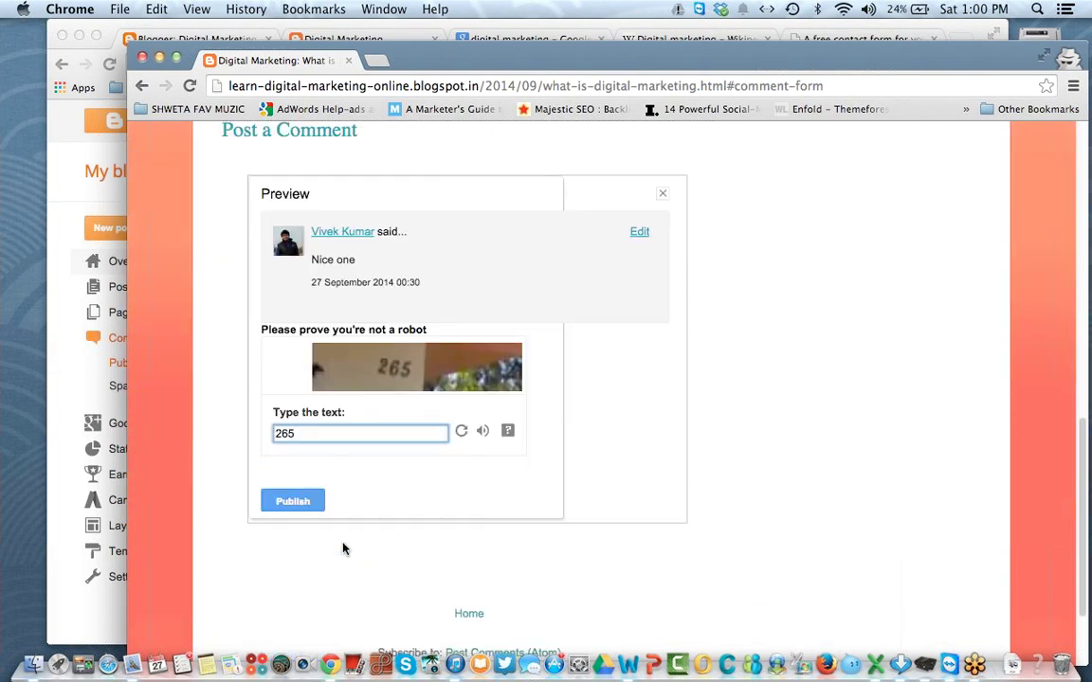
left_click(293, 503)
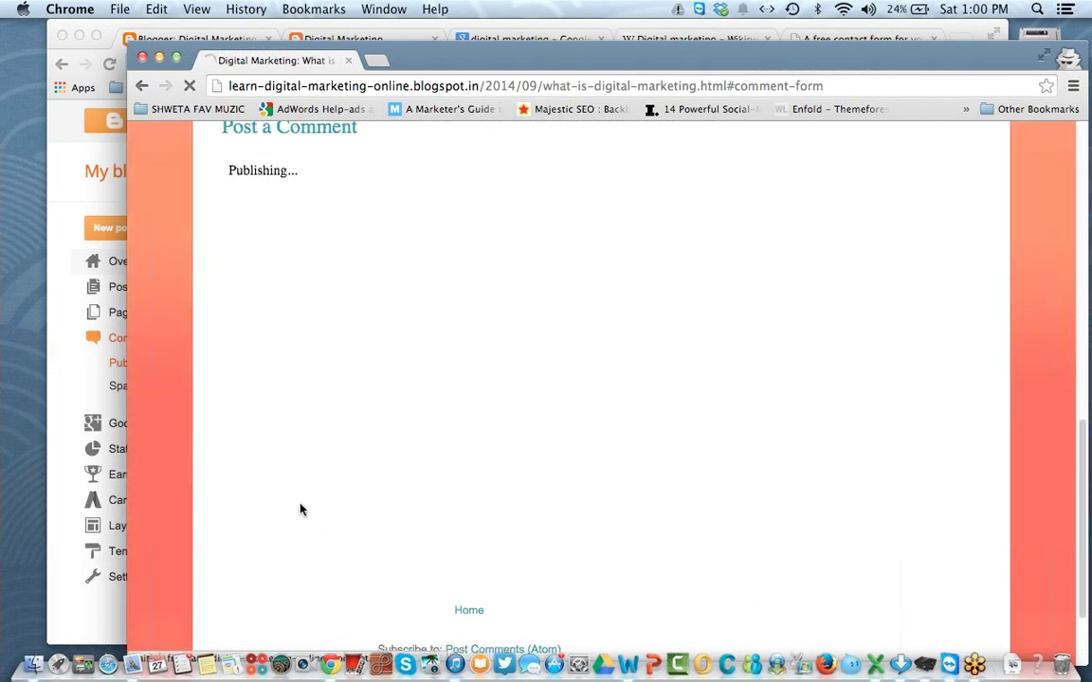
left_click(65, 166)
left_click(110, 64)
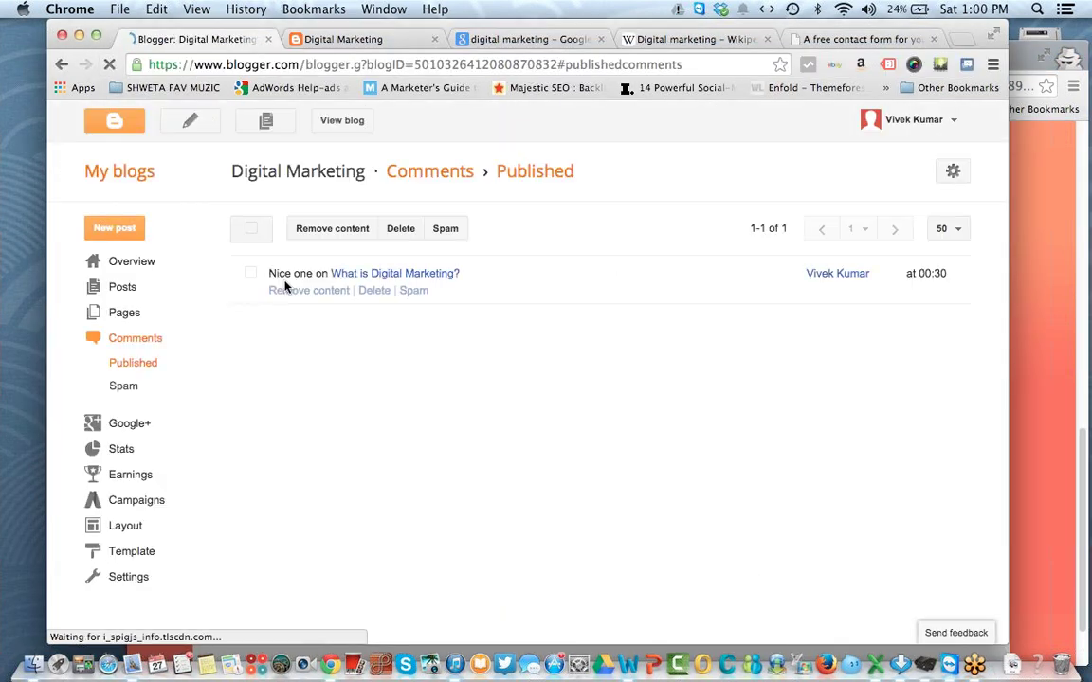
Step: Select the 'Nice one' comment, view Spam comments (none), then go to the Google+ page
triple_click(273, 275)
left_click(332, 282)
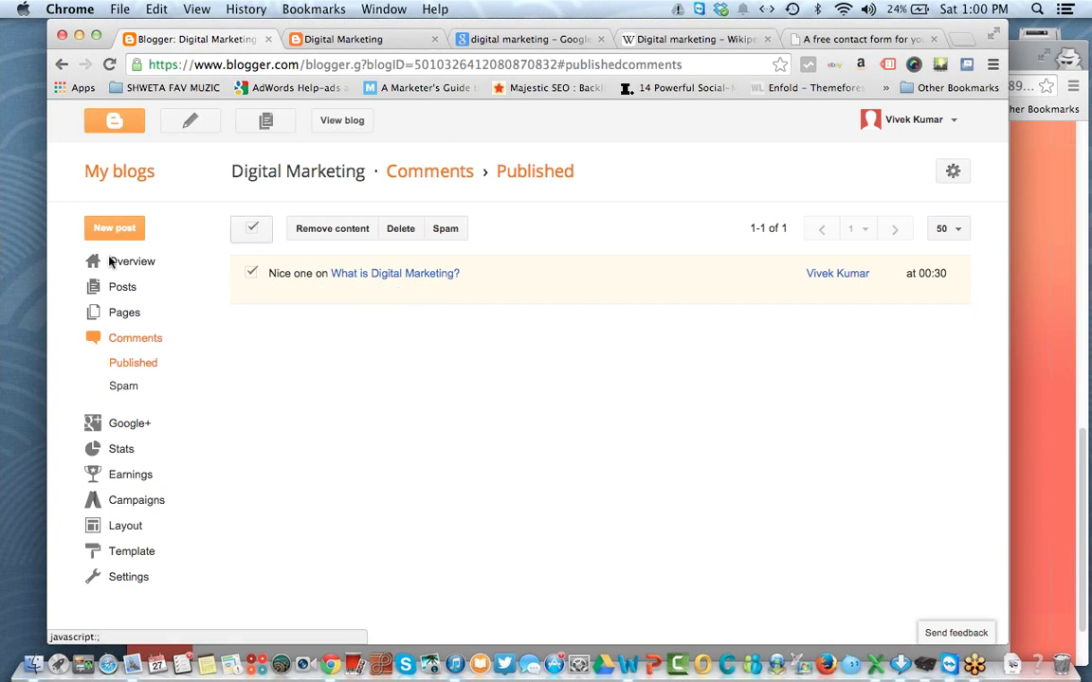
left_click(114, 384)
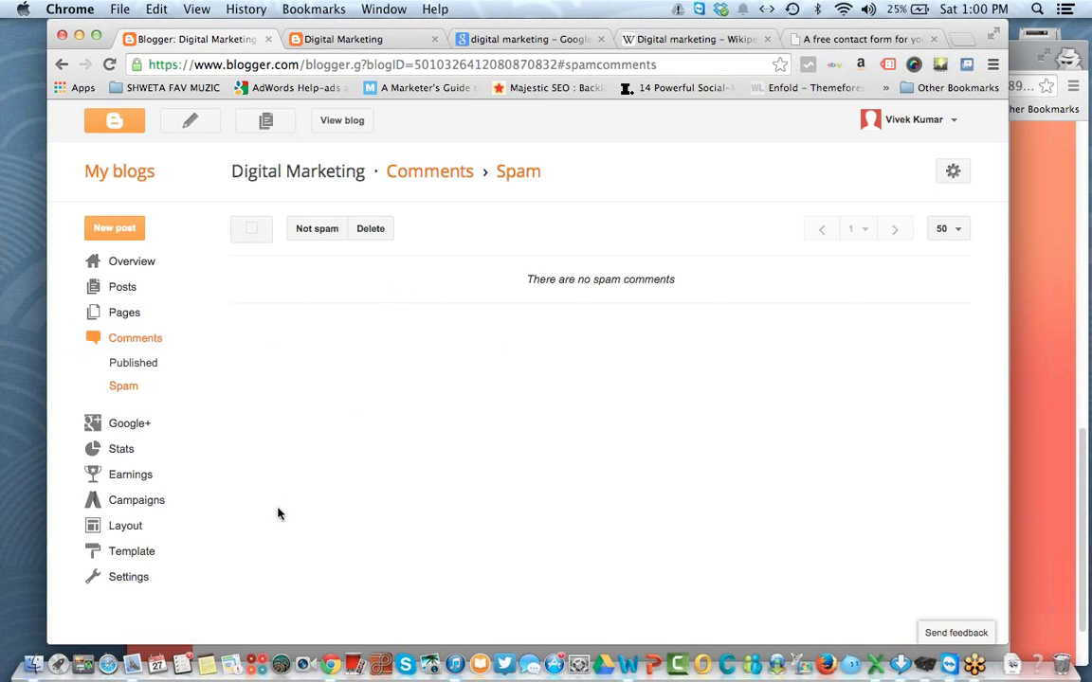
left_click(132, 425)
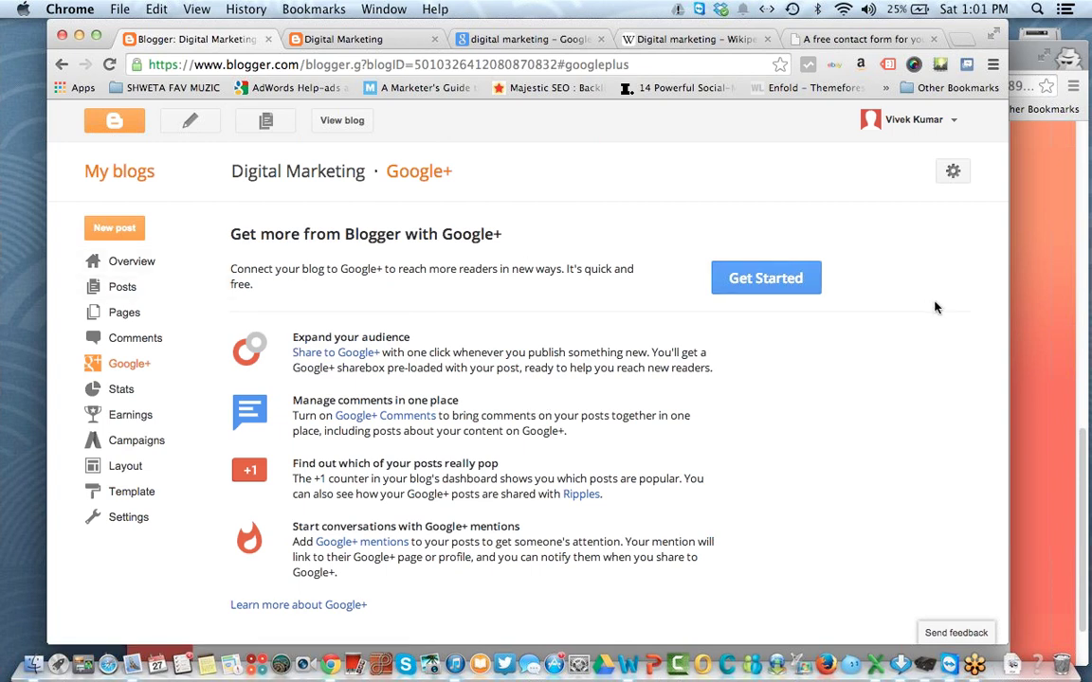
Step: Review the Stats Overview chart and pageview totals, then view the Posts pageview stats
left_click(116, 390)
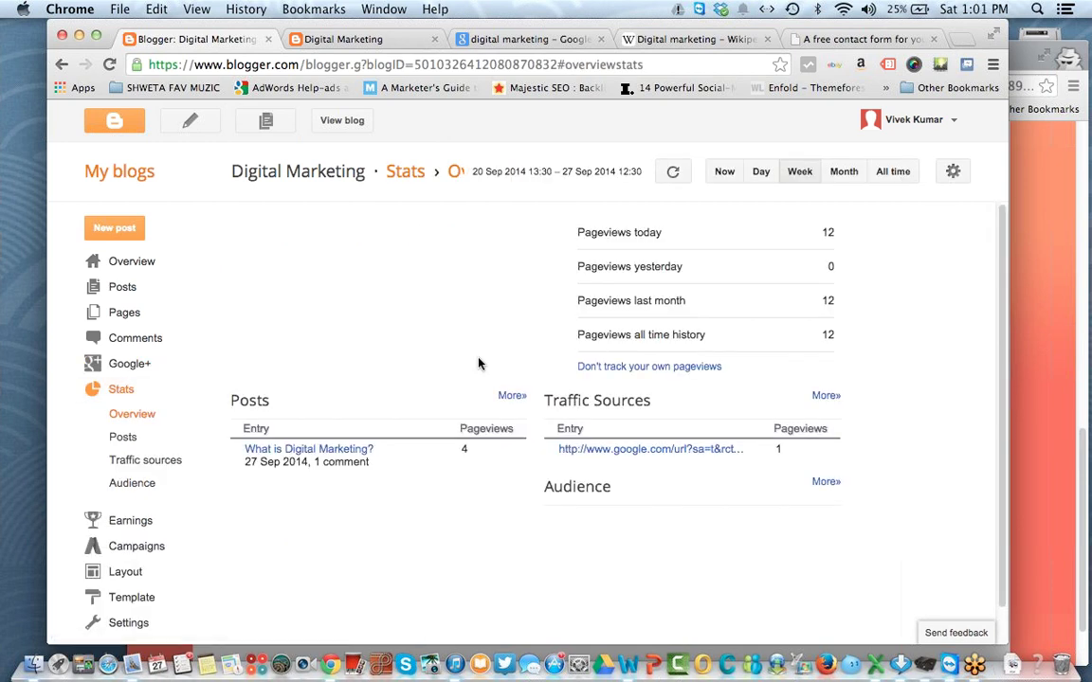
mouse_move(566, 296)
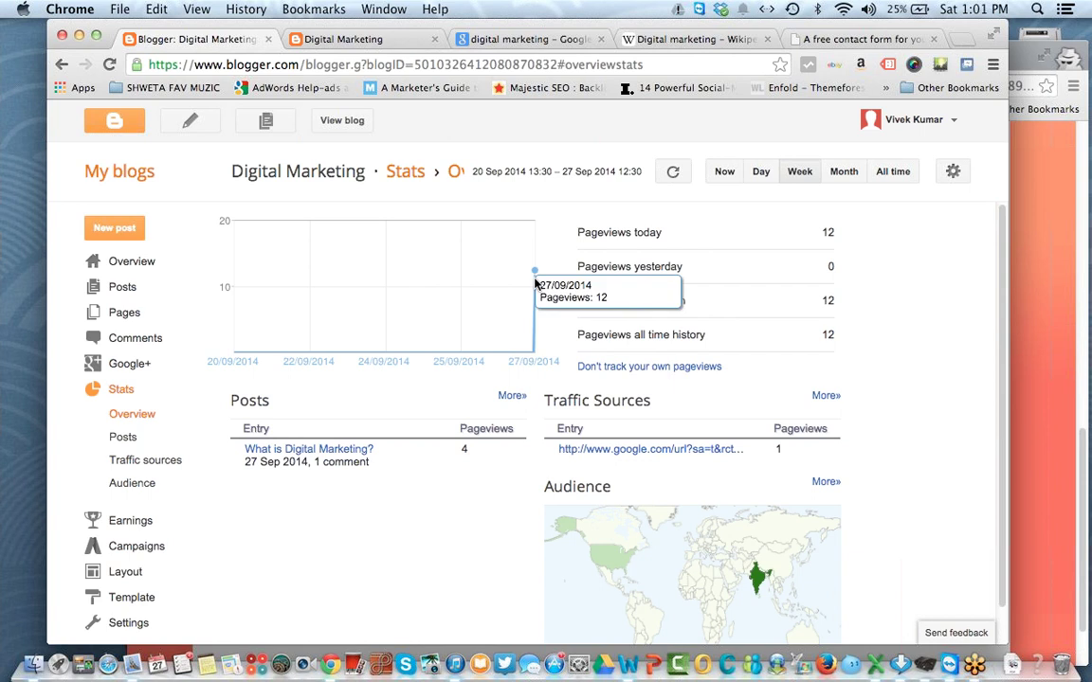
left_click_drag(598, 232, 769, 234)
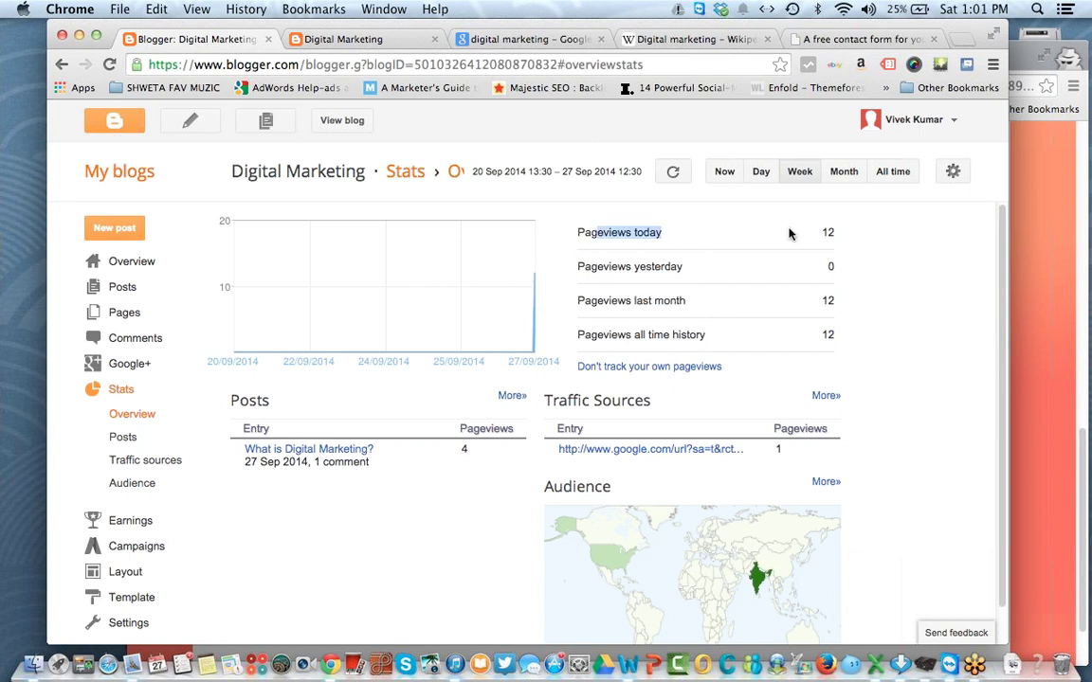
left_click(734, 254)
left_click_drag(598, 266, 869, 262)
left_click(869, 262)
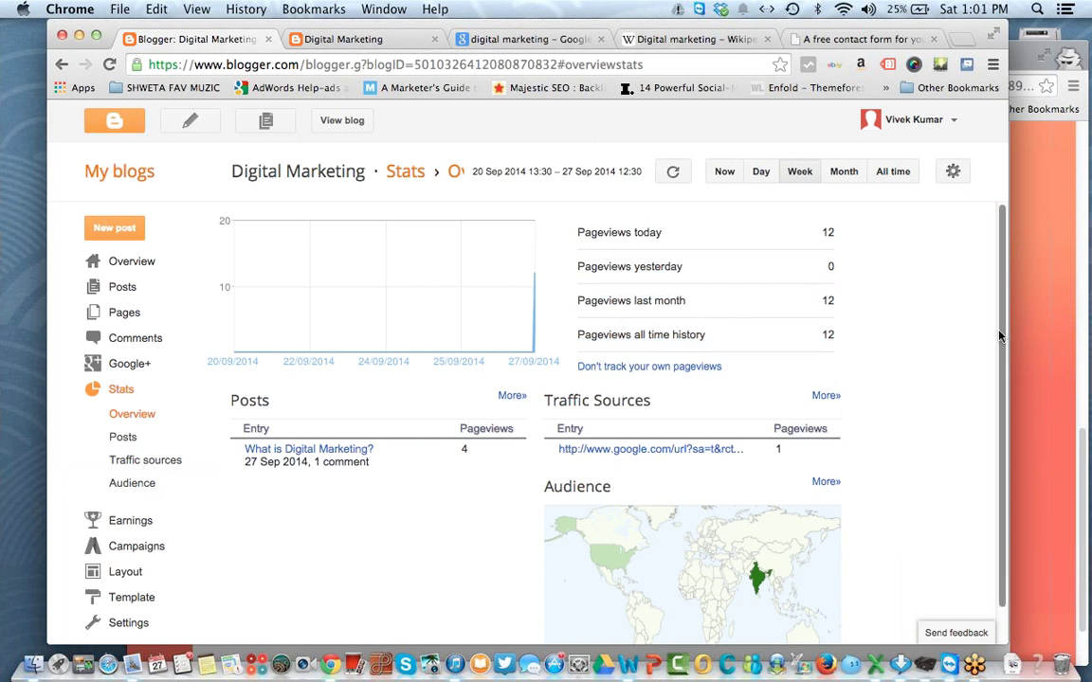
left_click_drag(999, 334, 1004, 434)
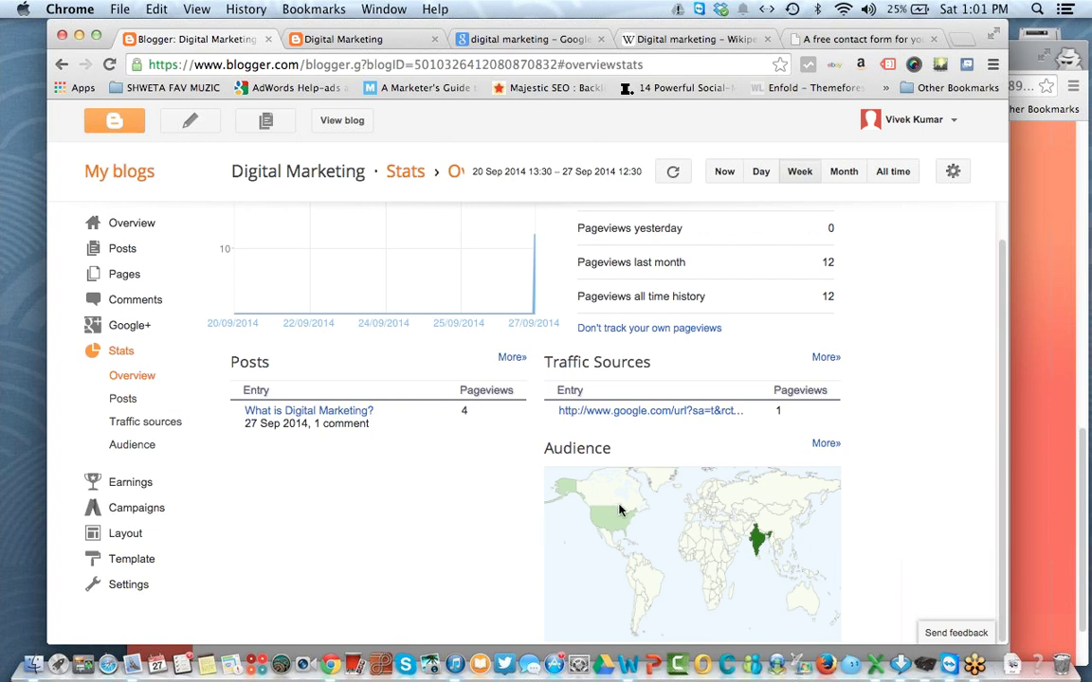
left_click(126, 400)
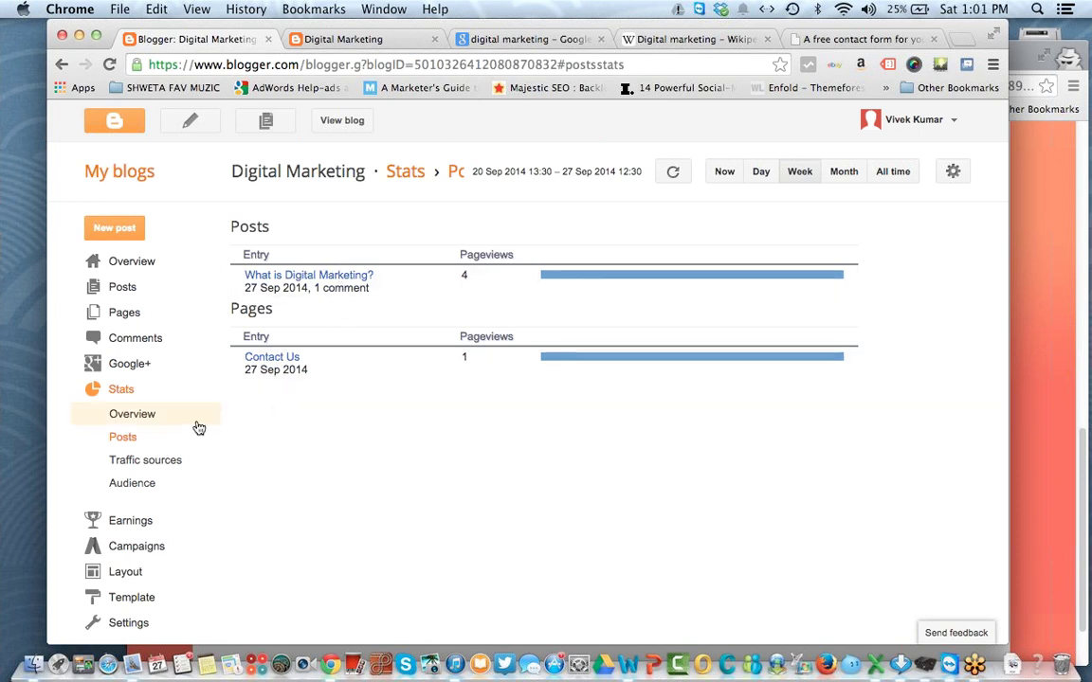
Step: Review the Traffic sources and Audience stats, then go to the Earnings AdSense page
left_click(163, 466)
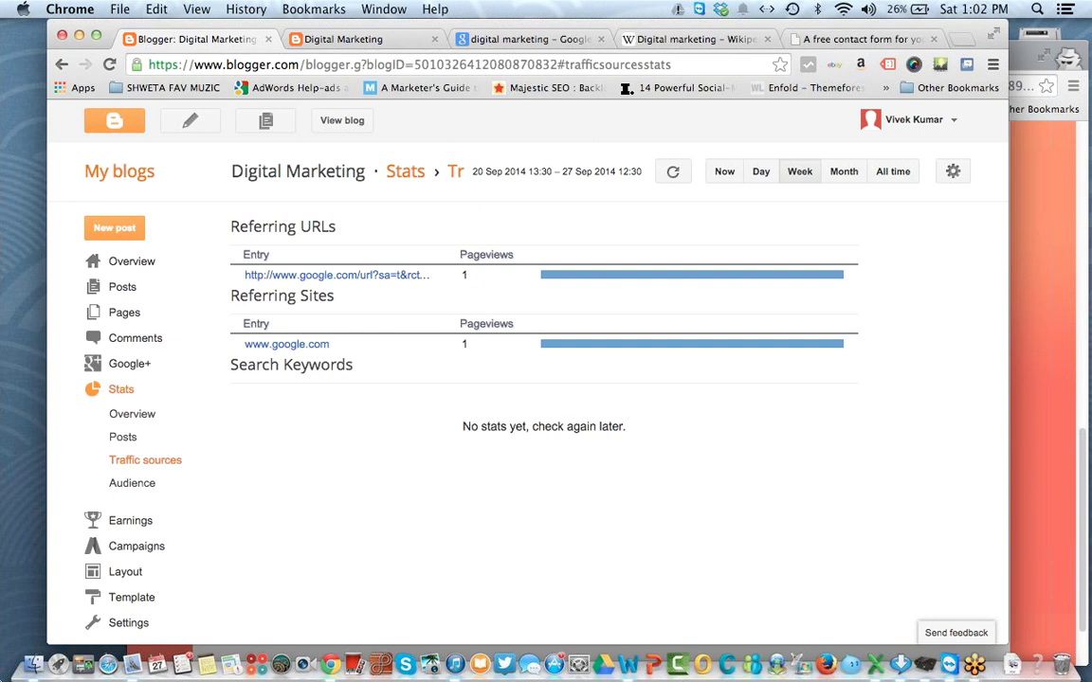
left_click(173, 487)
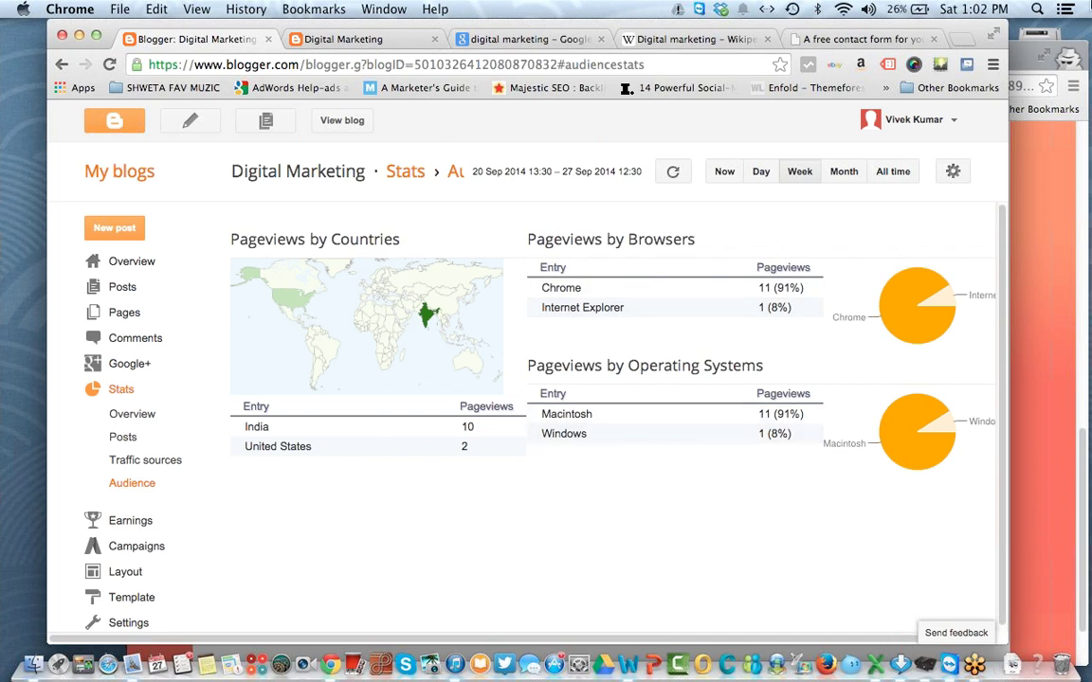
left_click(1061, 73)
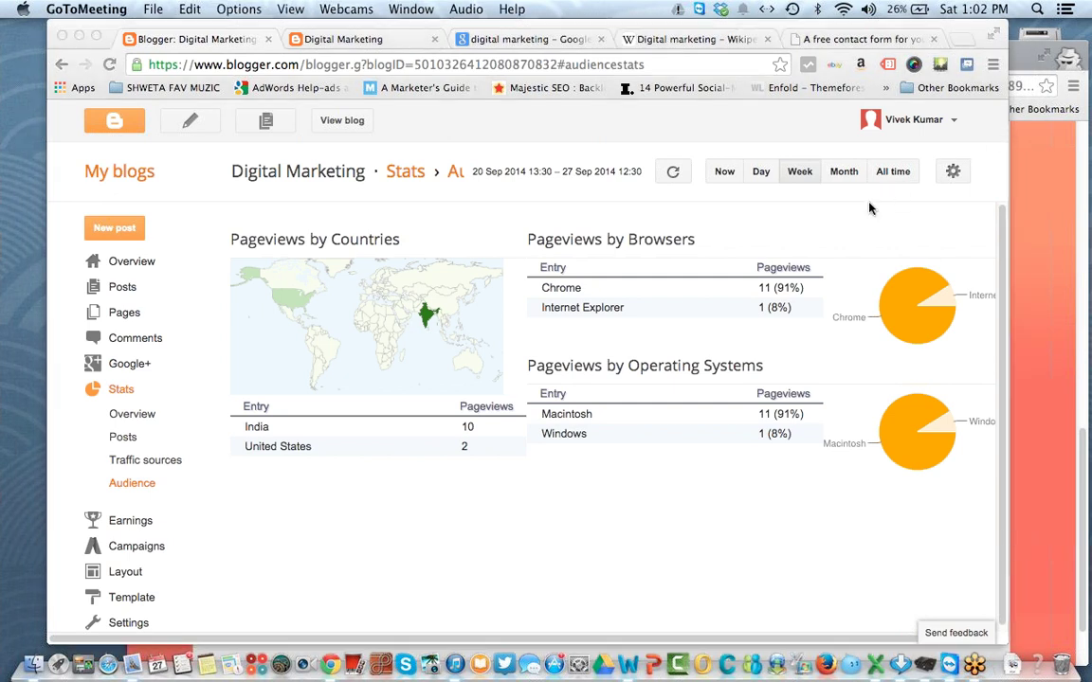
left_click(320, 509)
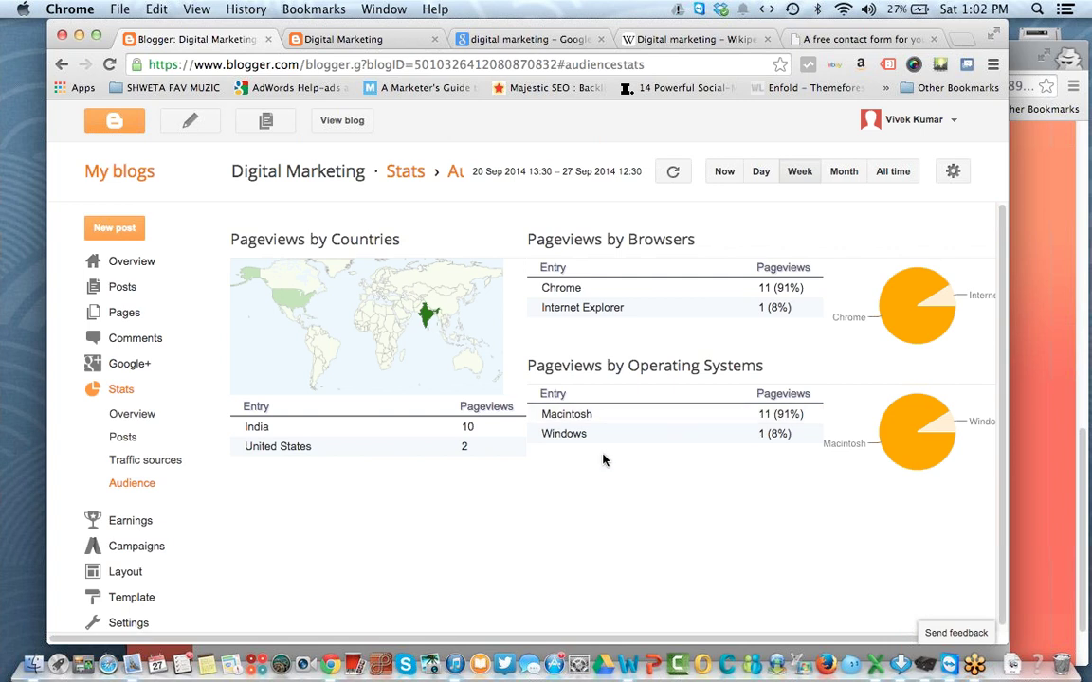
scroll(605, 460, "down", 1)
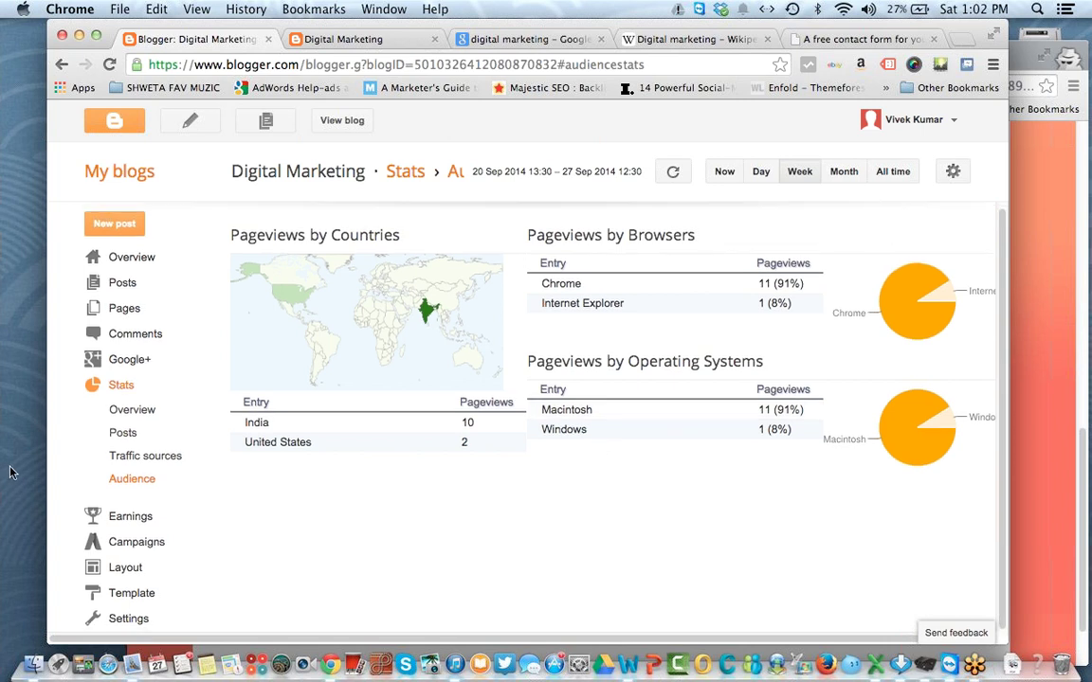
left_click(149, 519)
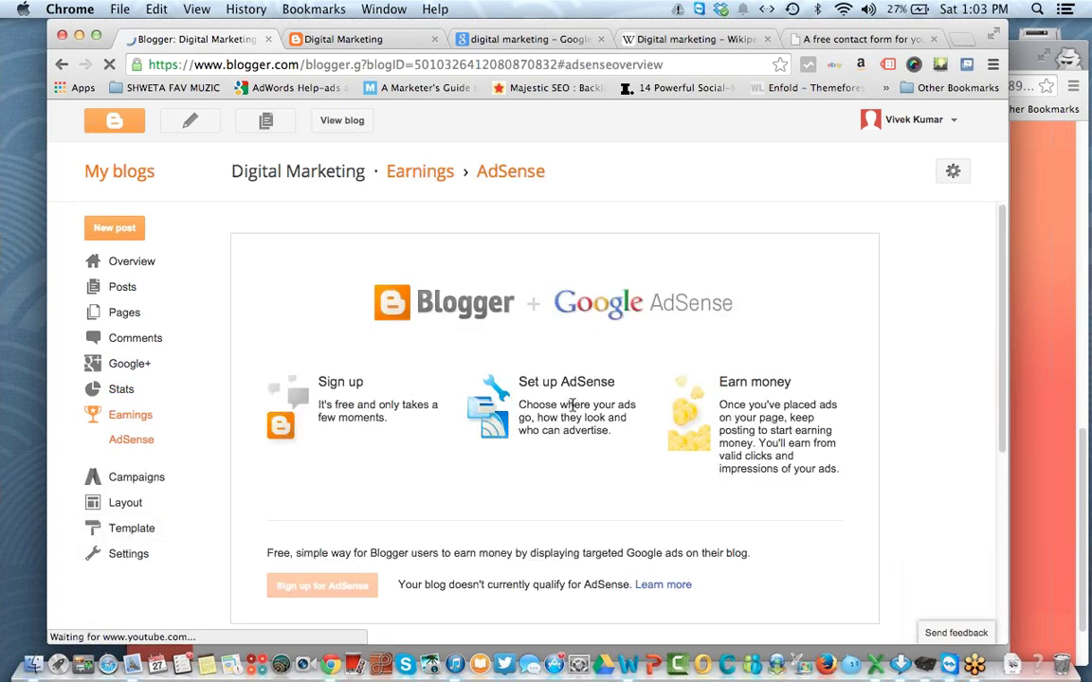
Step: Scroll through the AdSense page, then search Google for 'himantra' from the Foxyform tab
scroll(572, 405, "down", 3)
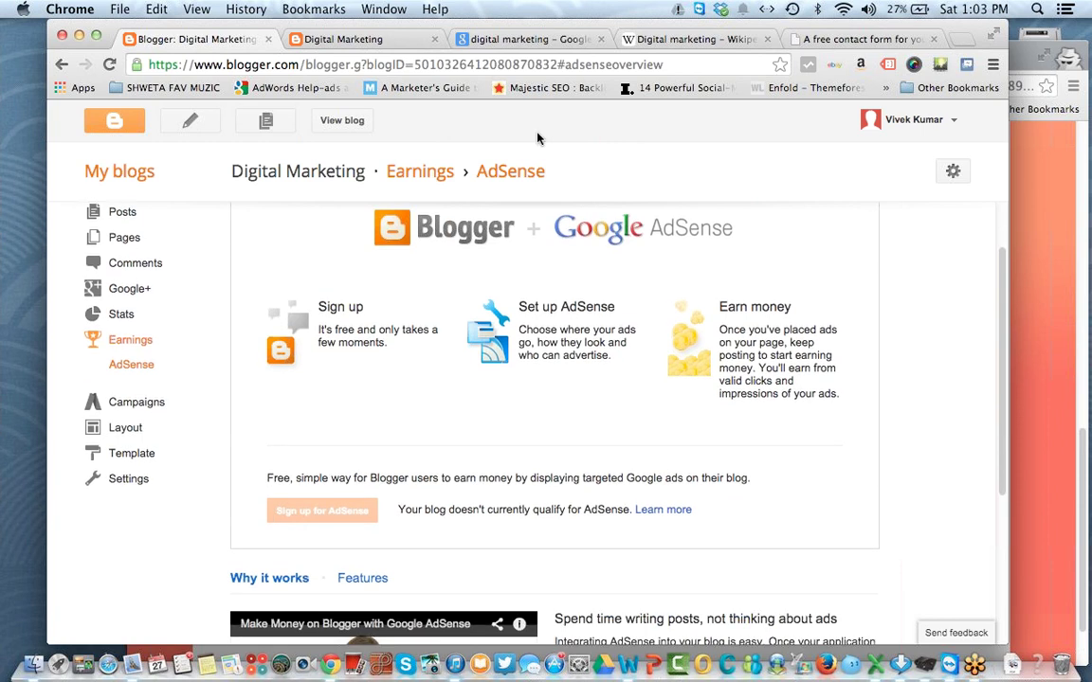
left_click(783, 39)
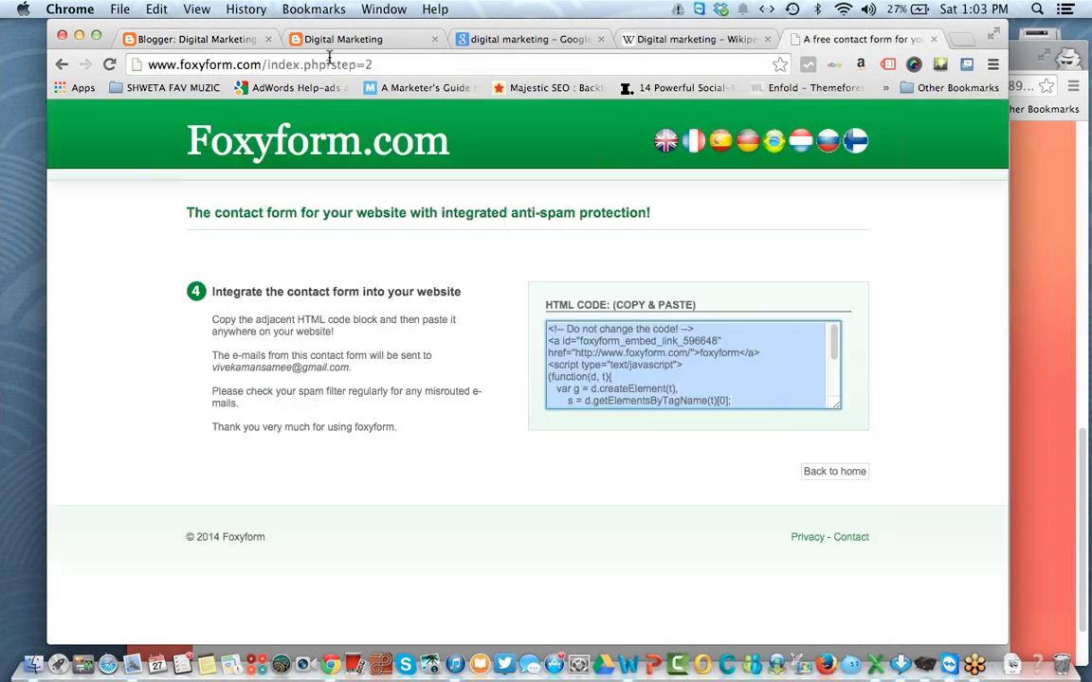
left_click(292, 64)
type("h")
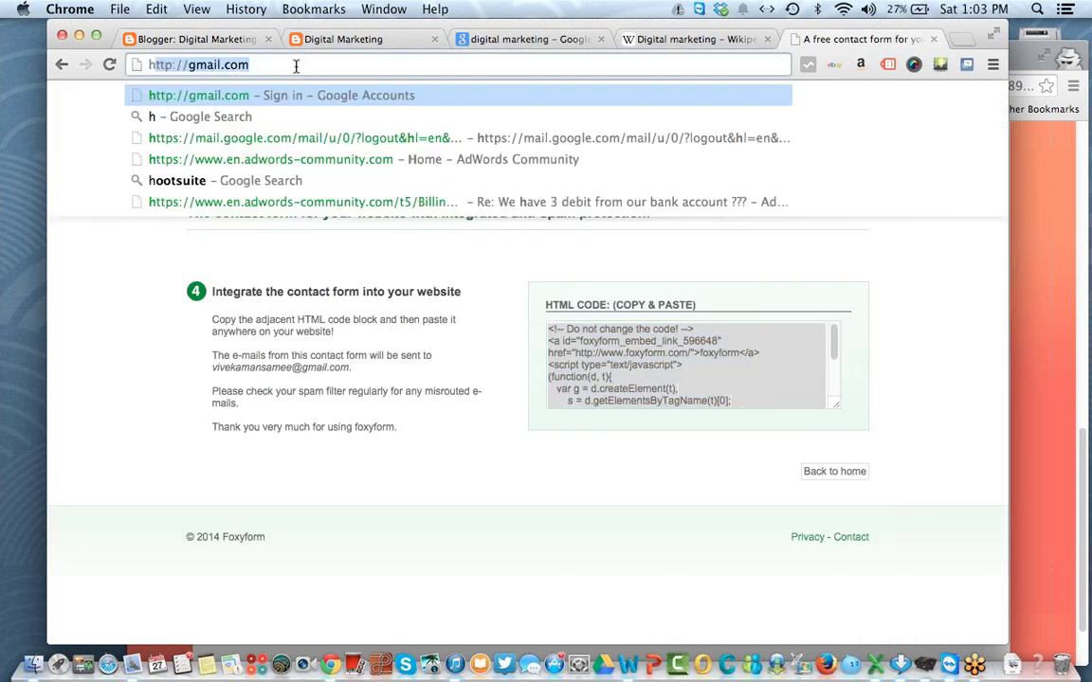
type("imantra")
key("Return")
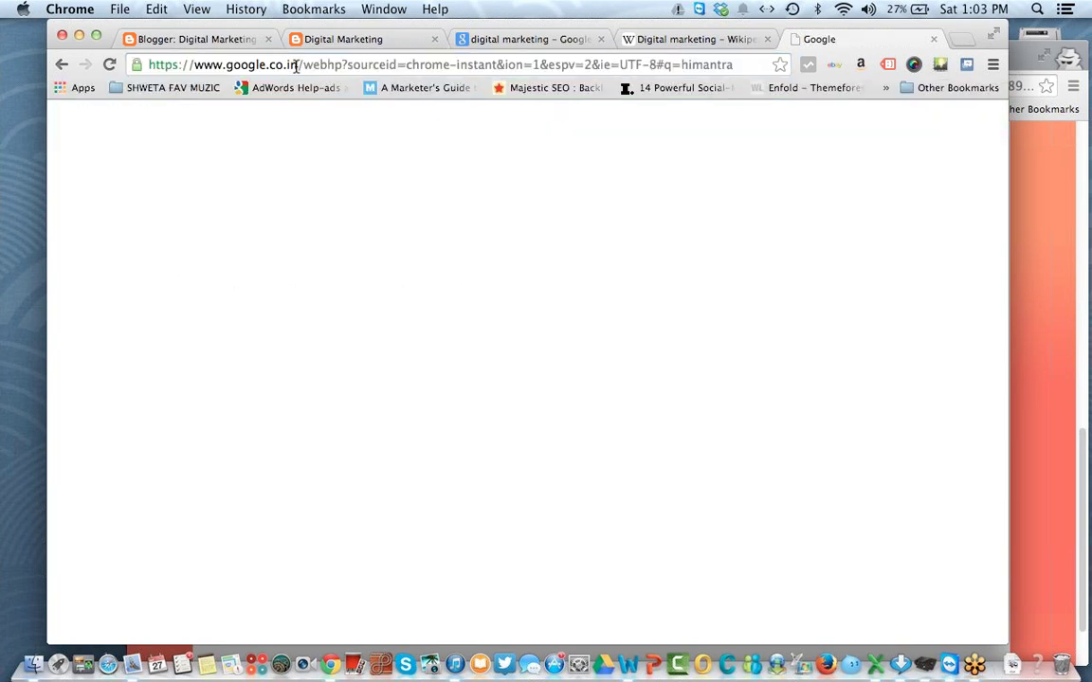
Step: Browse the Himantra.com coupon site from the search results, then return to Blogger's Earnings AdSense page
left_click(176, 261)
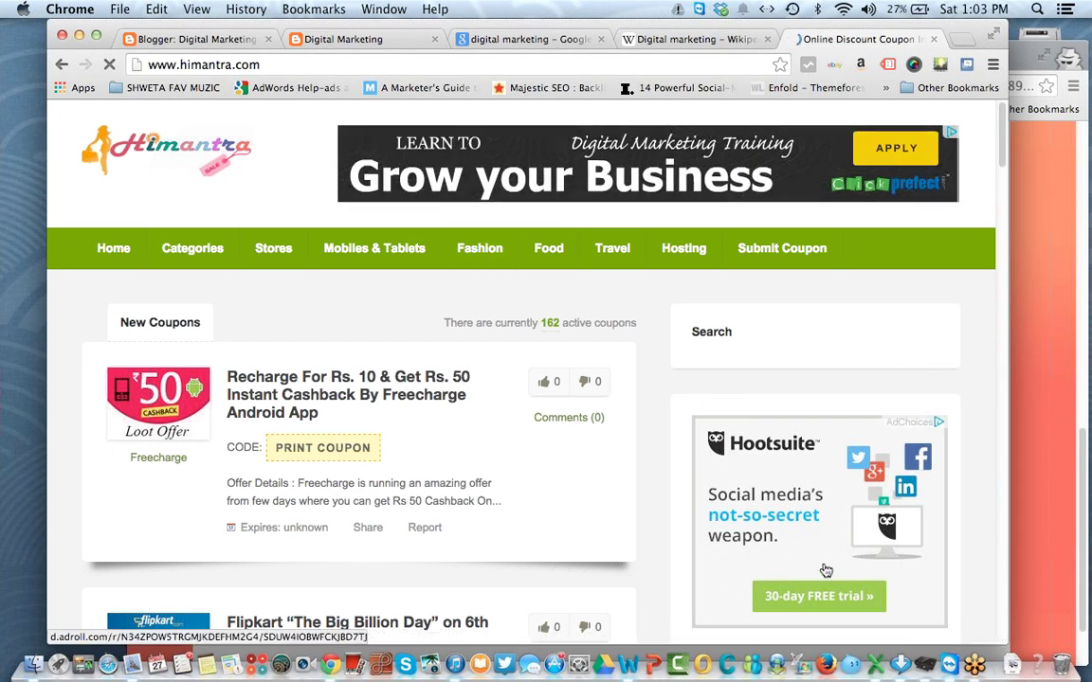
scroll(825, 570, "down", 1)
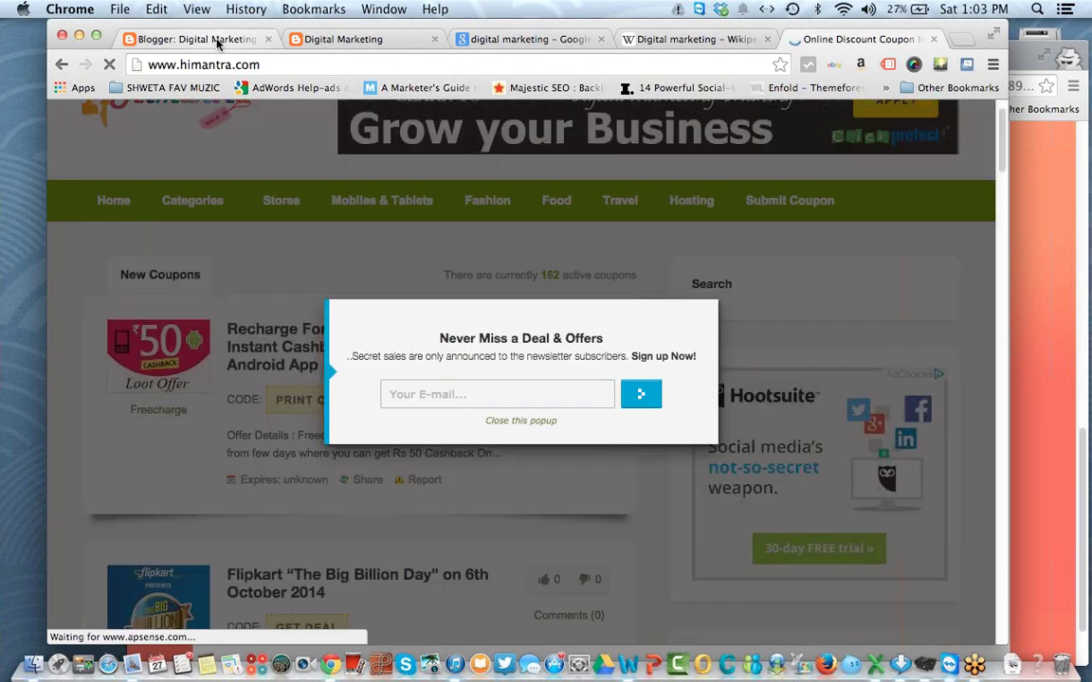
left_click(218, 40)
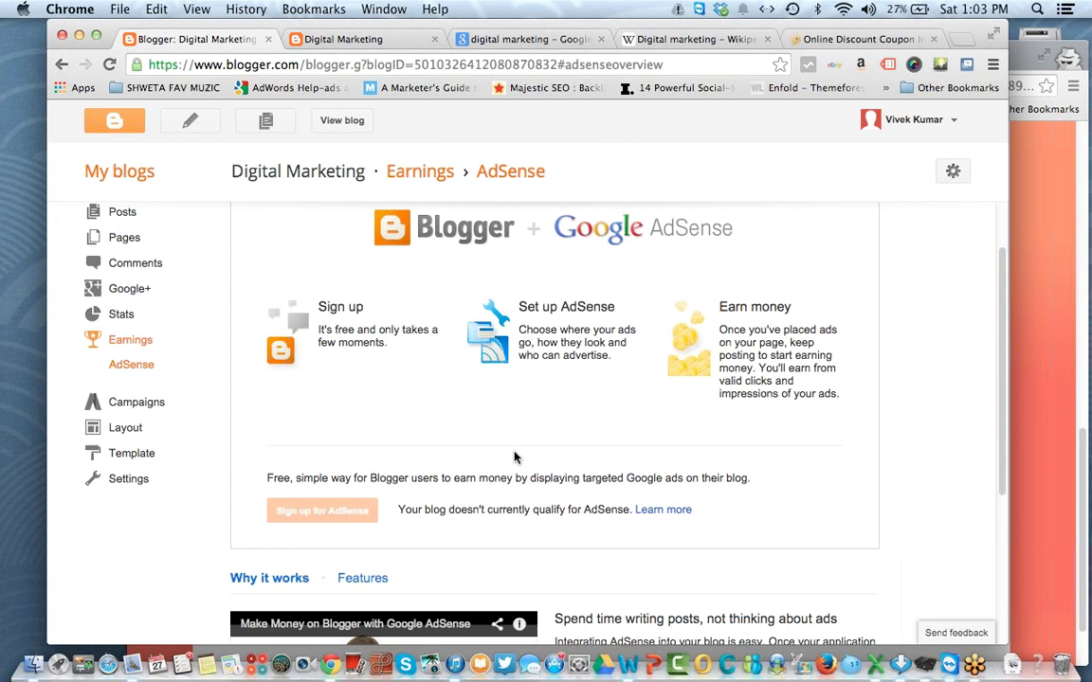
Step: Open the Earnings Campaigns page, which offers AdWords promotion to grow the blog's audience
scroll(515, 458, "up", 1)
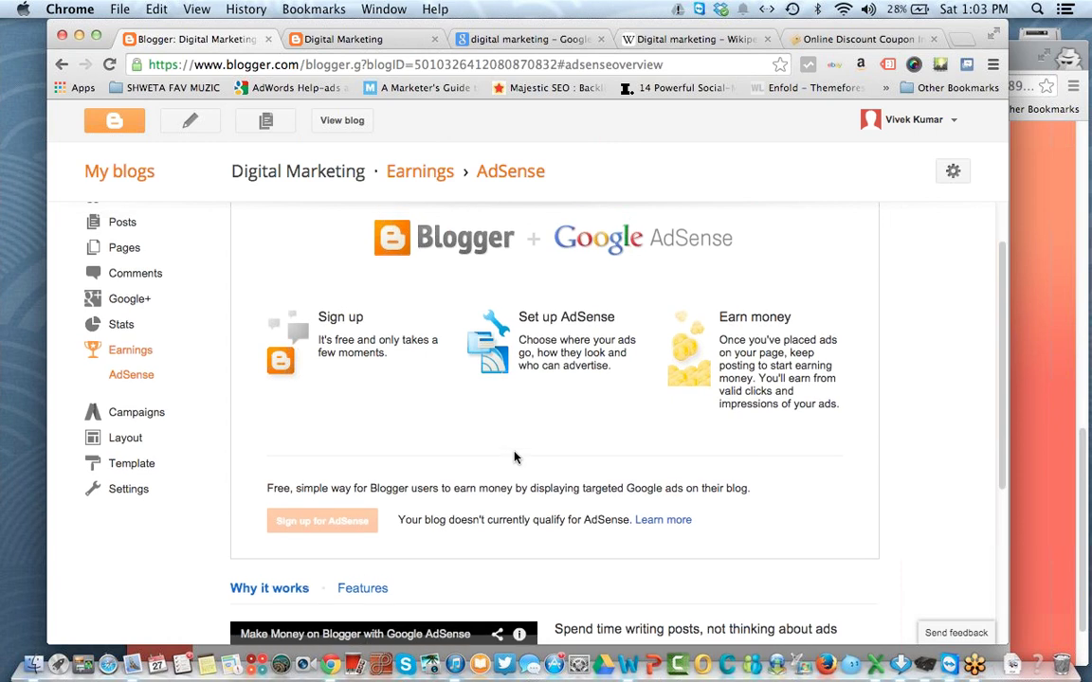
scroll(515, 457, "up", 3)
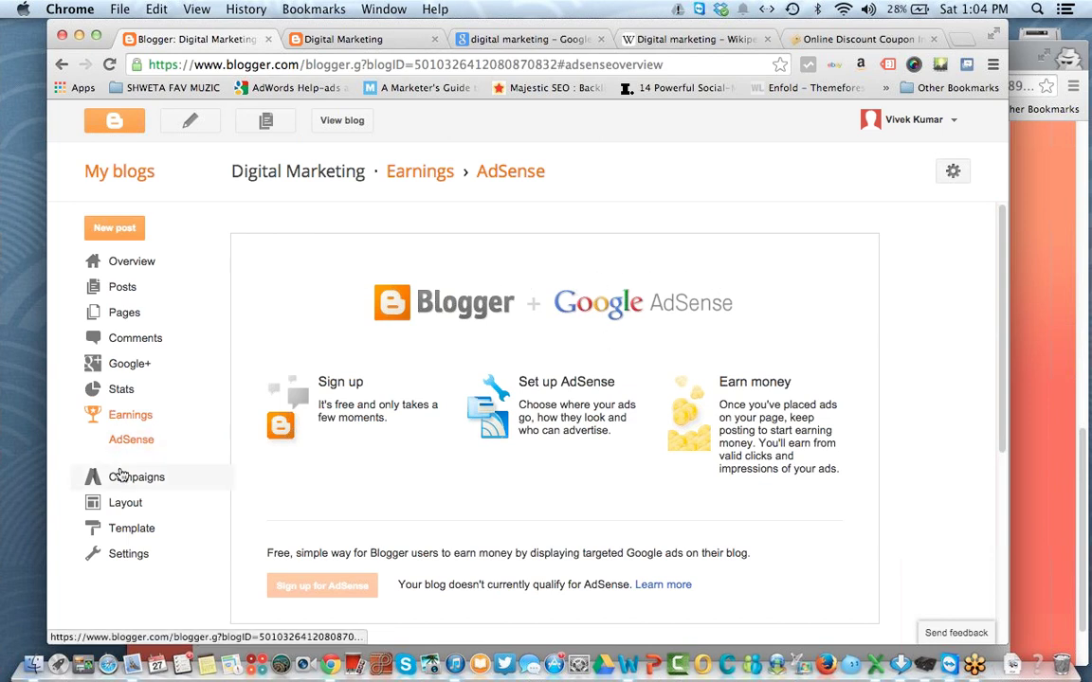
left_click(139, 441)
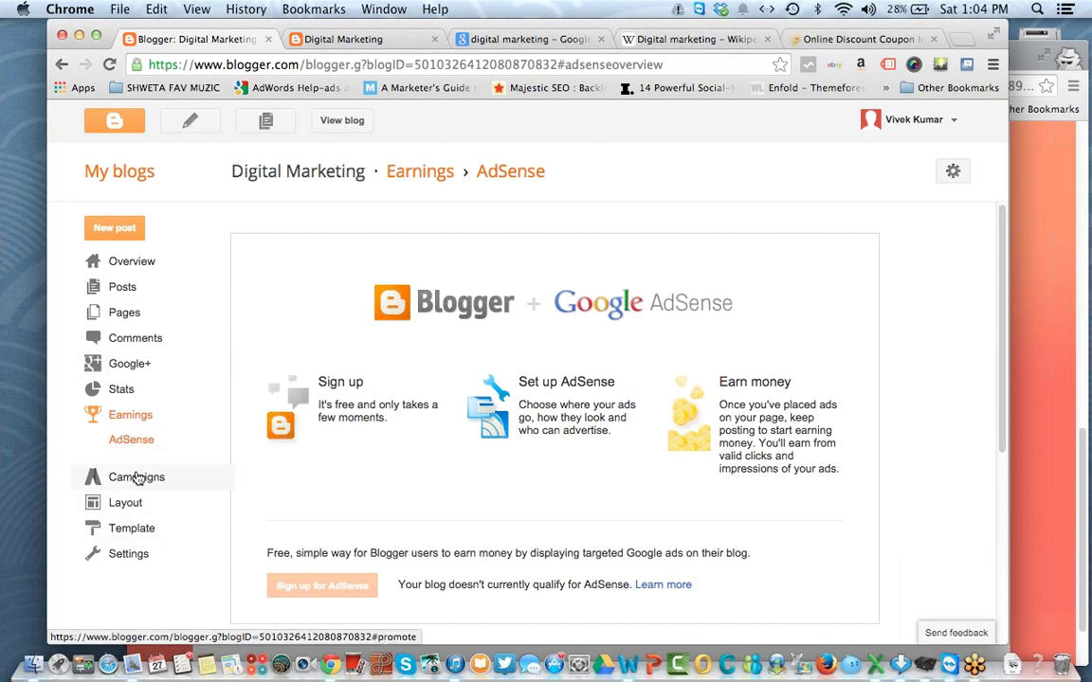
left_click(136, 478)
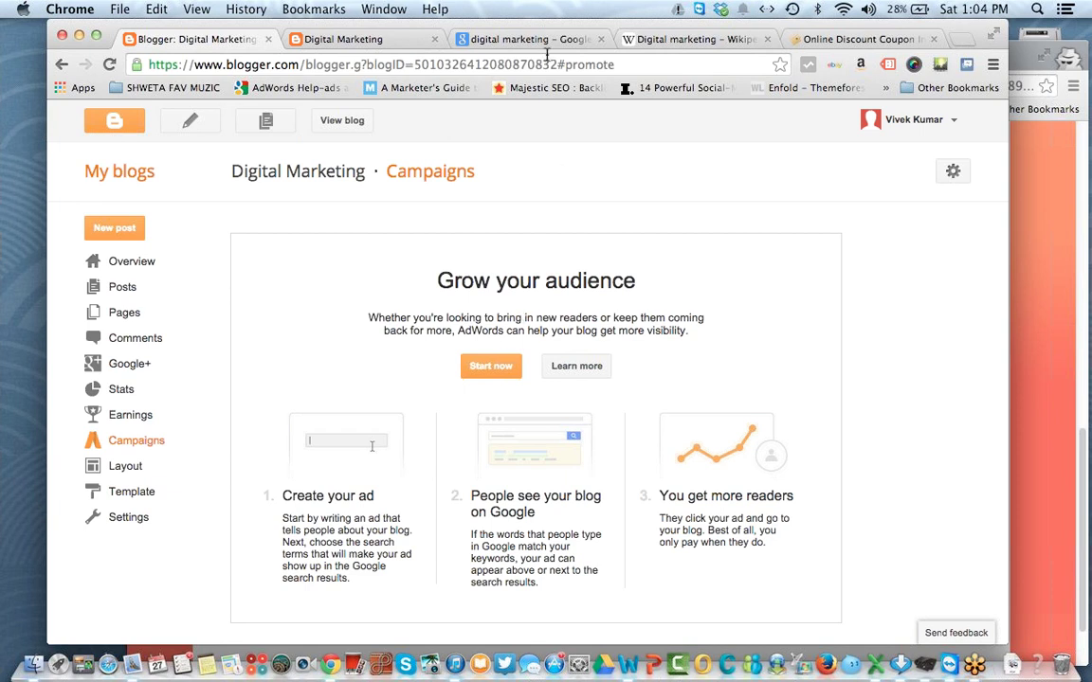
Step: Highlight the paid ads in the 'digital marketing' Google results, then open Blogger's Layout page
left_click(491, 39)
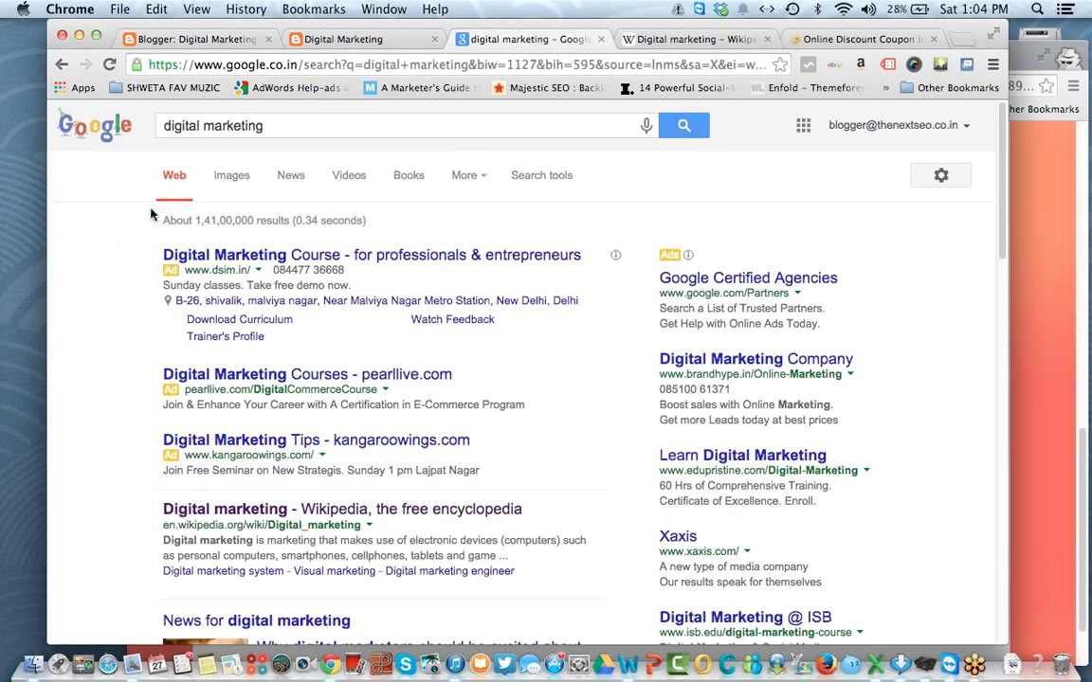
double_click(290, 126)
left_click_drag(162, 252, 824, 370)
left_click(915, 299)
left_click_drag(112, 252, 299, 244)
left_click(108, 249)
left_click(101, 210)
left_click(210, 41)
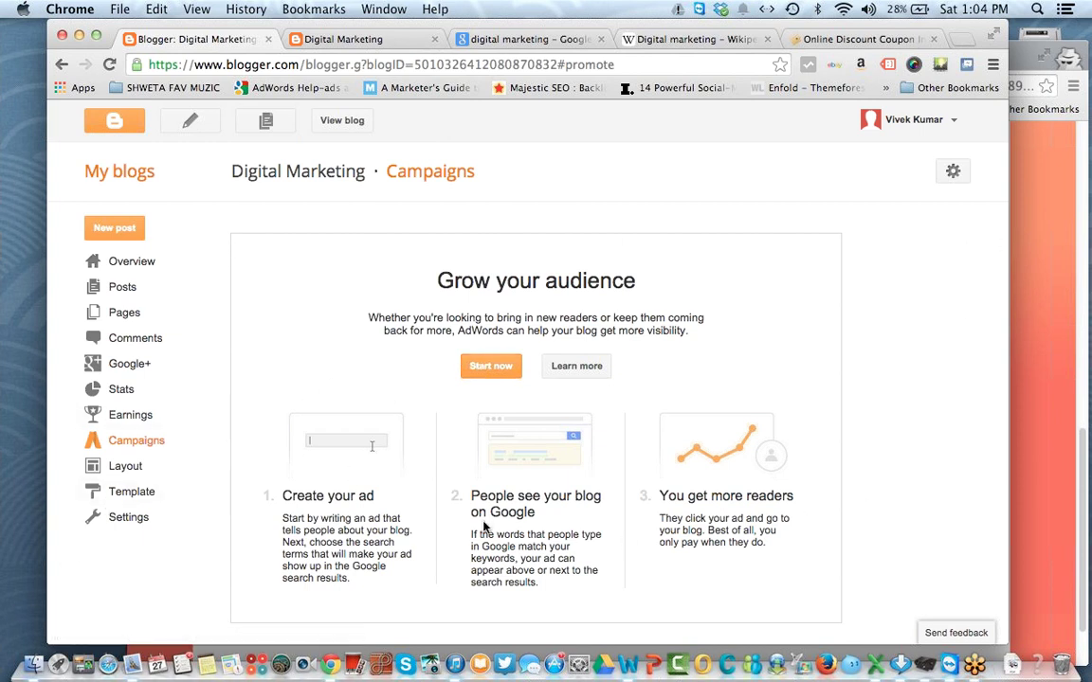
left_click(150, 473)
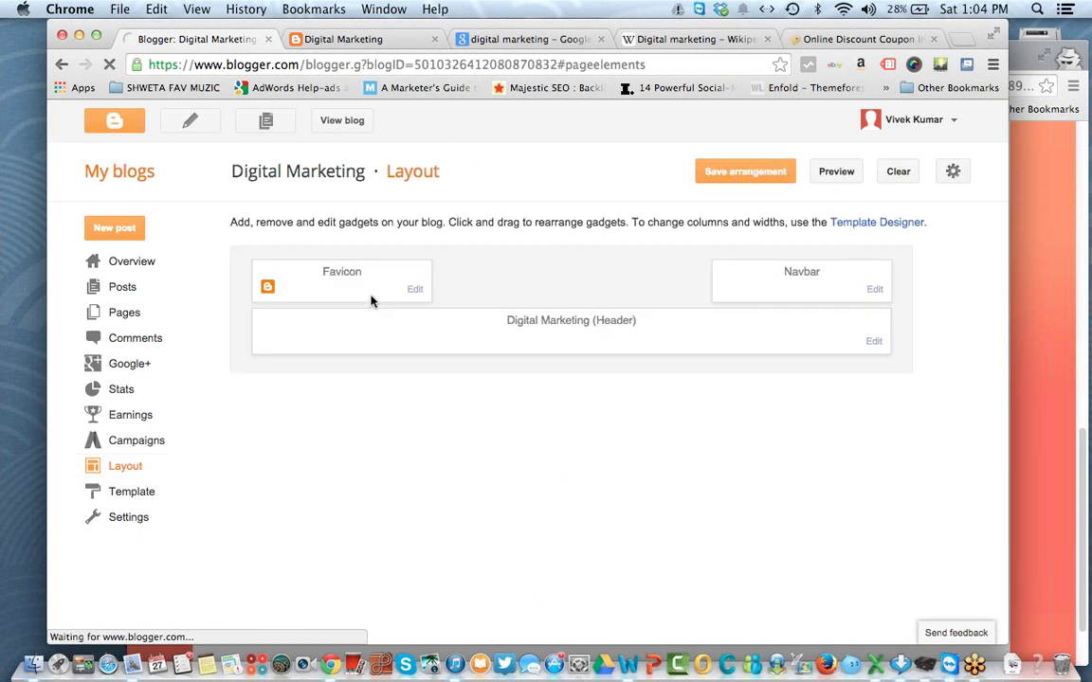
Step: Glance at the live blog, then remove the About Me gadget from the layout
left_click(363, 43)
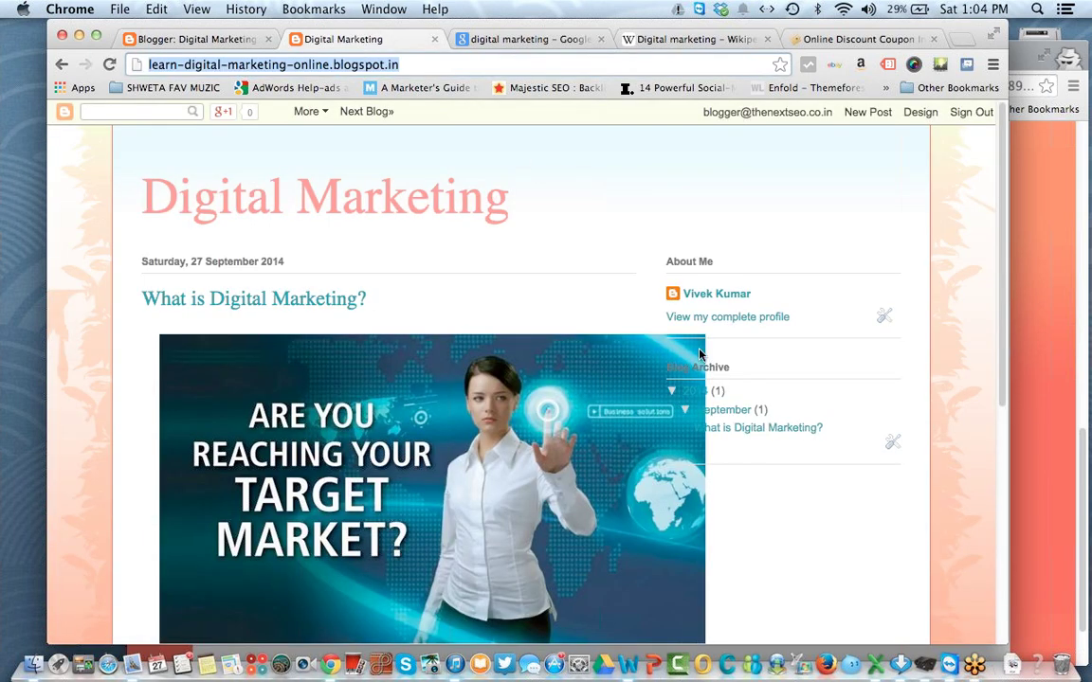
scroll(756, 448, "down", 5)
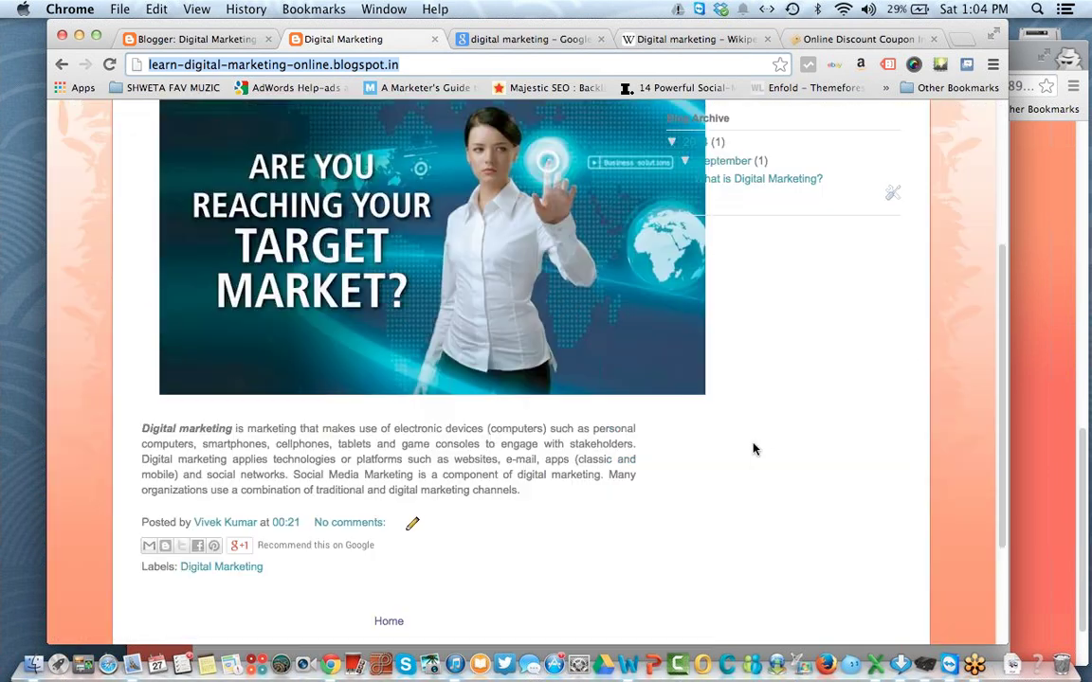
scroll(753, 448, "up", 2)
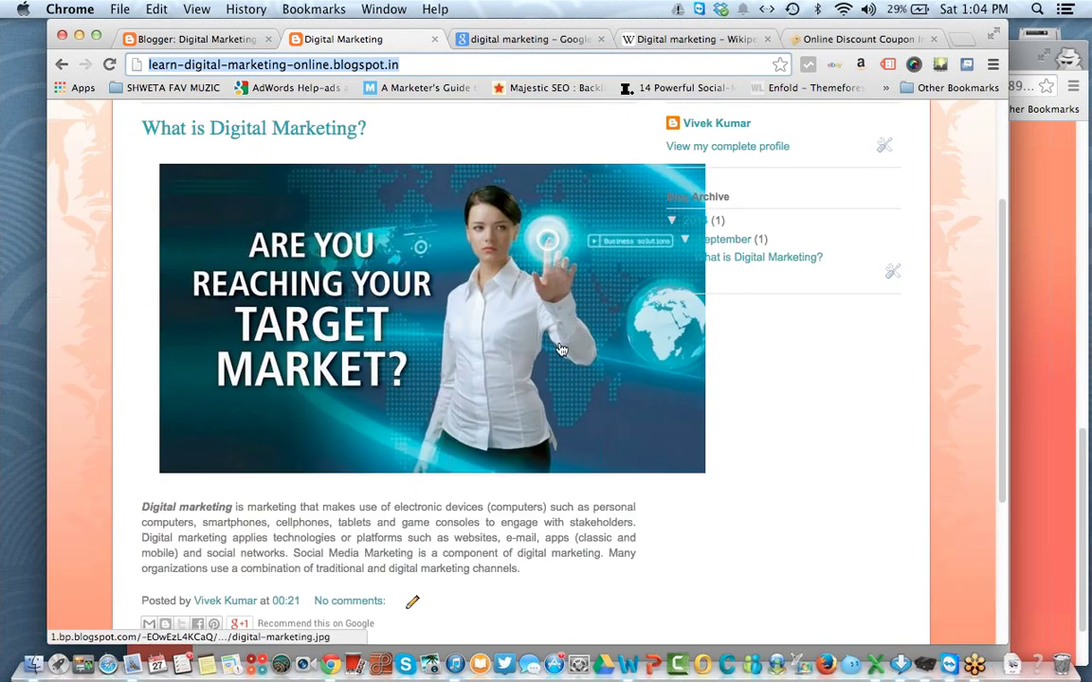
scroll(582, 375, "up", 2)
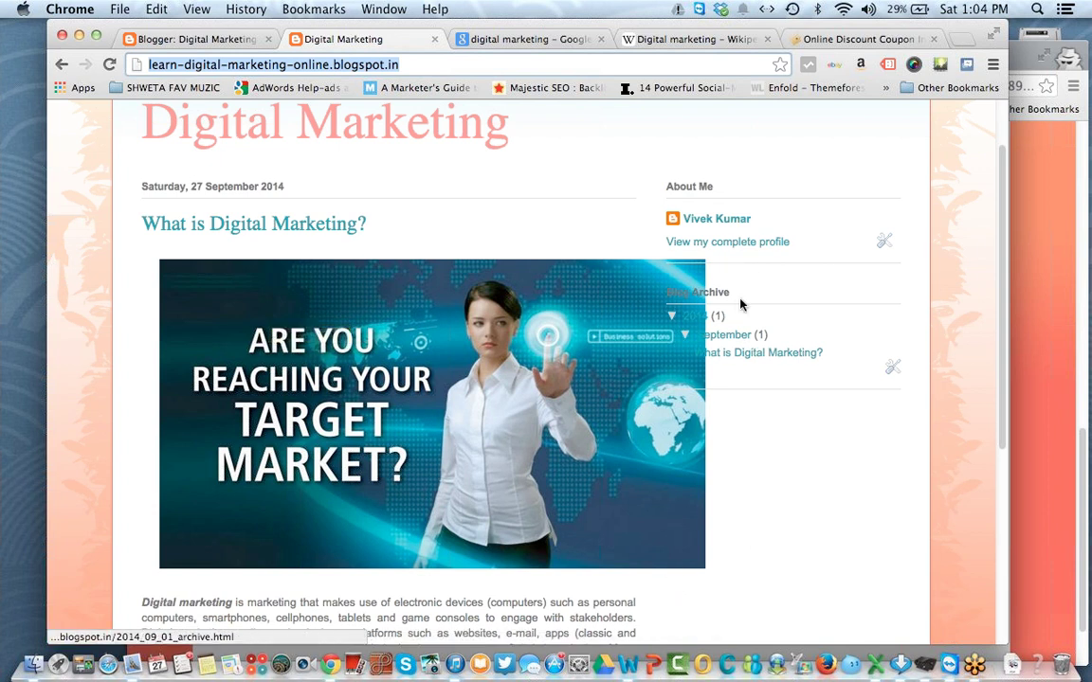
left_click(887, 244)
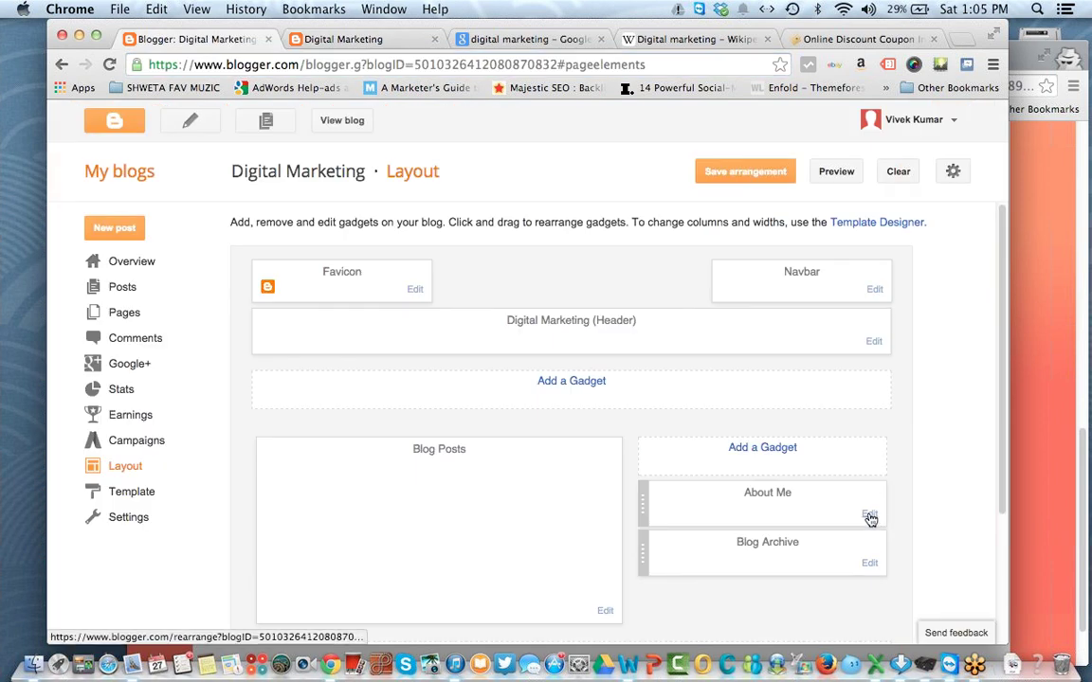
left_click(870, 517)
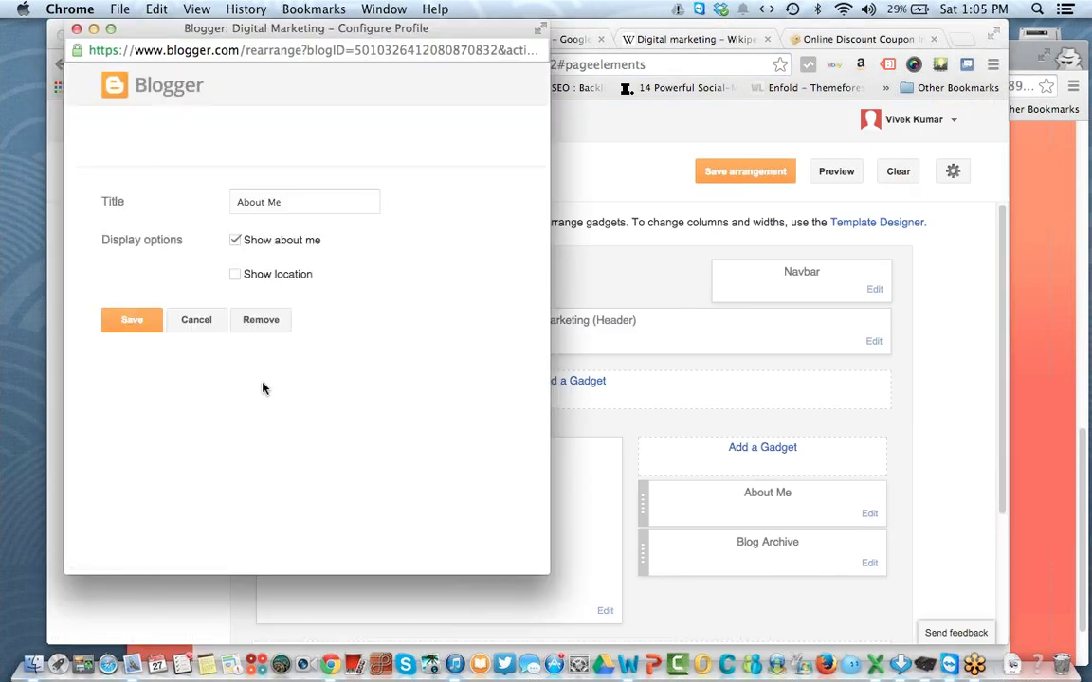
left_click(260, 325)
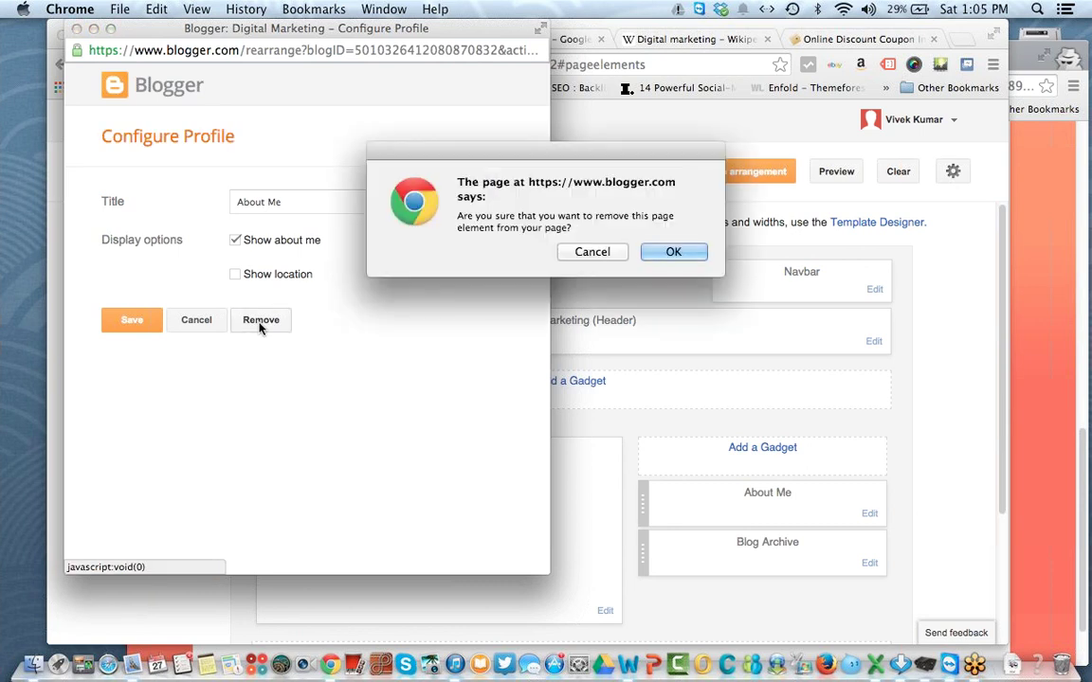
left_click(672, 252)
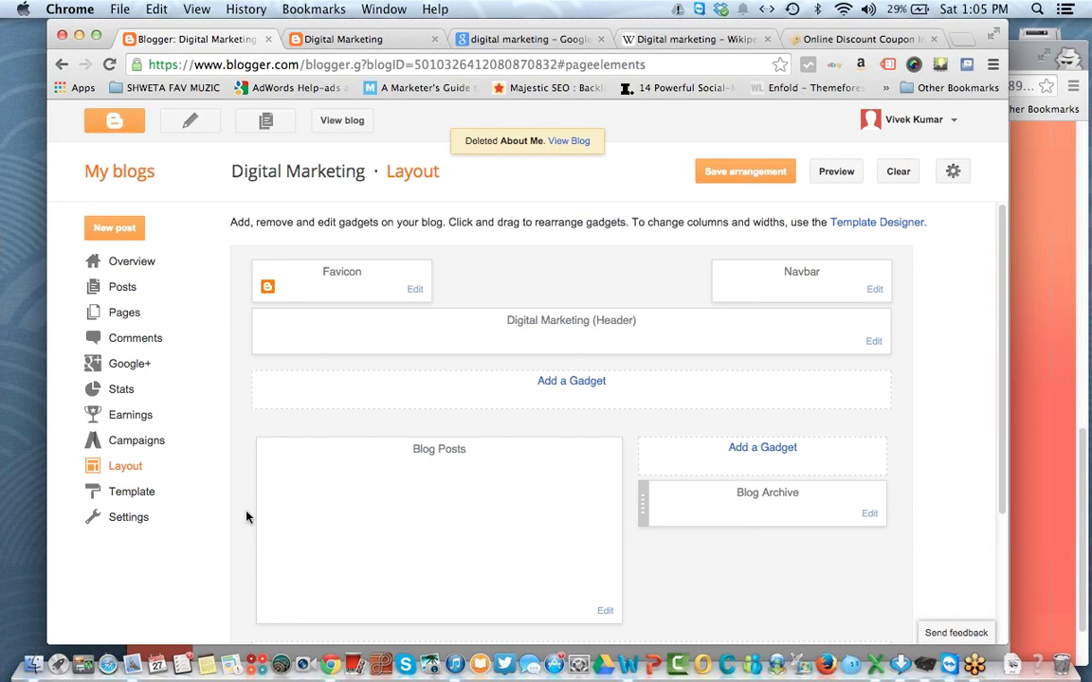
Step: Remove the Blog Archive gadget from the sidebar as well
left_click(867, 512)
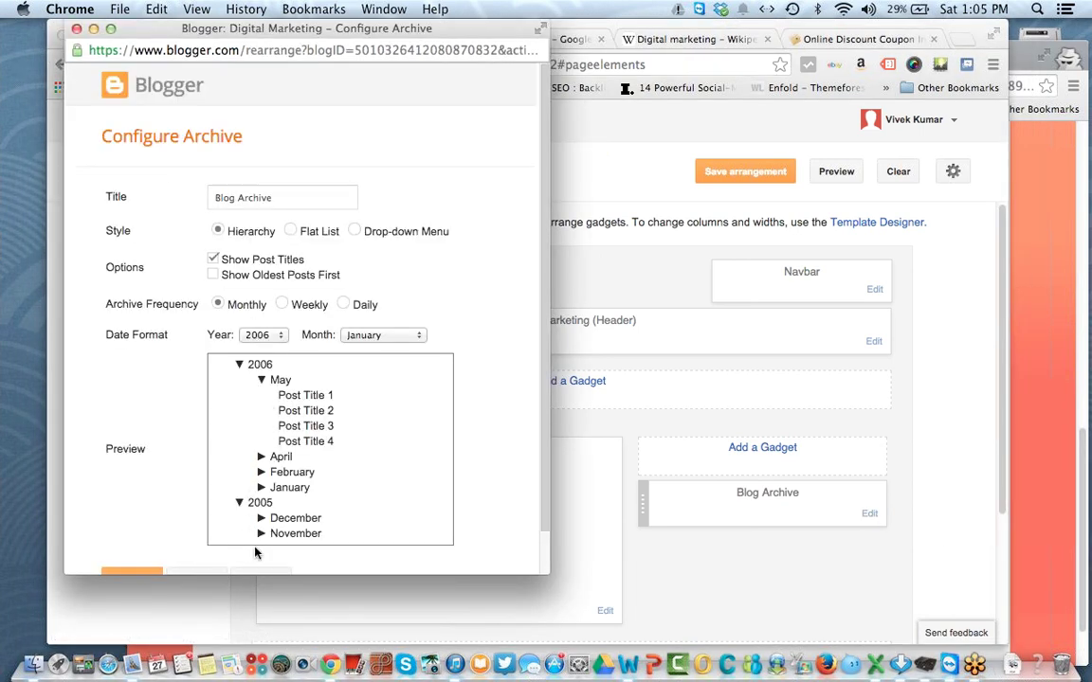
left_click(263, 576)
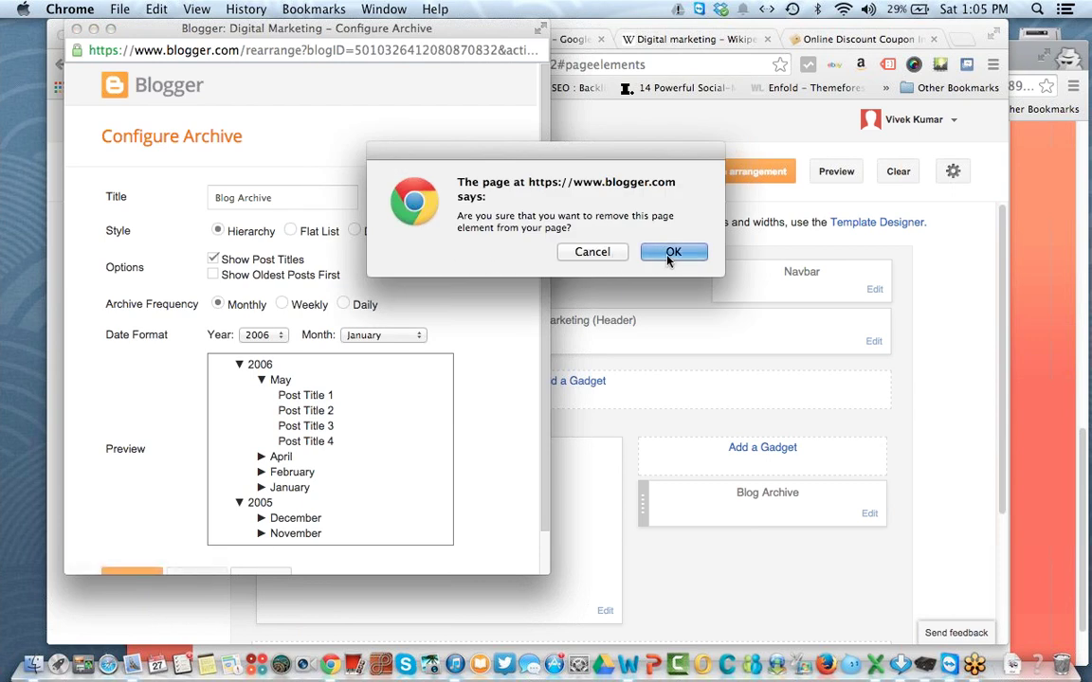
left_click(684, 252)
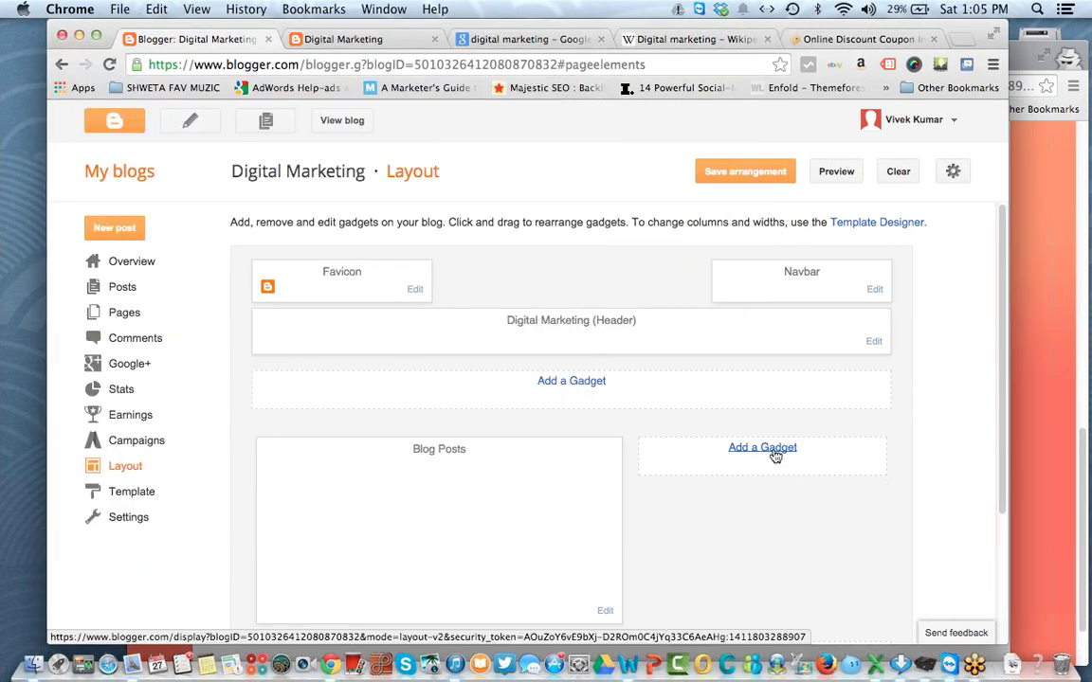
left_click(775, 455)
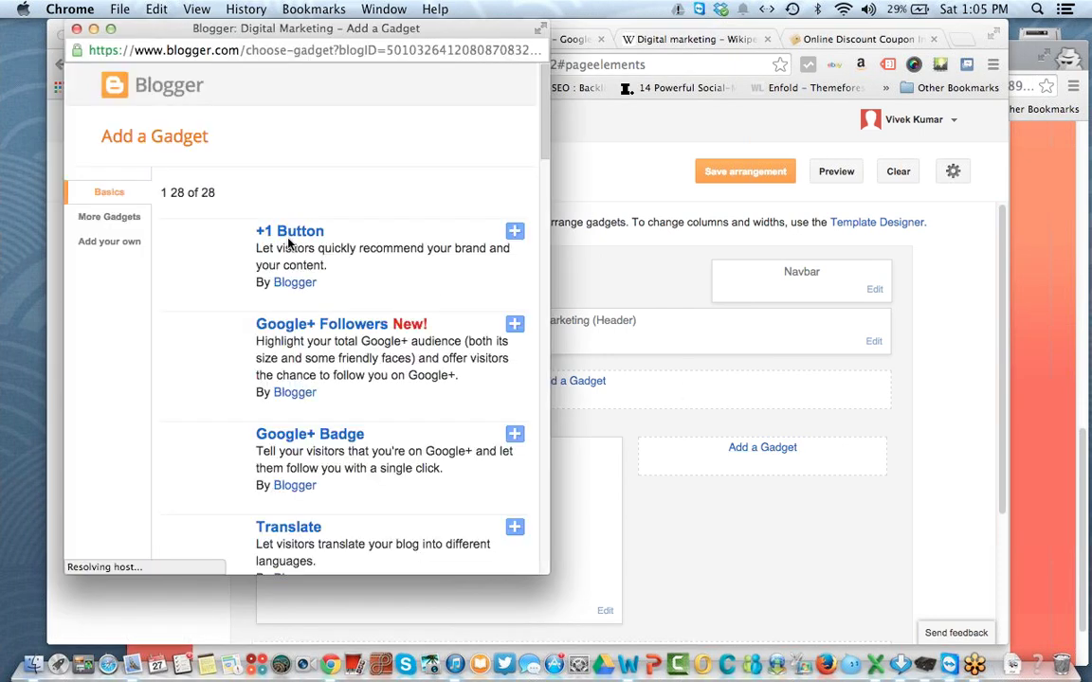
Step: Add the Translate gadget to the sidebar, save the arrangement, and reload the live blog
scroll(350, 118, "down", 10)
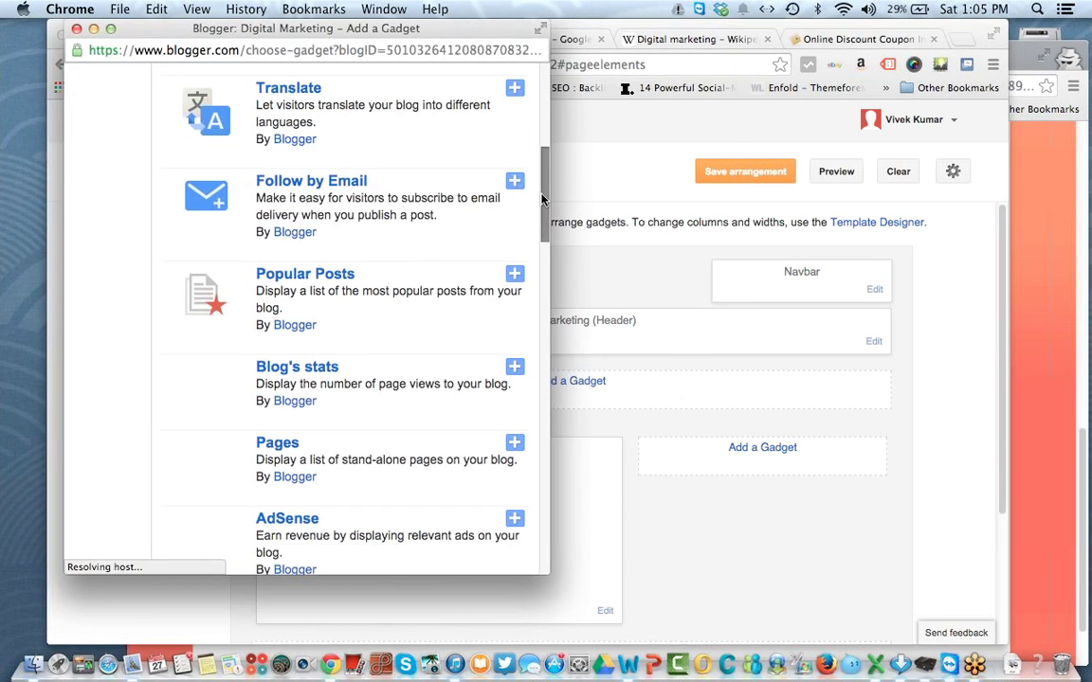
left_click(302, 96)
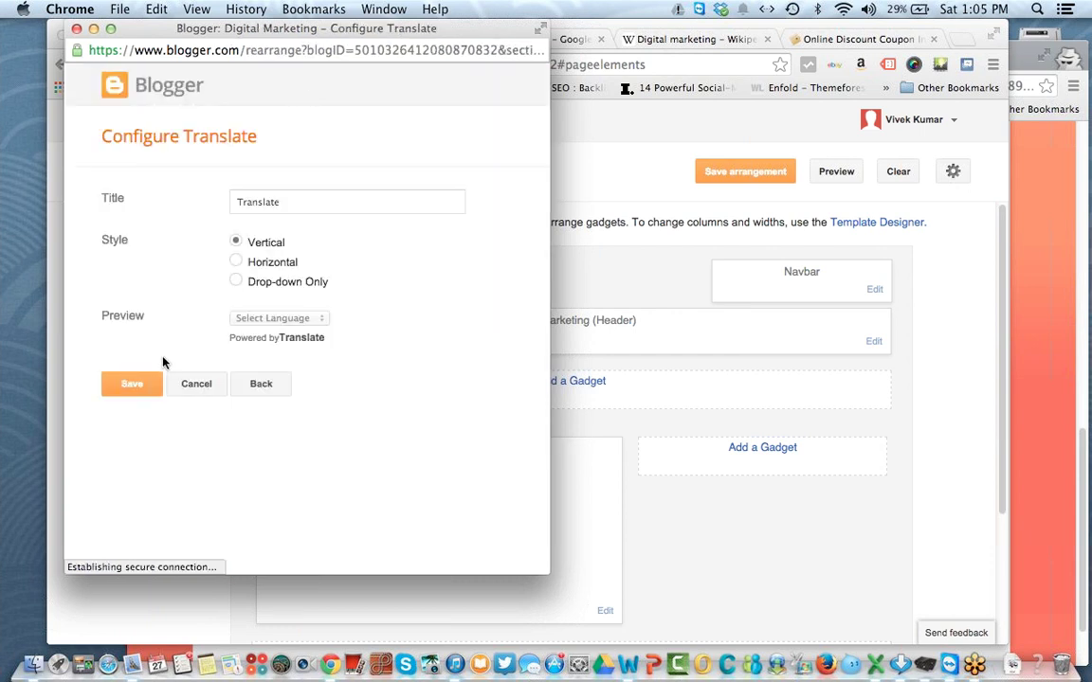
left_click(134, 389)
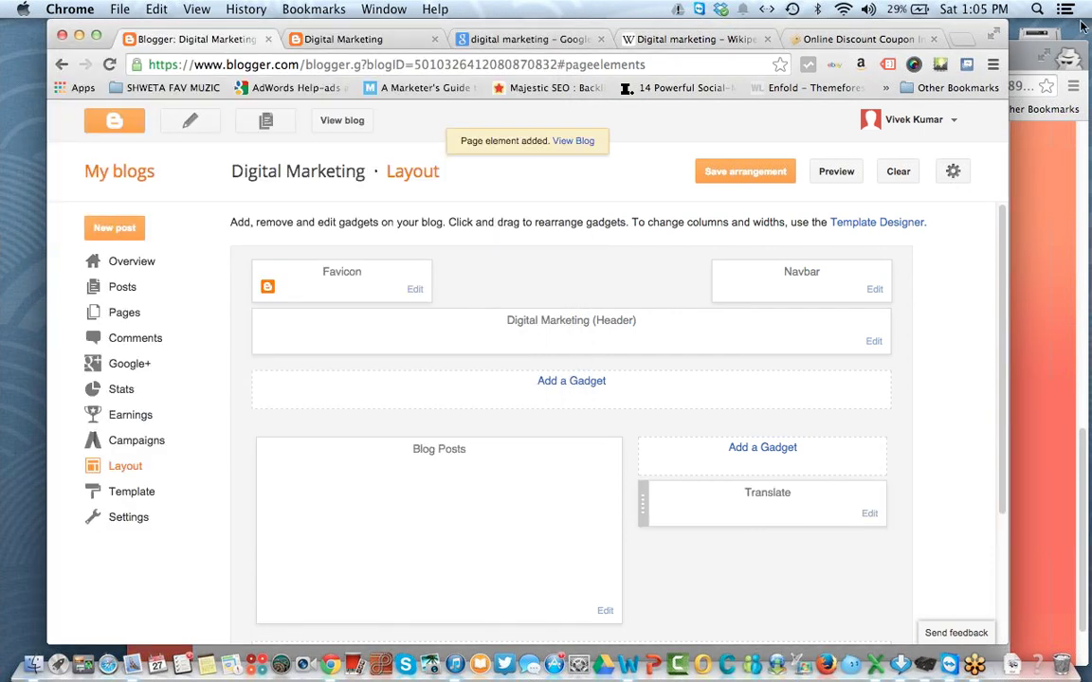
left_click(704, 186)
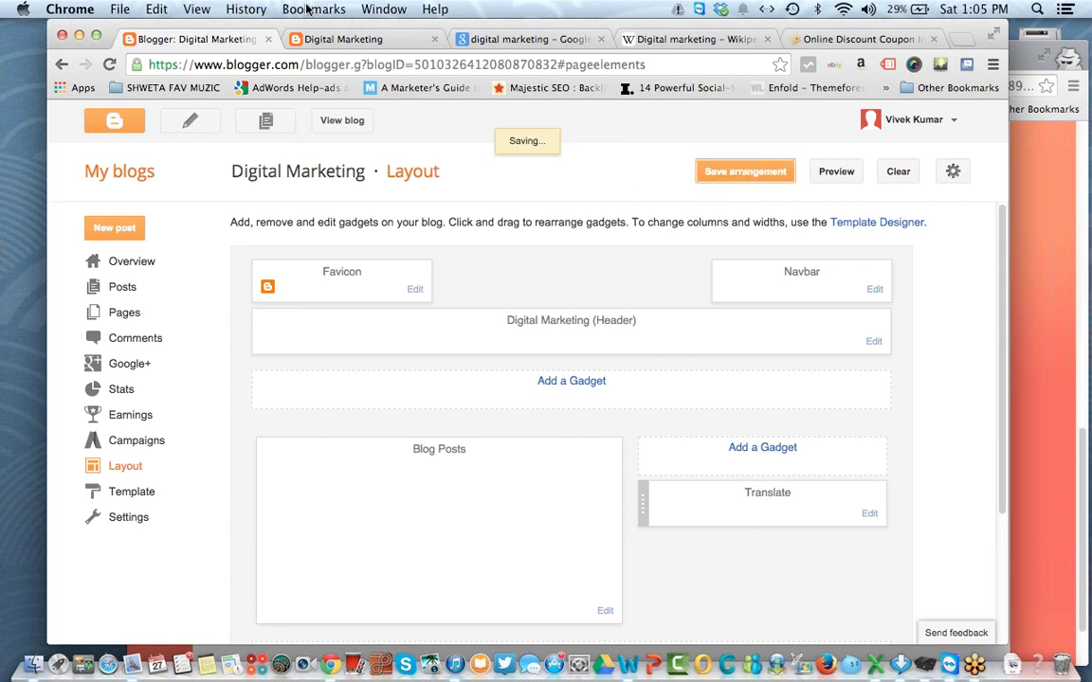
left_click(295, 39)
left_click(109, 66)
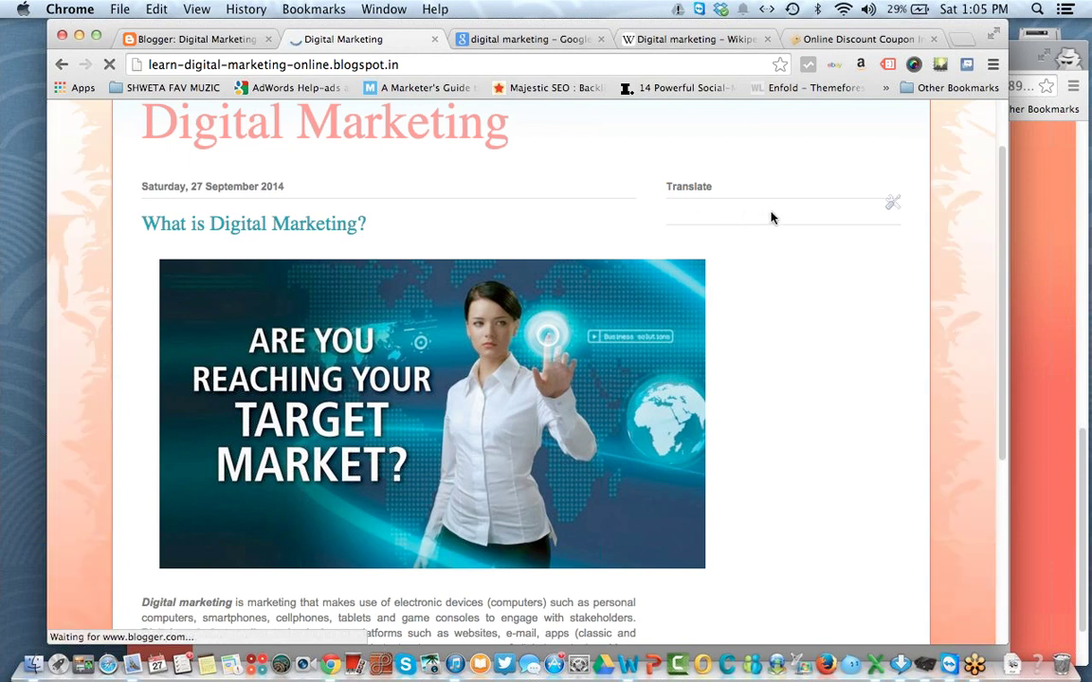
Step: Test the Translate gadget by switching the blog to Bengali and back to English
left_click(758, 221)
left_click(698, 333)
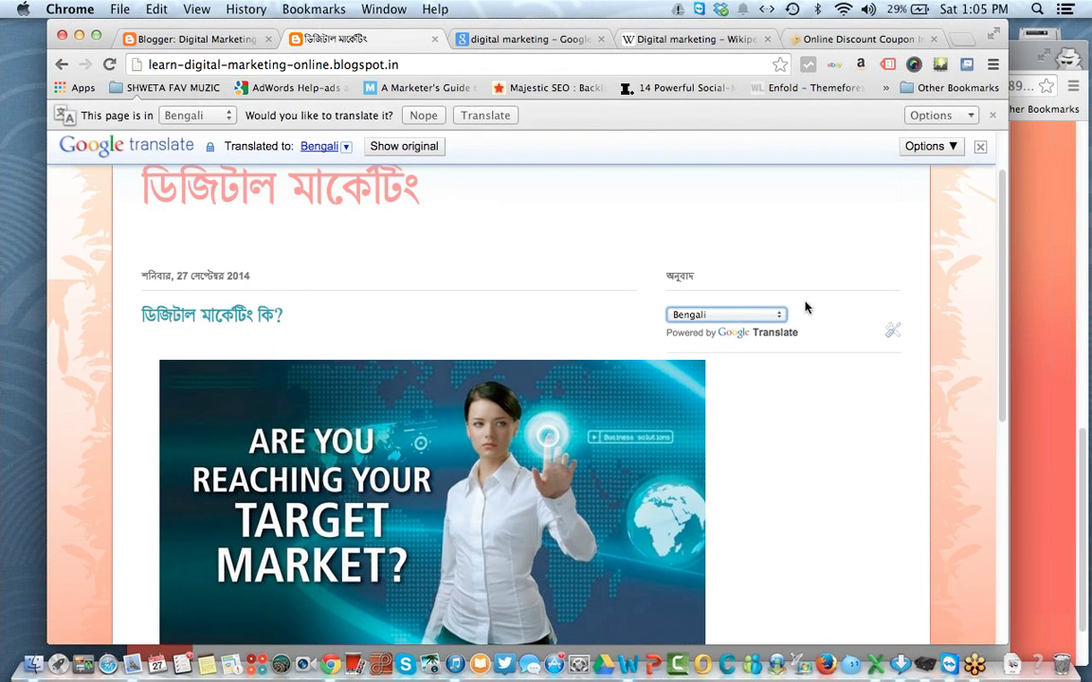
scroll(426, 426, "down", 5)
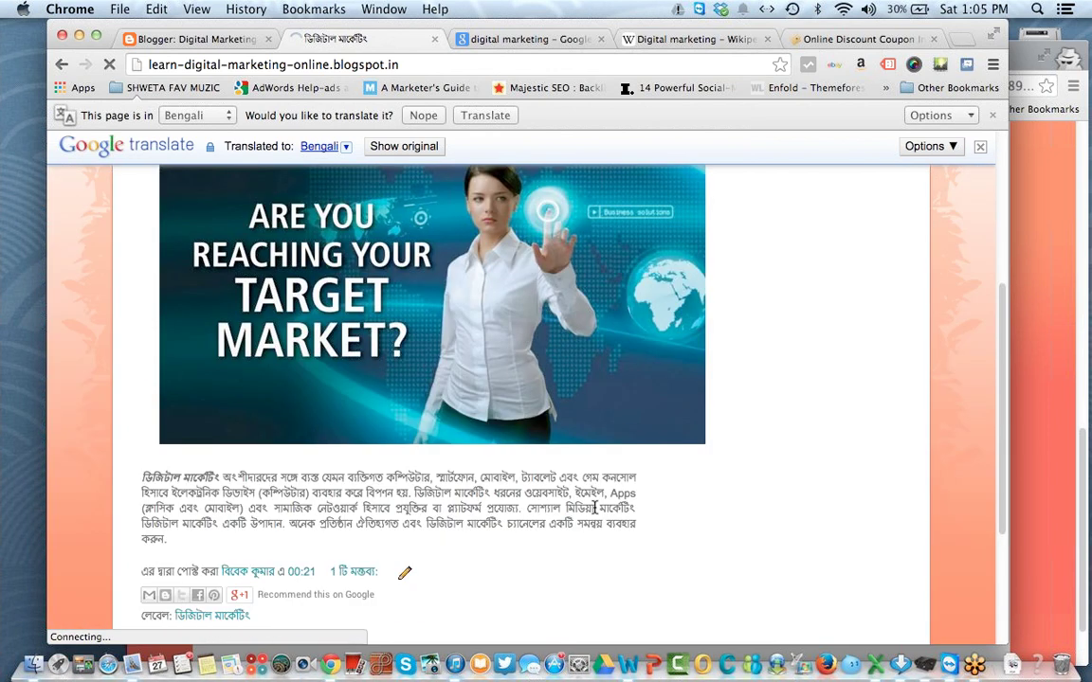
scroll(516, 300, "down", 2)
scroll(515, 300, "up", 10)
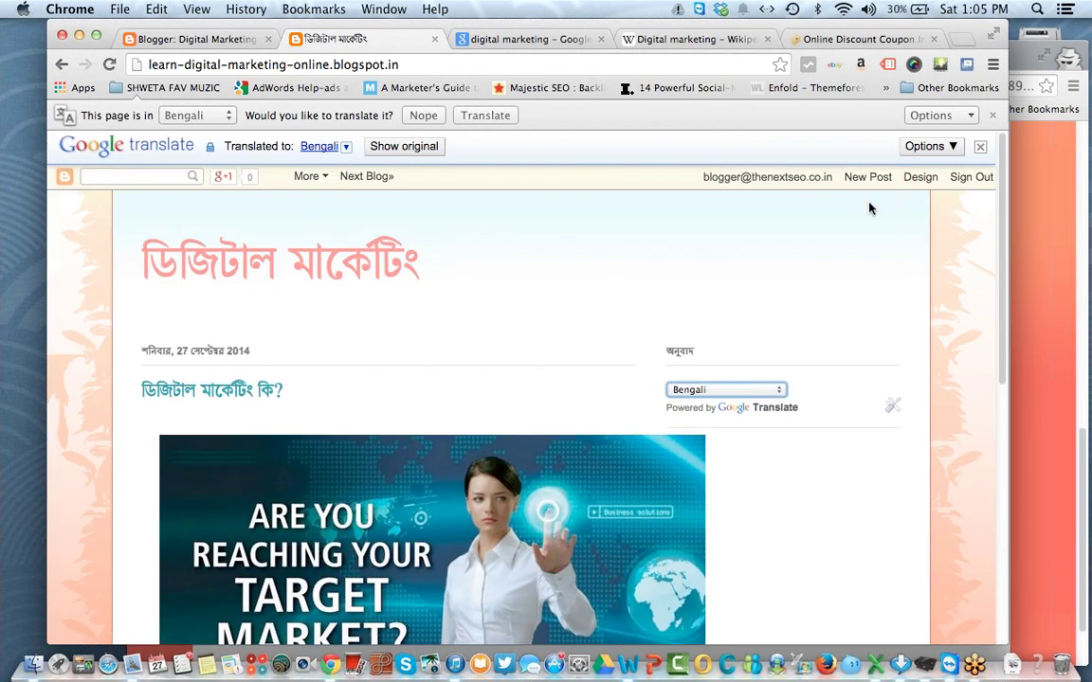
left_click(690, 388)
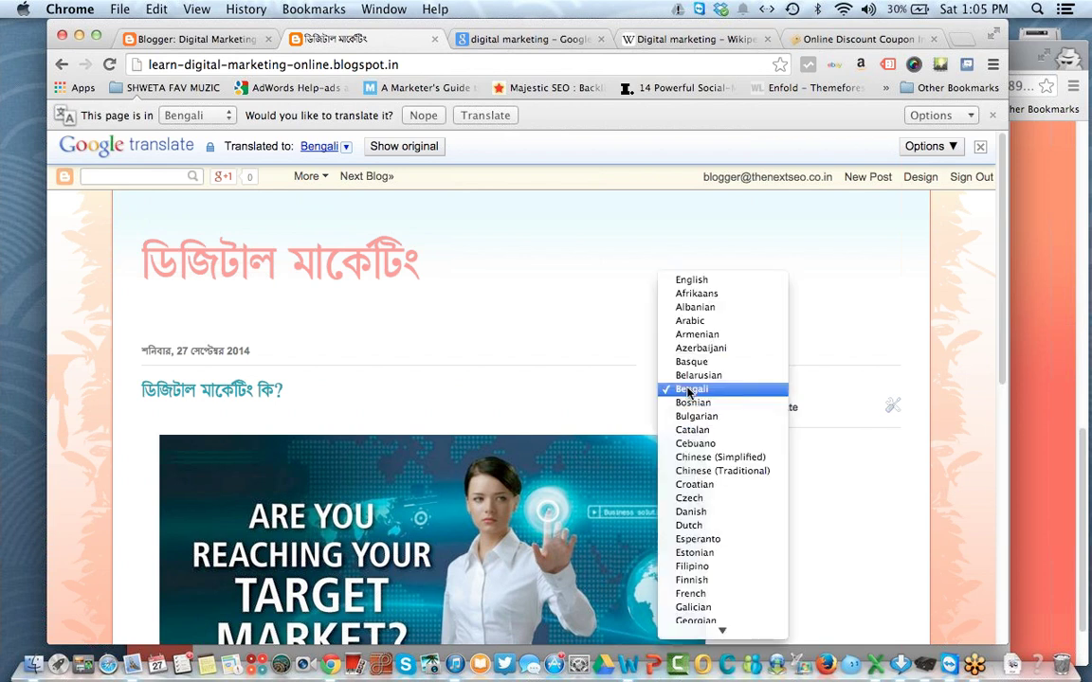
left_click(694, 281)
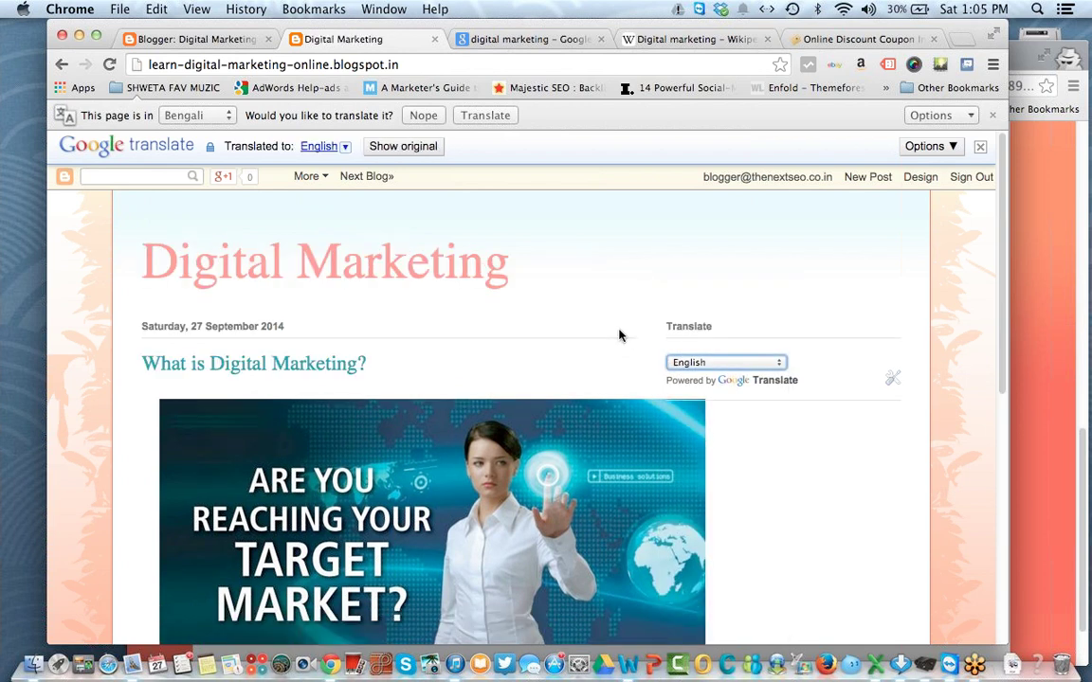
left_click(403, 149)
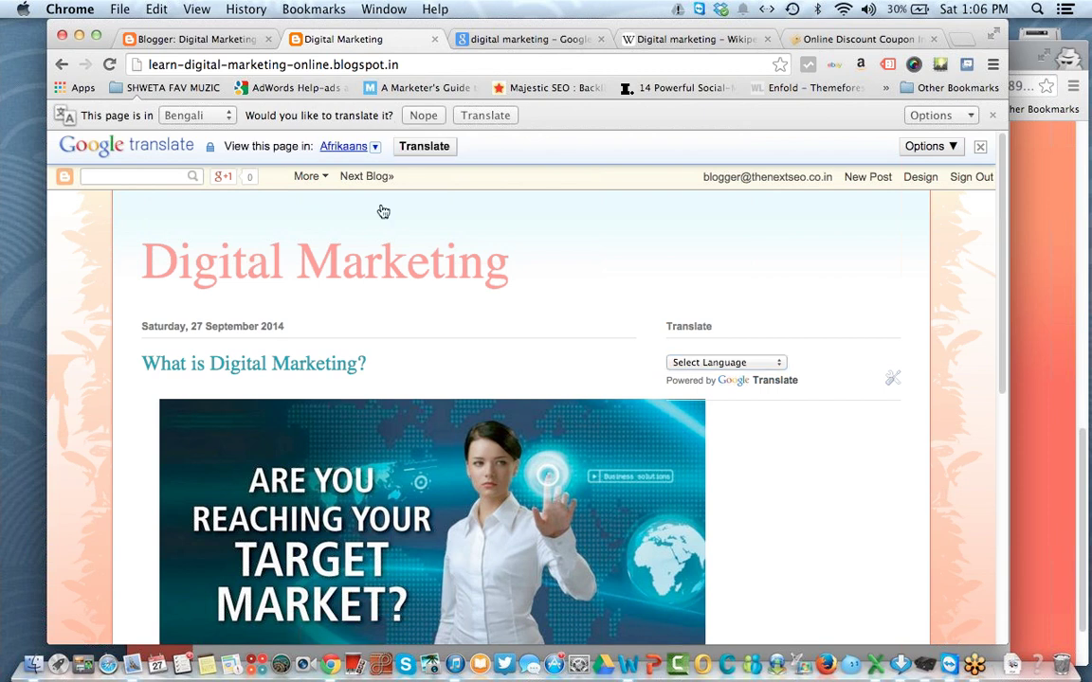
left_click(980, 146)
left_click(180, 40)
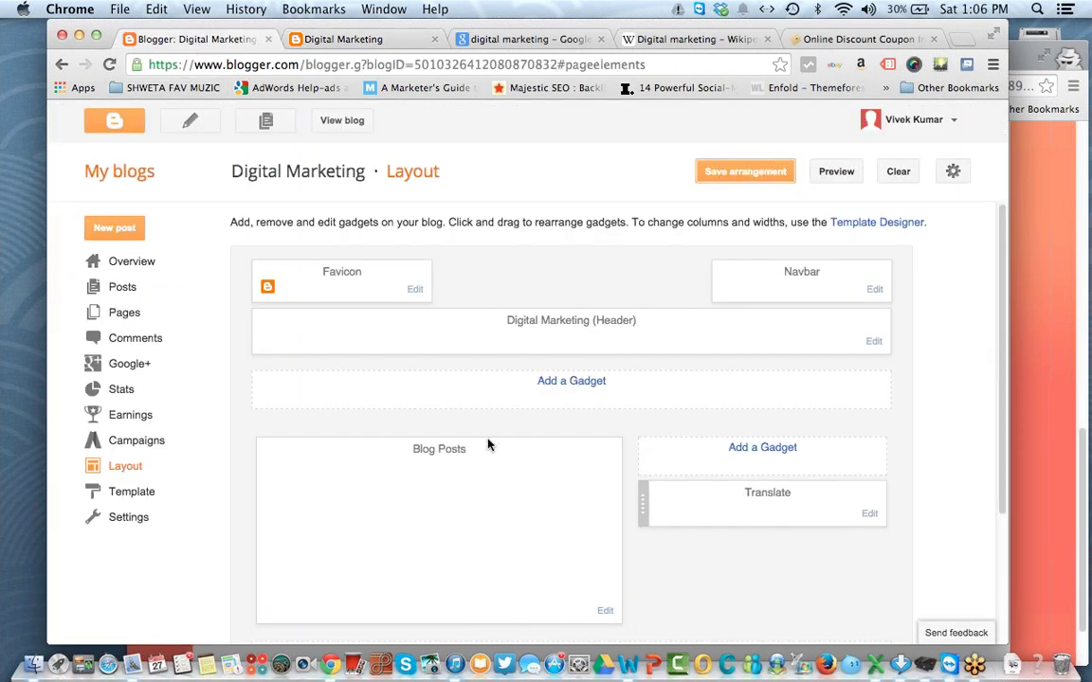
Step: Add a Popular Posts gadget to the sidebar, save the layout, and reload the blog
left_click(794, 448)
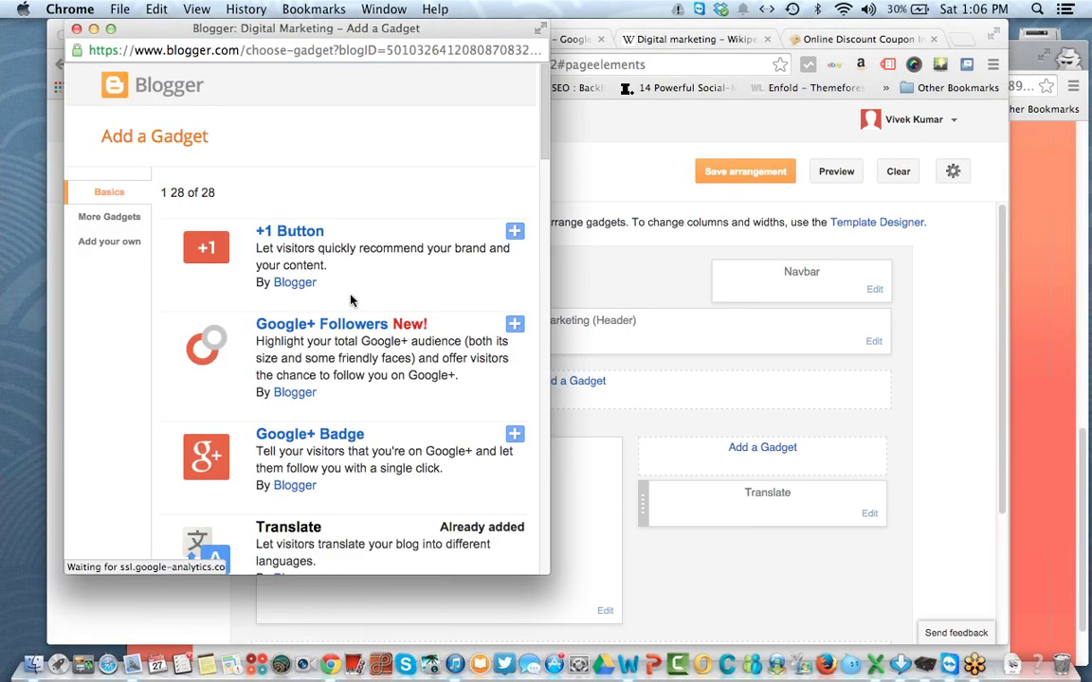
scroll(540, 144, "down", 10)
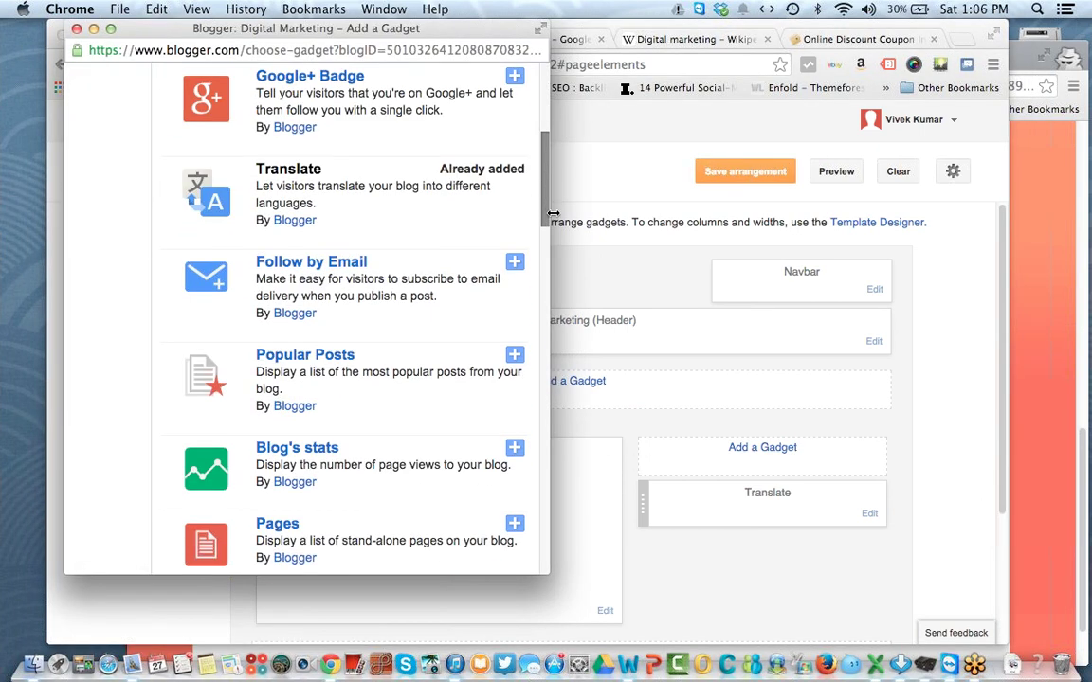
left_click(332, 222)
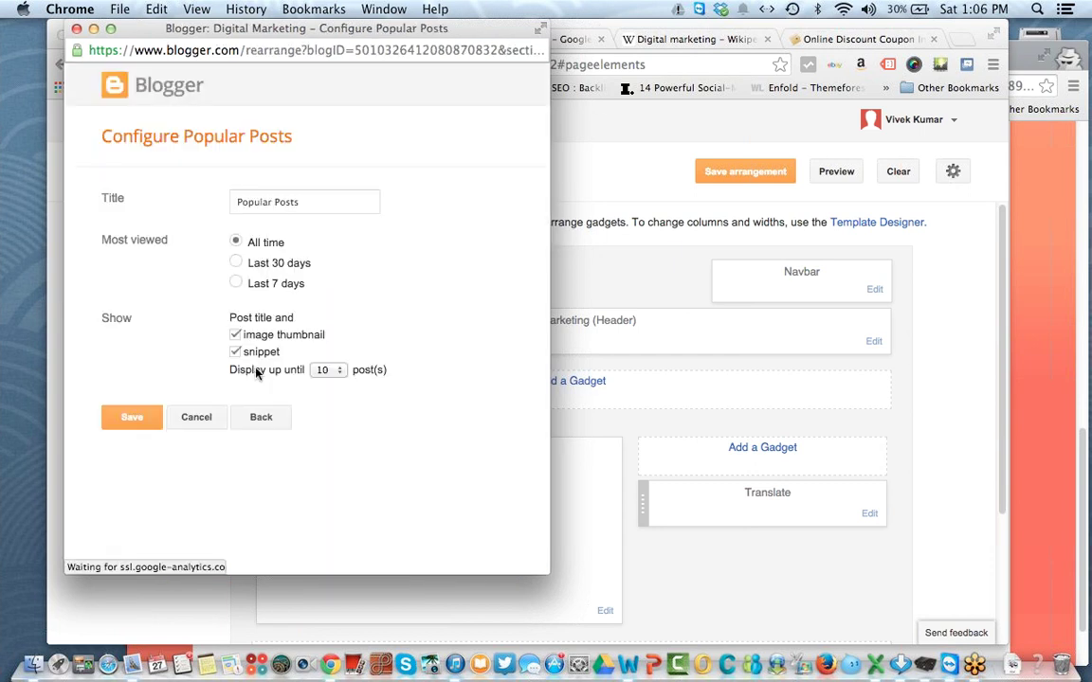
left_click(131, 419)
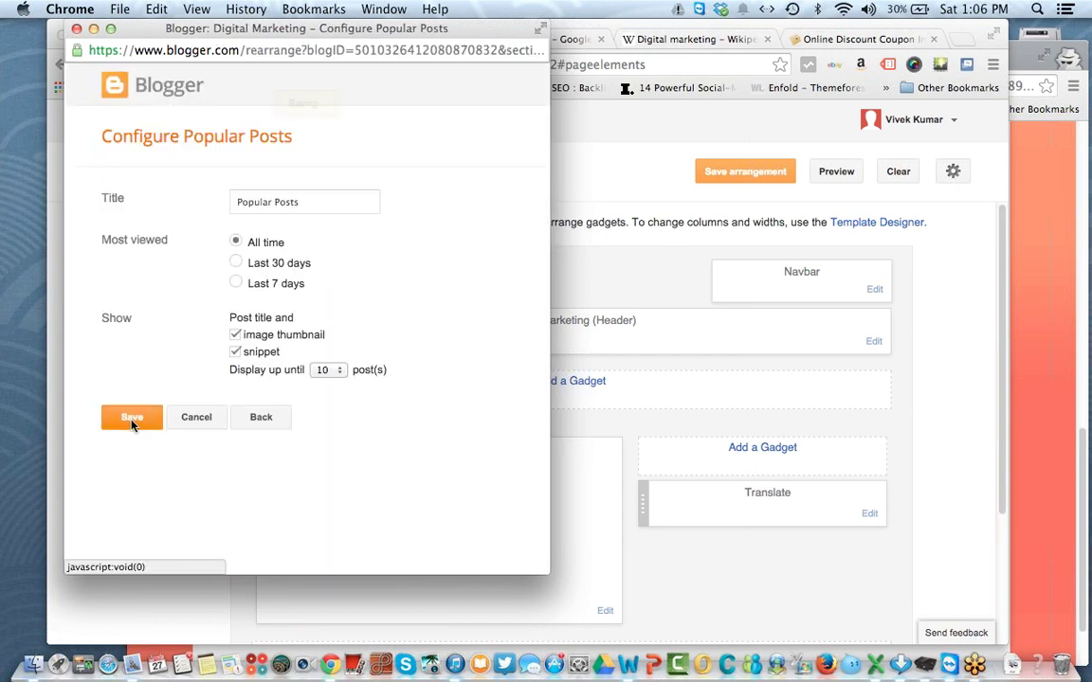
left_click(754, 174)
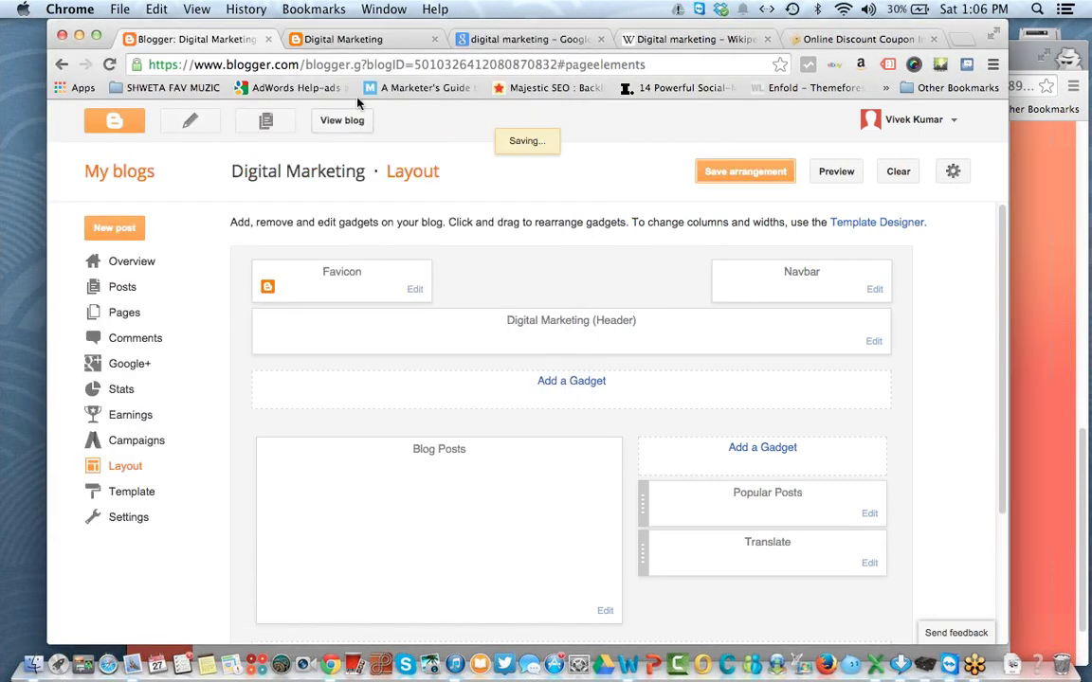
left_click(348, 40)
left_click(107, 66)
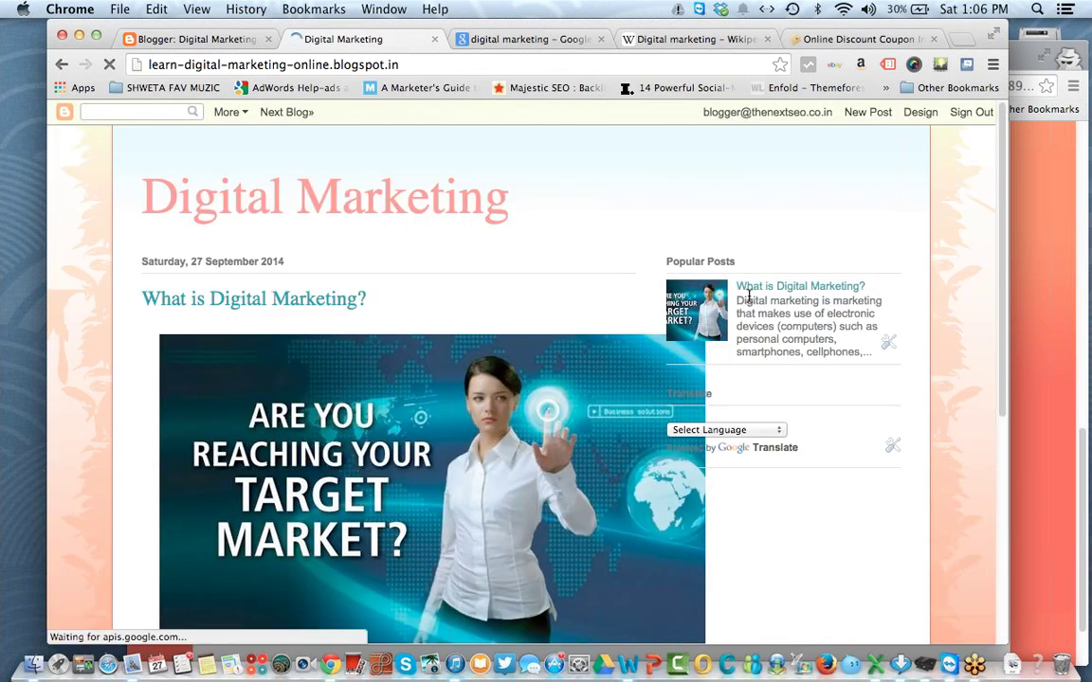
Step: Move Popular Posts below the Translate gadget and save the new order
left_click_drag(665, 262, 787, 299)
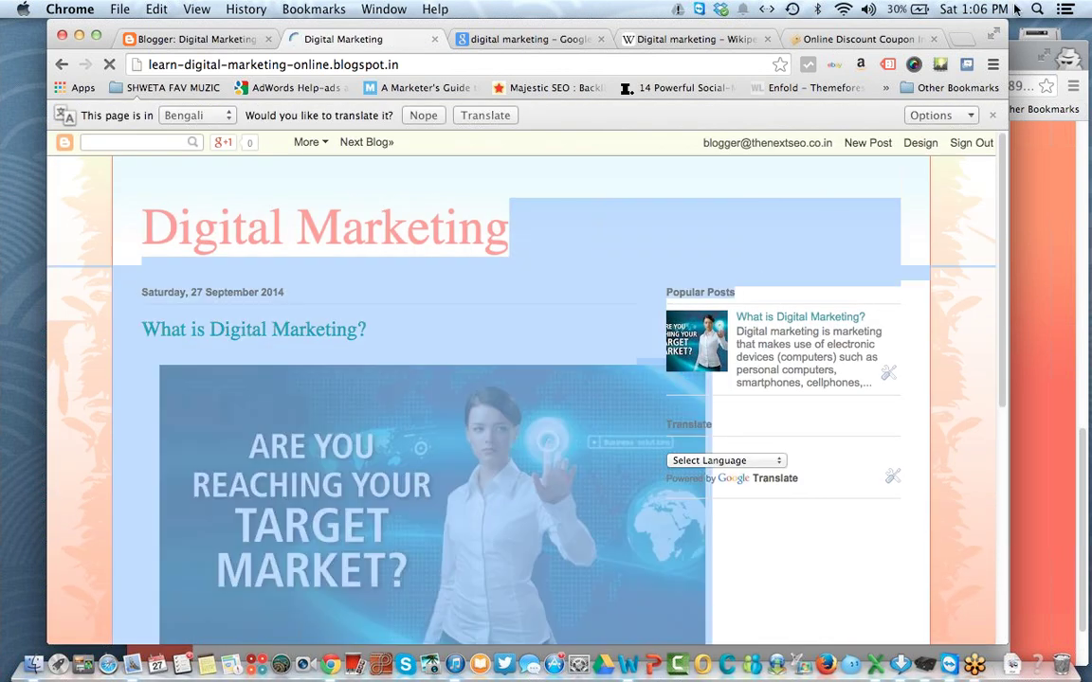
left_click(993, 114)
left_click(194, 39)
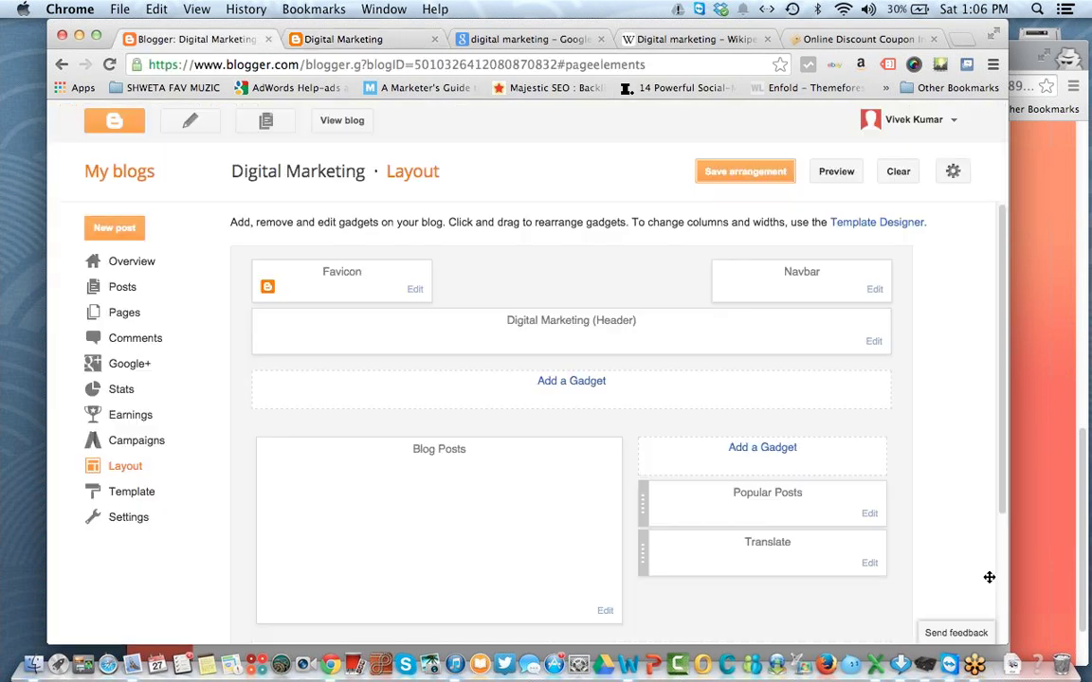
left_click_drag(775, 510, 782, 543)
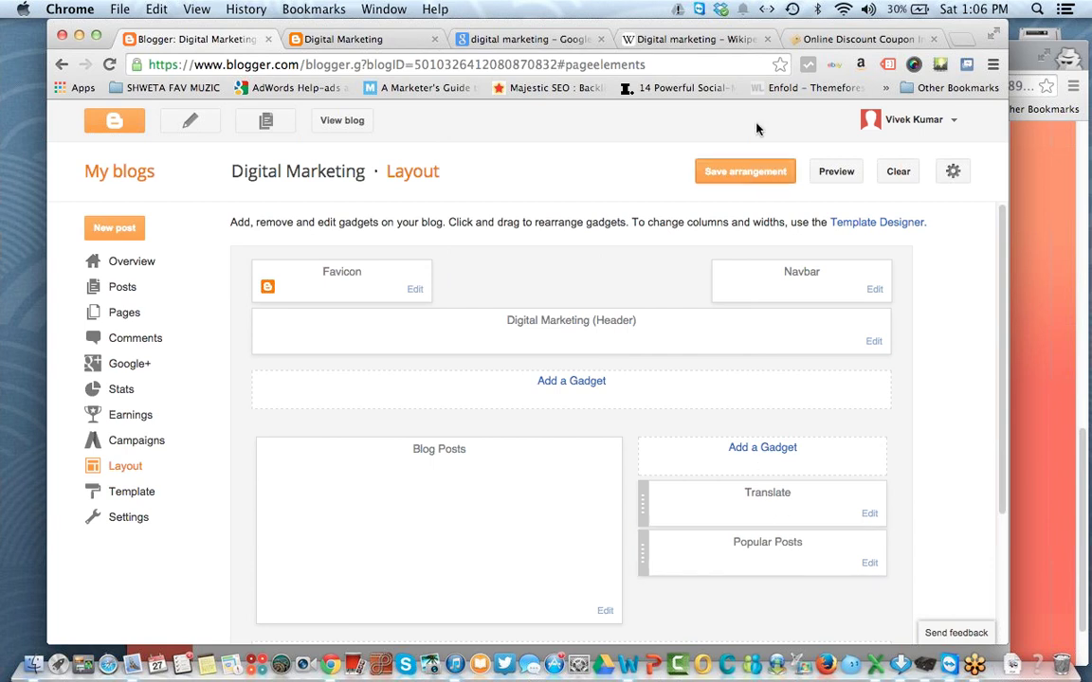
left_click(732, 171)
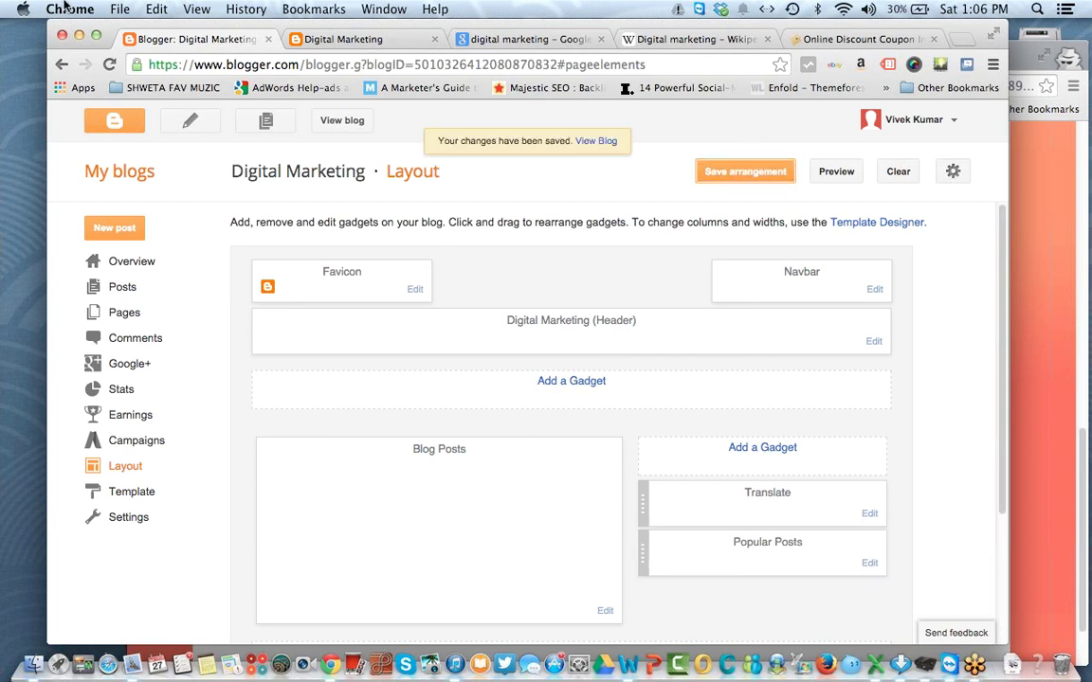
left_click(284, 38)
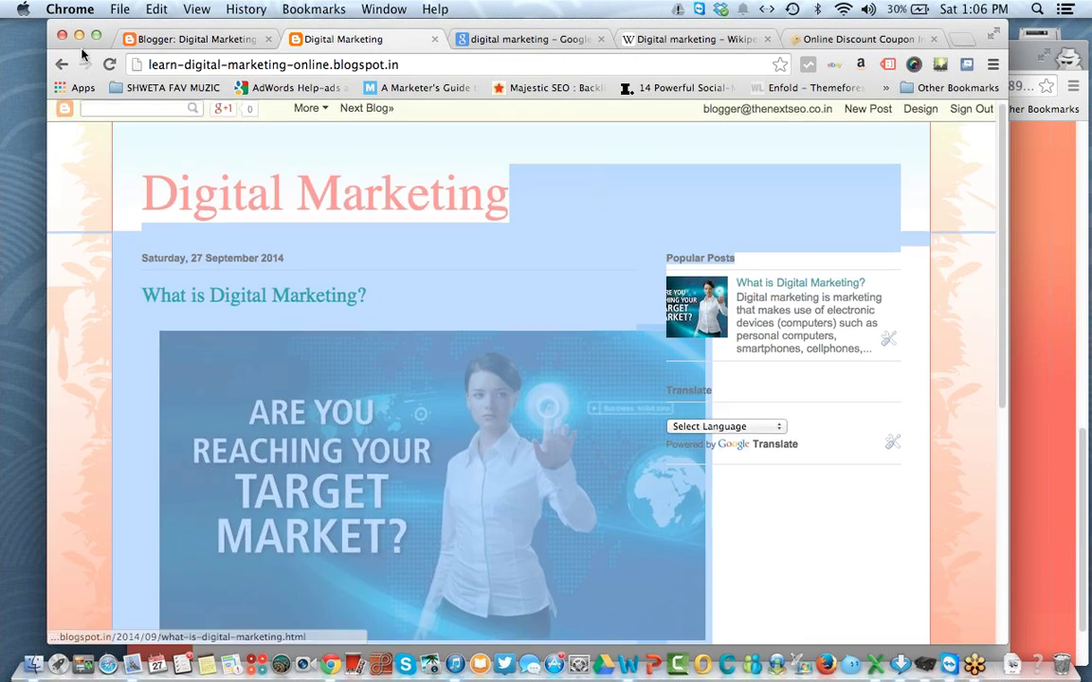
left_click(111, 65)
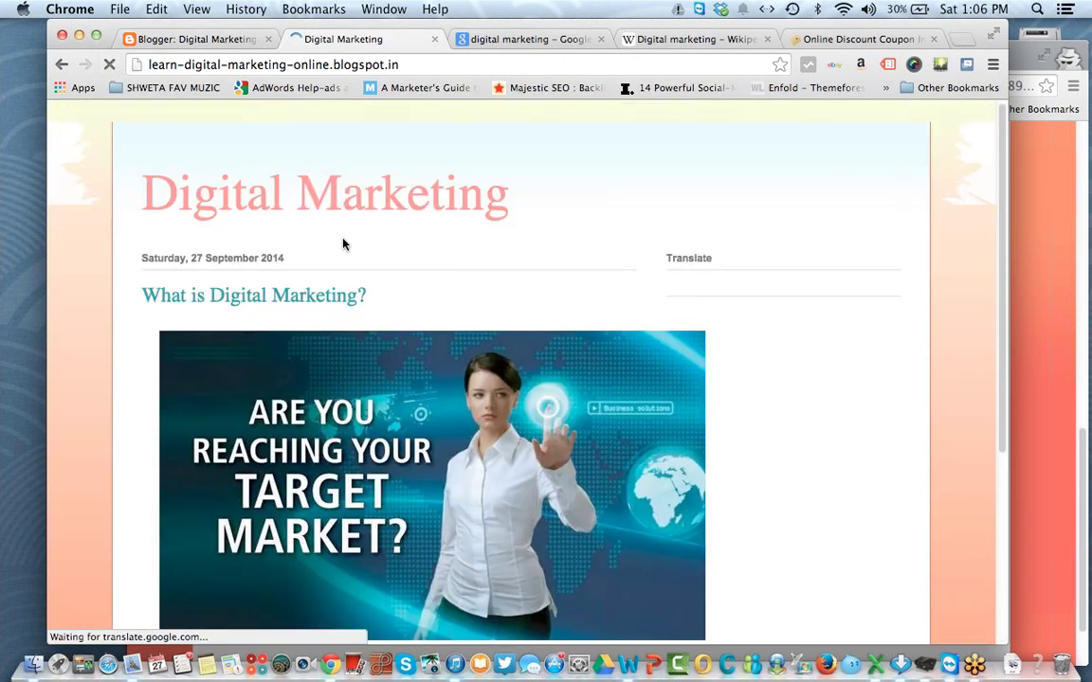
left_click(156, 39)
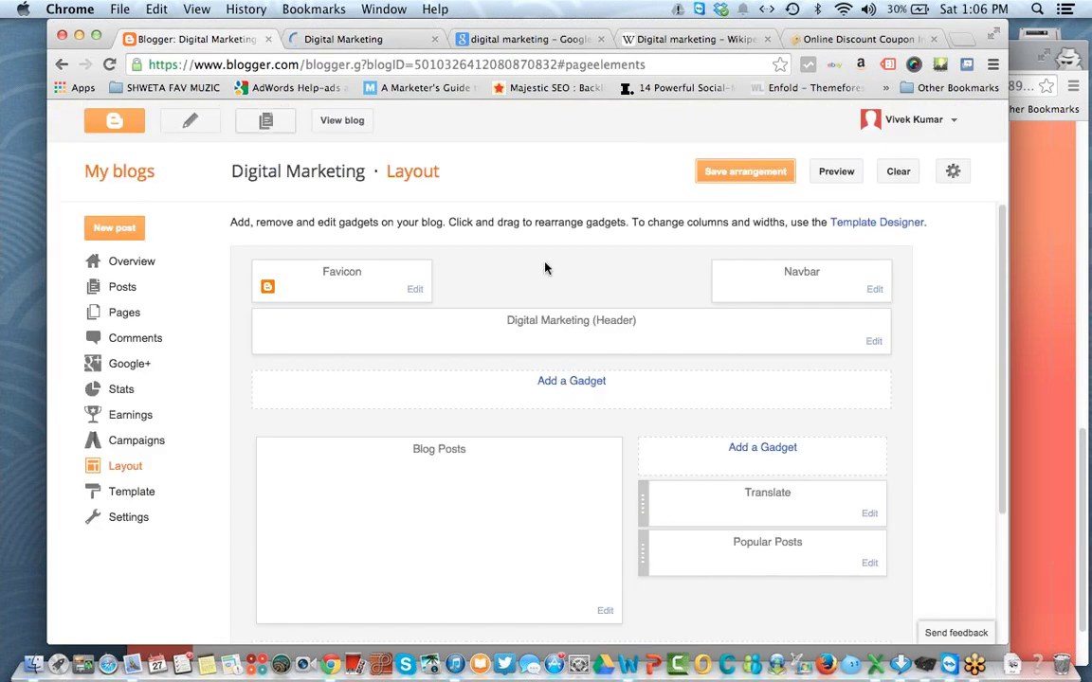
Step: Add a Pages gadget under the header showing Home and Contact Us, and save the arrangement
left_click(547, 384)
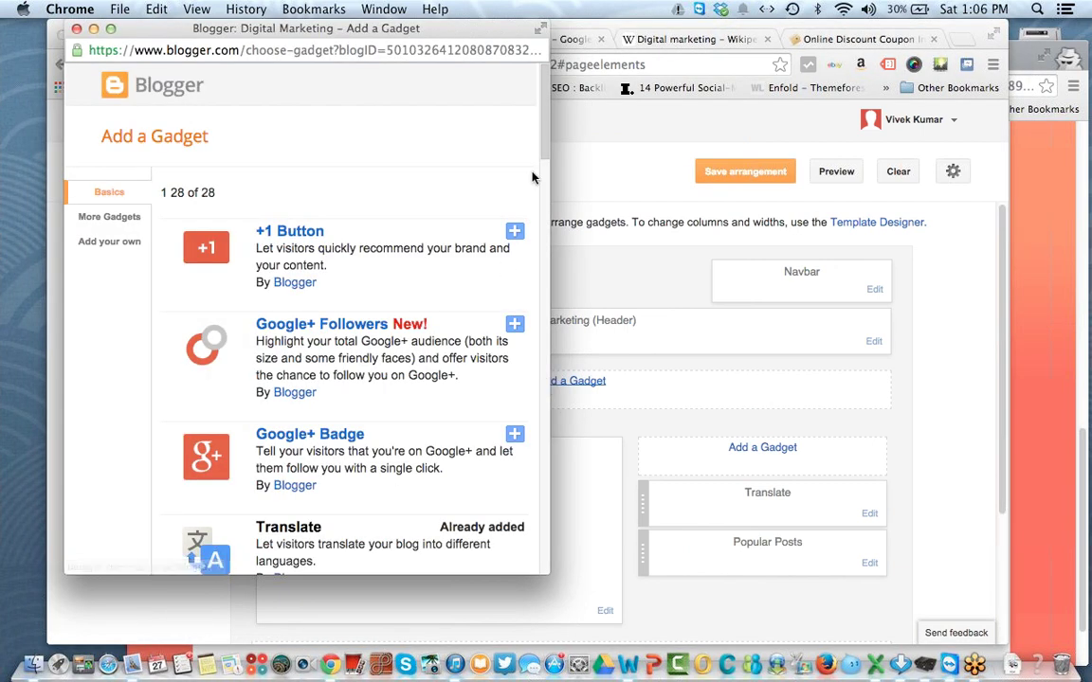
scroll(532, 177, "down", 6)
scroll(531, 273, "down", 2)
left_click(279, 203)
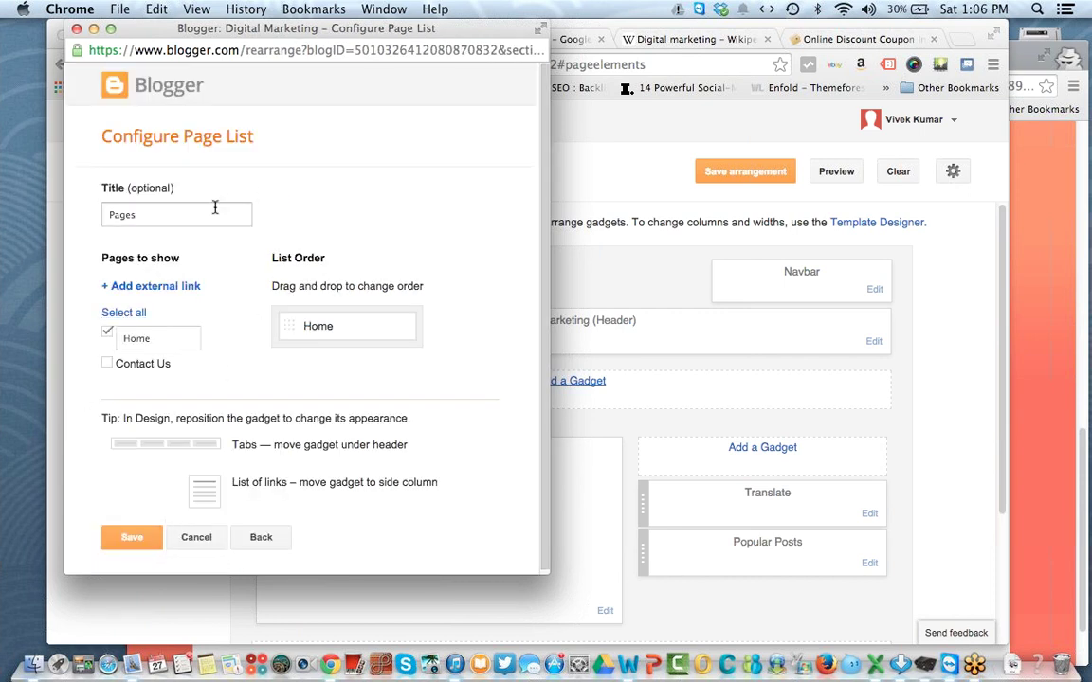
left_click(124, 312)
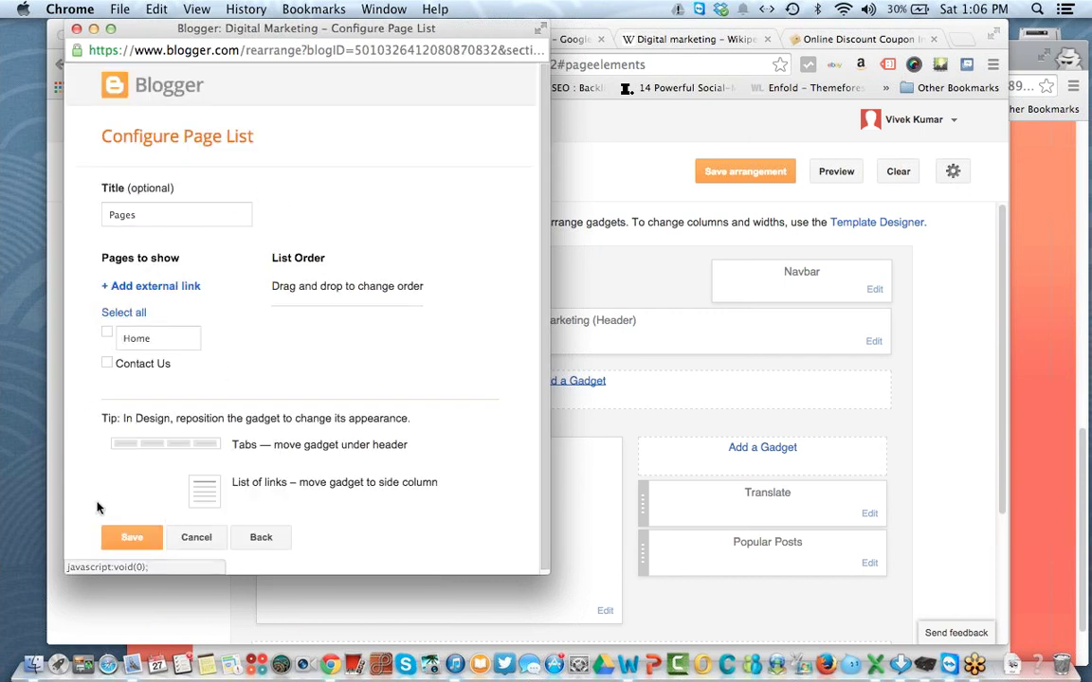
left_click(109, 312)
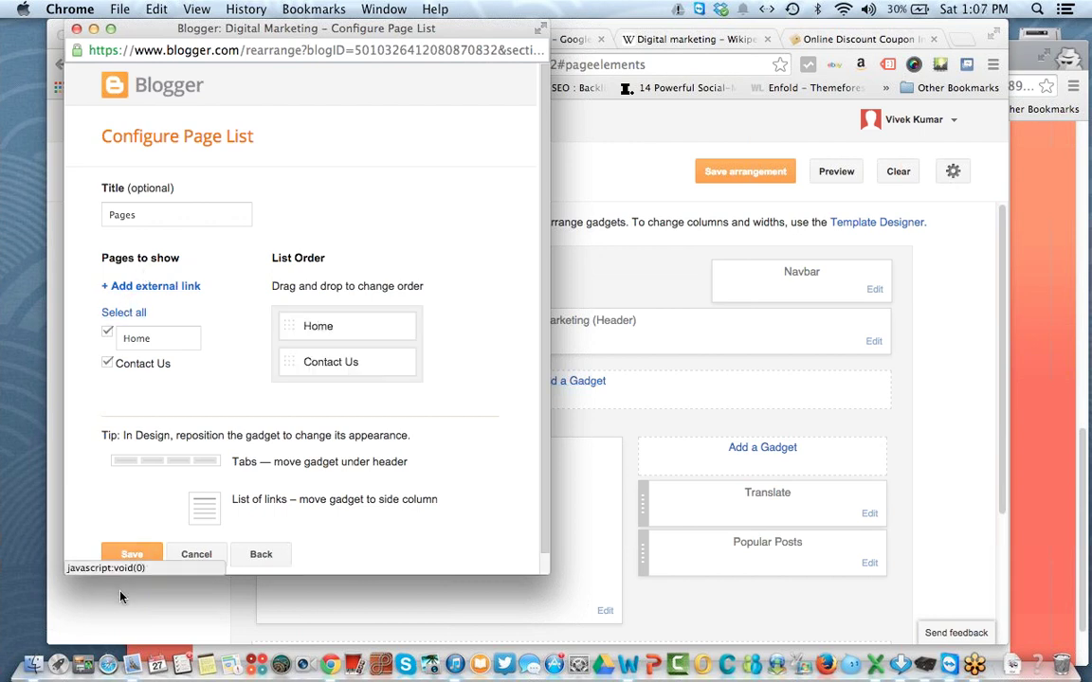
left_click(133, 550)
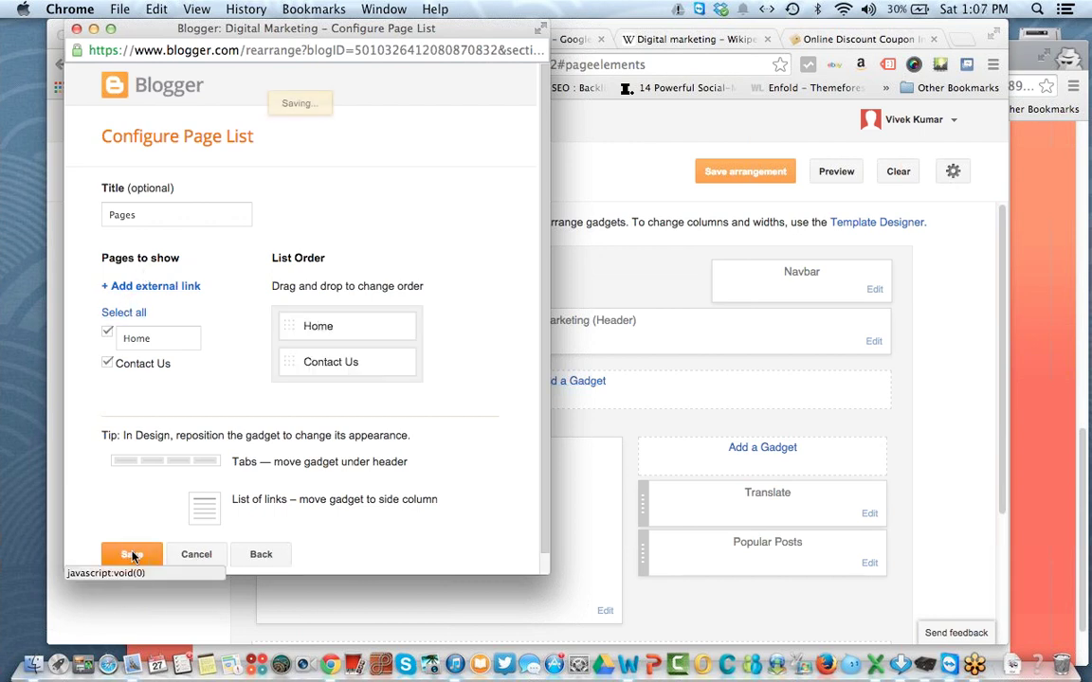
left_click(745, 172)
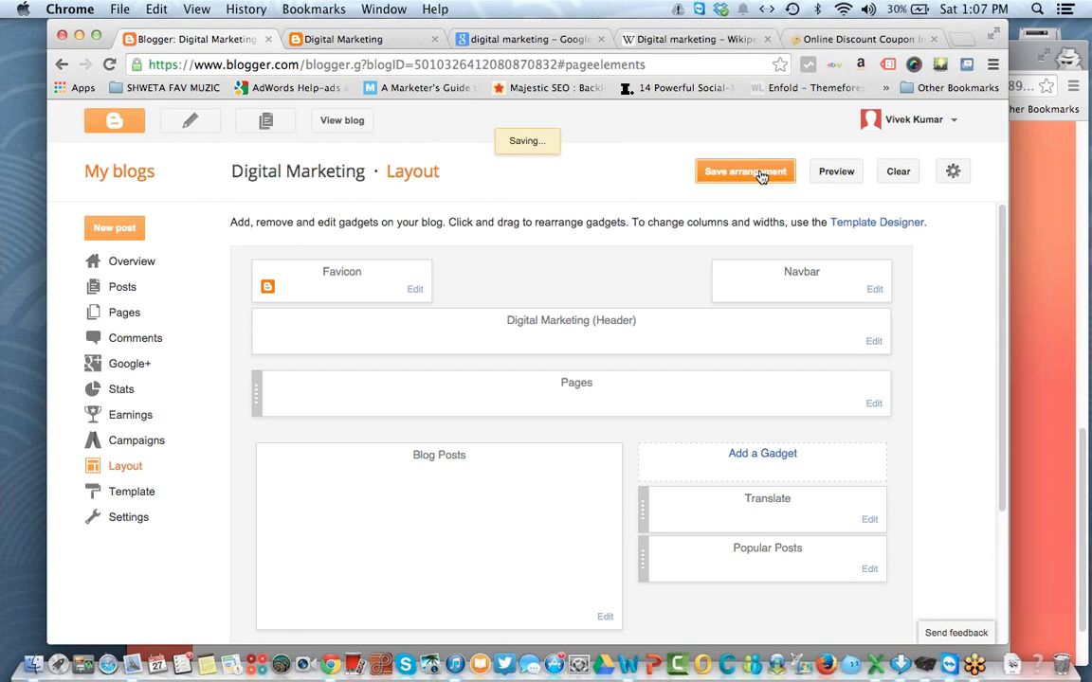
Step: Reload the live blog and try the Contact Us and Home tabs
left_click(379, 38)
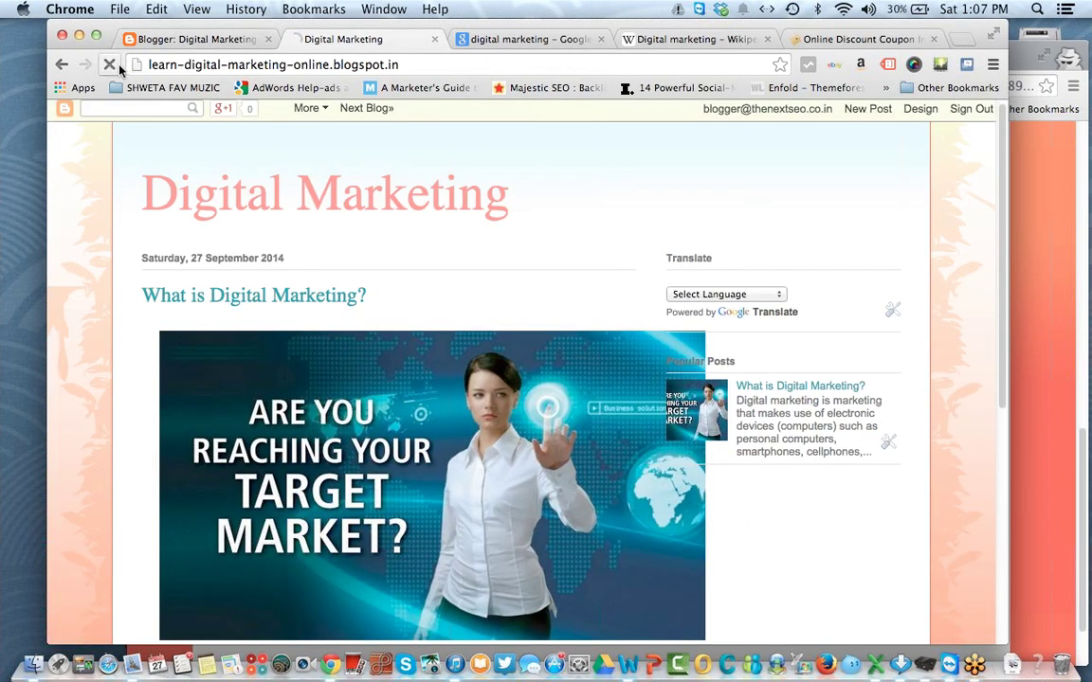
left_click(109, 64)
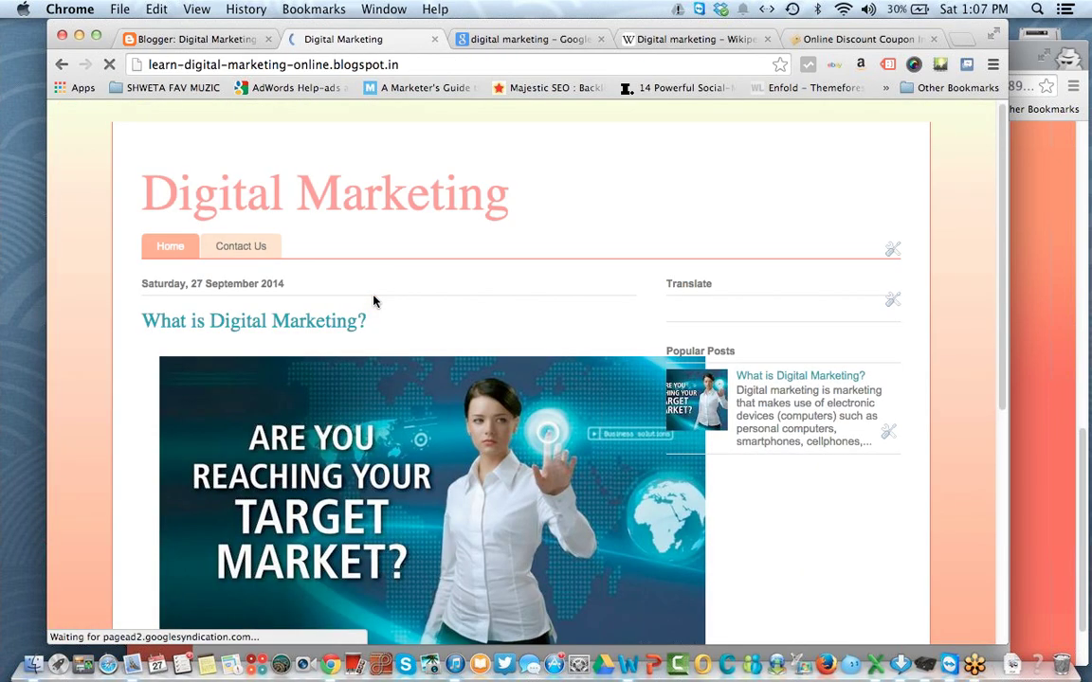
left_click(246, 246)
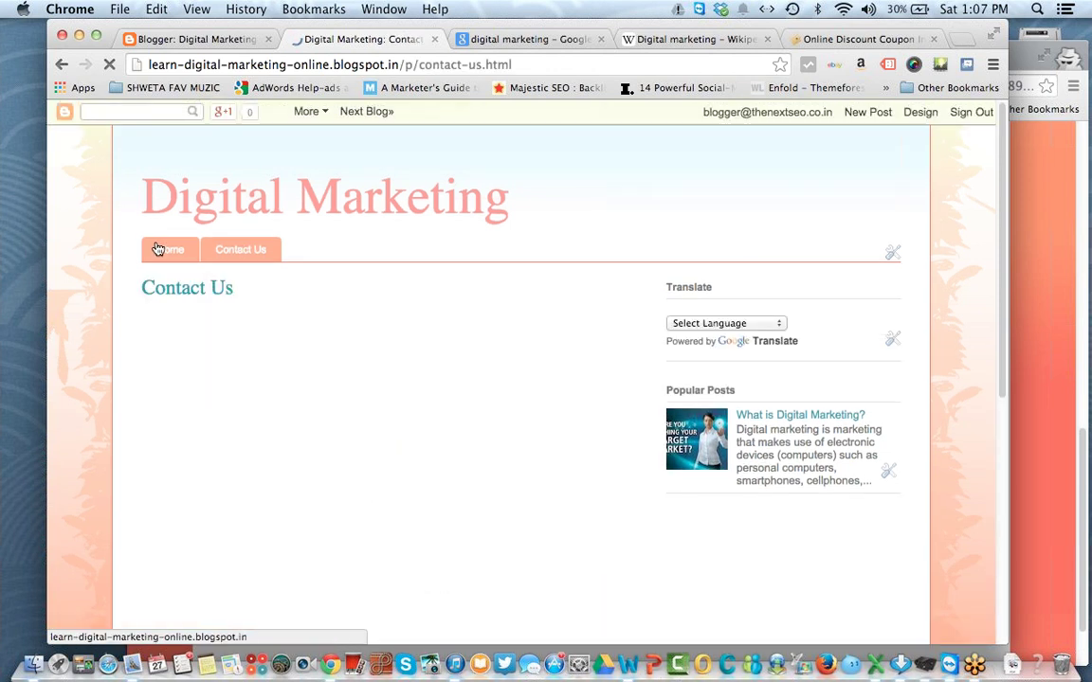
left_click(161, 249)
left_click(210, 42)
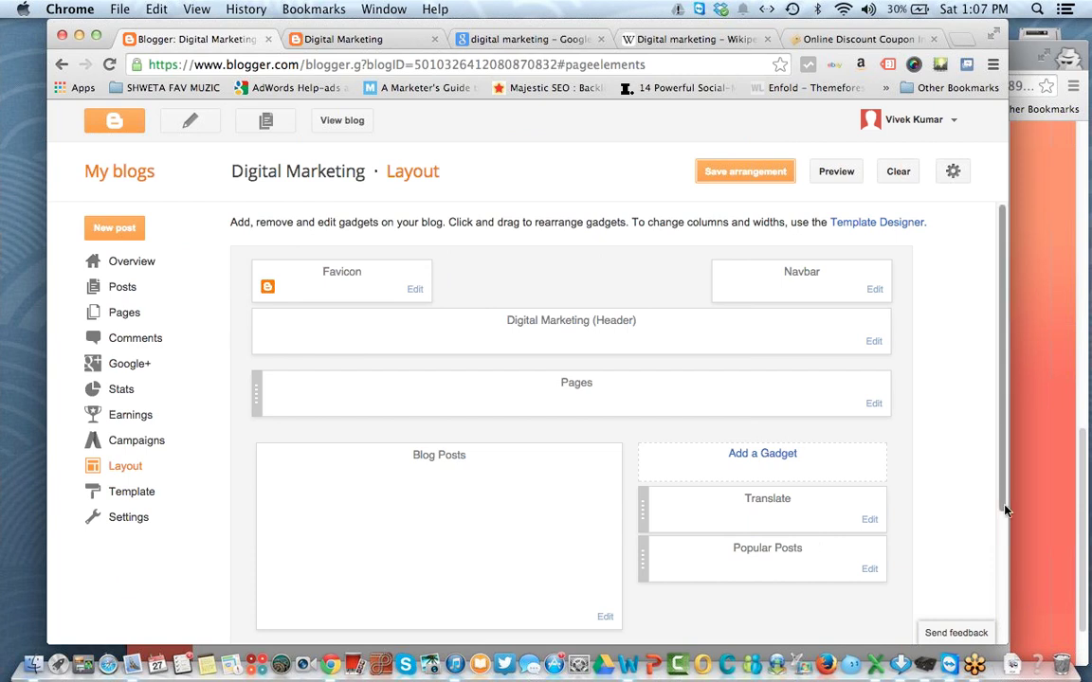
Step: Add a footer Text gadget titled 'About Us' with content 'Testing' and save the arrangement
scroll(904, 454, "down", 4)
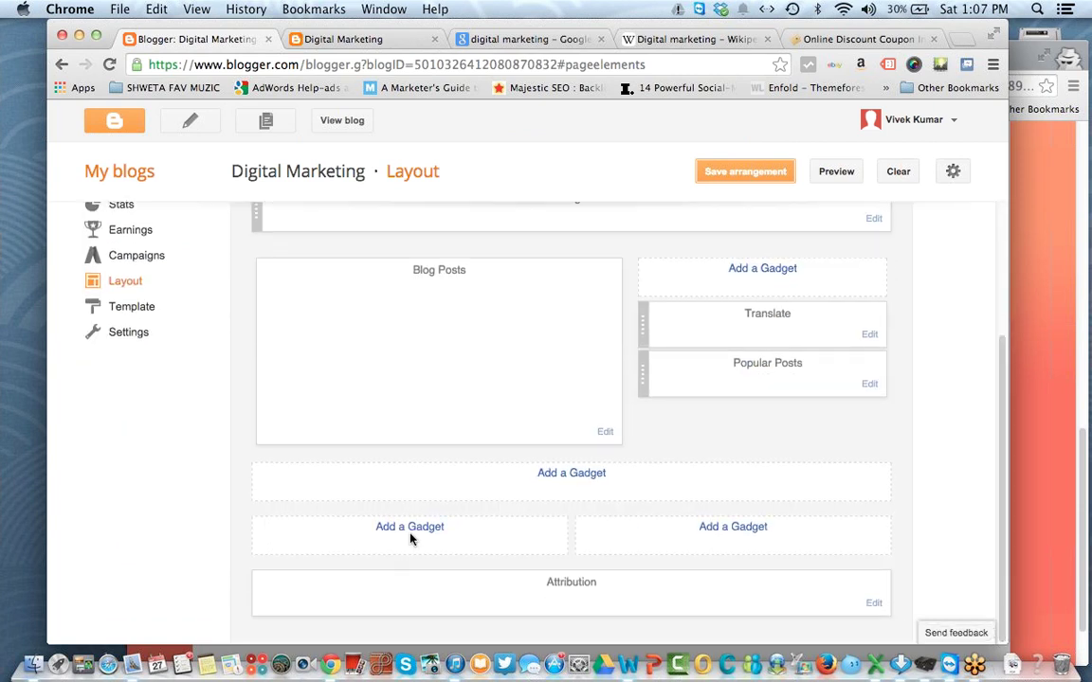
left_click(412, 538)
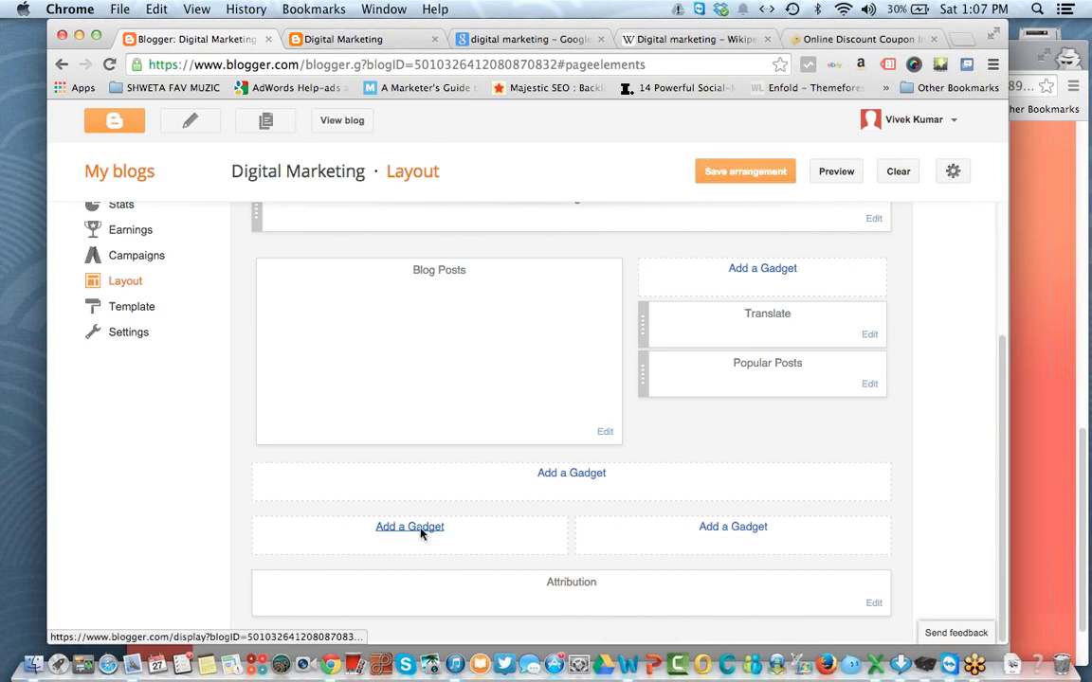
left_click(420, 530)
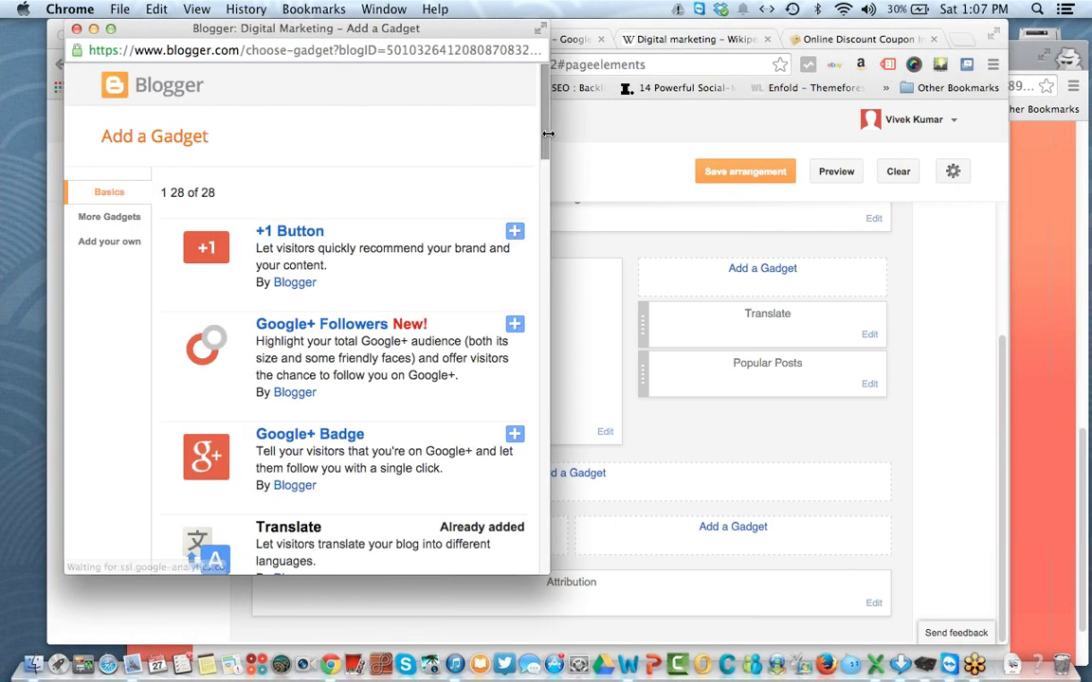
left_click_drag(545, 148, 547, 318)
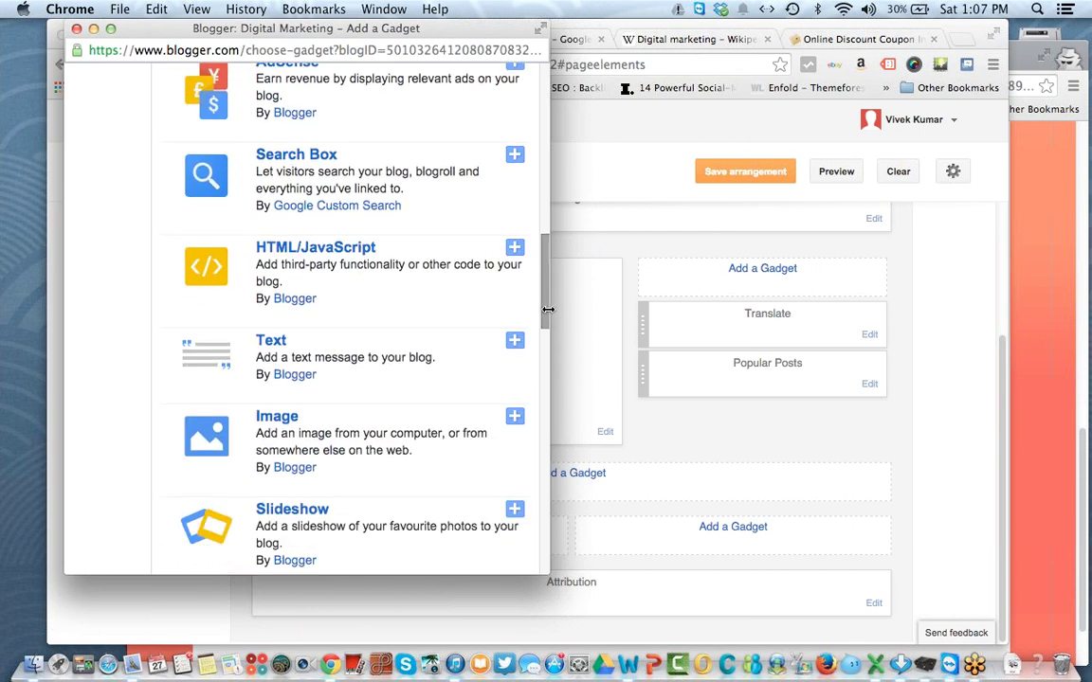
left_click(268, 351)
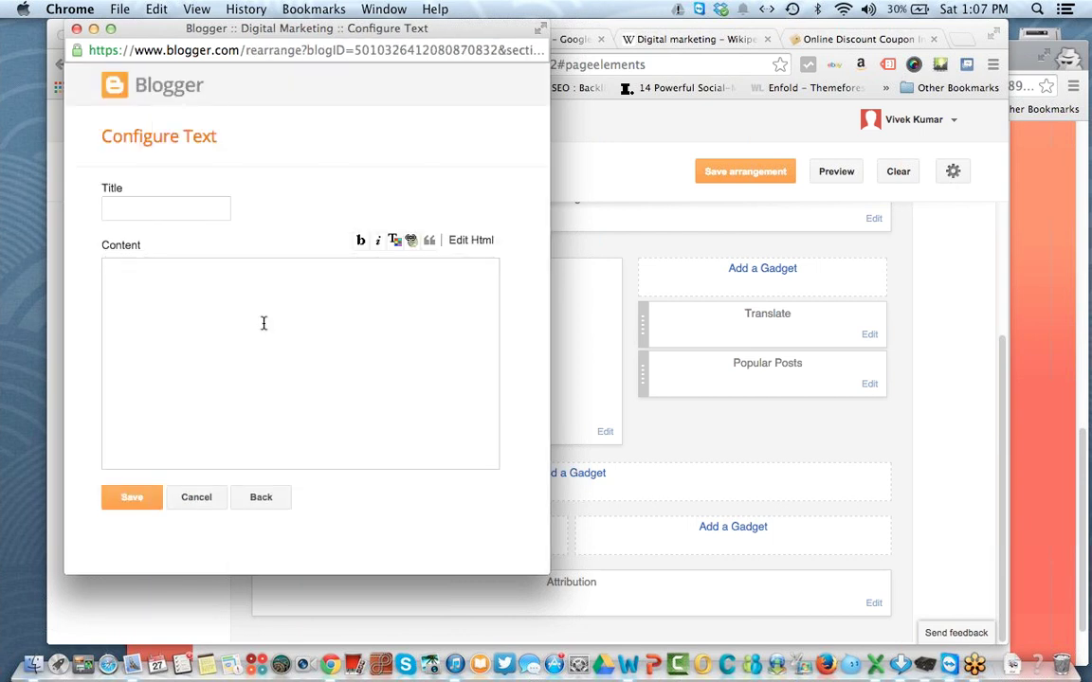
left_click(181, 209)
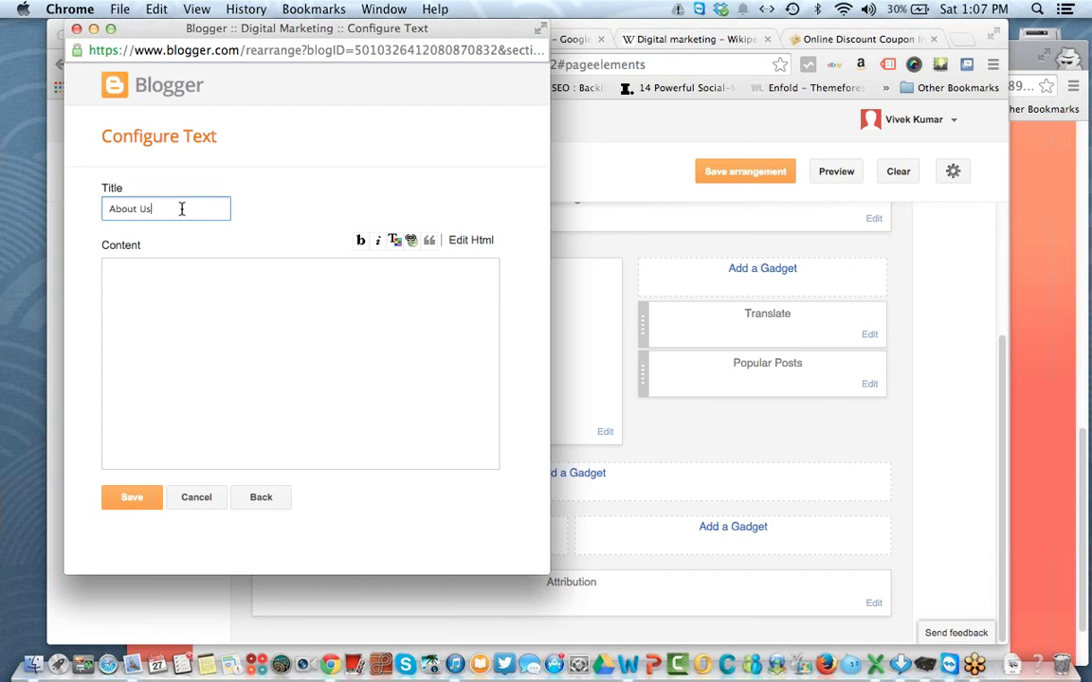
left_click(150, 314)
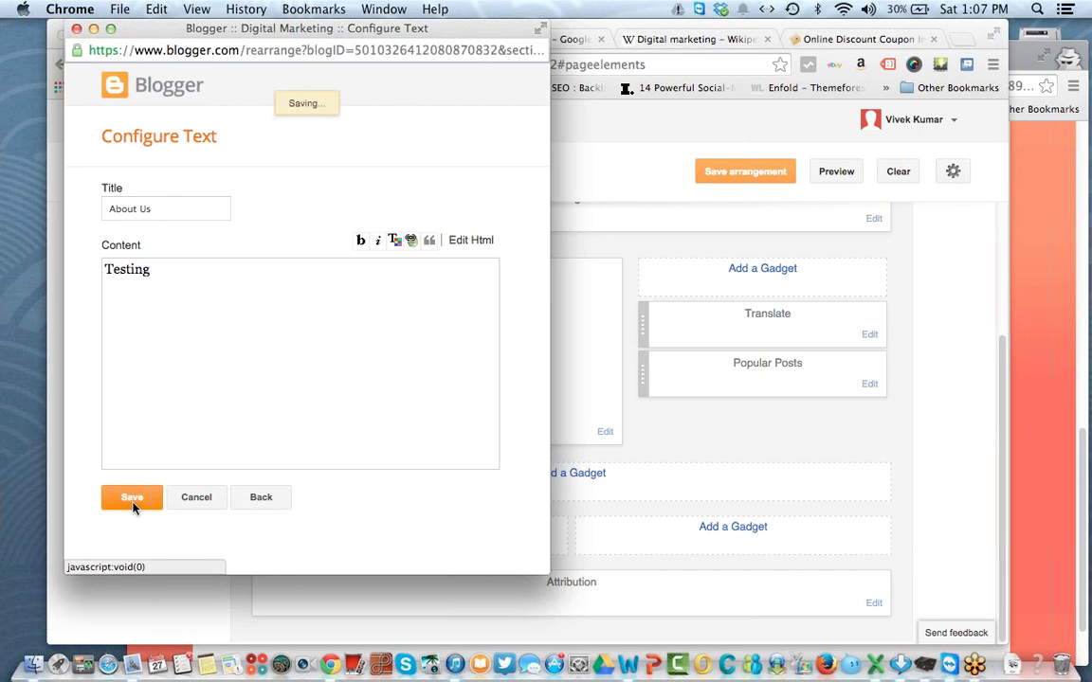
left_click(735, 180)
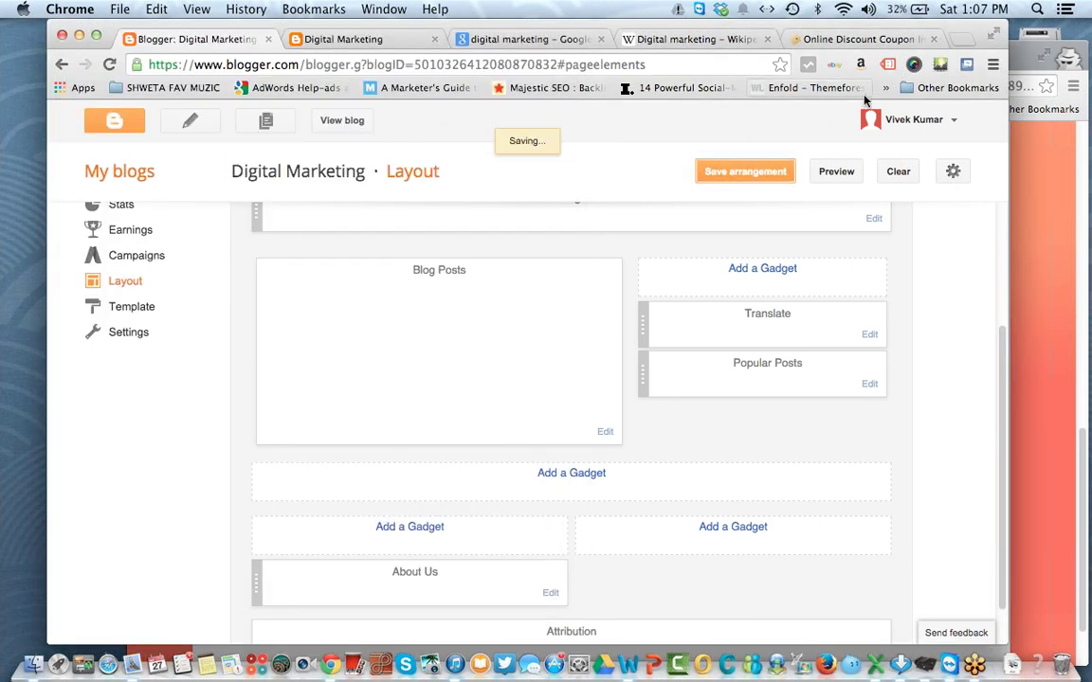
Step: Close the coupon tab and confirm the About Us section appears on the live blog
left_click(933, 40)
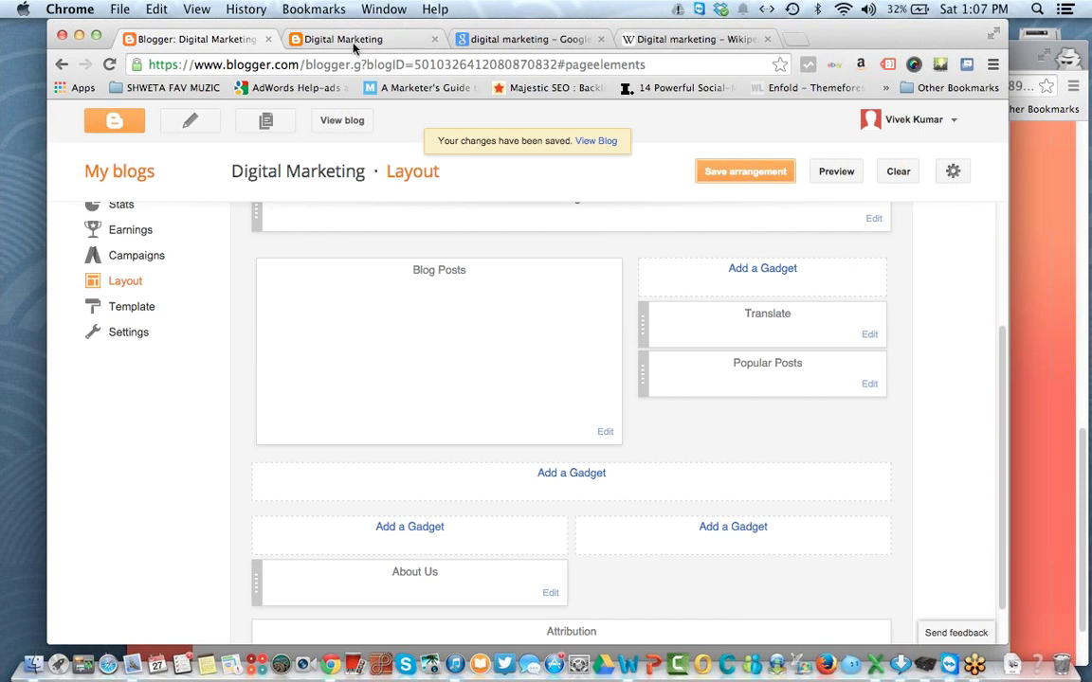
left_click(352, 43)
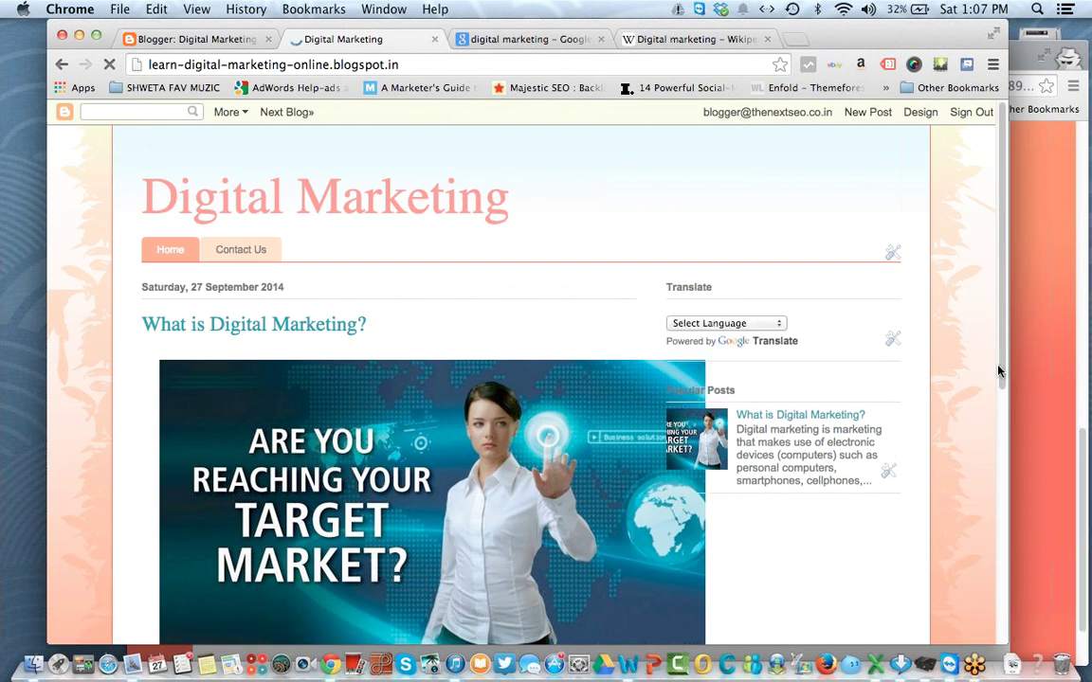
left_click_drag(1004, 385, 1004, 642)
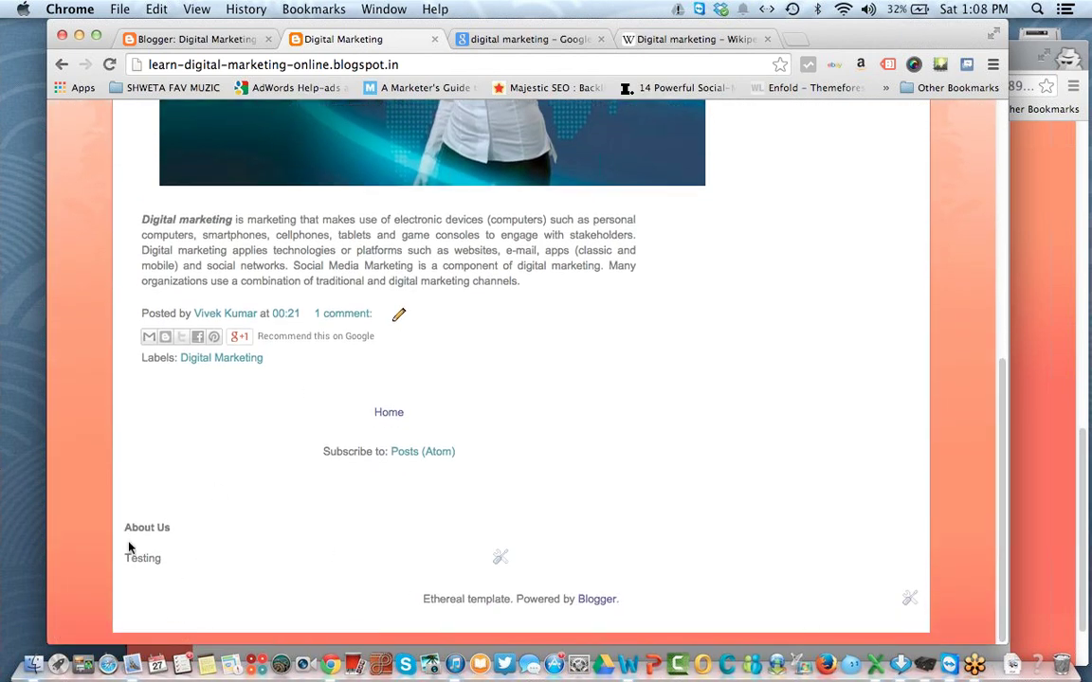
left_click_drag(212, 521, 350, 574)
left_click(141, 39)
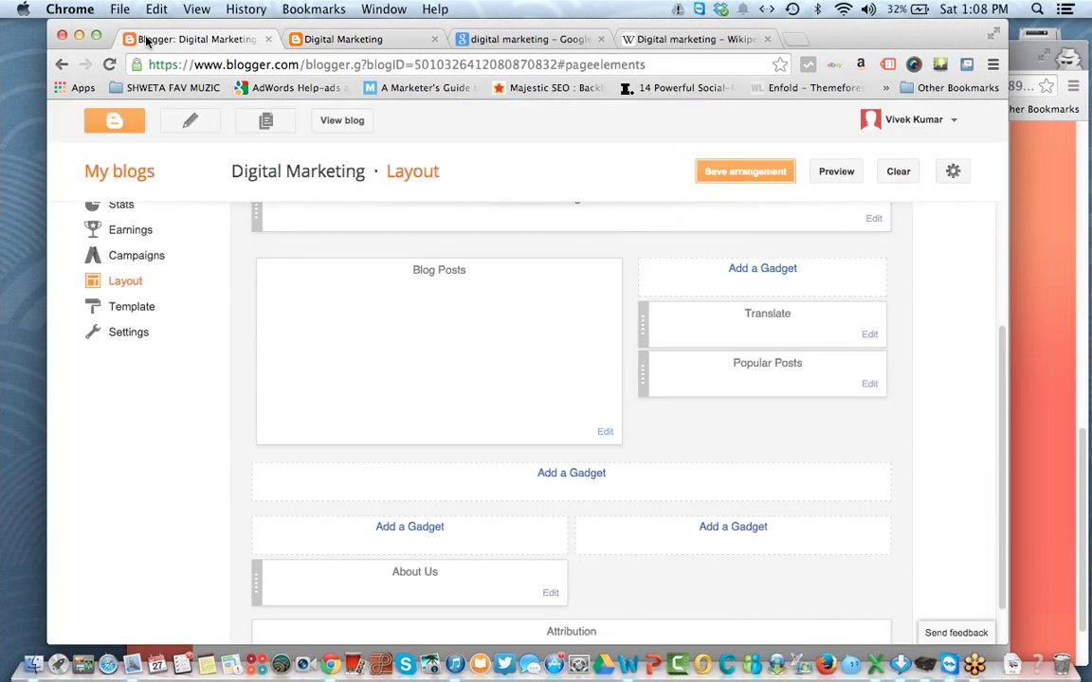
Step: Apply the red Simple template from the Template gallery and reload the blog to verify it
left_click(129, 310)
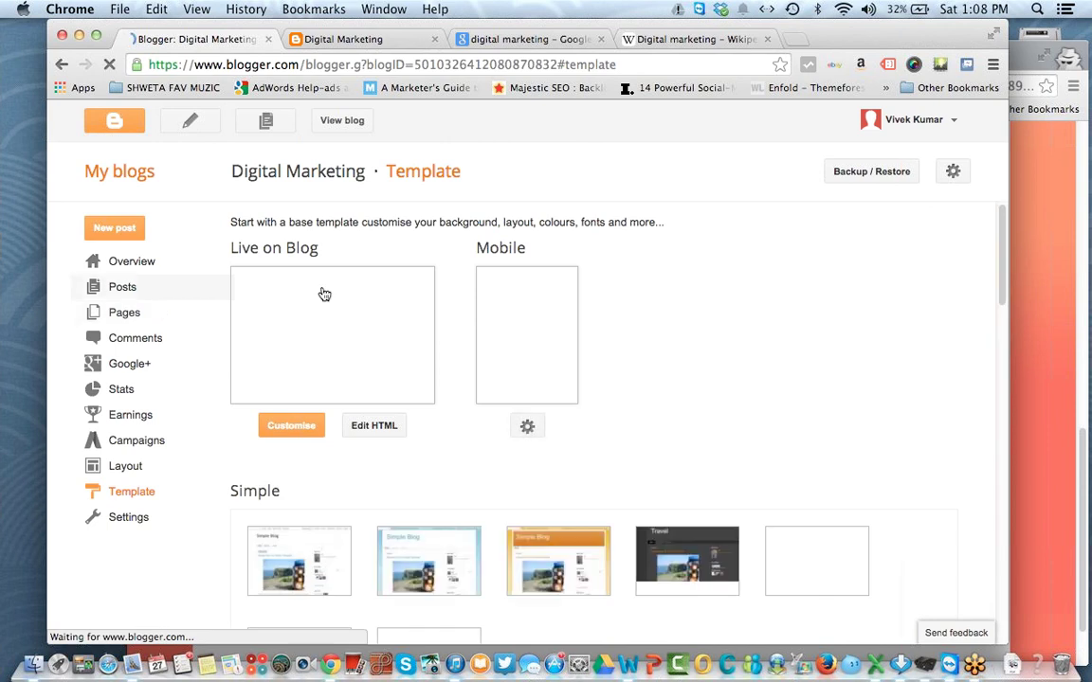
scroll(629, 482, "down", 3)
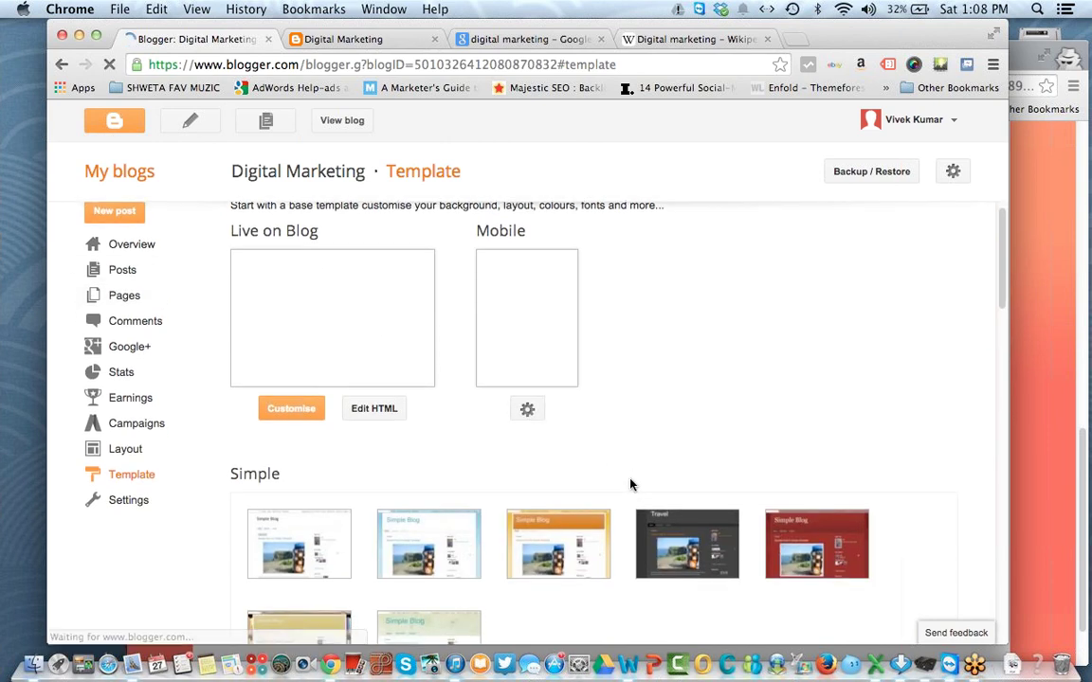
scroll(630, 484, "down", 3)
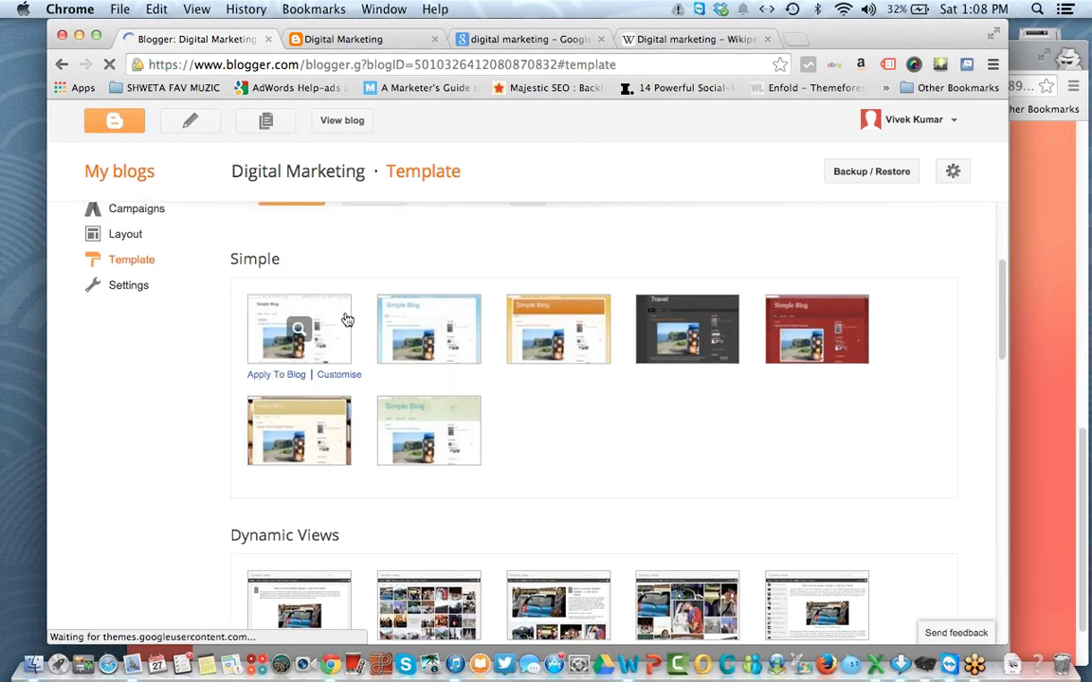
mouse_move(818, 334)
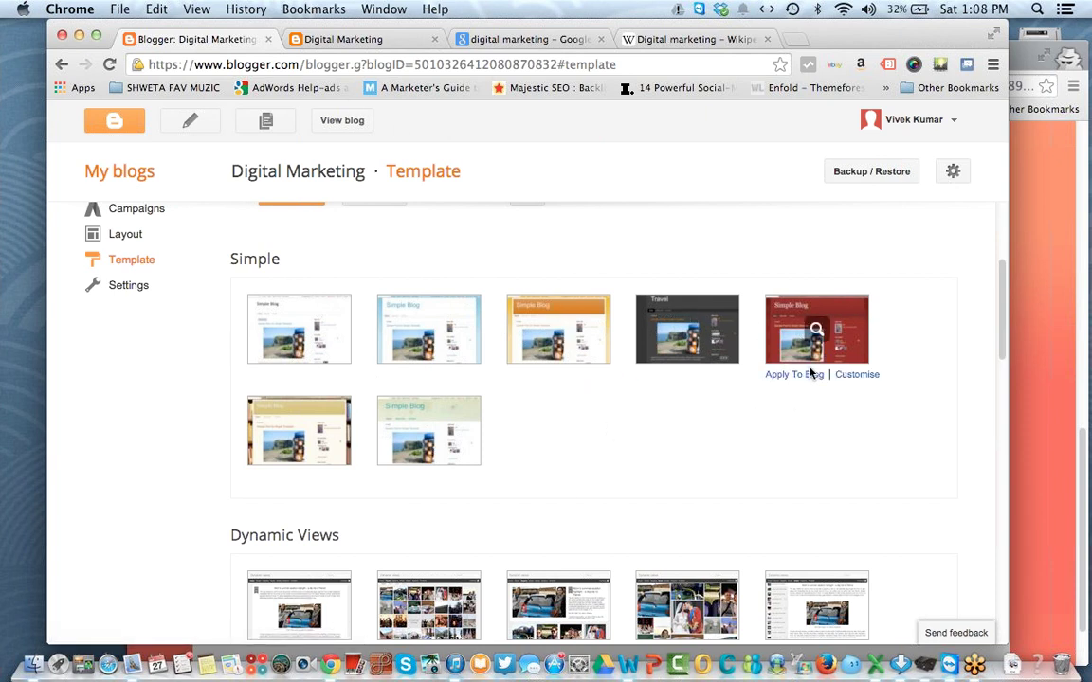
left_click(805, 376)
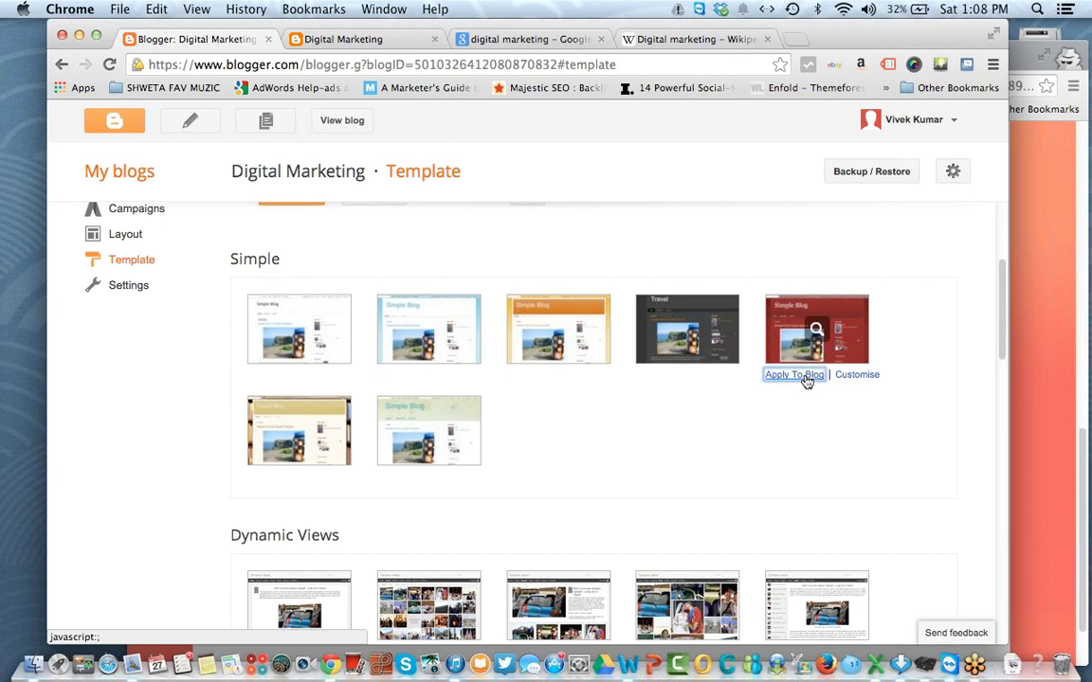
left_click(320, 41)
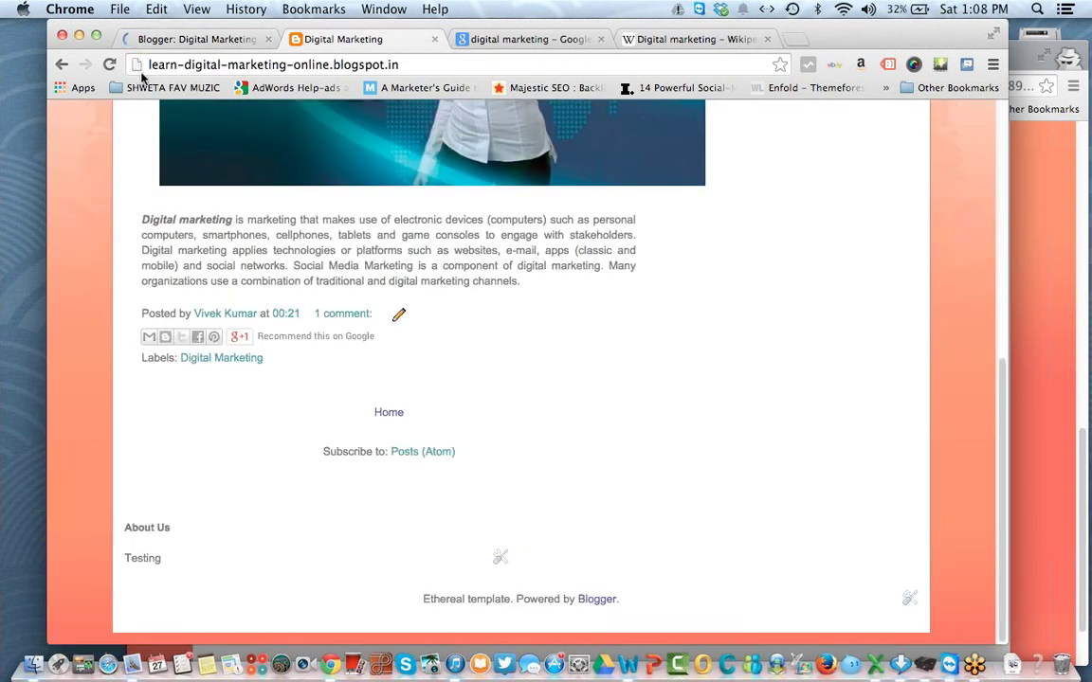
left_click(109, 66)
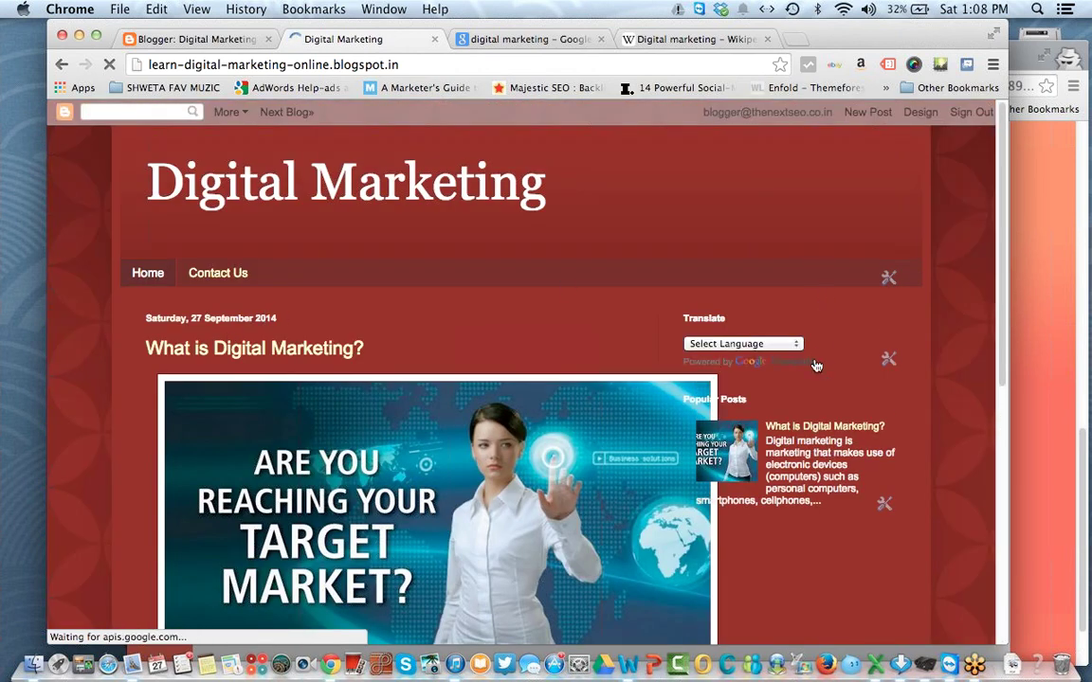
left_click(195, 39)
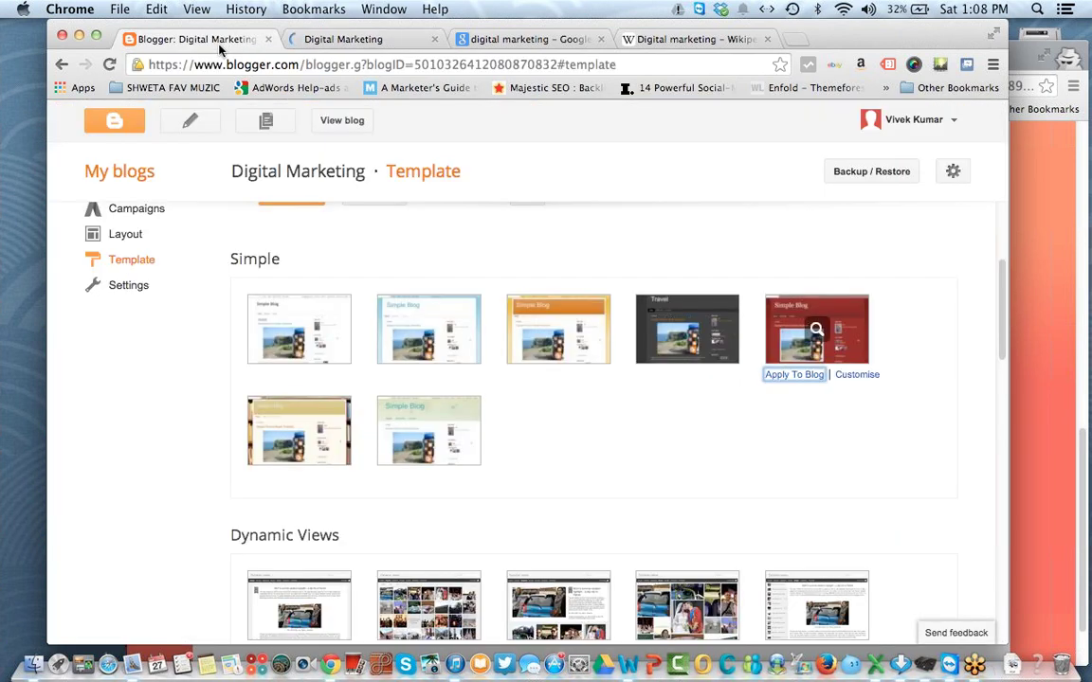
left_click_drag(1002, 300, 980, 455)
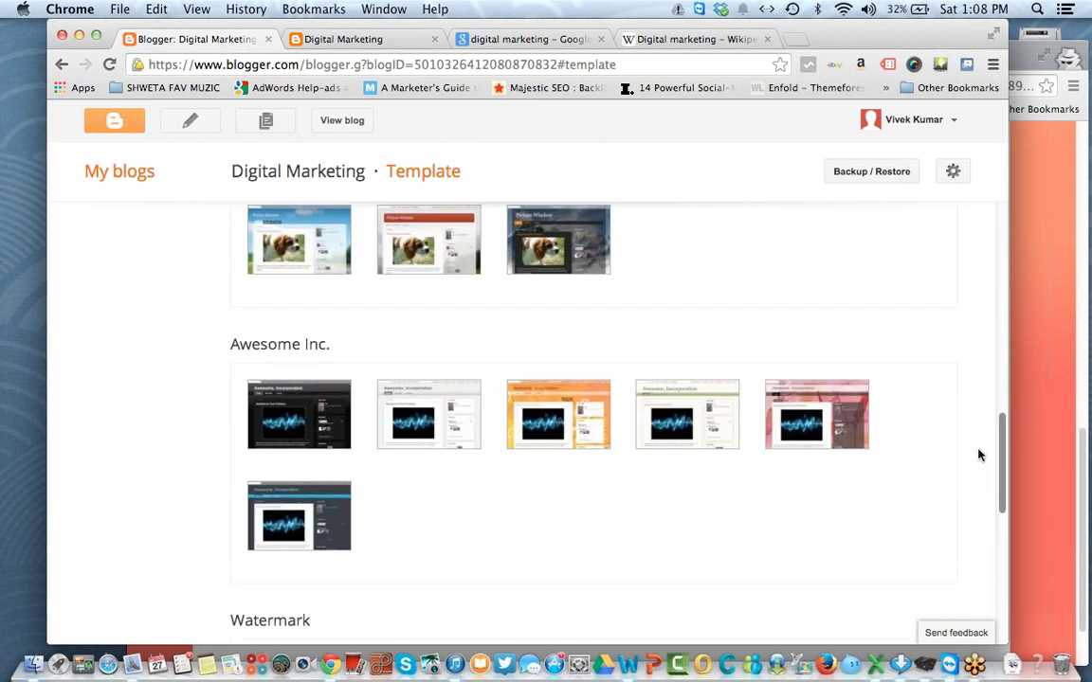
Step: Apply the first Picture Window template (sky background) and refresh the blog to preview it
mouse_move(423, 273)
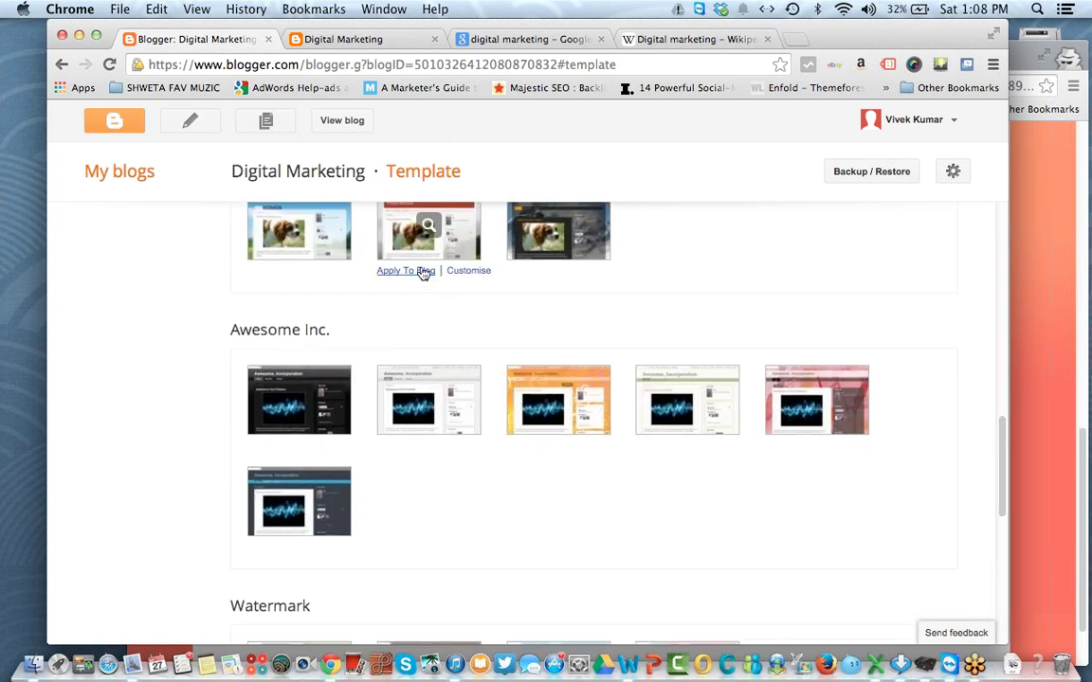
left_click(269, 272)
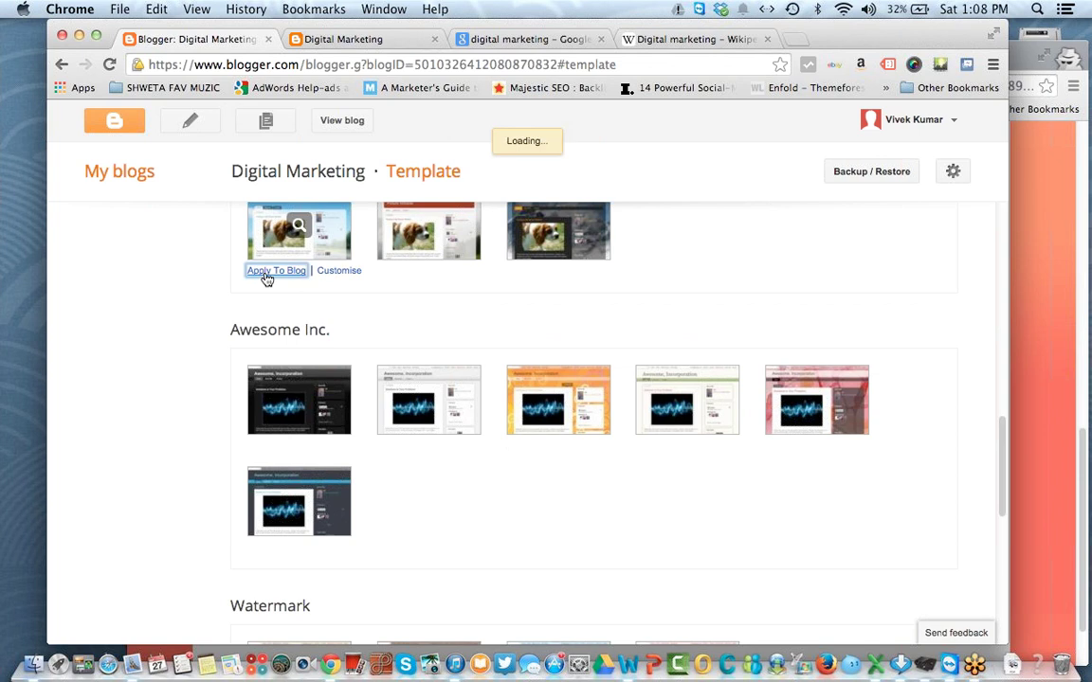
left_click(350, 38)
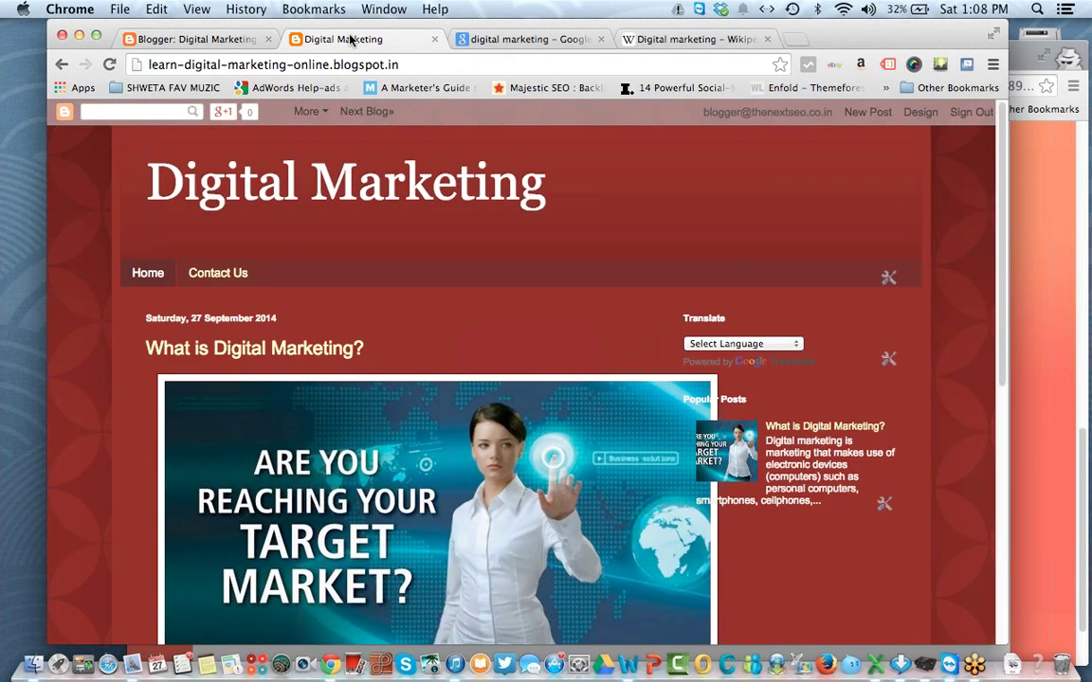
scroll(822, 448, "down", 10)
key("super+r")
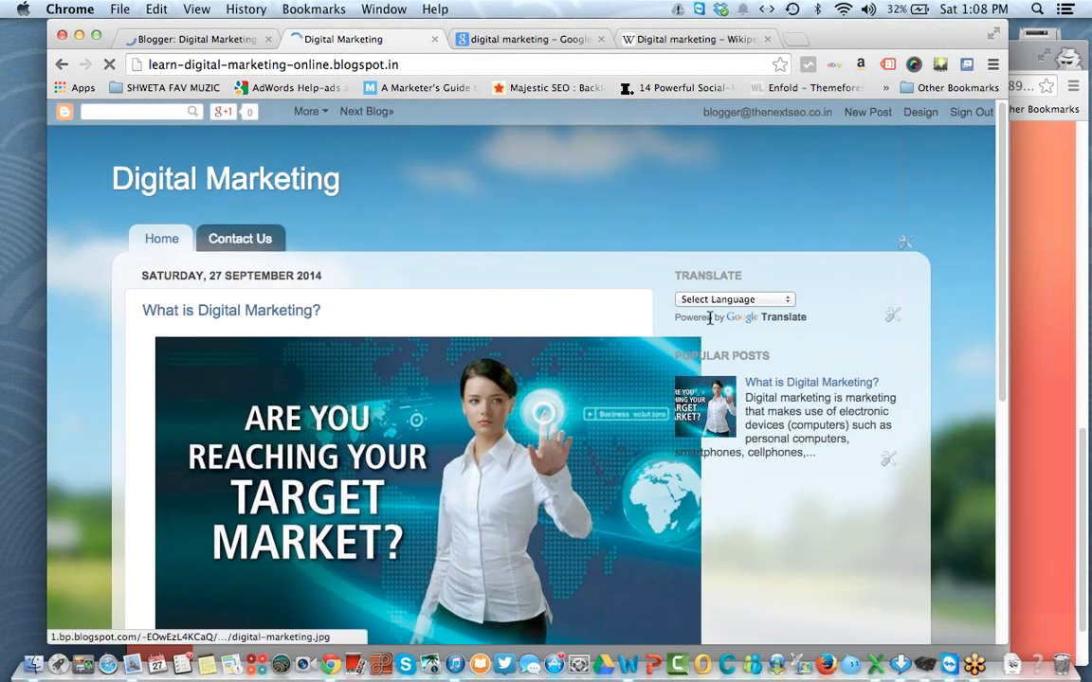
scroll(151, 151, "down", 10)
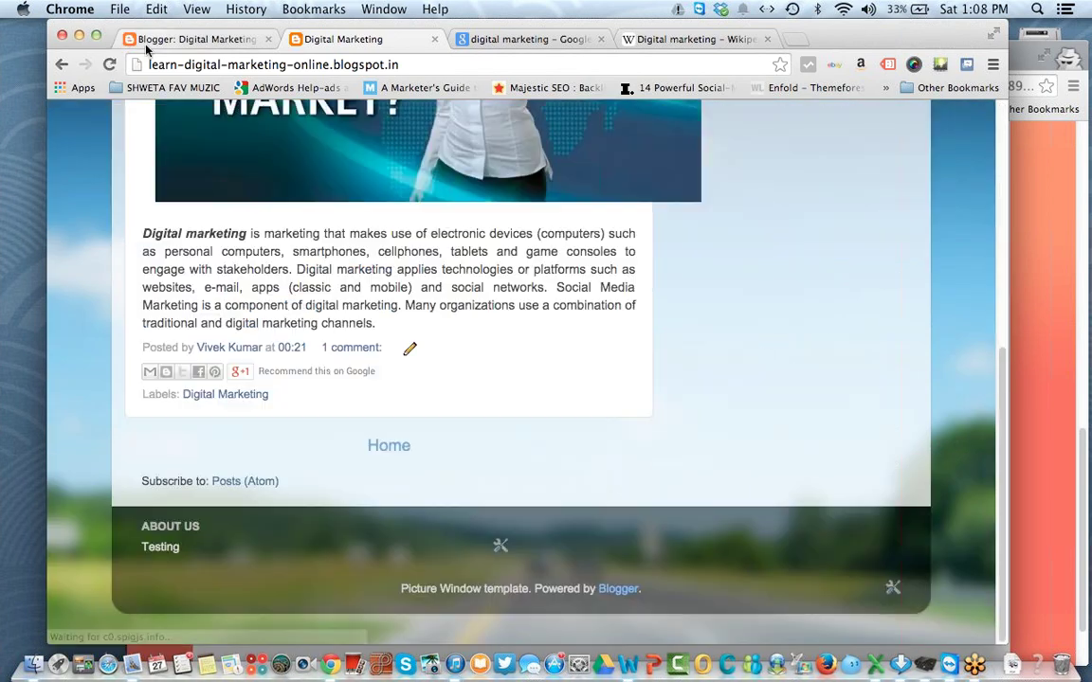
left_click(170, 39)
scroll(248, 294, "down", 5)
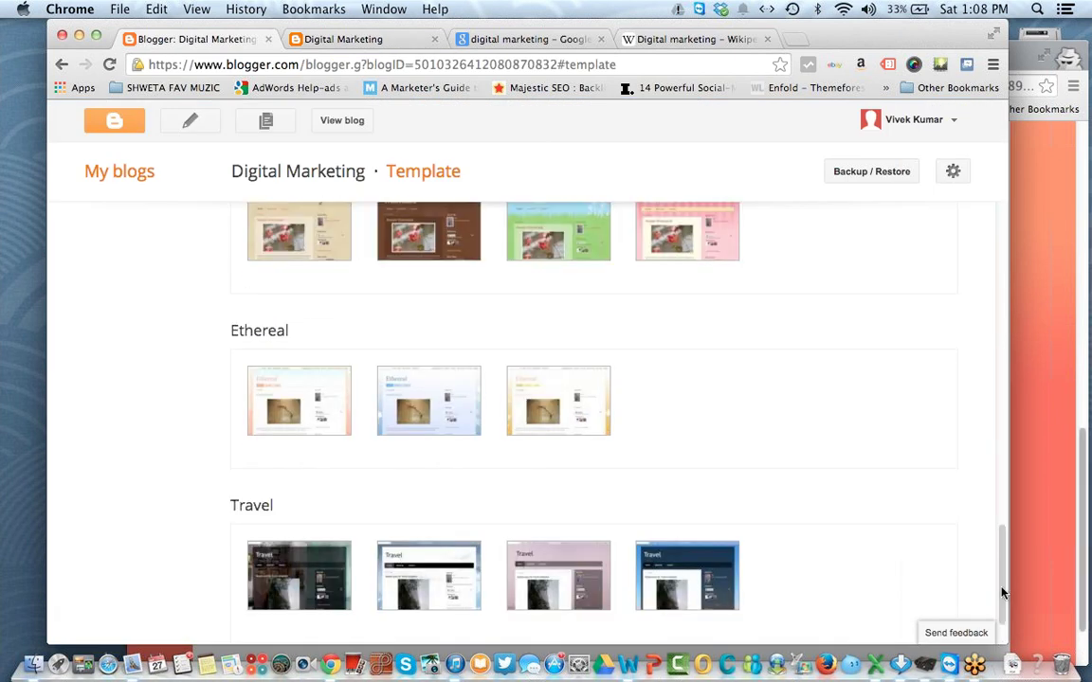
left_click_drag(1002, 588, 1023, 152)
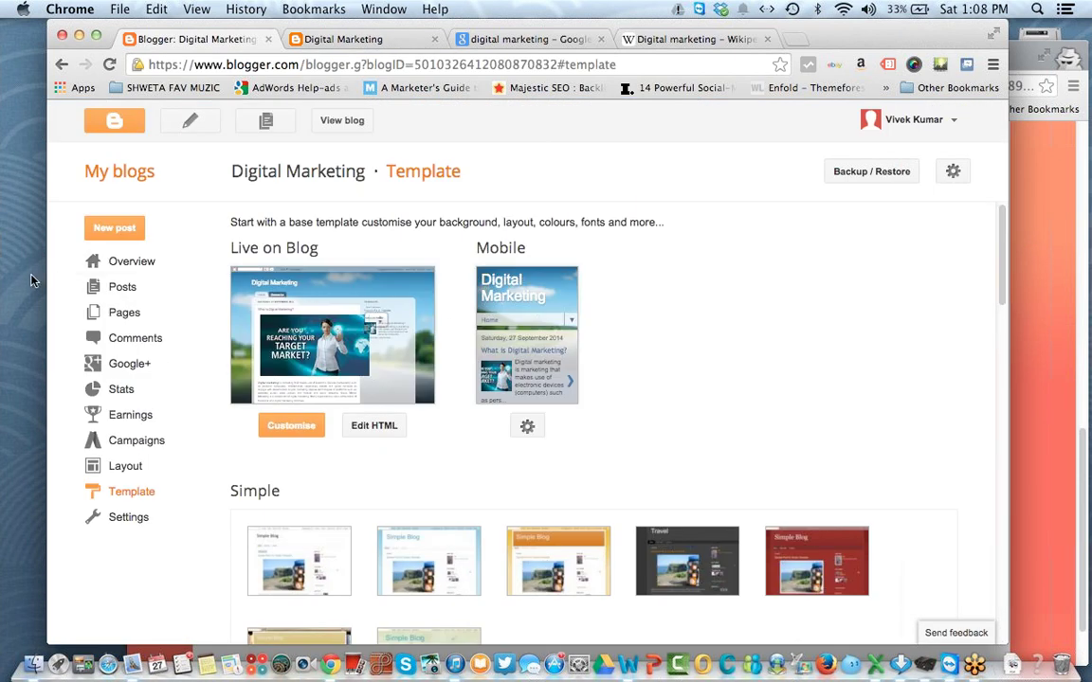
Step: Resize the image in 'What is Digital Marketing?' to Large, update the post, and check the blog
left_click(100, 293)
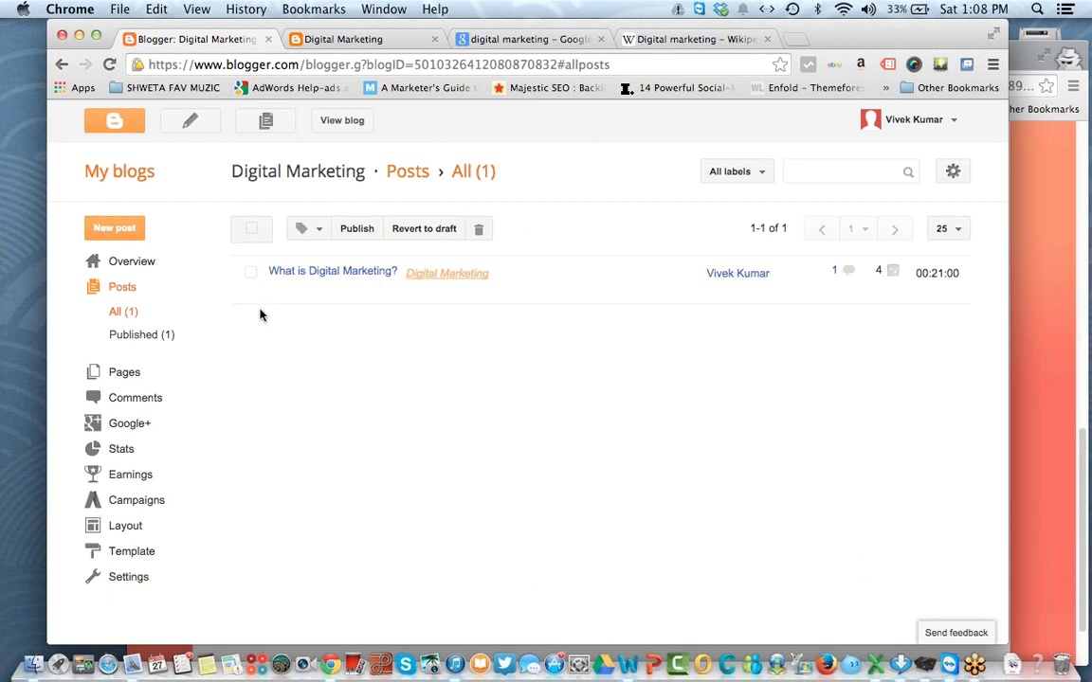
left_click(277, 291)
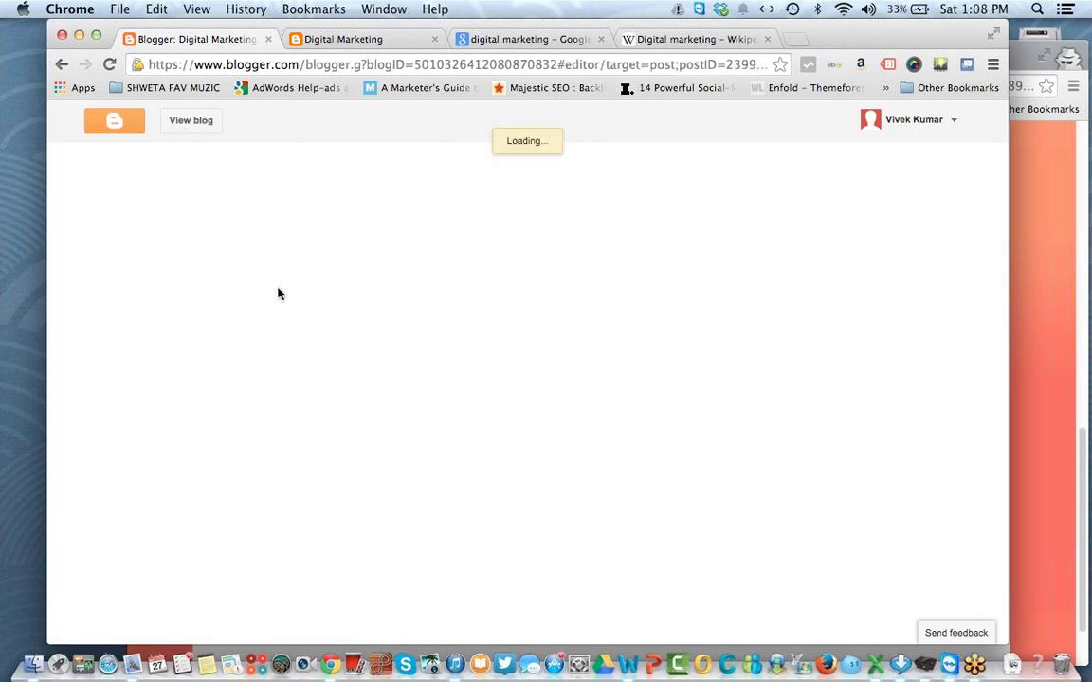
left_click(405, 547)
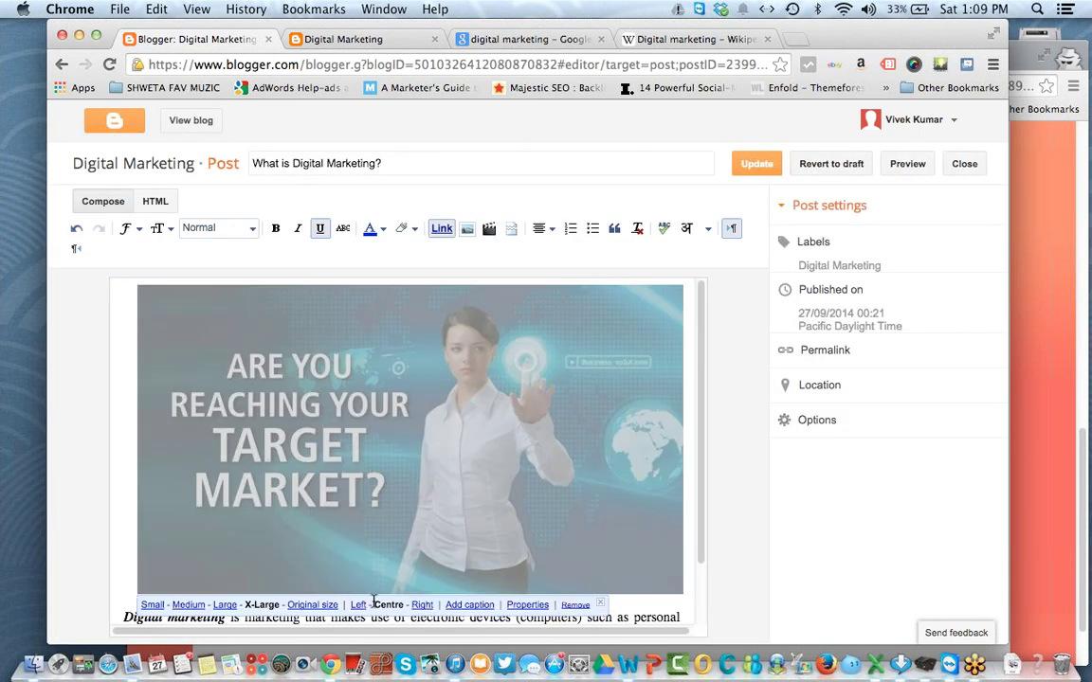
left_click(226, 605)
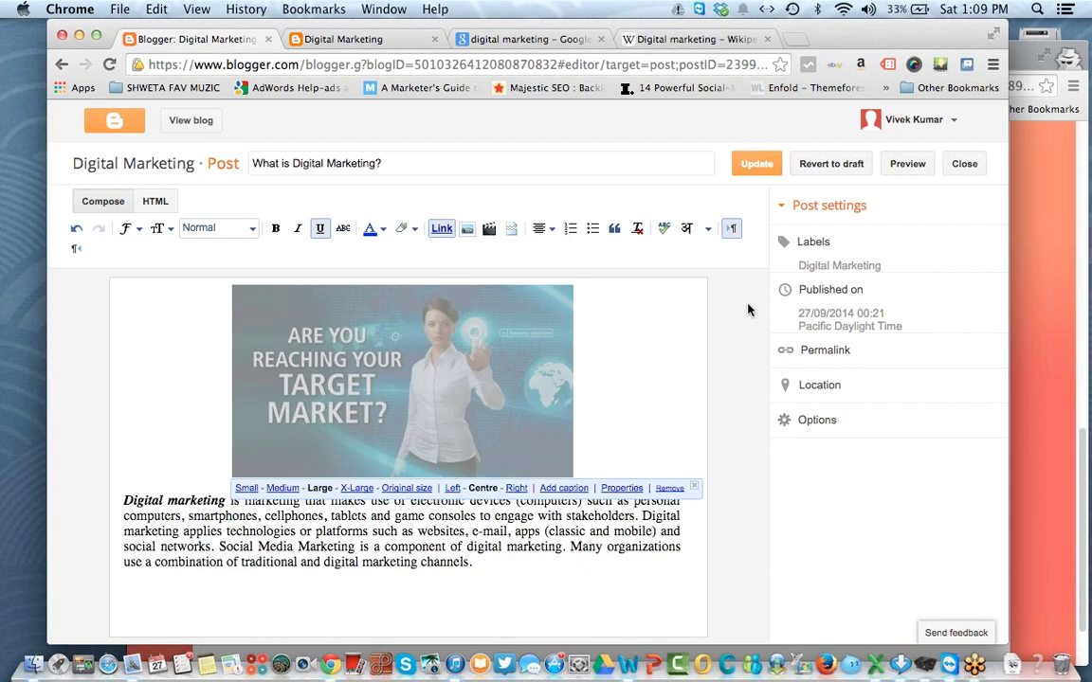
left_click(757, 169)
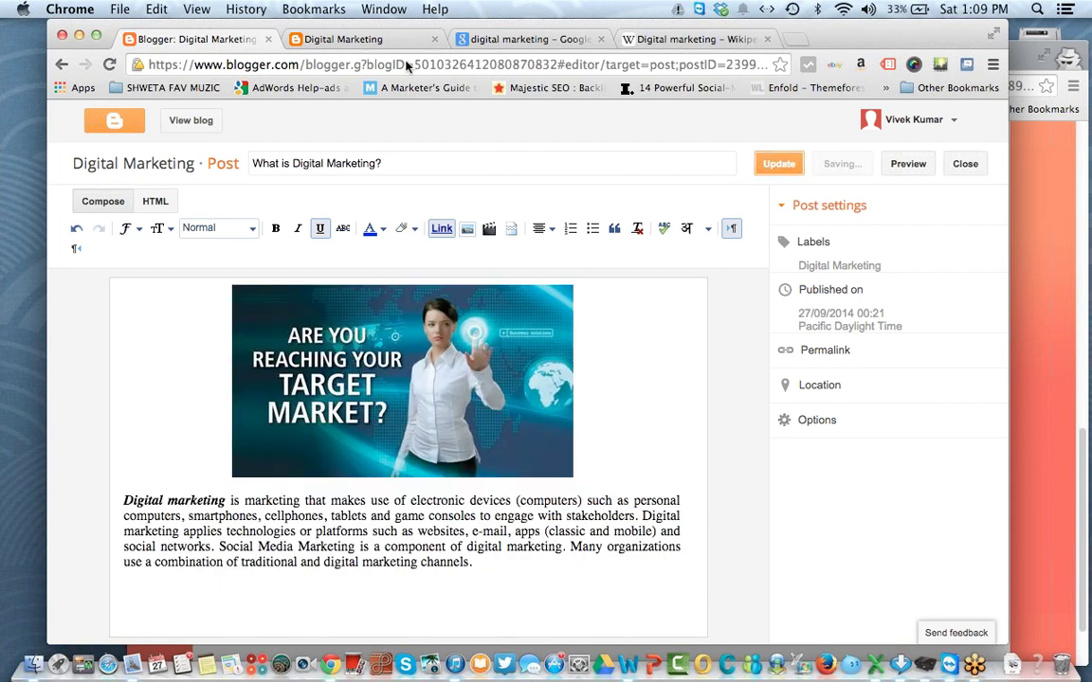
left_click(323, 40)
left_click(109, 66)
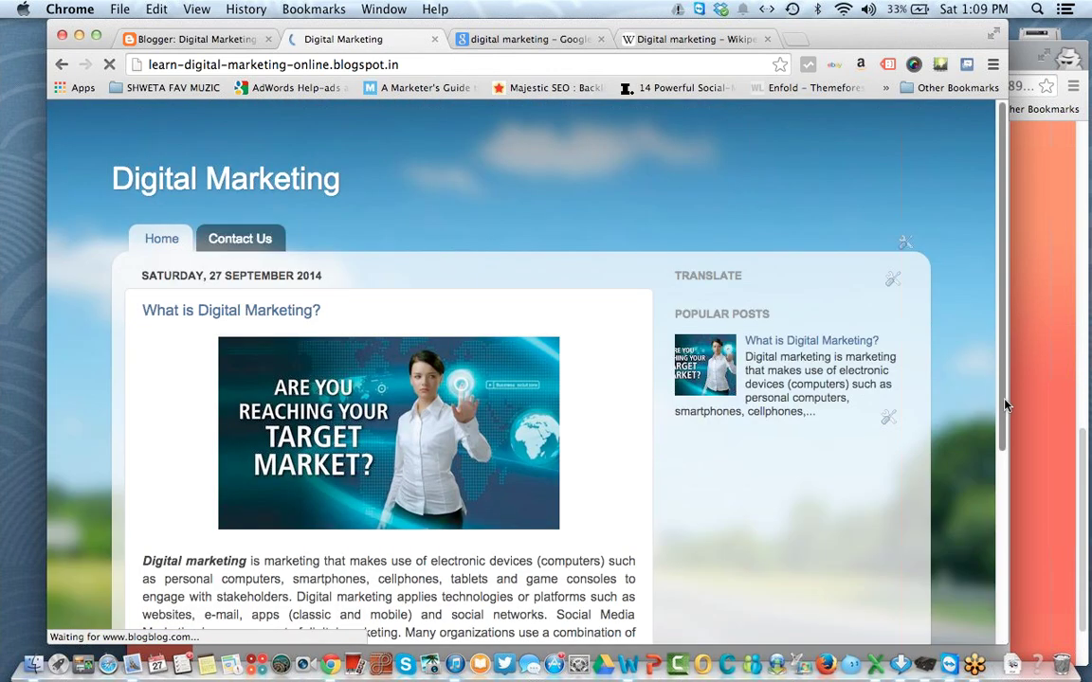
left_click_drag(1001, 354, 980, 293)
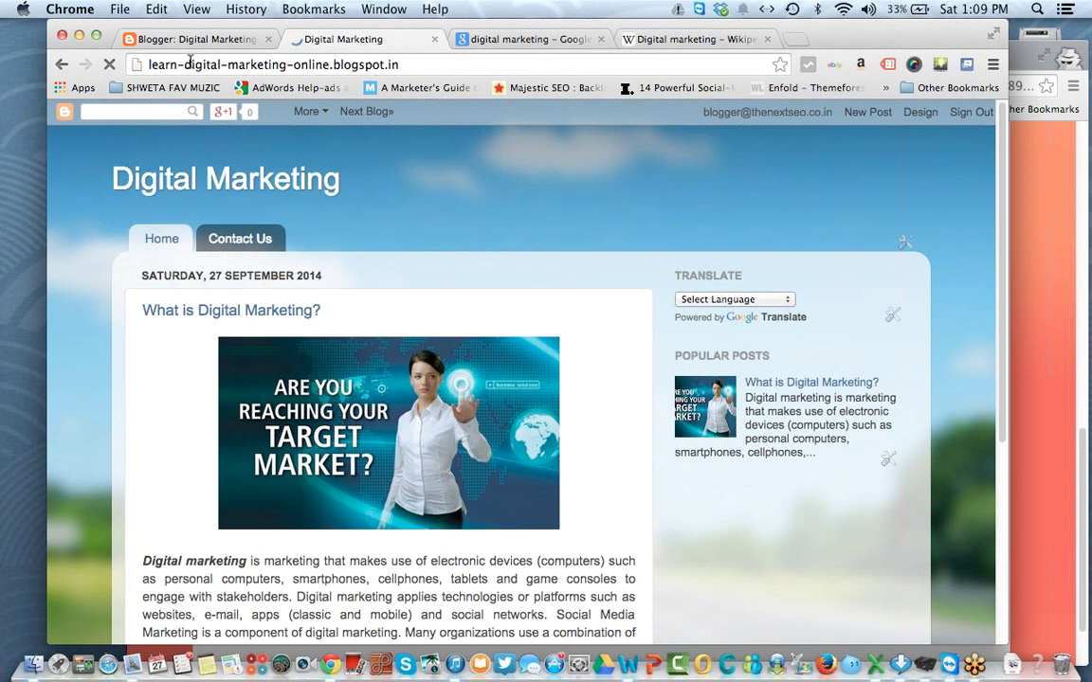
left_click(180, 40)
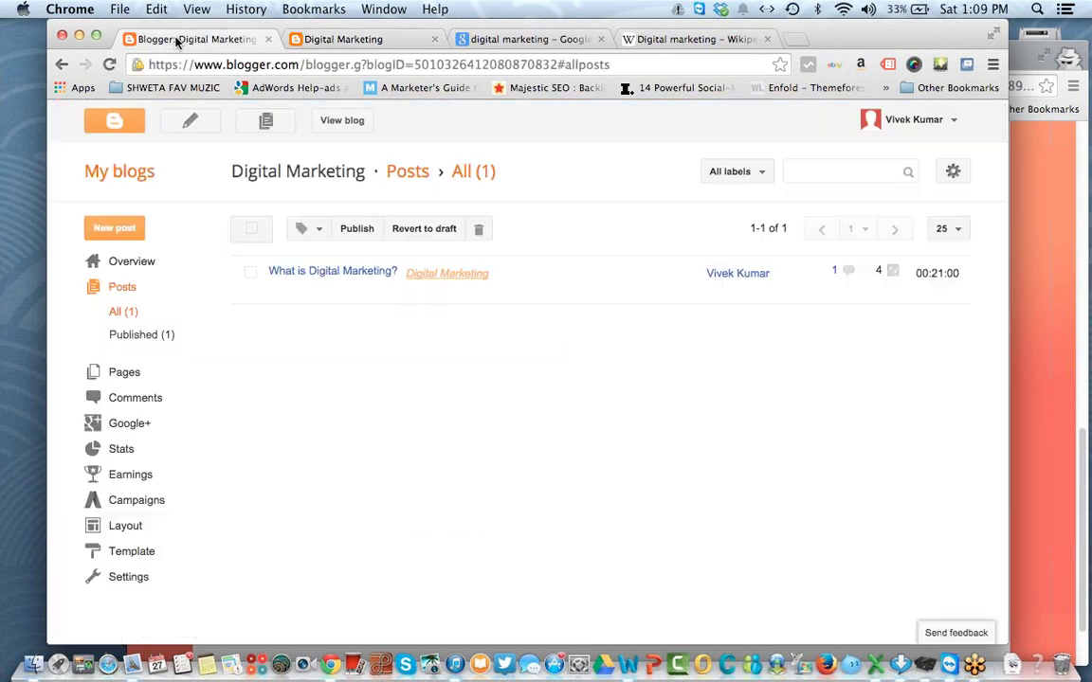
Step: Search Google for 'blogger templates' in a new tab
left_click(137, 553)
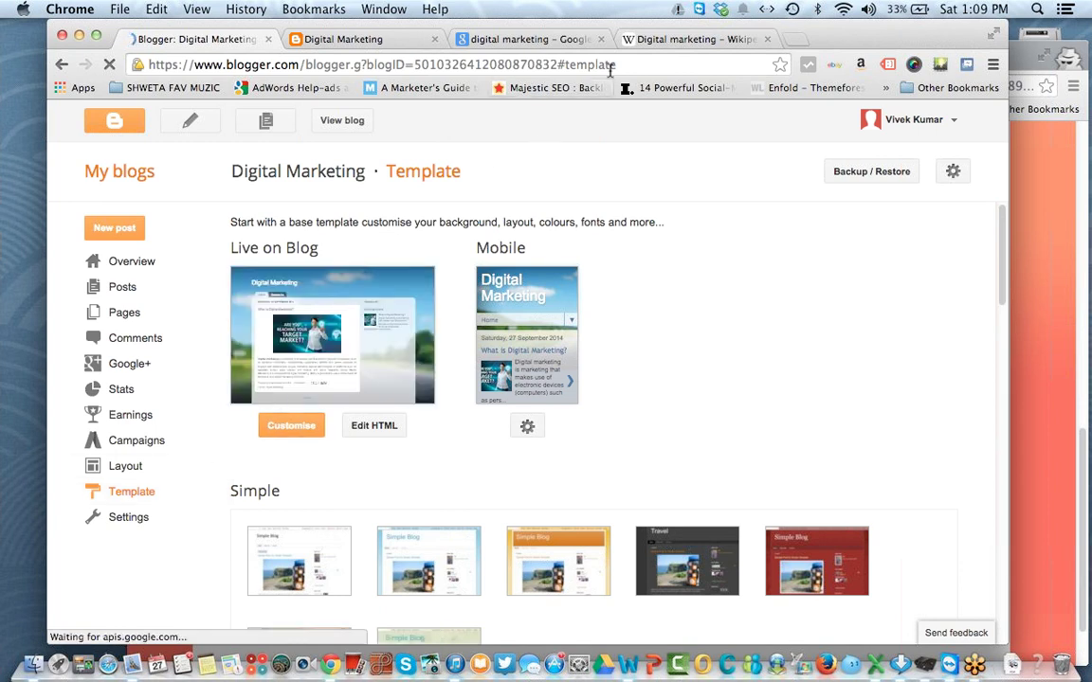
left_click(806, 43)
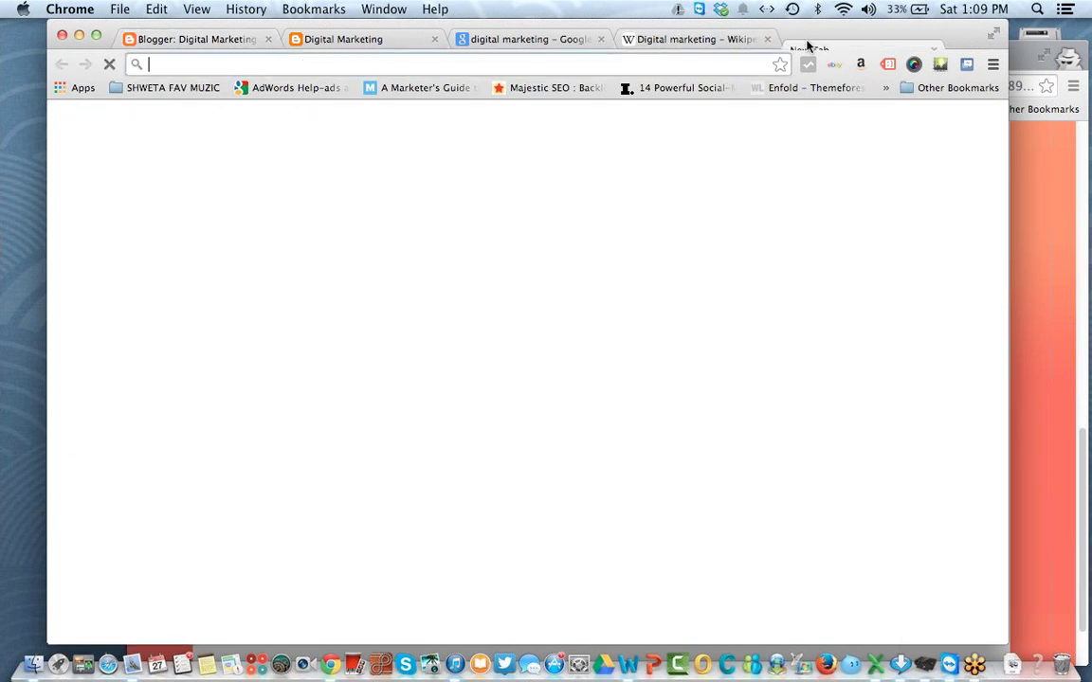
type("blogge")
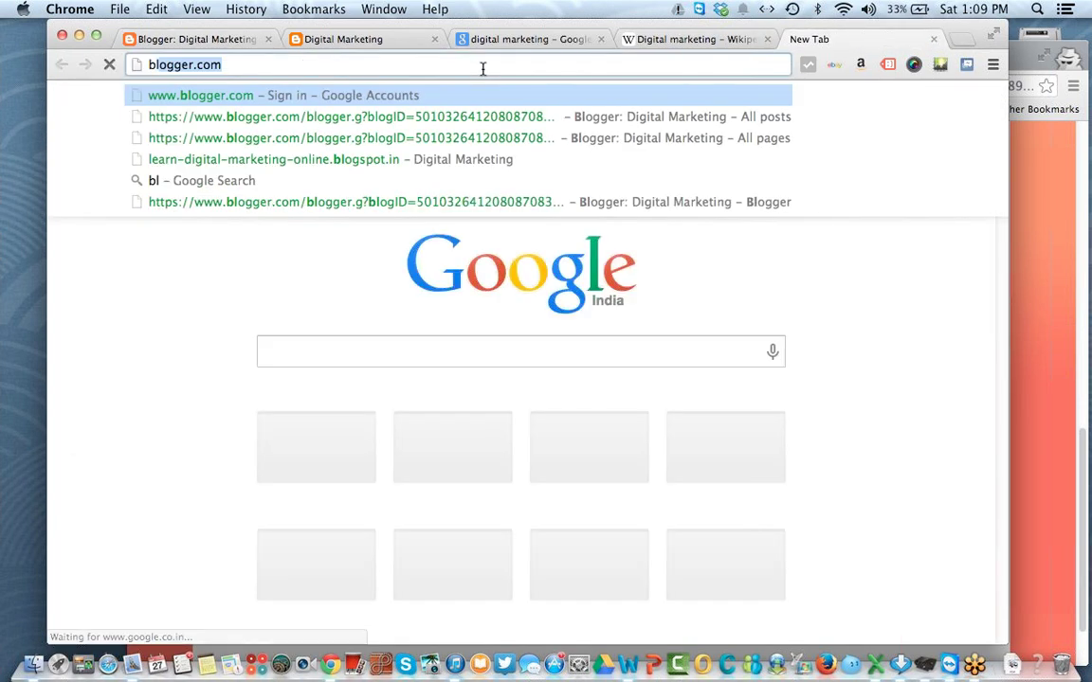
type("r t")
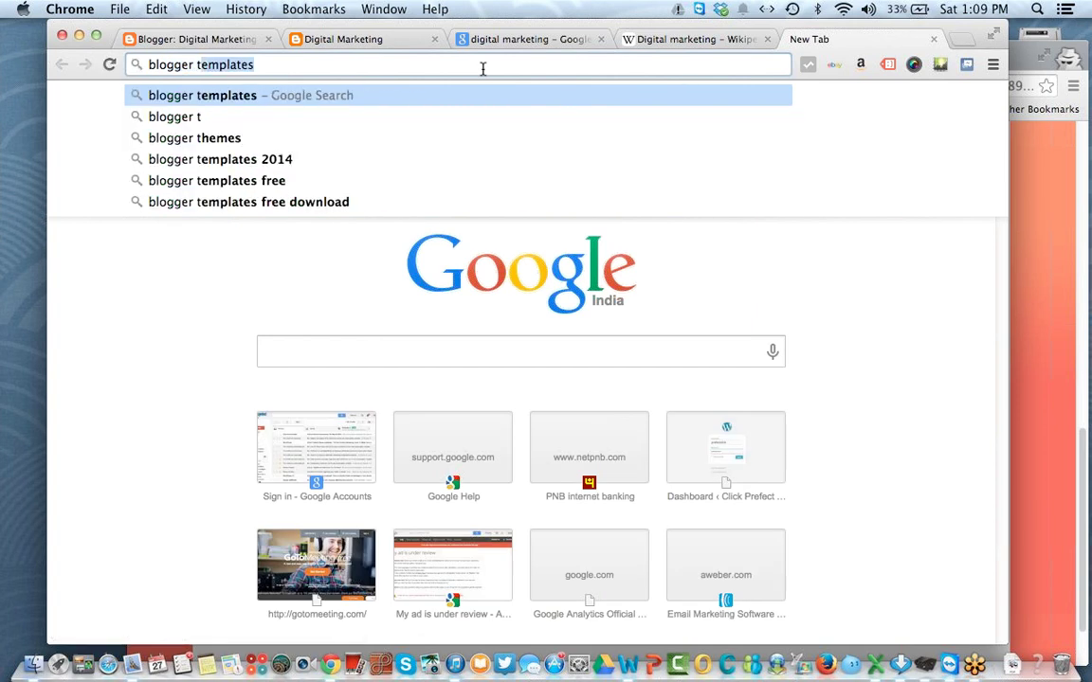
type("empl")
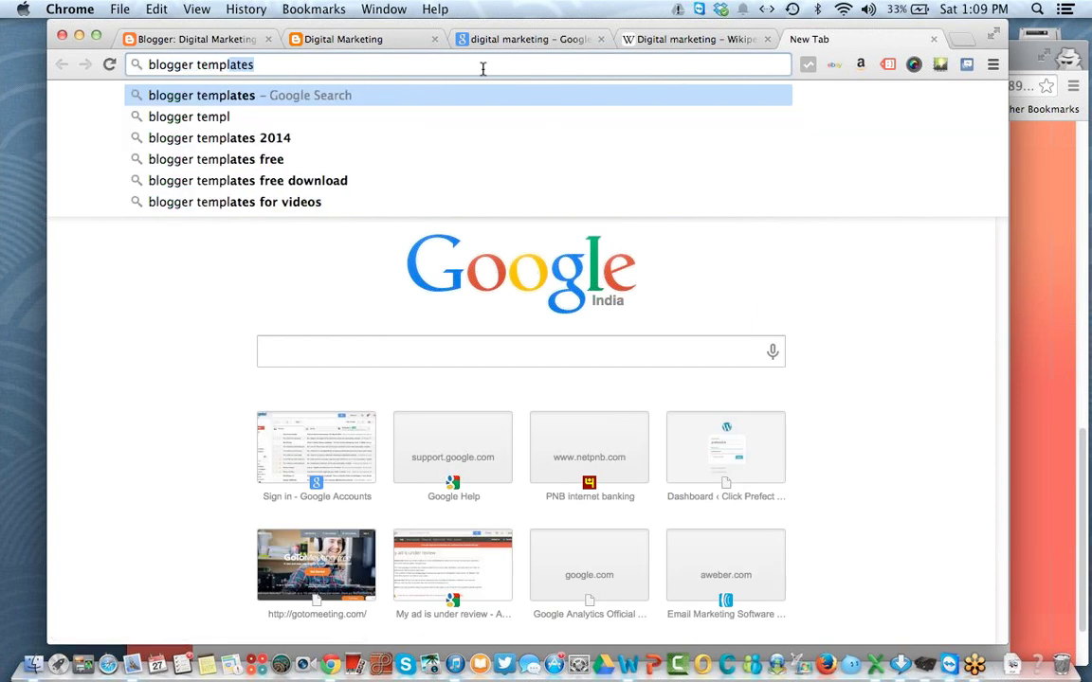
key("Return")
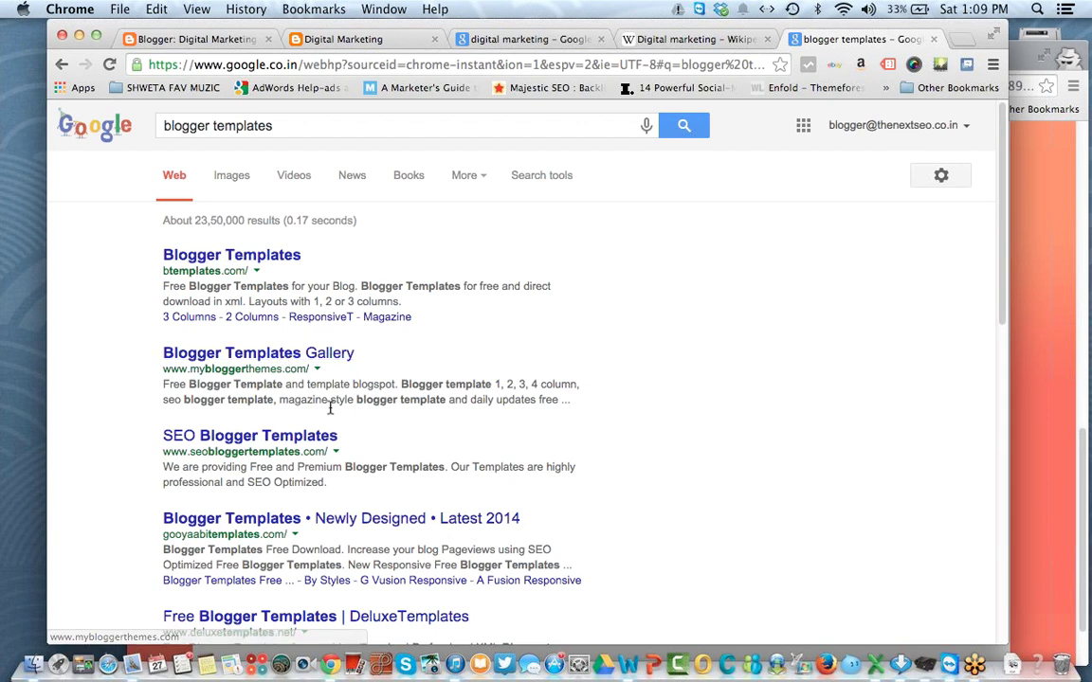
Step: Open SEO Blogger Templates, High Quality Blogger Templates and another result in new tabs
left_click(289, 438, "super")
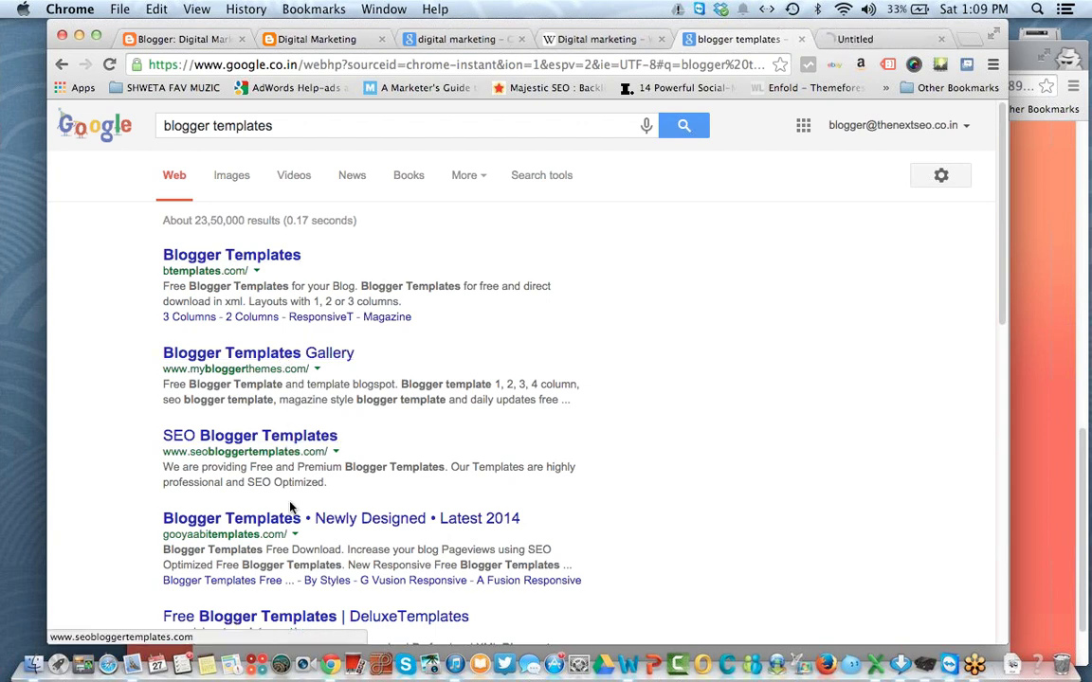
left_click(293, 518, "super")
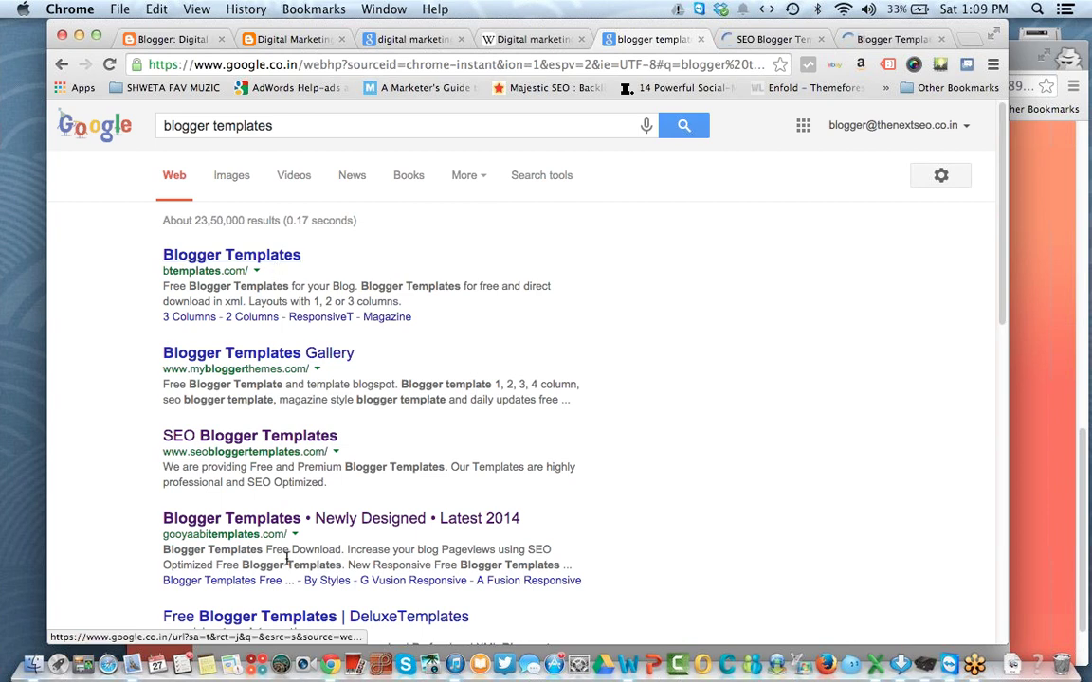
scroll(628, 616, "down", 2)
scroll(627, 617, "down", 2)
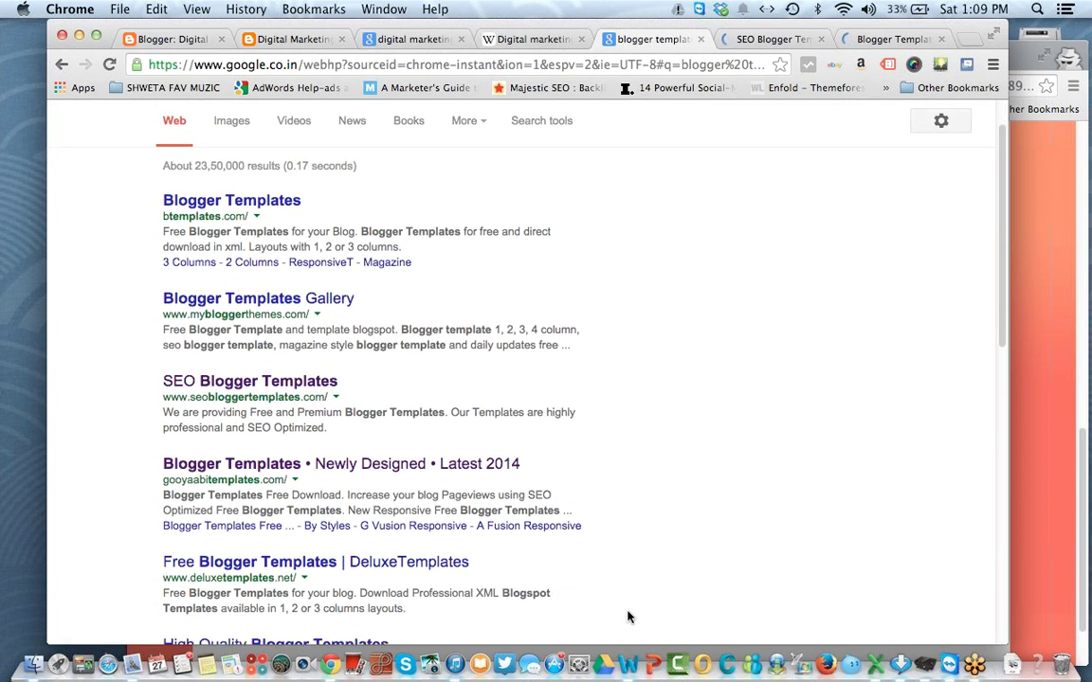
scroll(408, 512, "down", 1)
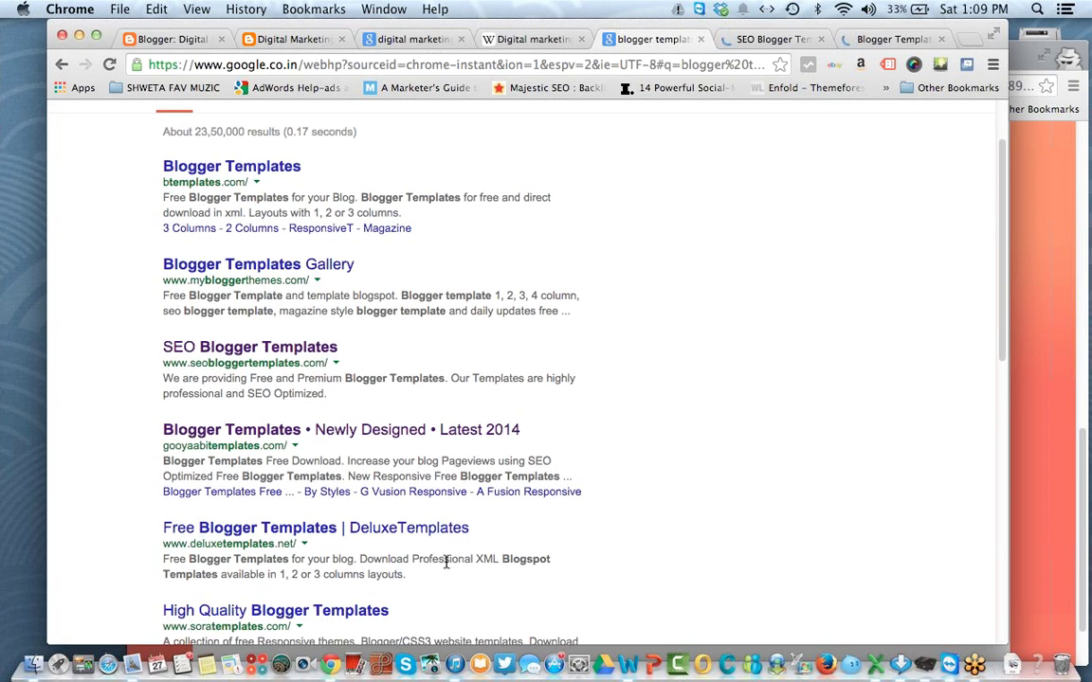
left_click(378, 614, "super")
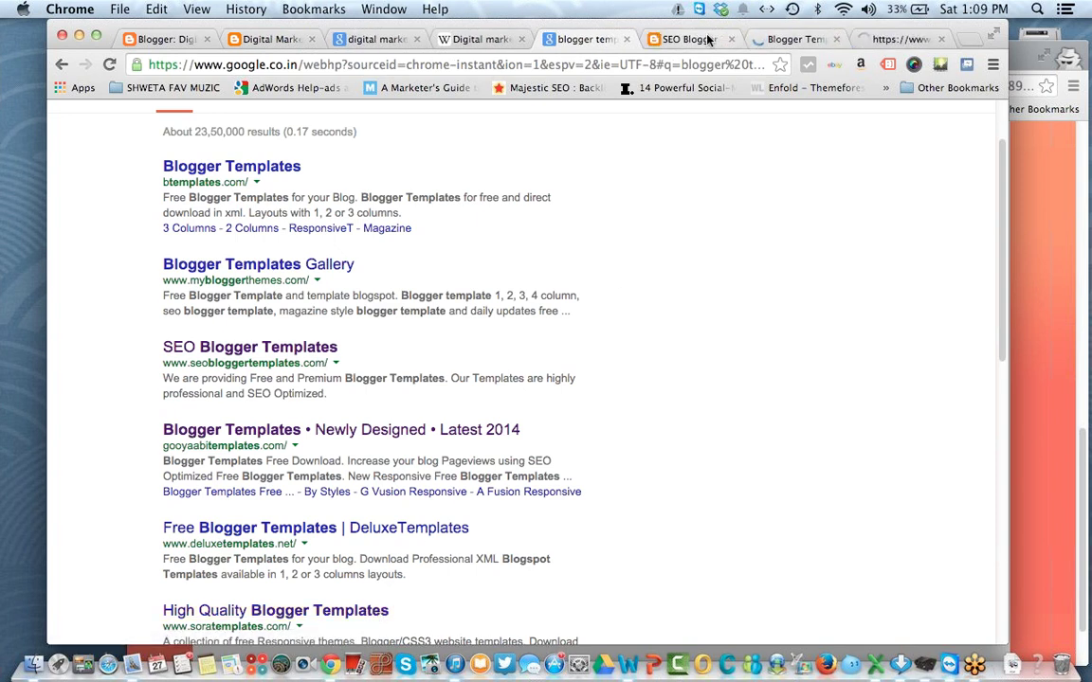
key("ctrl+Tab")
Step: Open the Seo Mag Blogger Template page on SEO Blogger Templates and look through it
scroll(481, 421, "down", 10)
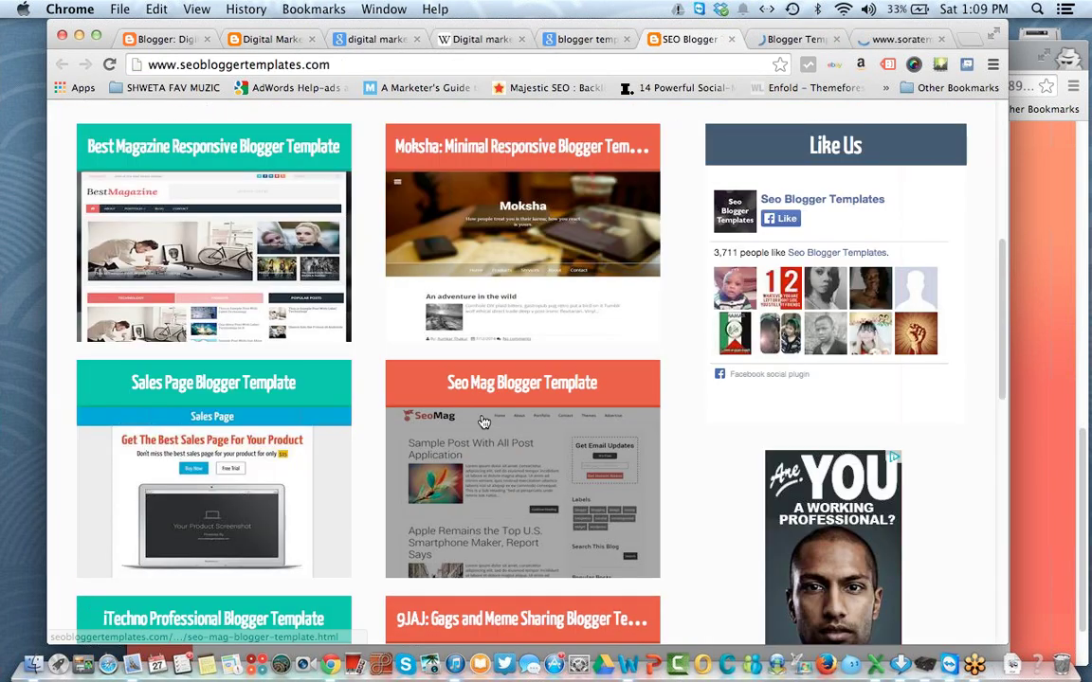
scroll(484, 420, "up", 1)
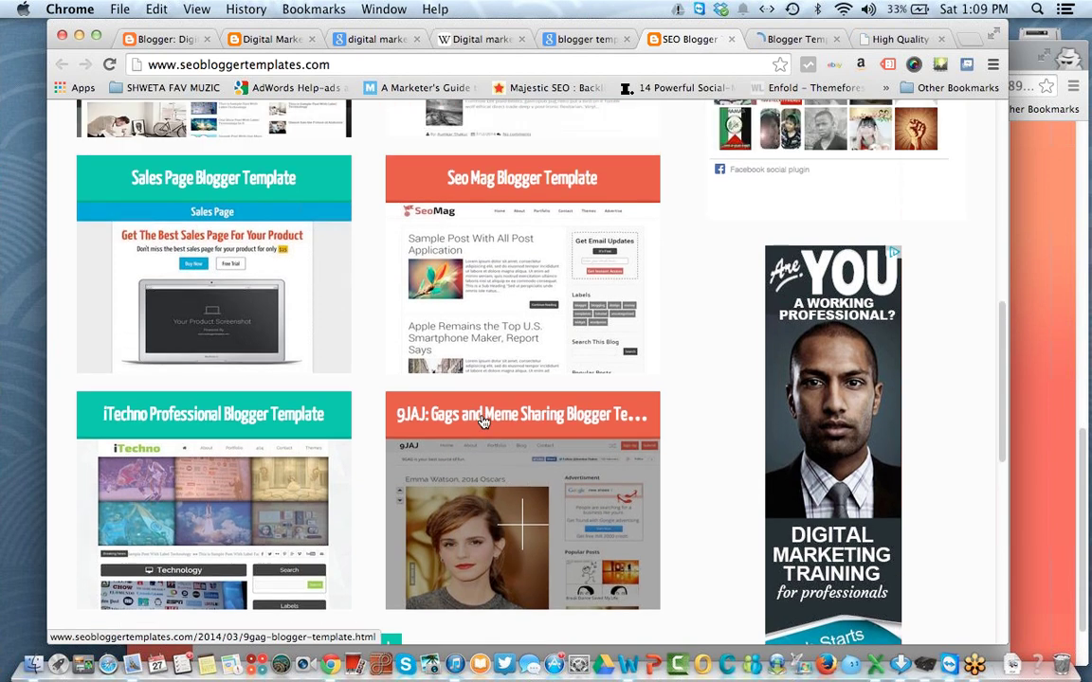
left_click(518, 268)
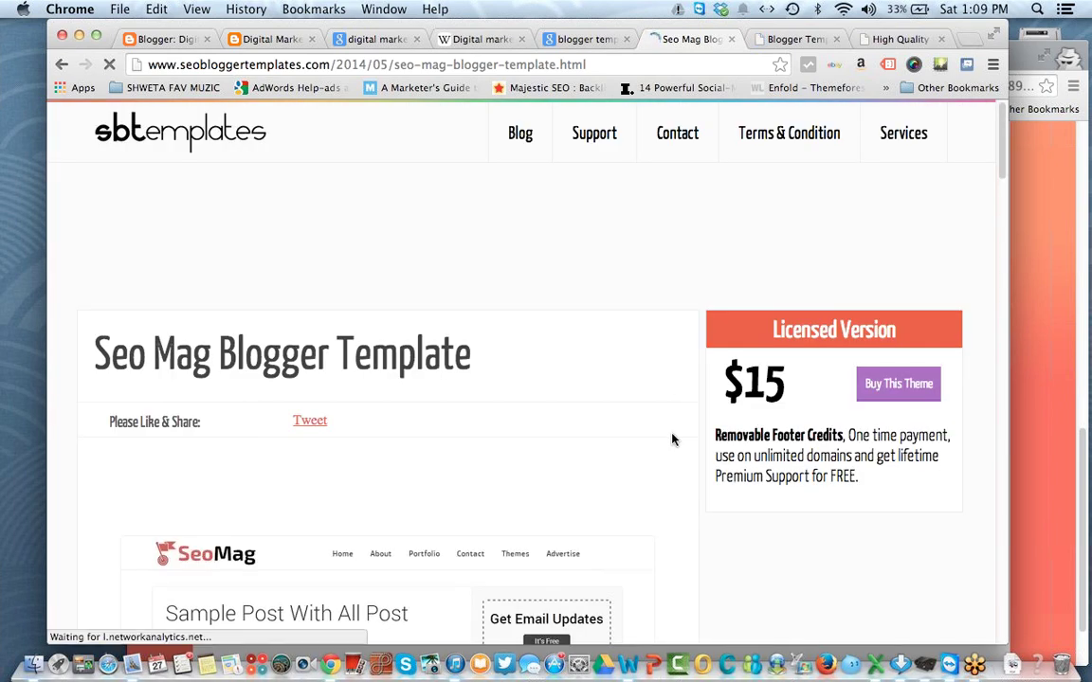
scroll(663, 434, "down", 3)
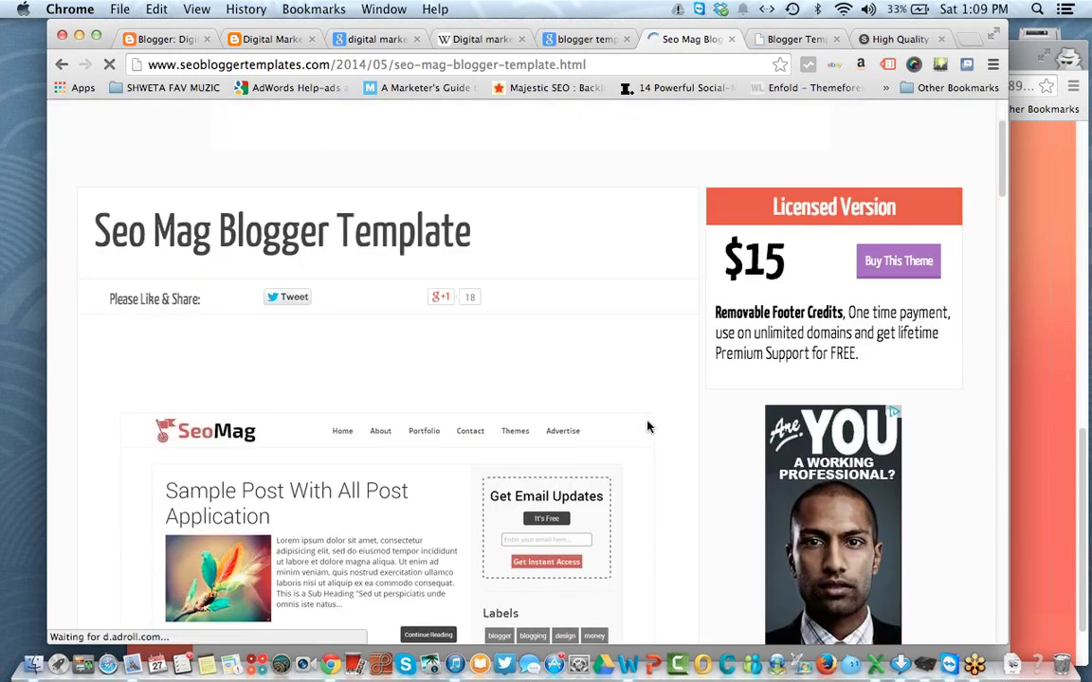
scroll(647, 427, "down", 20)
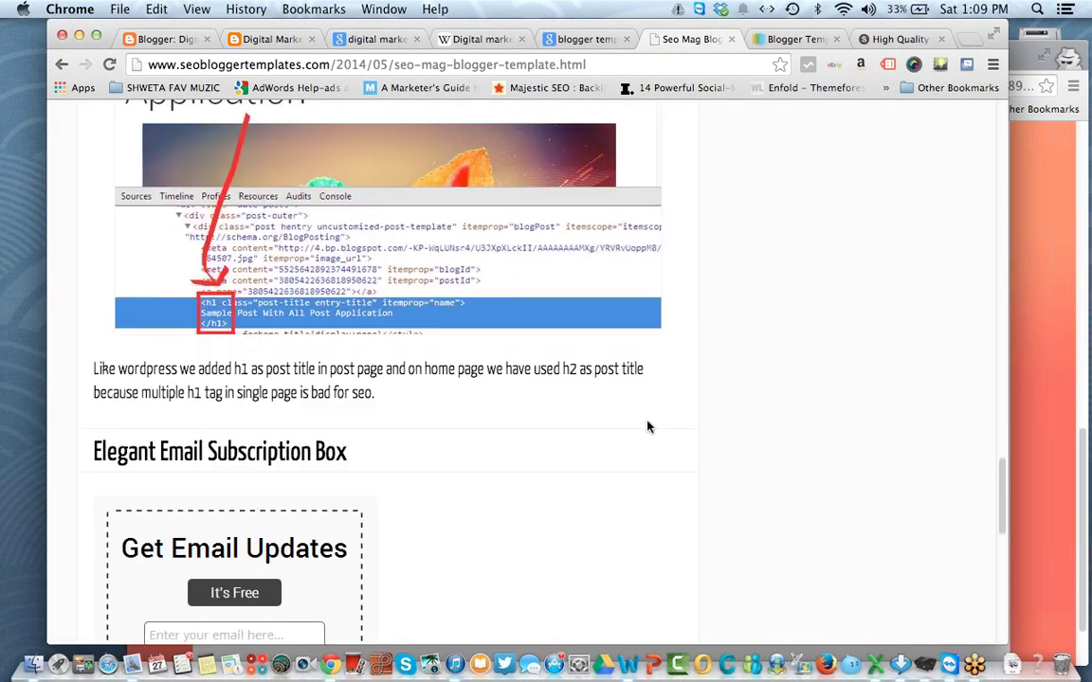
scroll(648, 427, "up", 10)
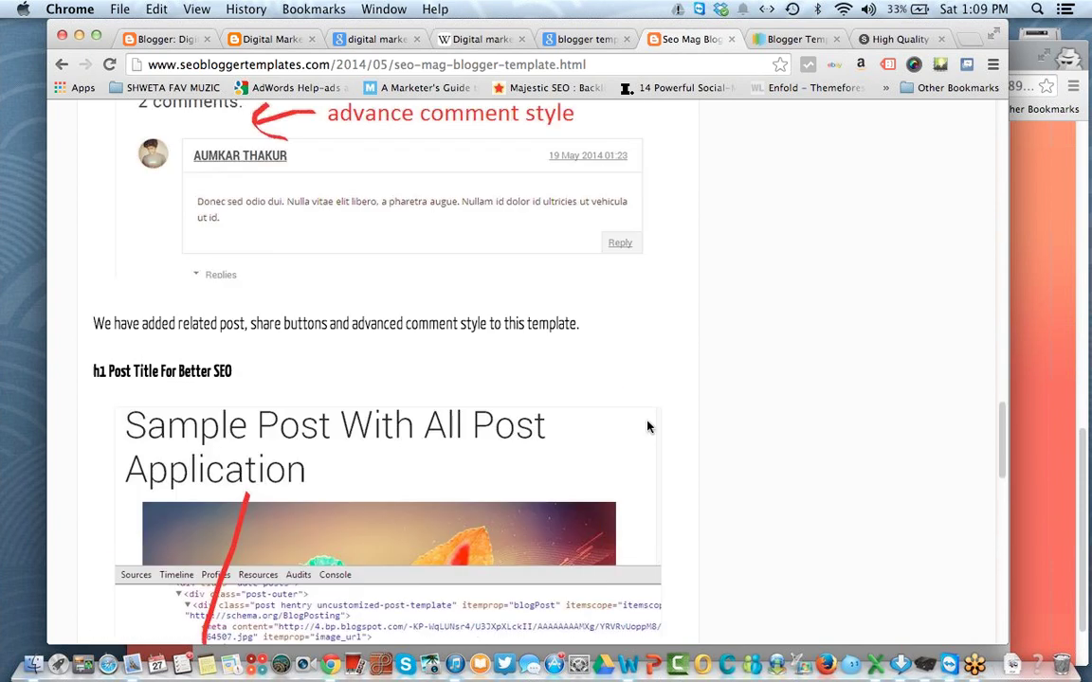
scroll(647, 426, "up", 10)
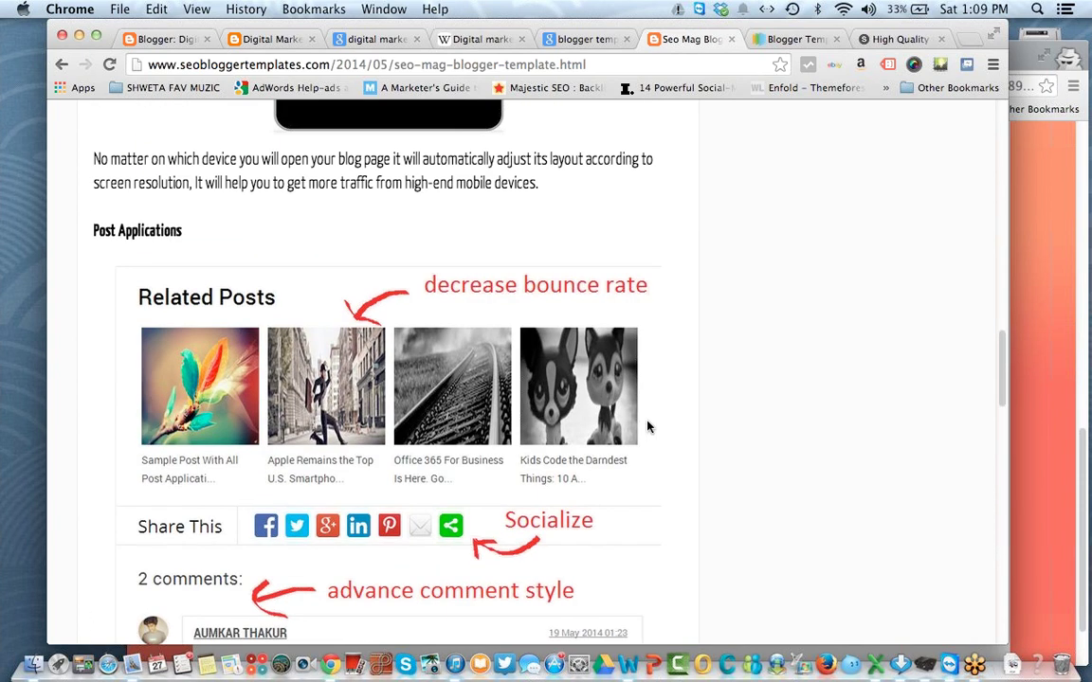
scroll(647, 426, "up", 5)
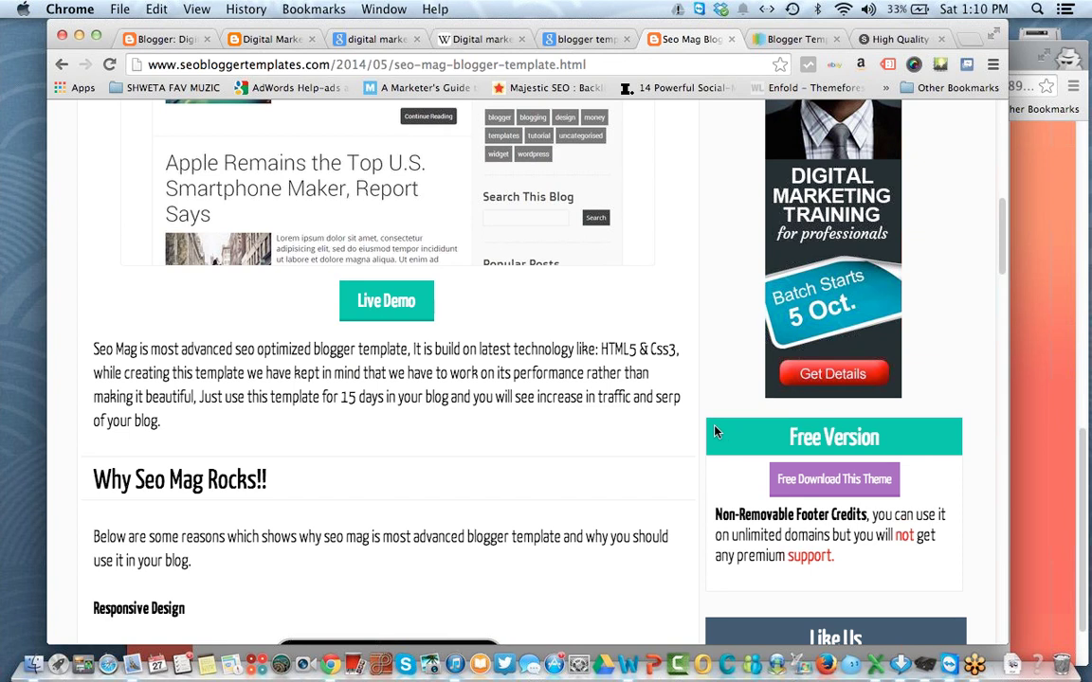
Step: Download the free Seo Mag theme zip (372 KB) and reveal it in Finder
left_click(829, 478)
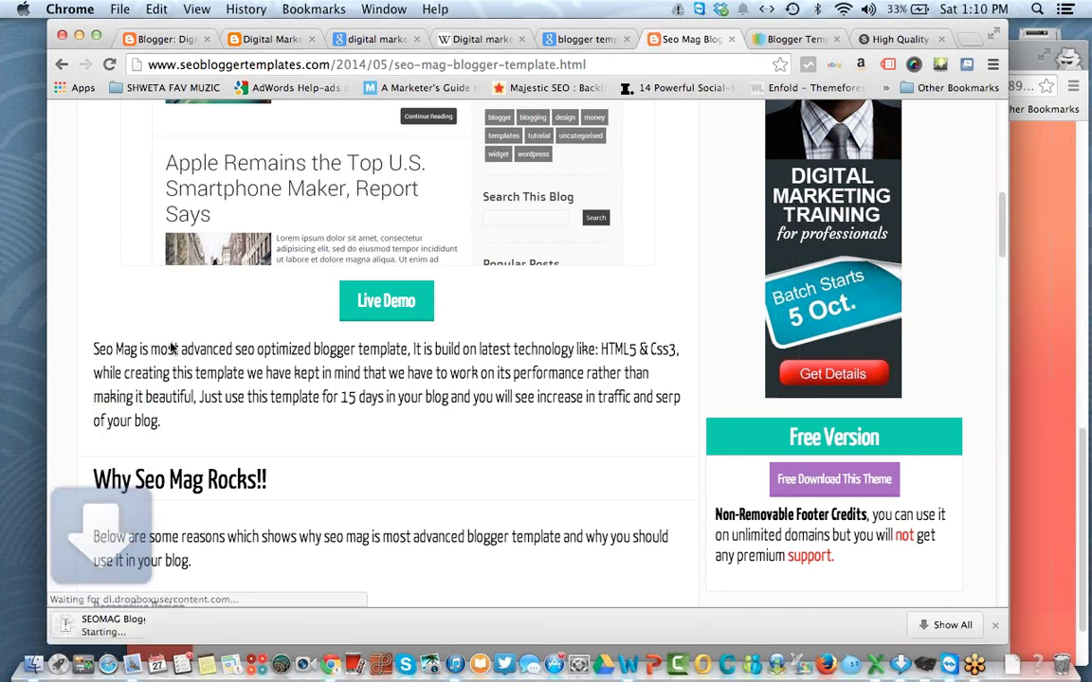
left_click(219, 624)
left_click(277, 601)
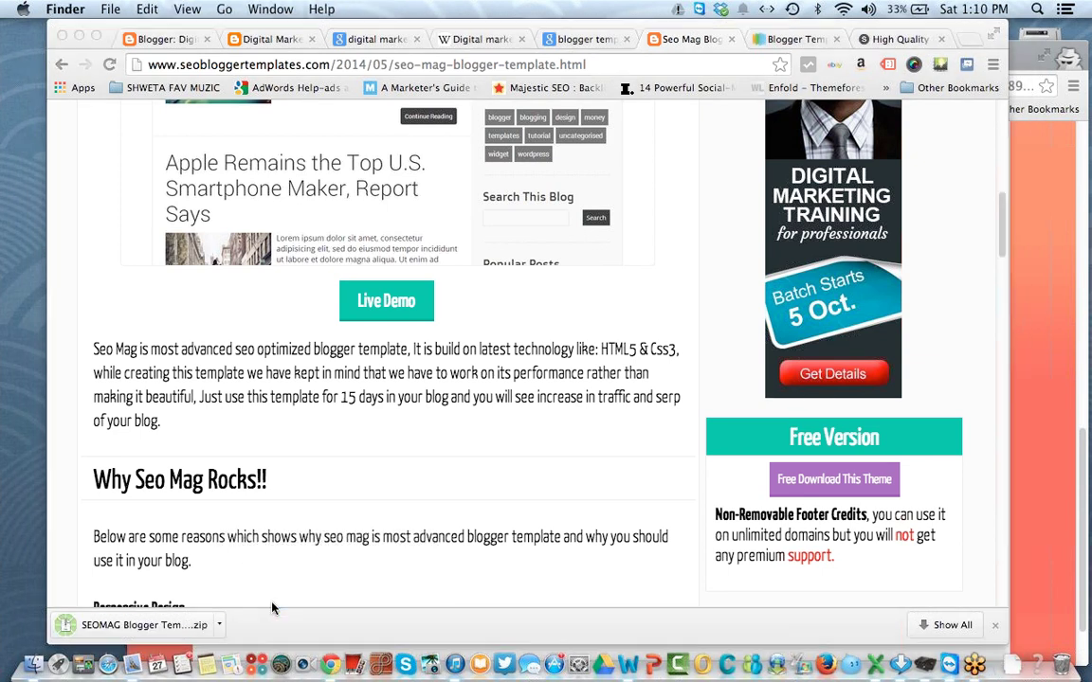
Step: Show SEOMAG Blogger Template.zip in Finder and extract the archive
left_click(220, 626)
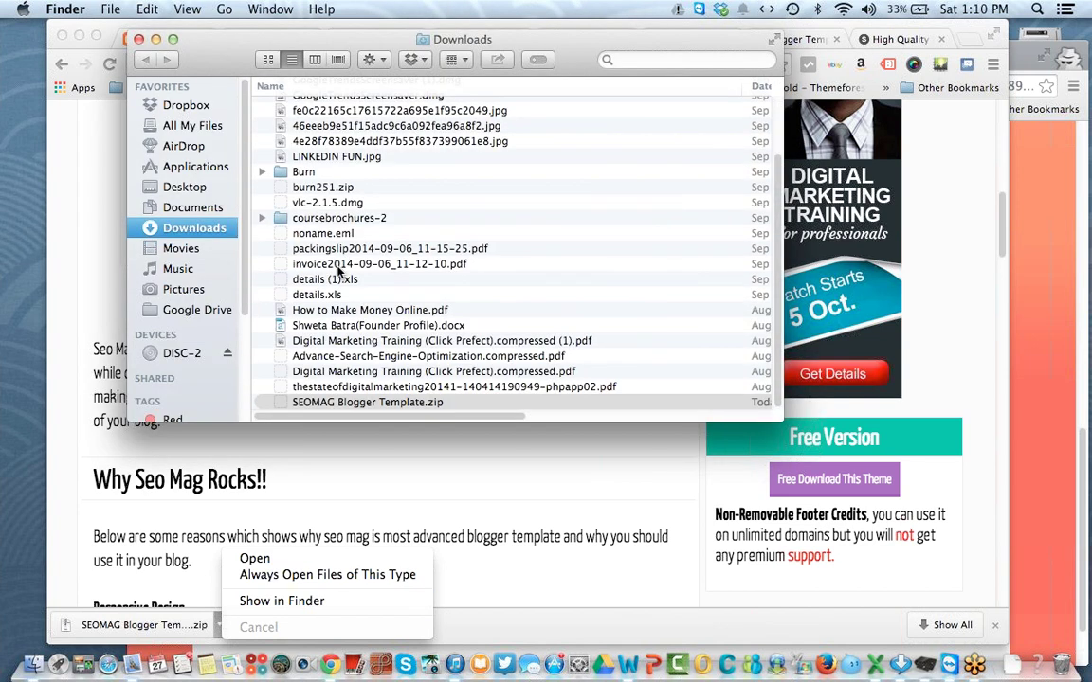
right_click(347, 407)
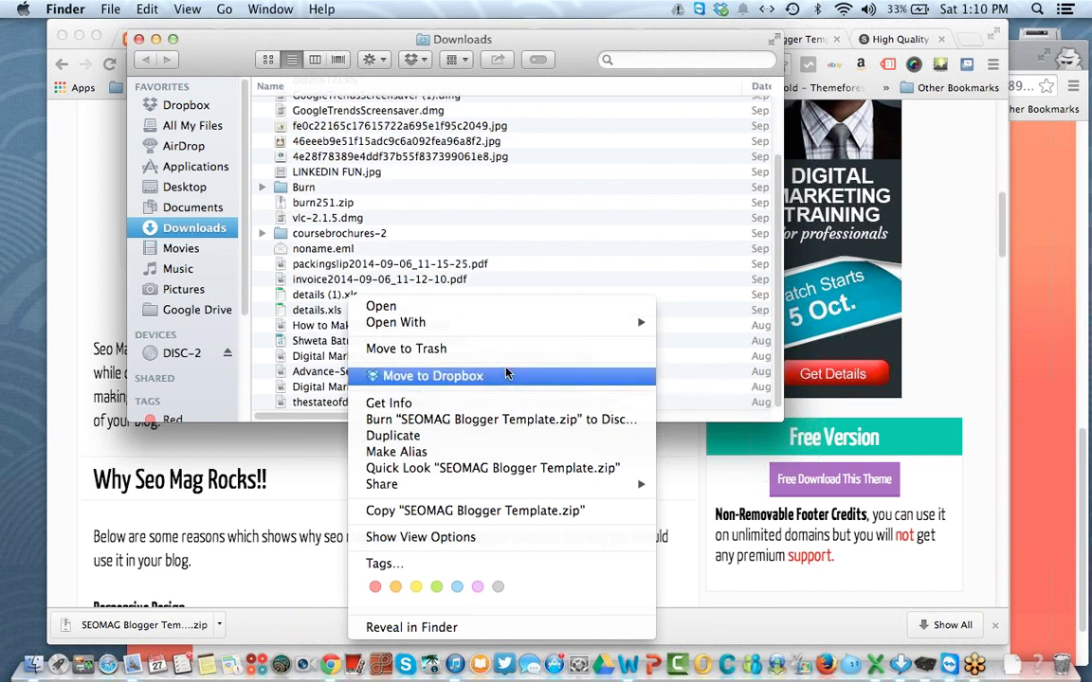
mouse_move(516, 329)
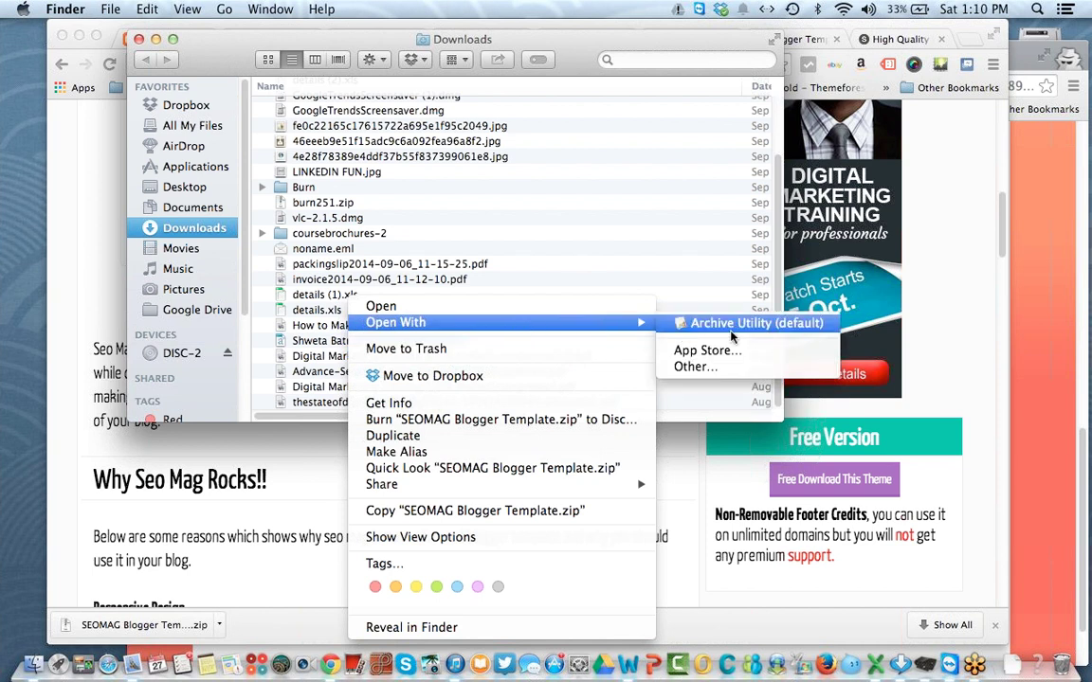
left_click(221, 229)
scroll(419, 357, "up", 1)
scroll(421, 362, "down", 1)
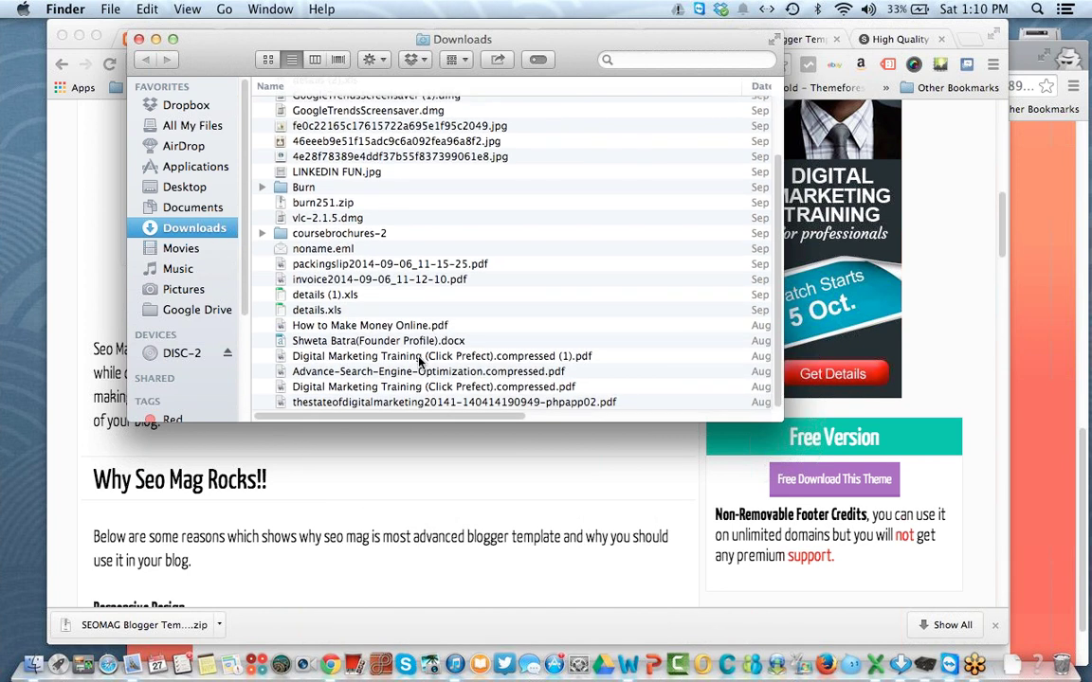
left_click_drag(780, 289, 780, 218)
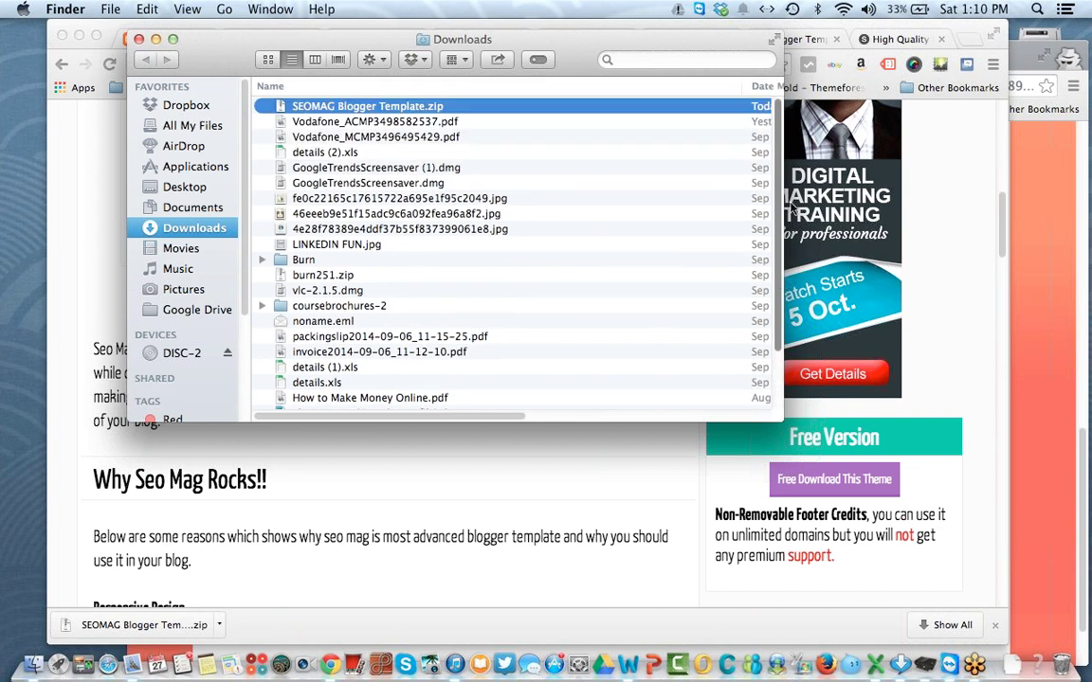
right_click(354, 109)
left_click(383, 118)
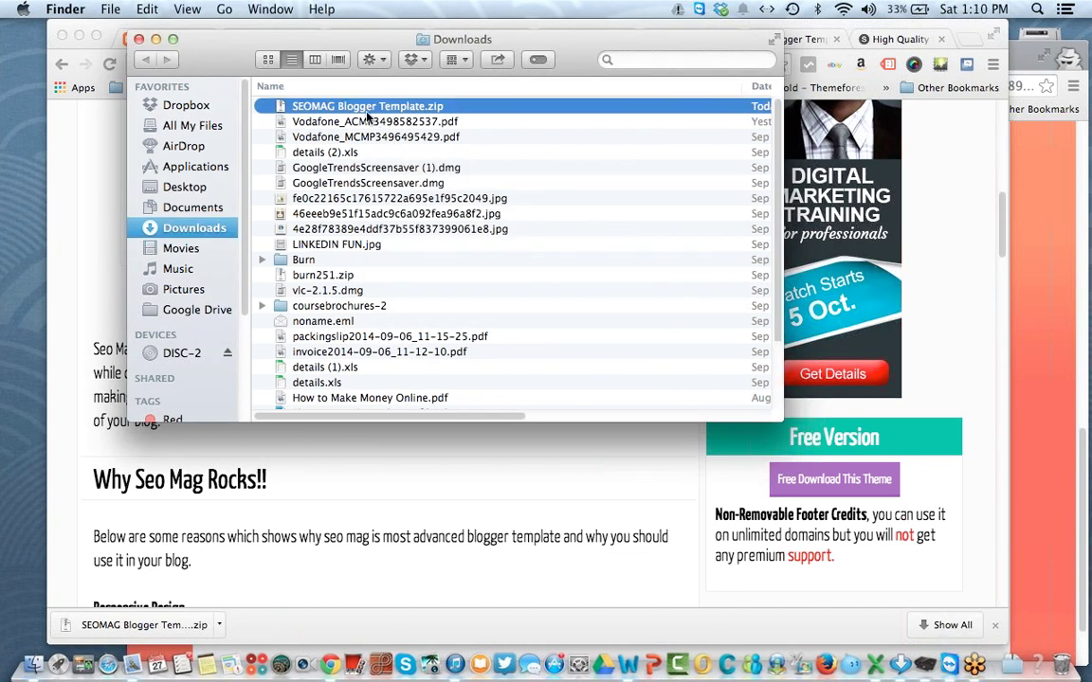
Step: Open the extracted SEOMAG folder, select SeoMag-theme.xml, and return to Blogger's Template page
scroll(782, 302, "down", 3)
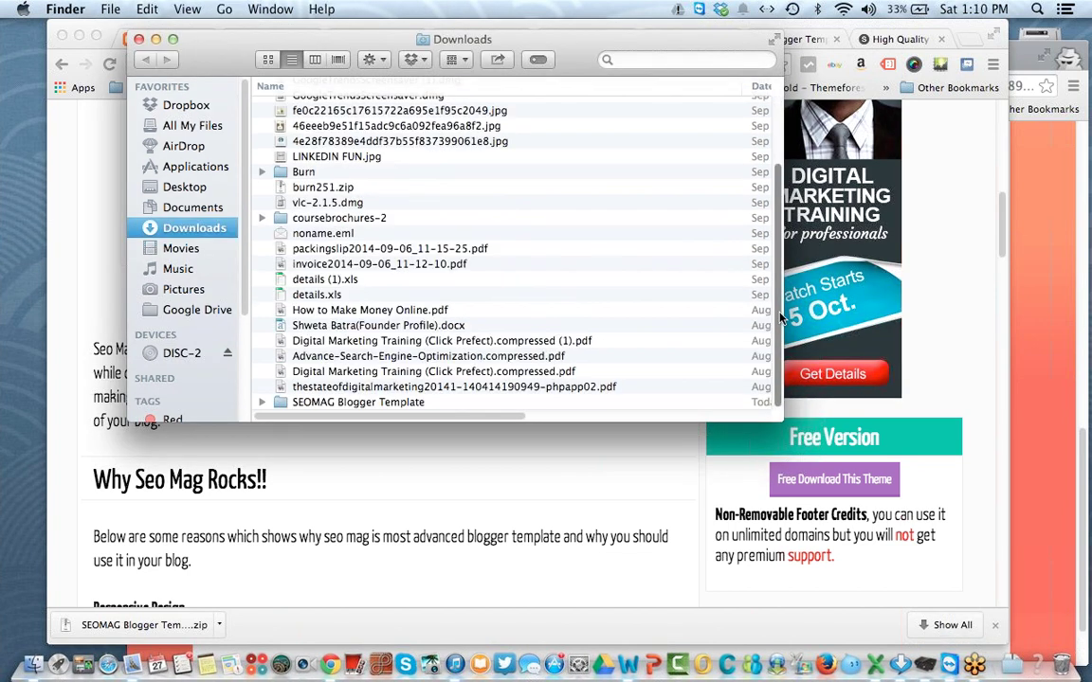
double_click(327, 402)
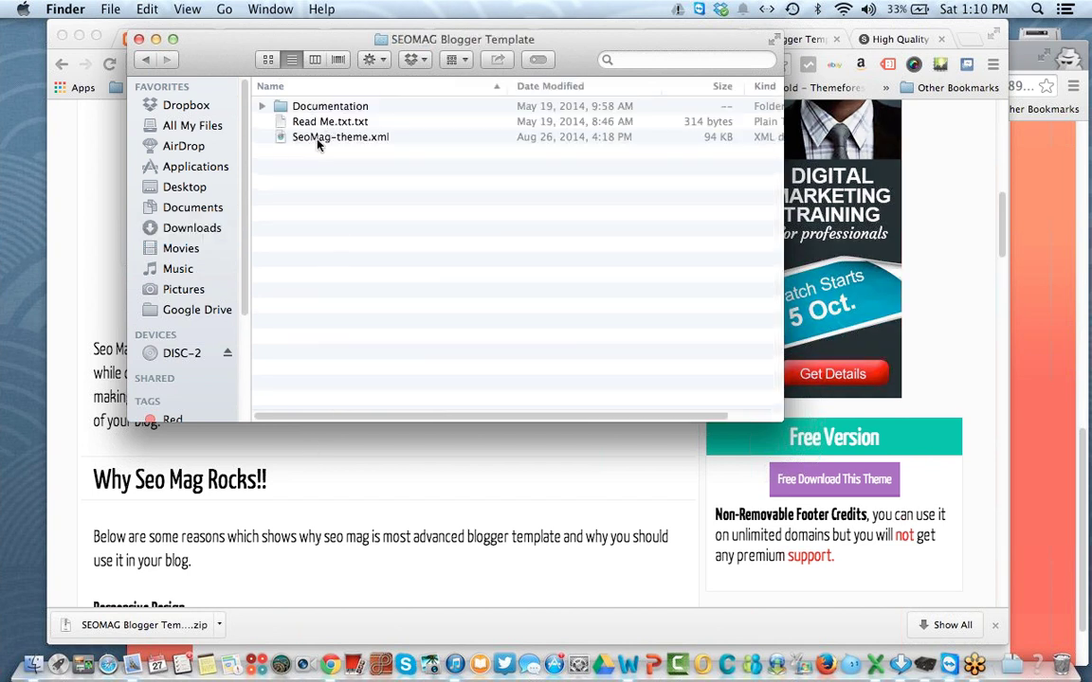
left_click(318, 142)
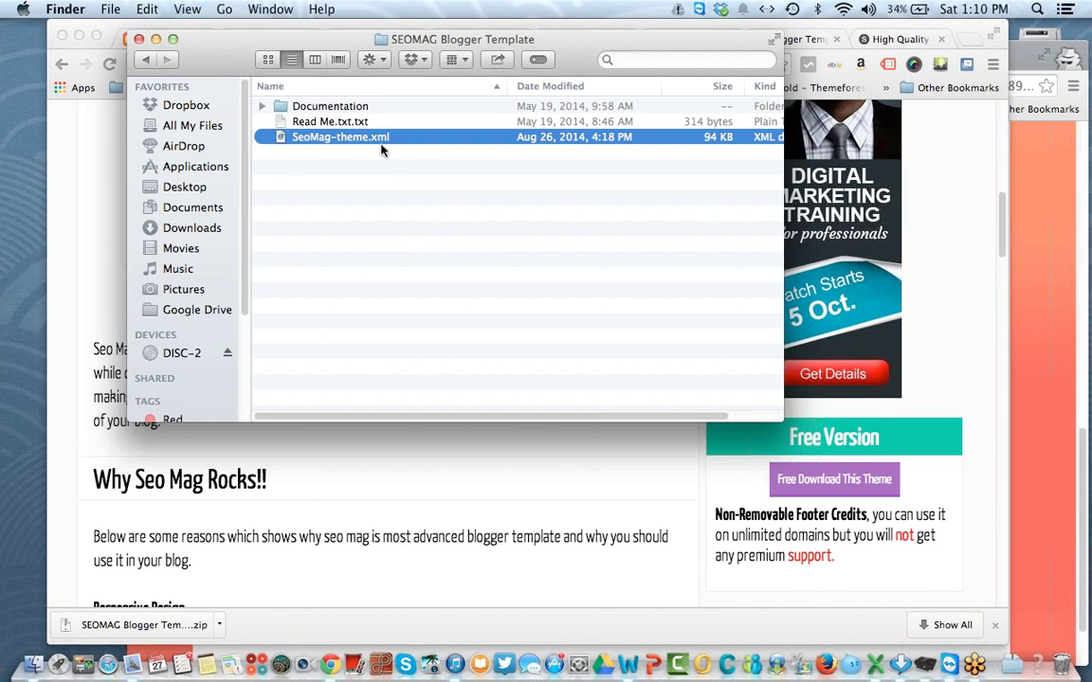
left_click(392, 455)
left_click(180, 39)
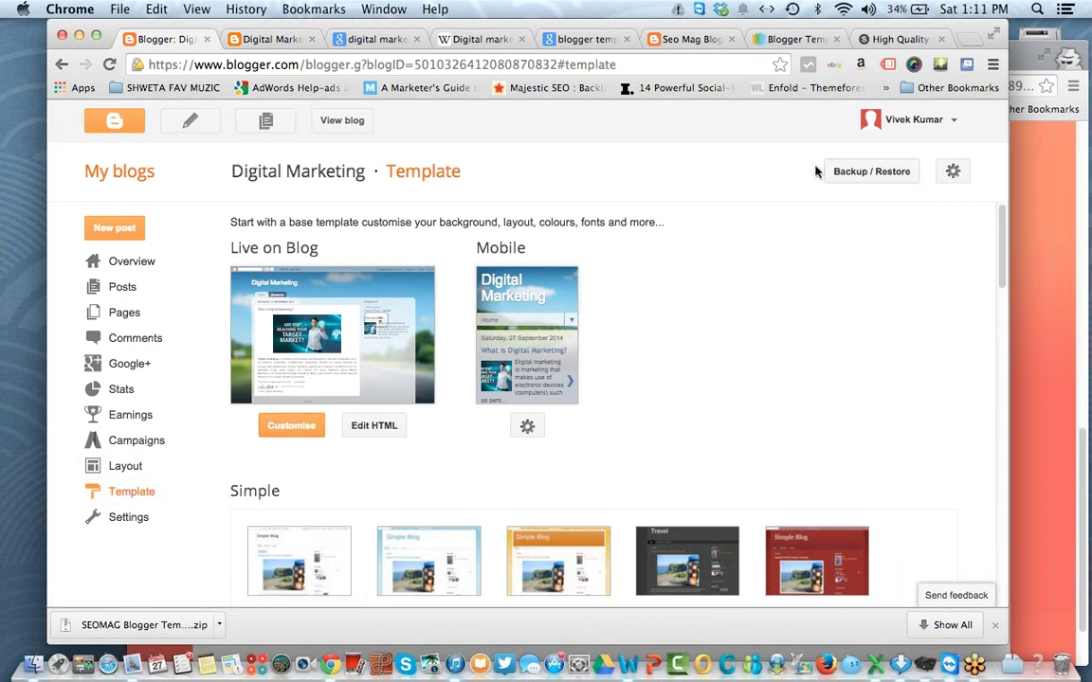
Step: Upload SeoMag-theme.xml from Downloads > SEOMAG Blogger Template through Backup / Restore
left_click(842, 176)
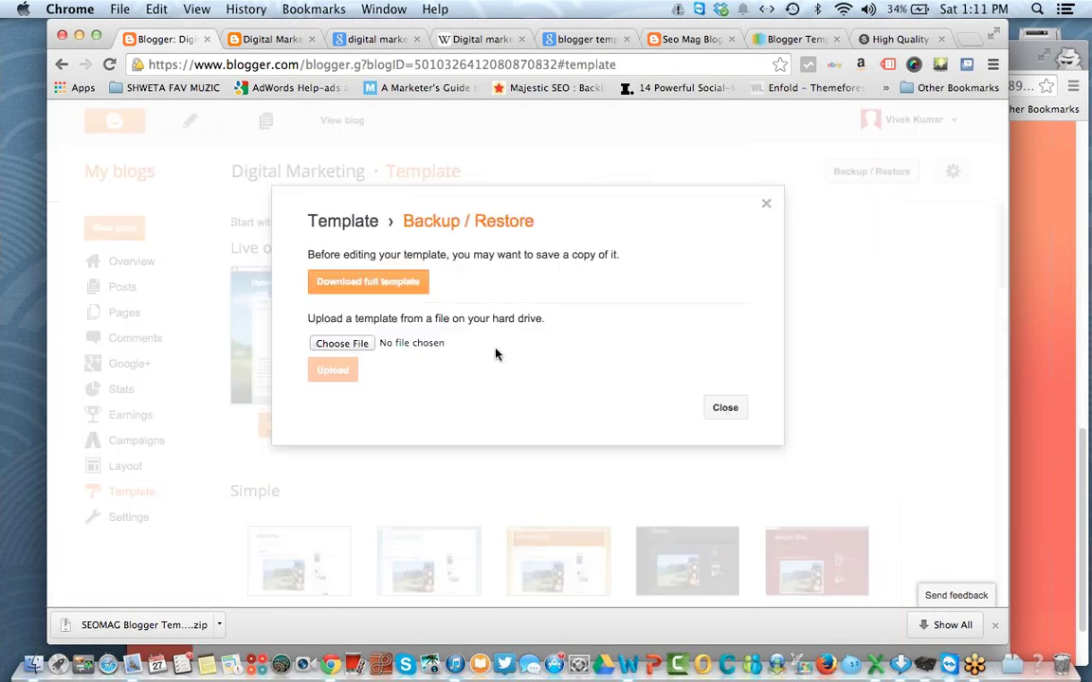
left_click(349, 354)
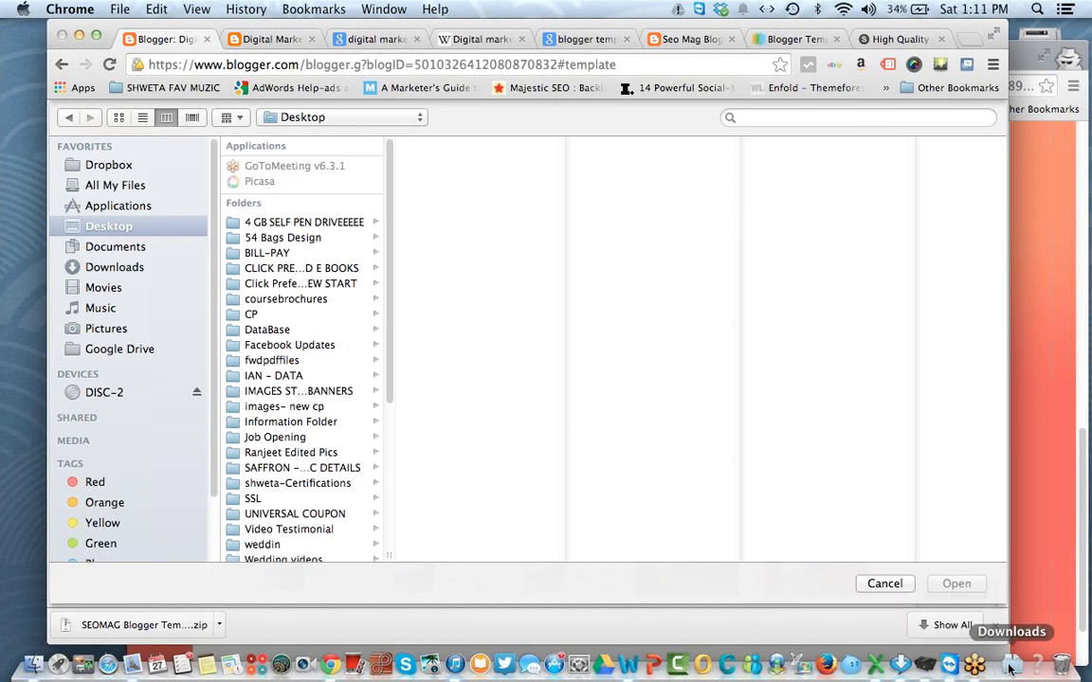
left_click(128, 266)
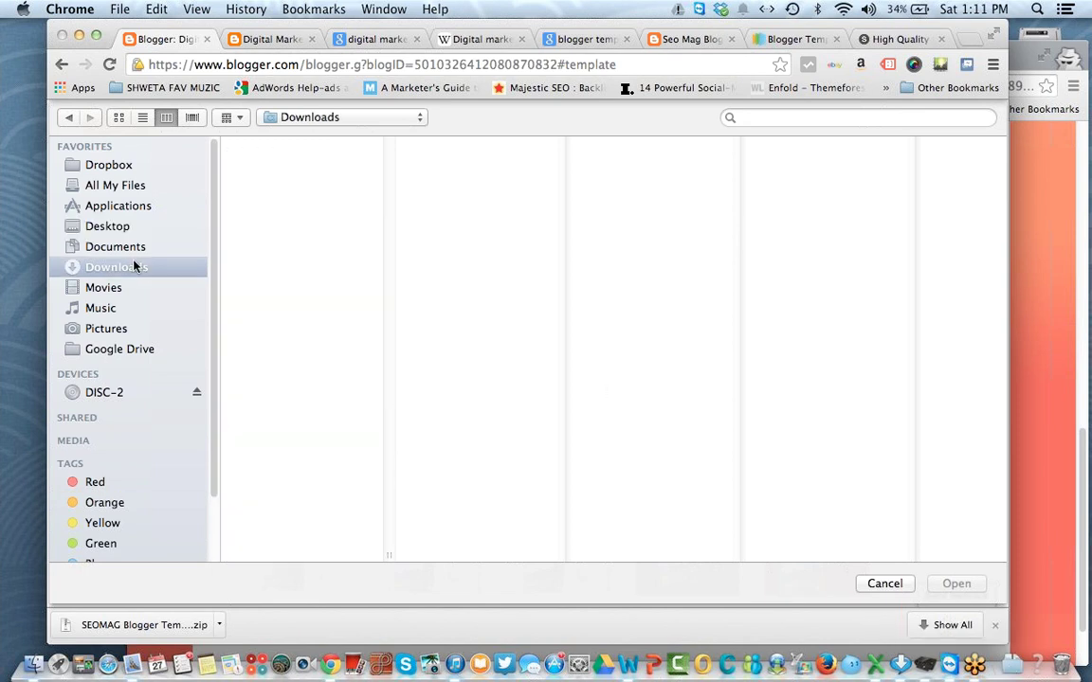
left_click(242, 203)
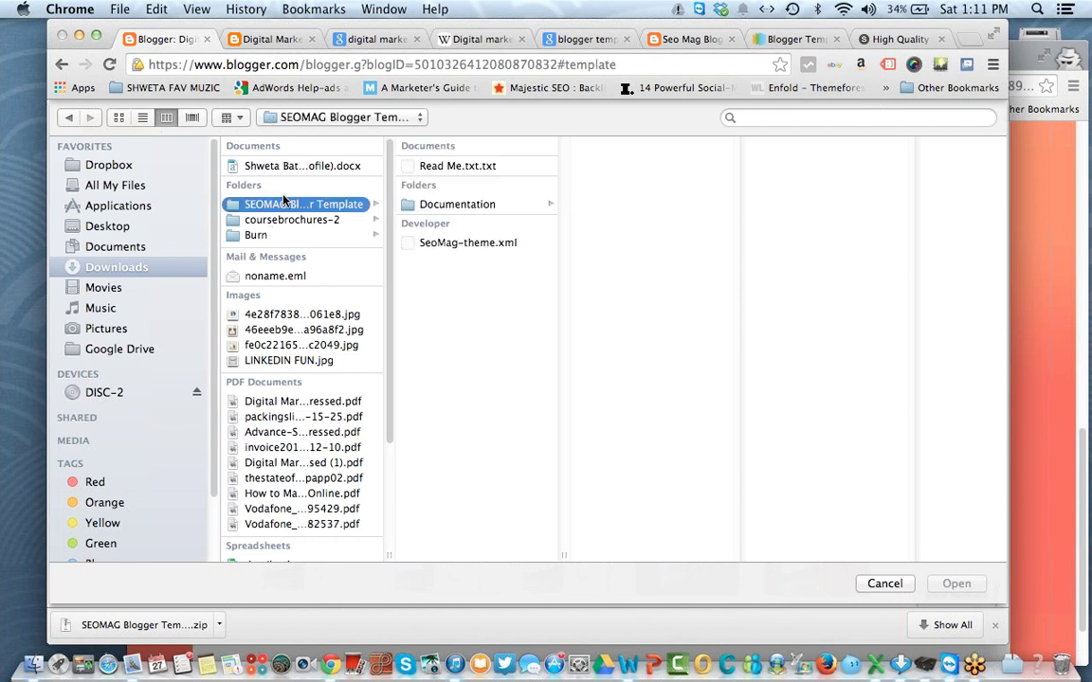
left_click(445, 242)
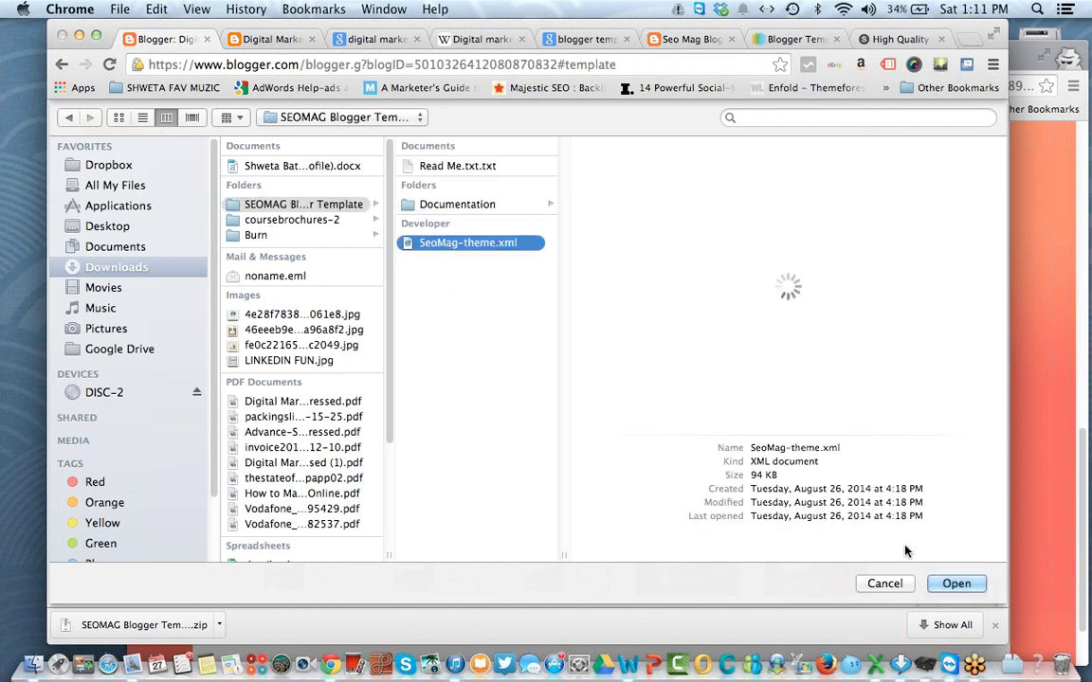
left_click(958, 583)
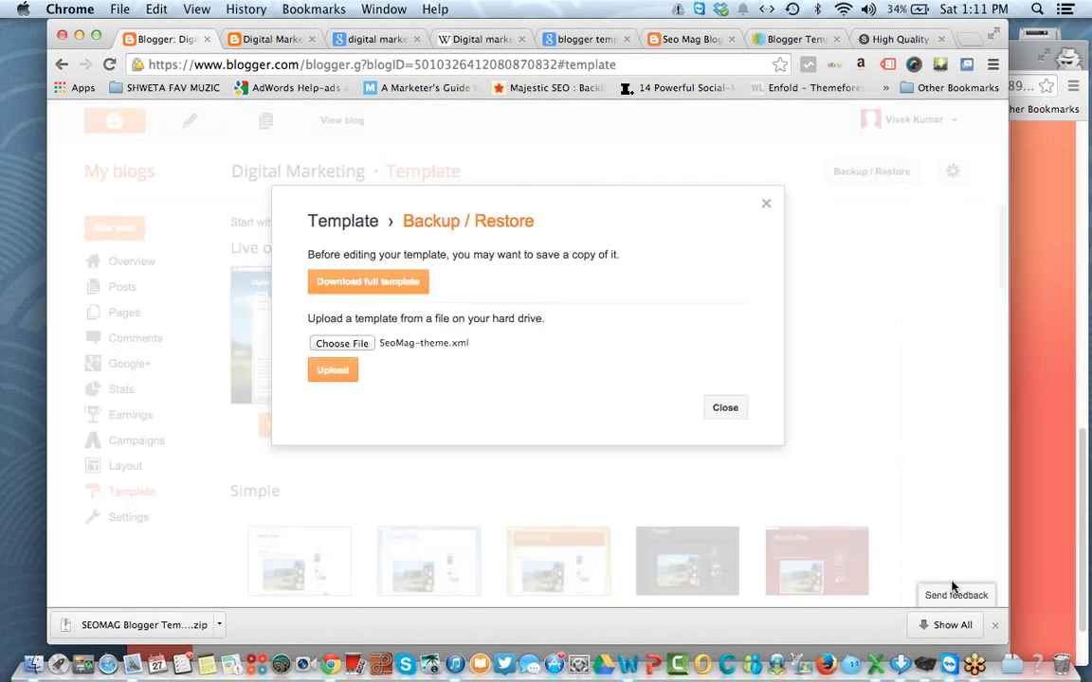
left_click(334, 370)
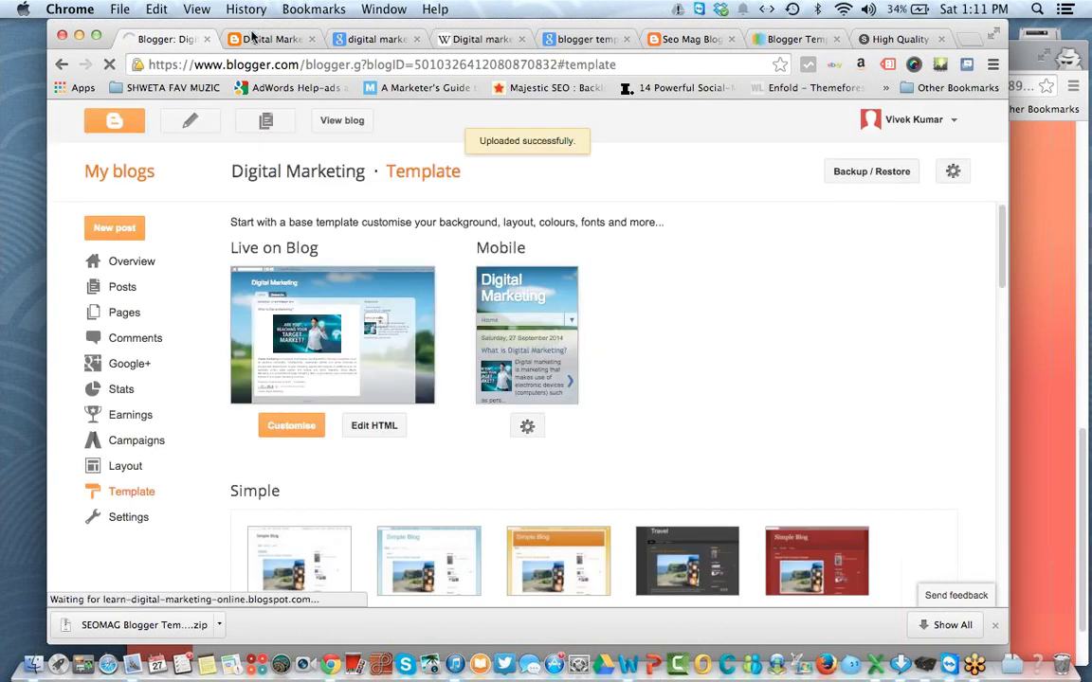
left_click(253, 38)
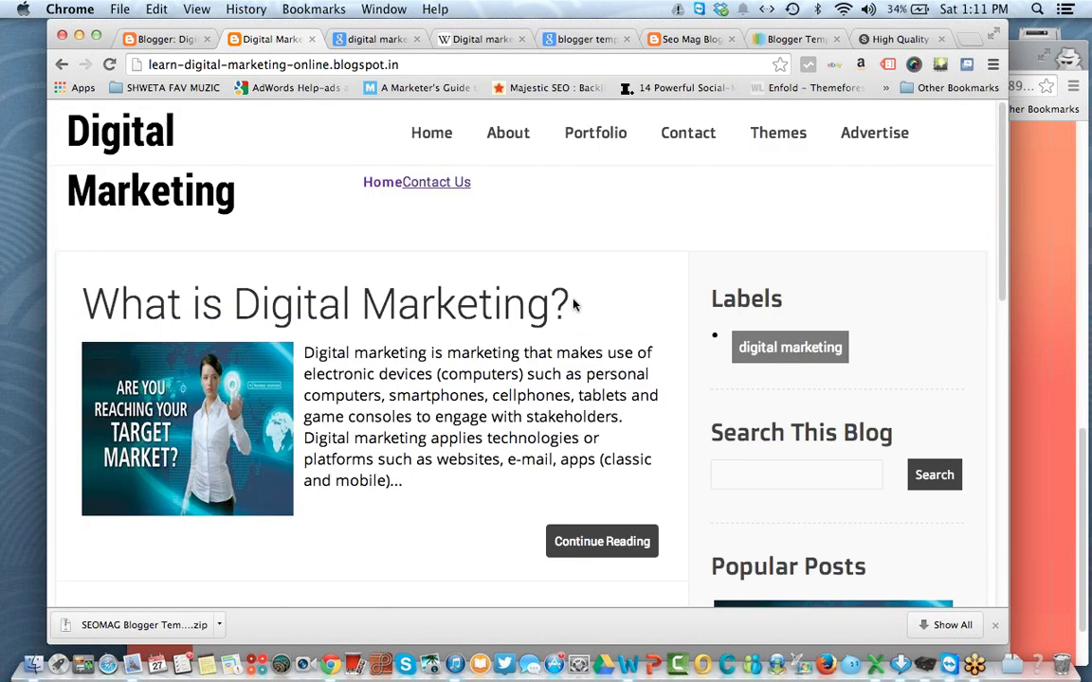
Step: Return to Blogger and open the Layout page showing the Seo Mag gadget sections
left_click(161, 39)
left_click(133, 466)
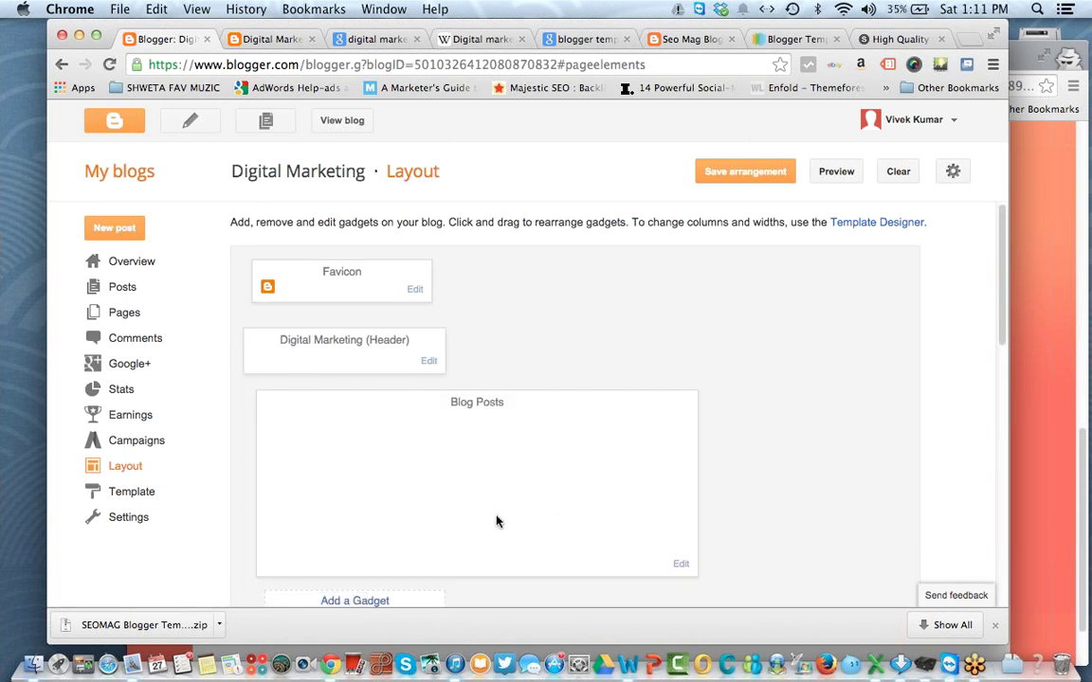
Step: Review the Translate, Popular Posts and footer gadgets, then go to Settings
scroll(497, 521, "down", 10)
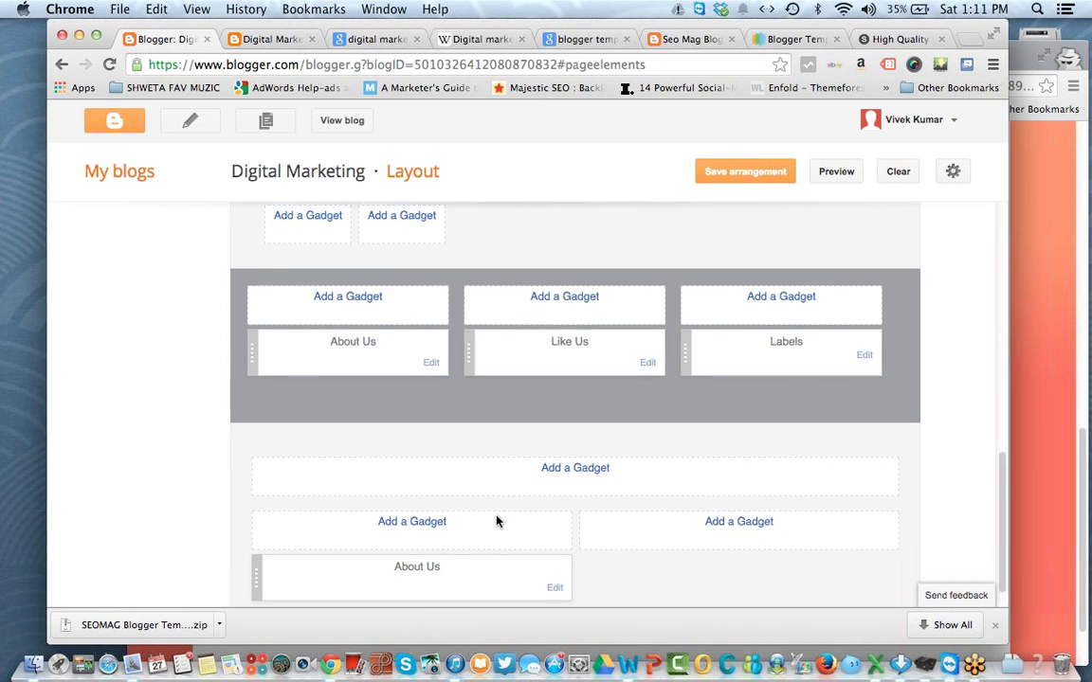
scroll(496, 522, "up", 5)
scroll(496, 521, "down", 5)
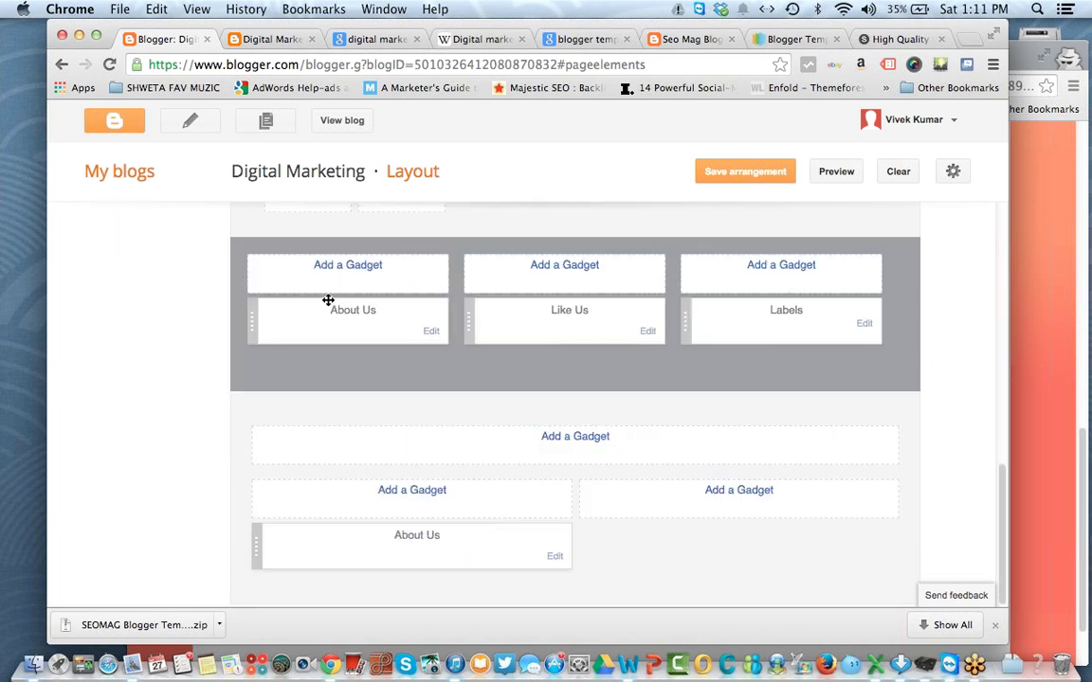
scroll(331, 374, "up", 10)
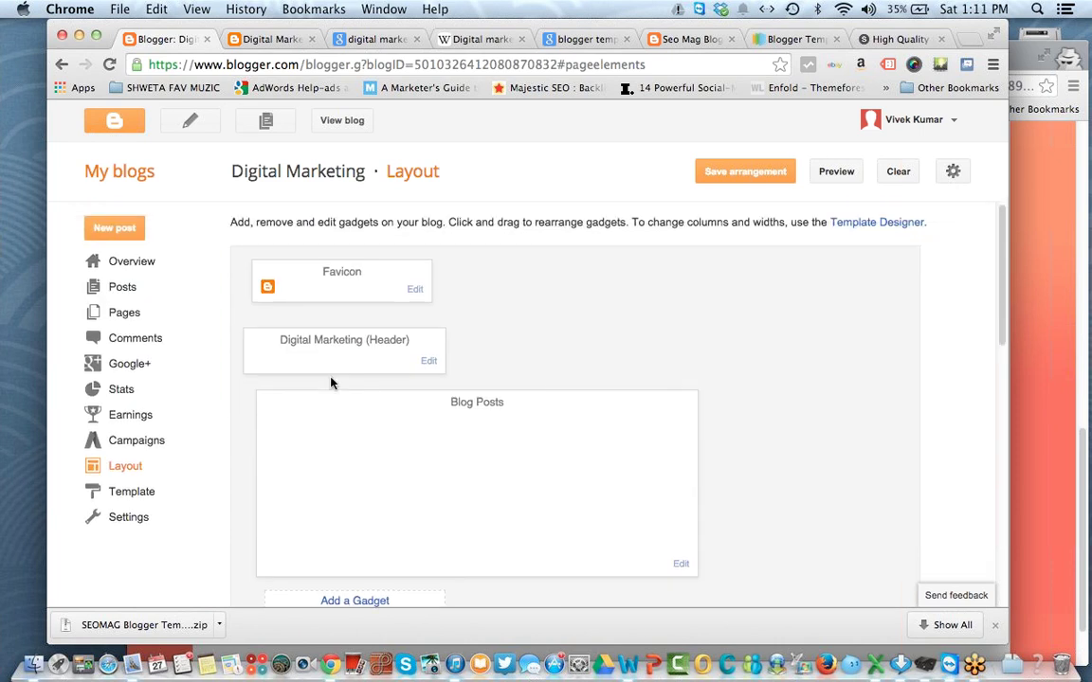
left_click(146, 518)
Step: Change the blog title to 'Online Digital Marketing' in Basic settings and save
left_click(149, 542)
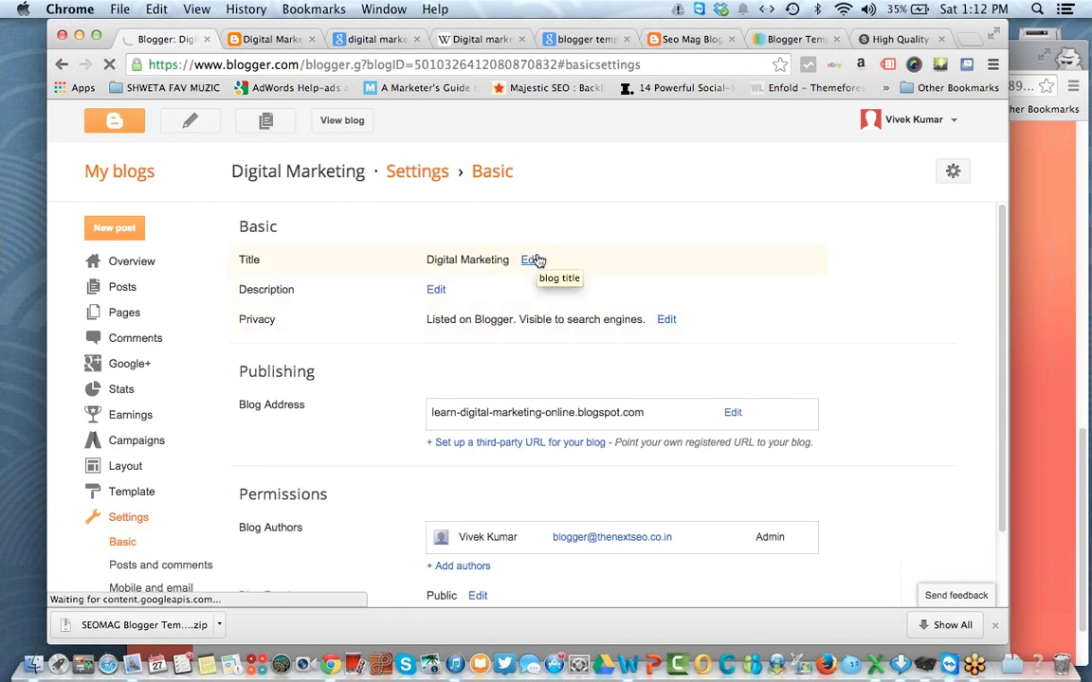
left_click_drag(411, 270, 464, 261)
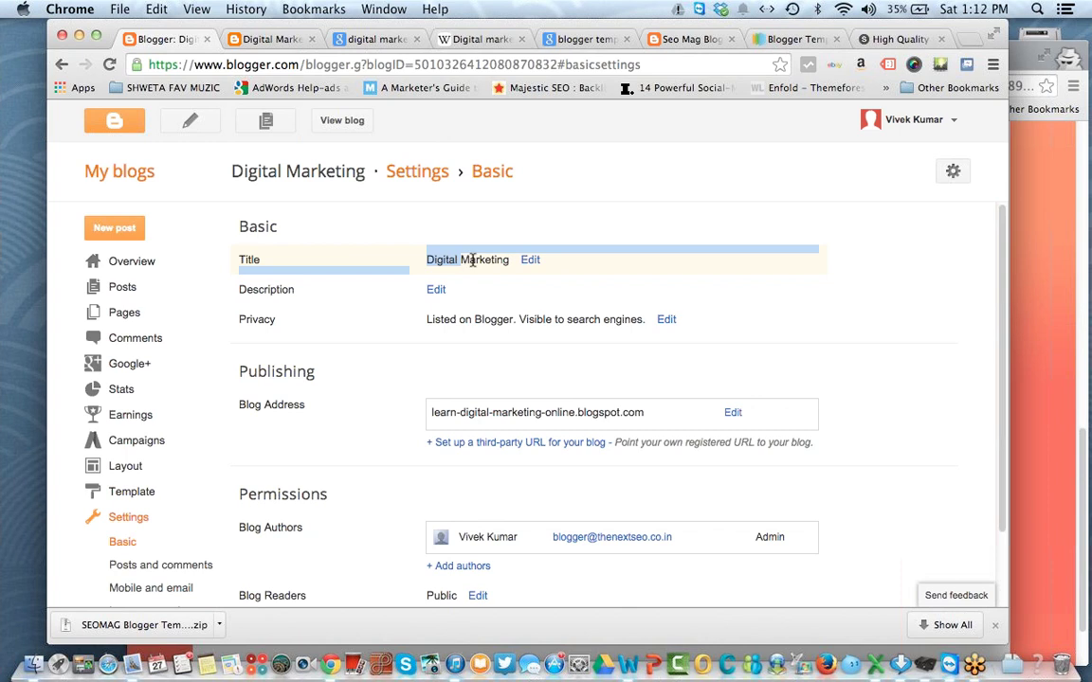
left_click(473, 260)
left_click(533, 265)
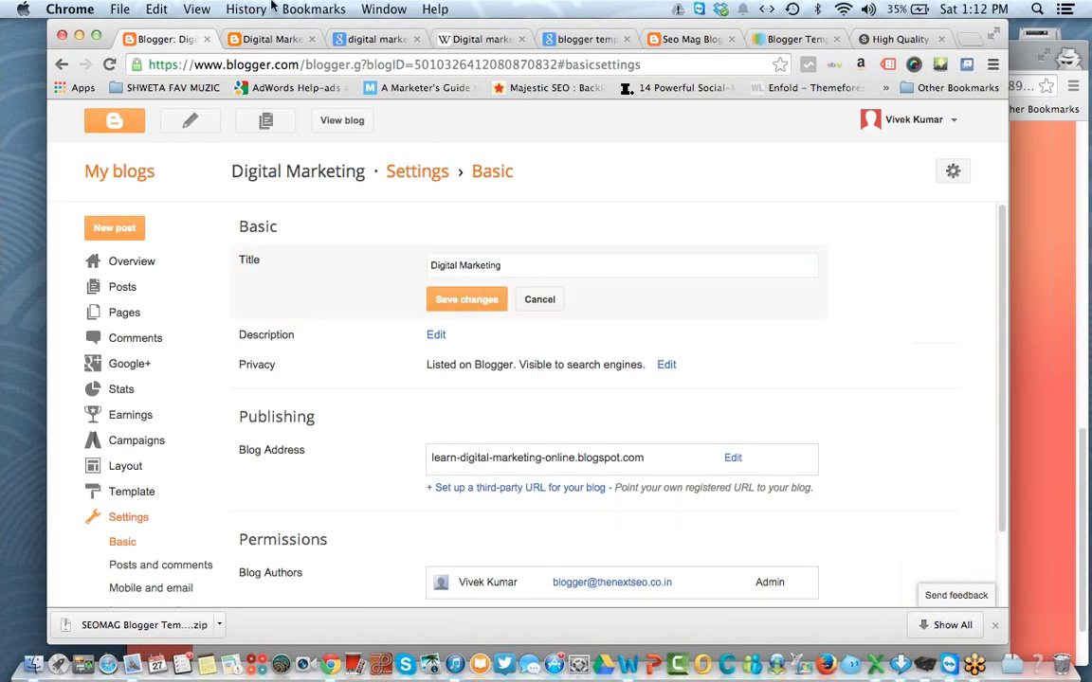
left_click(523, 268)
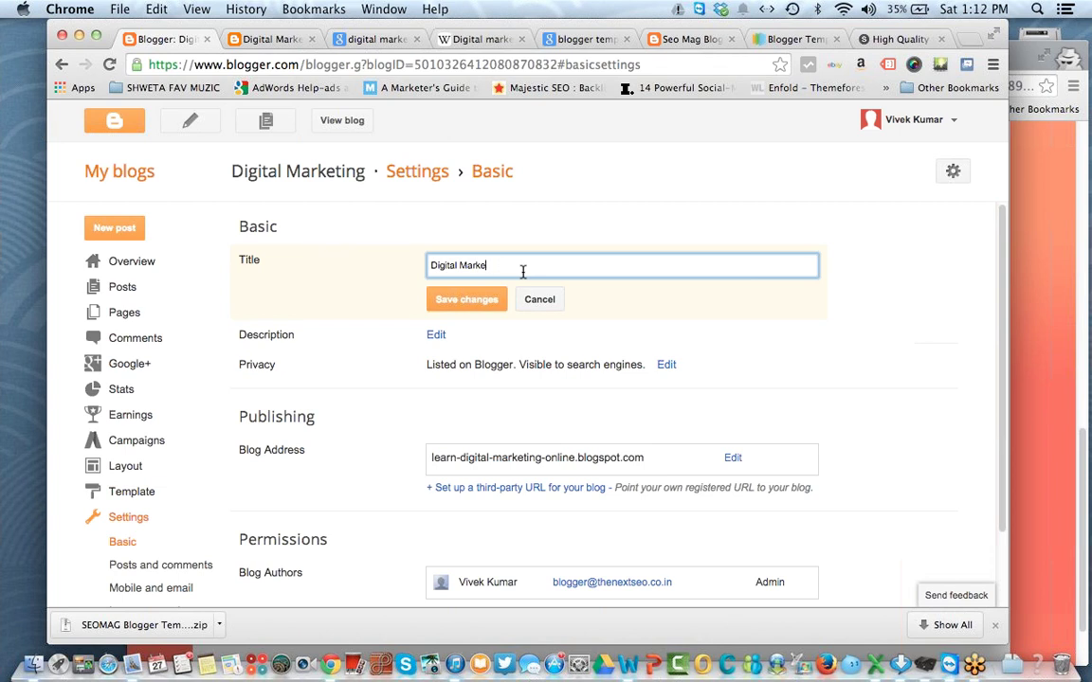
key("BackSpace")
key("BackSpace")
key("BackSpace")
key("BackSpace")
key("BackSpace")
key("BackSpace")
key("BackSpace")
key("BackSpace")
key("BackSpace")
key("BackSpace")
key("BackSpace")
key("BackSpace")
type("D")
type("Online")
left_click(484, 300)
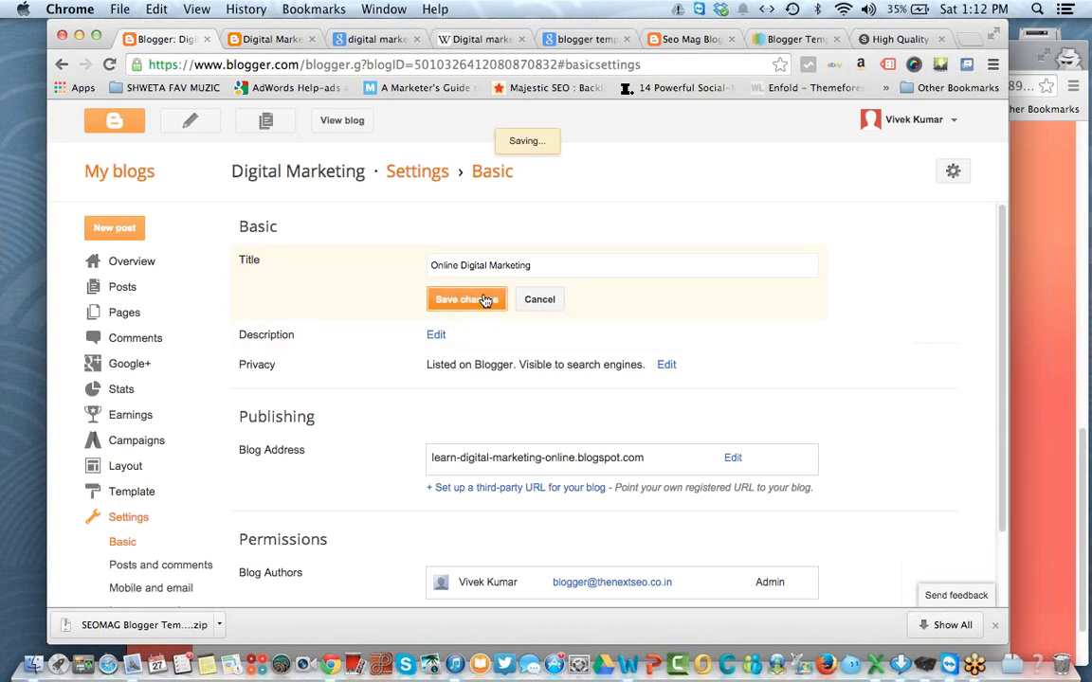
Step: Reload the live blog to confirm the 'Online Digital Marketing' header
left_click(284, 39)
left_click(109, 65)
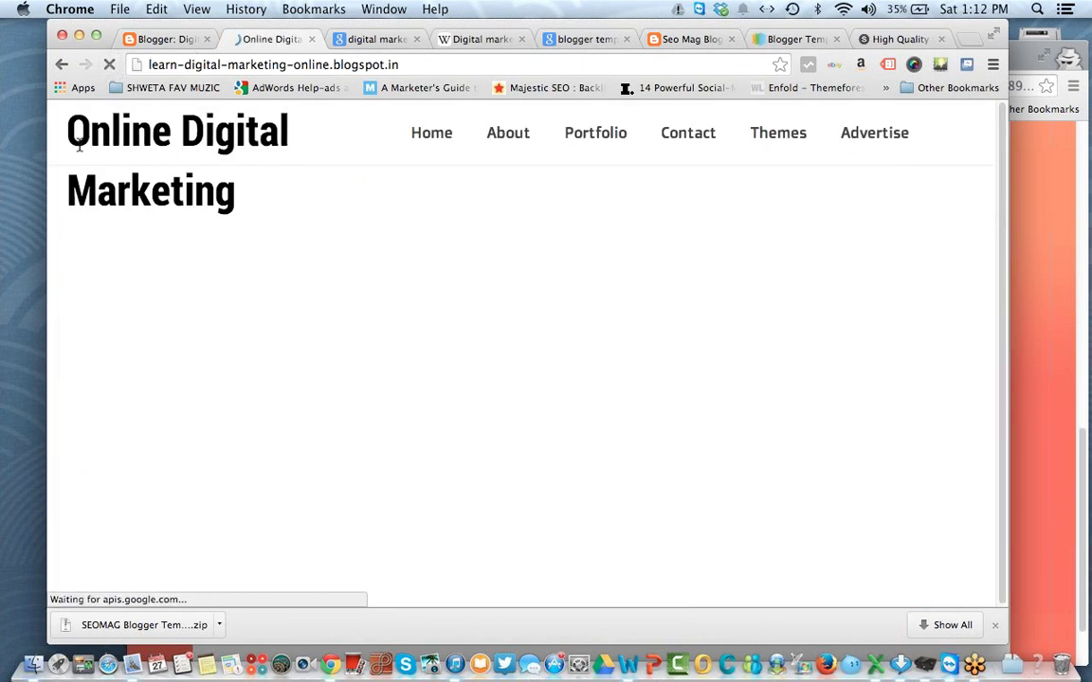
left_click_drag(67, 115, 237, 197)
left_click(236, 196)
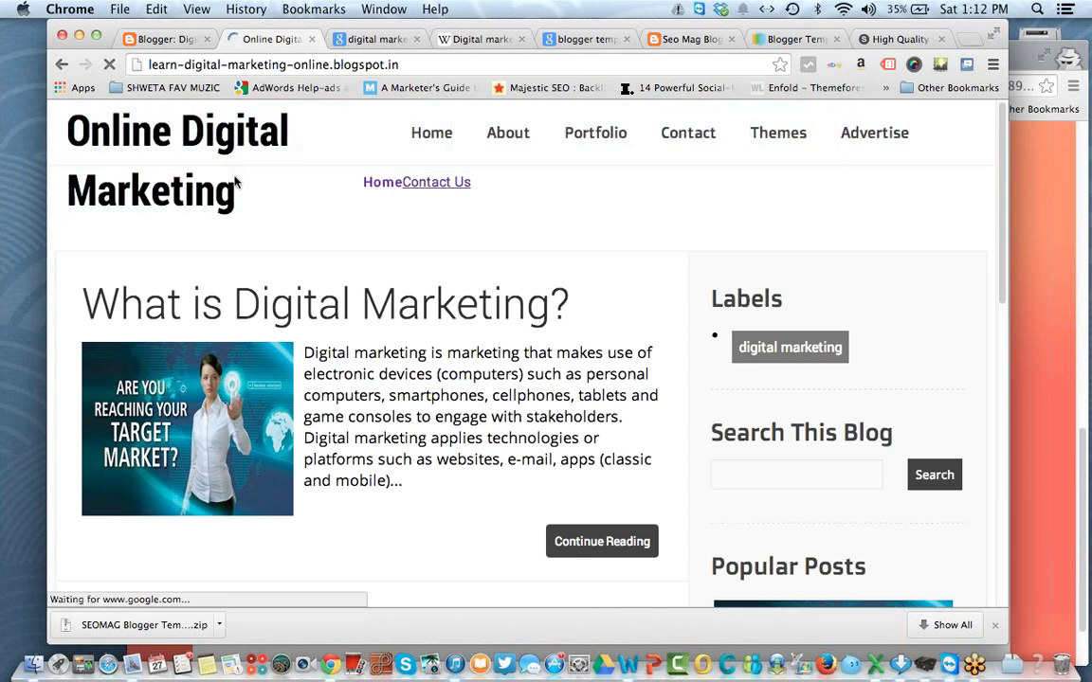
left_click(161, 40)
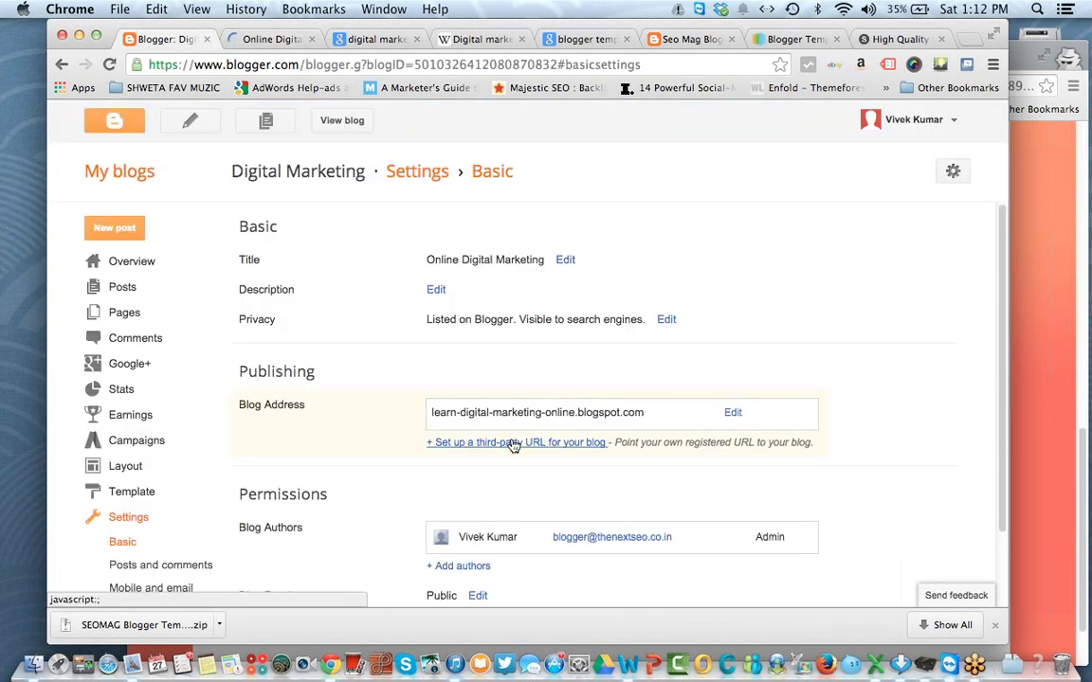
Step: Inspect the privacy and blog address settings without changing them
left_click(668, 320)
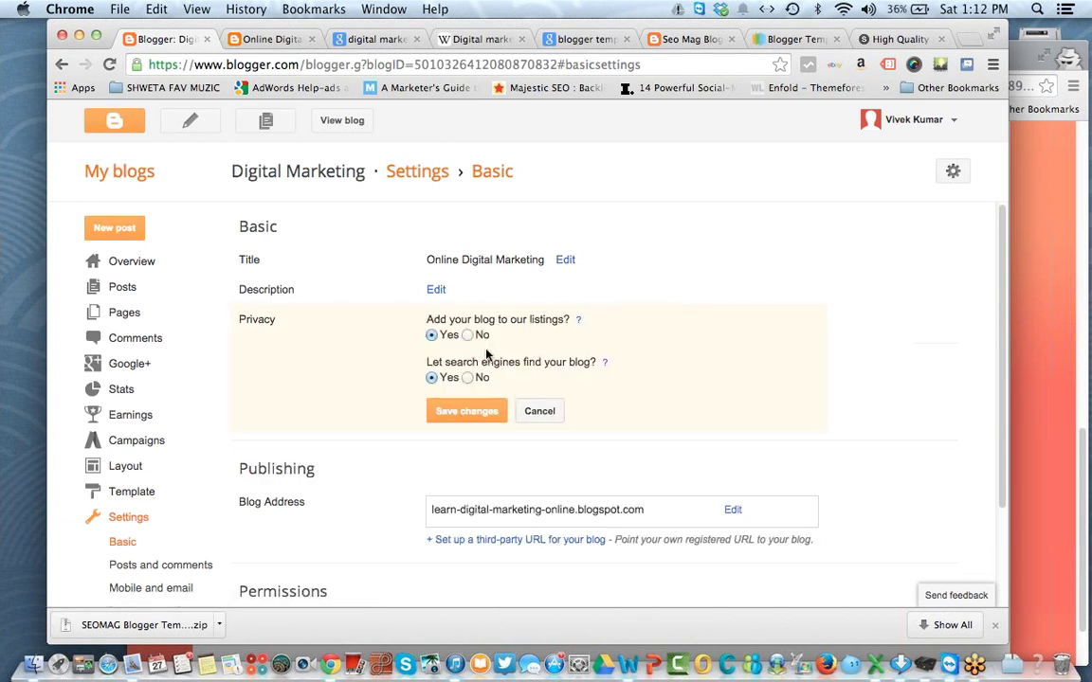
left_click(541, 413)
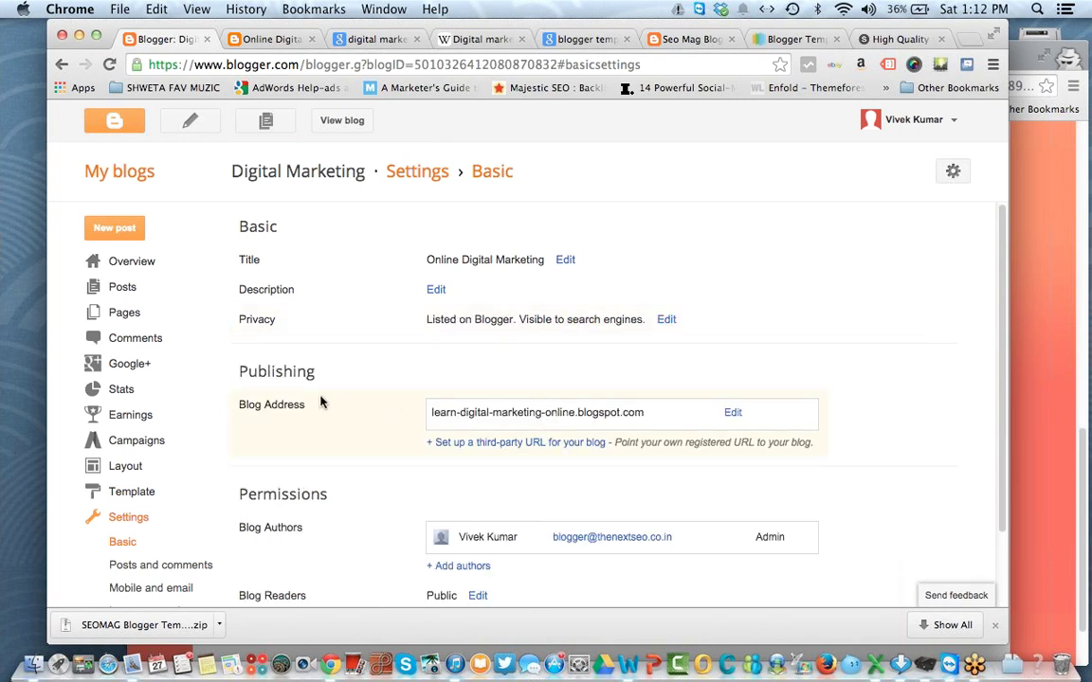
left_click_drag(276, 371, 316, 372)
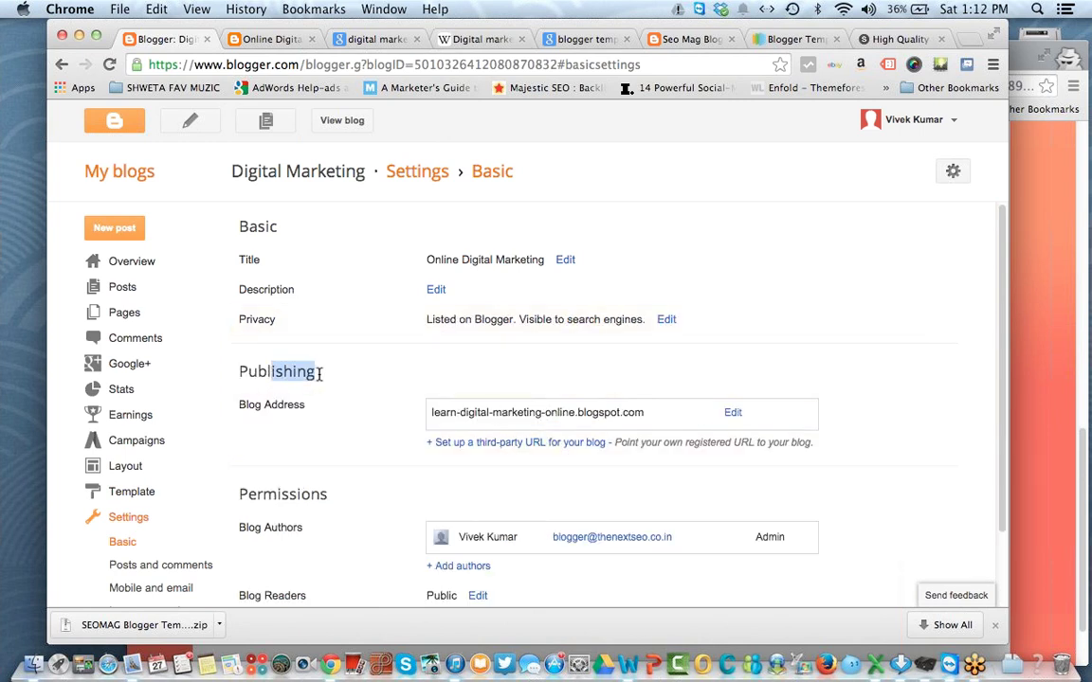
left_click_drag(432, 414, 714, 418)
left_click(455, 413)
left_click(733, 415)
left_click_drag(461, 414, 621, 409)
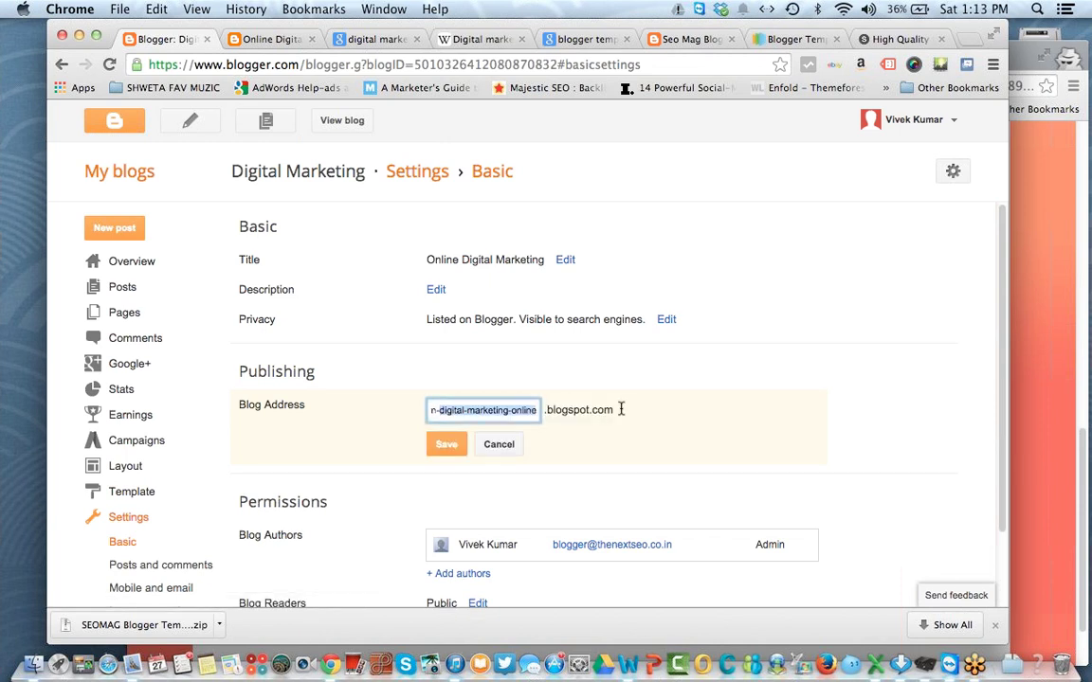
left_click(497, 446)
Step: Open and close the invite-authors box without adding anyone
scroll(495, 456, "down", 2)
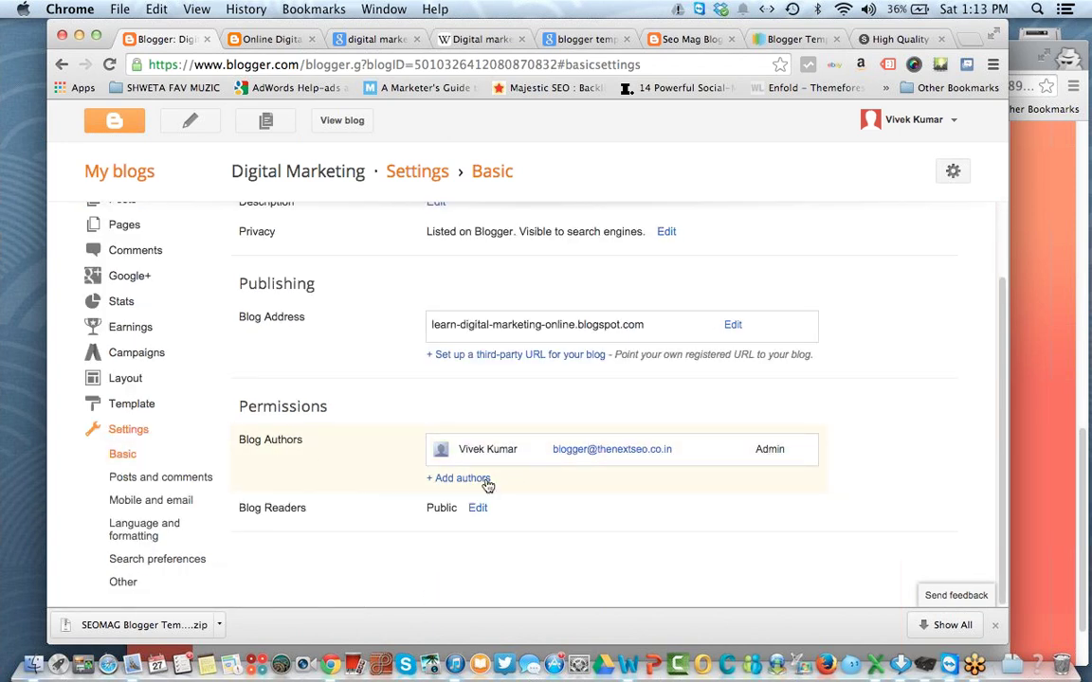
left_click(465, 479)
left_click(487, 515)
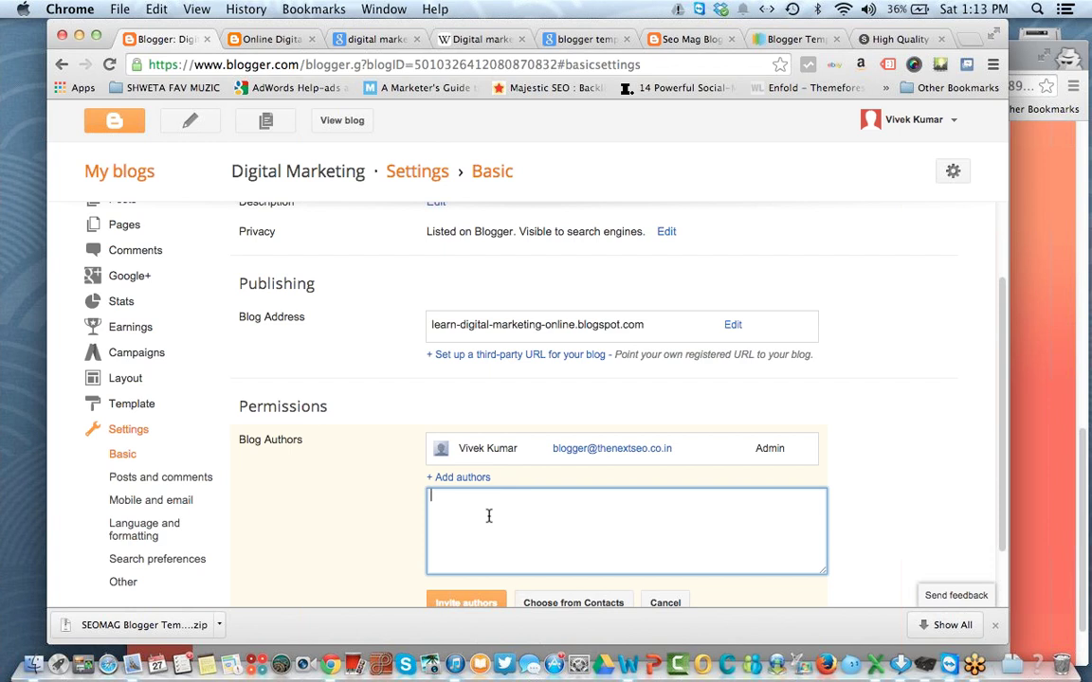
scroll(610, 538, "down", 2)
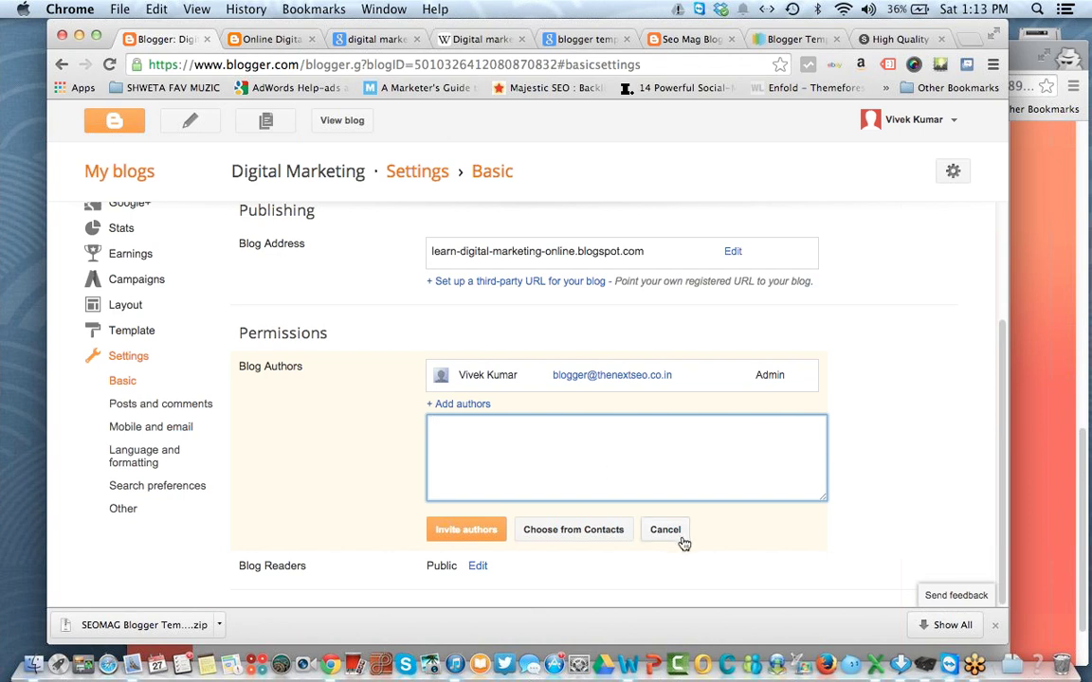
left_click(666, 530)
Step: Set Blog Readers to Public after trying the chosen-readers option
left_click(477, 508)
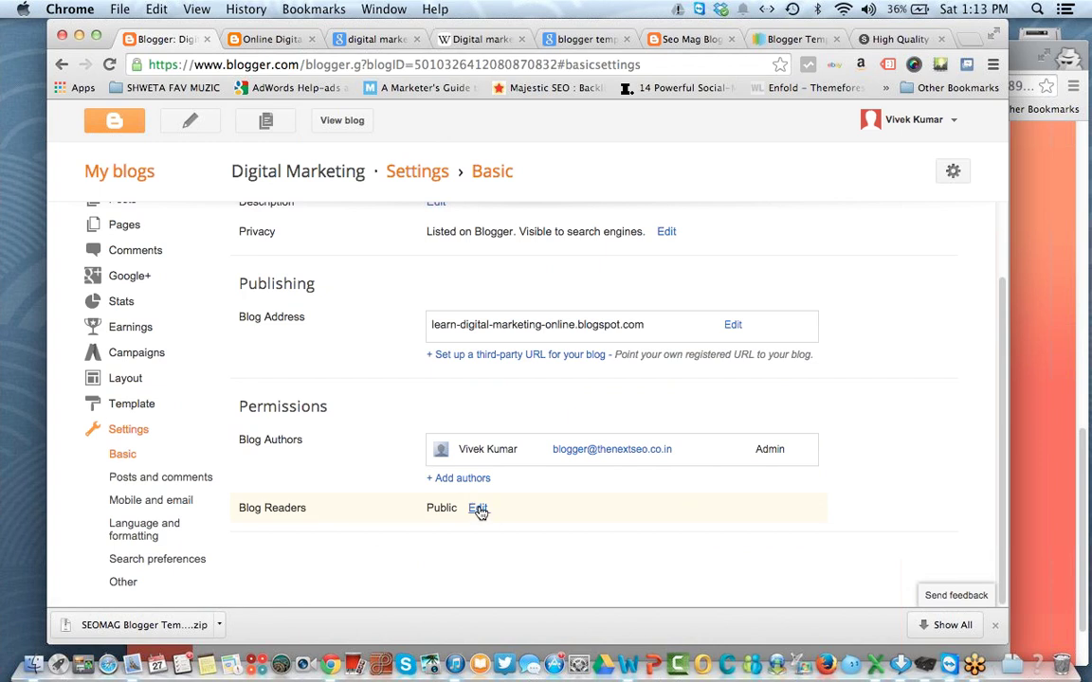
scroll(477, 510, "down", 3)
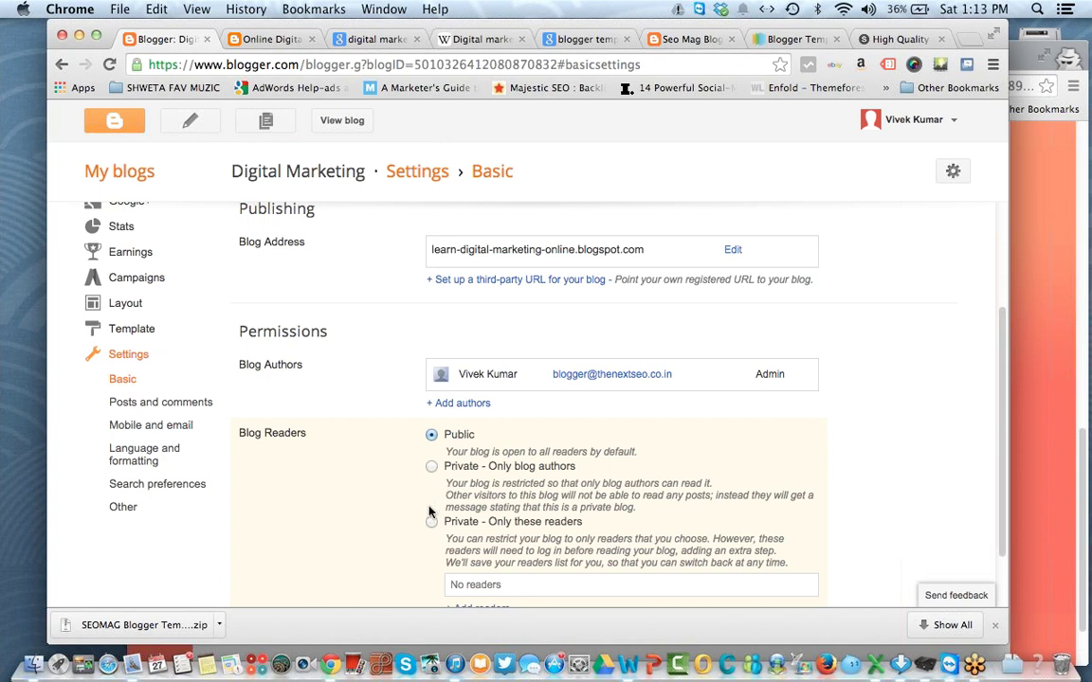
scroll(428, 512, "up", 2)
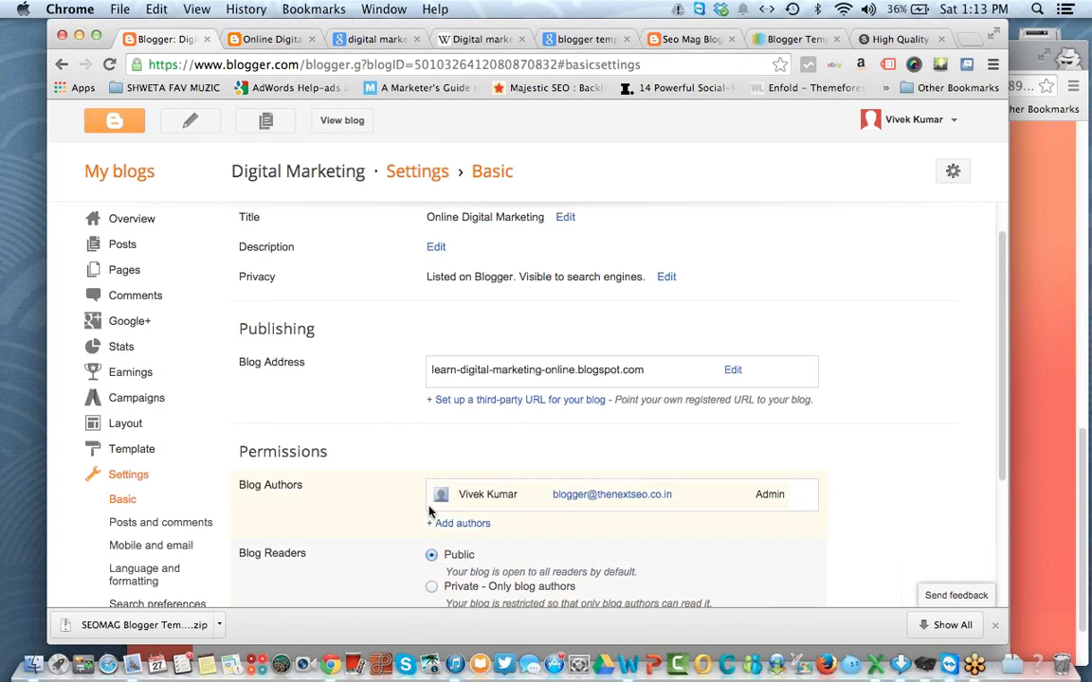
scroll(428, 512, "down", 3)
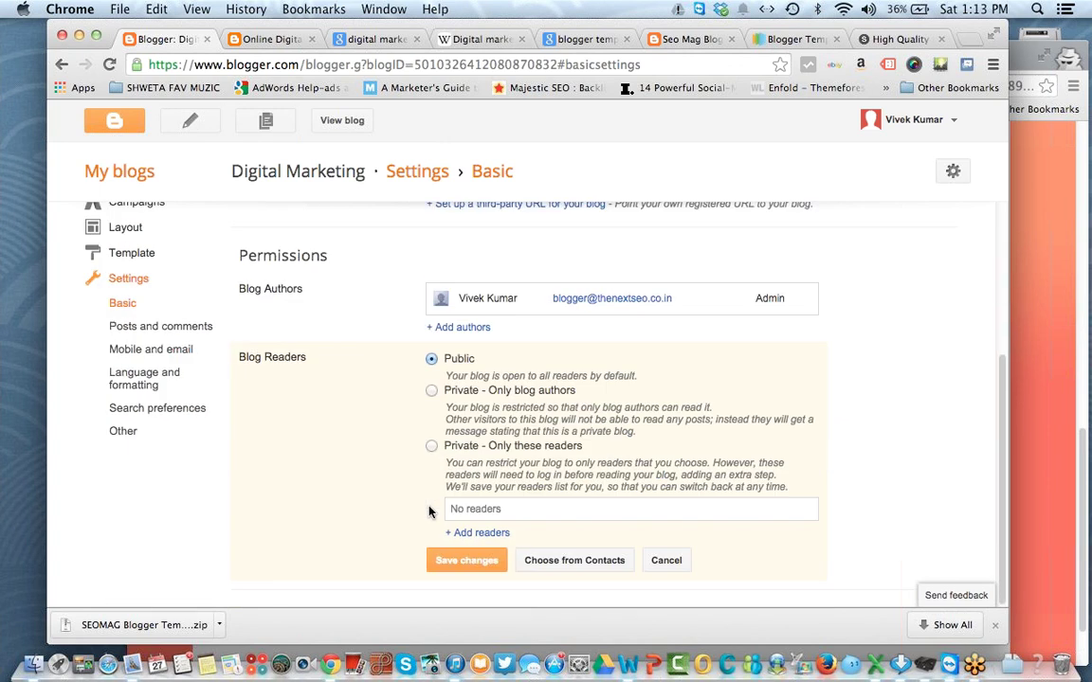
left_click(432, 447)
left_click(490, 533)
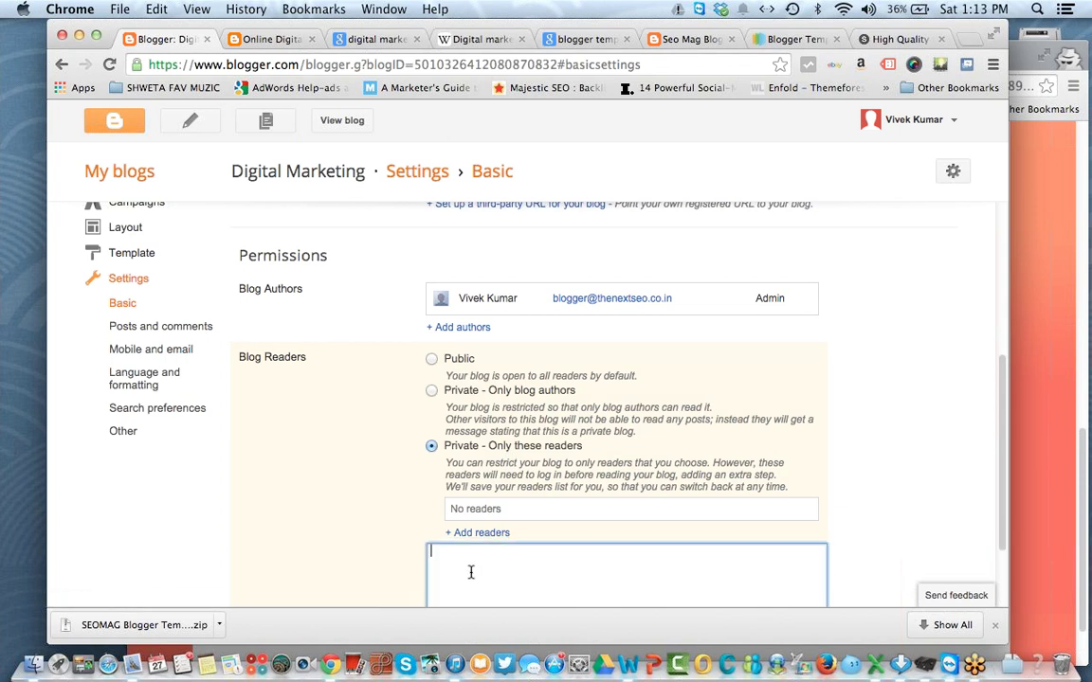
scroll(474, 574, "down", 2)
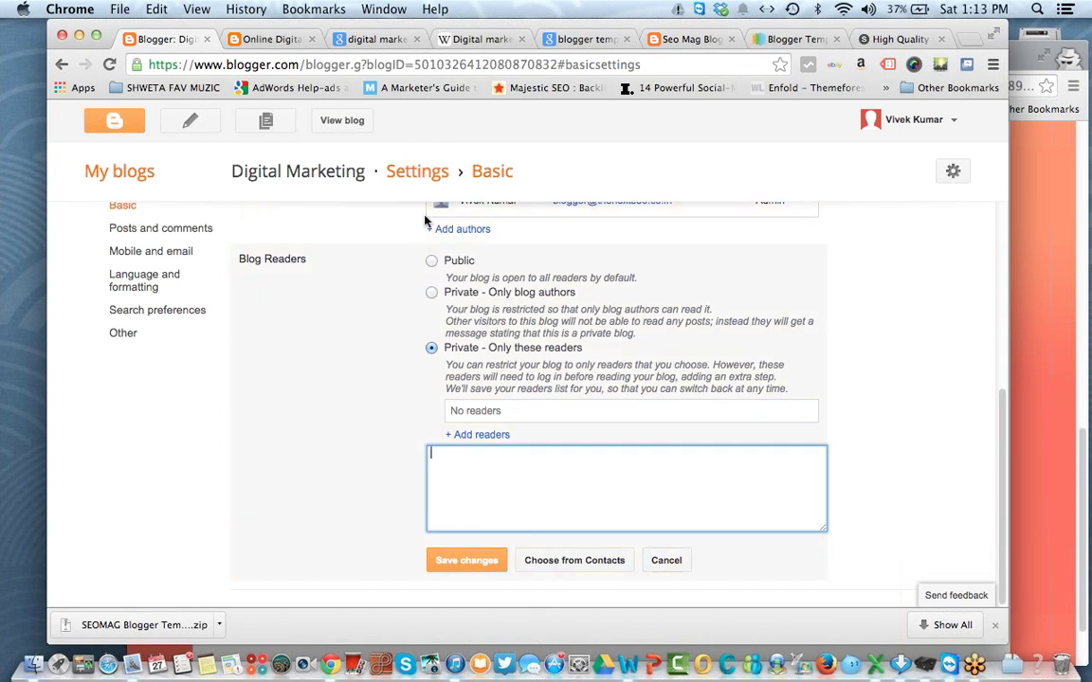
left_click(433, 262)
left_click(674, 559)
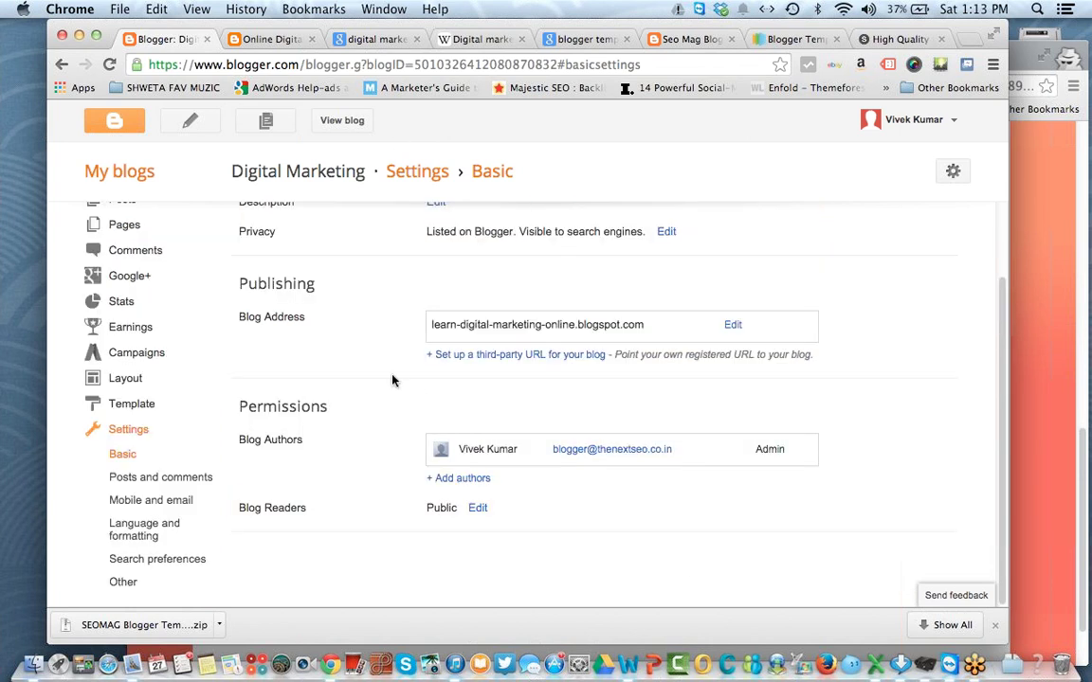
left_click(183, 477)
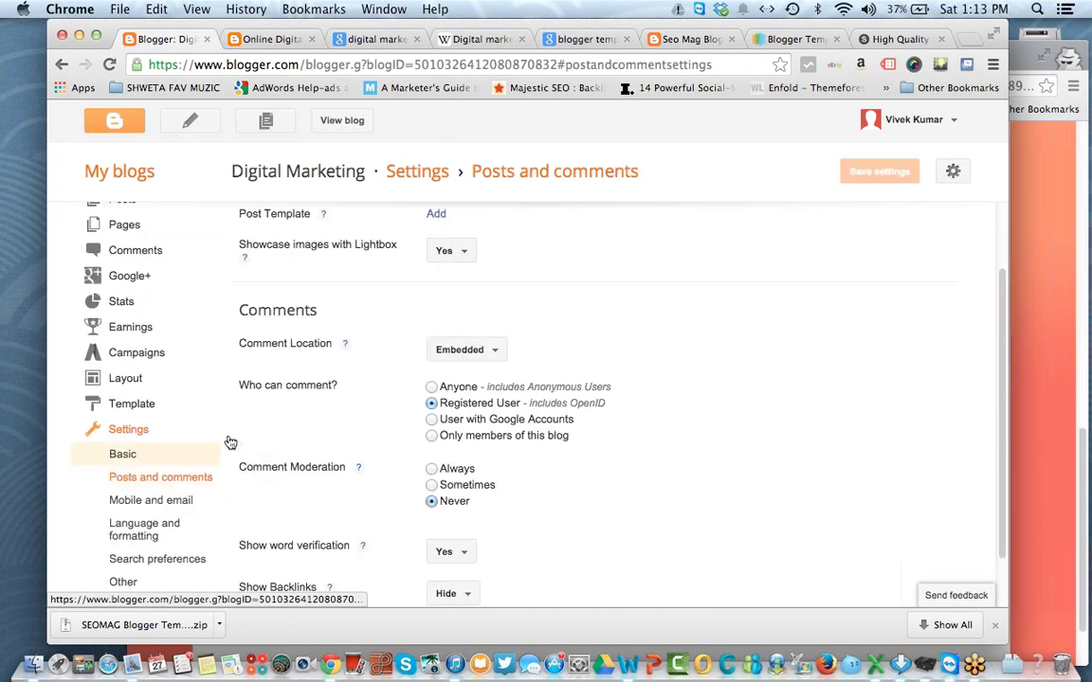
Step: Limit the main page to 10 posts, save, and reload the live blog
scroll(356, 367, "up", 2)
left_click(442, 260)
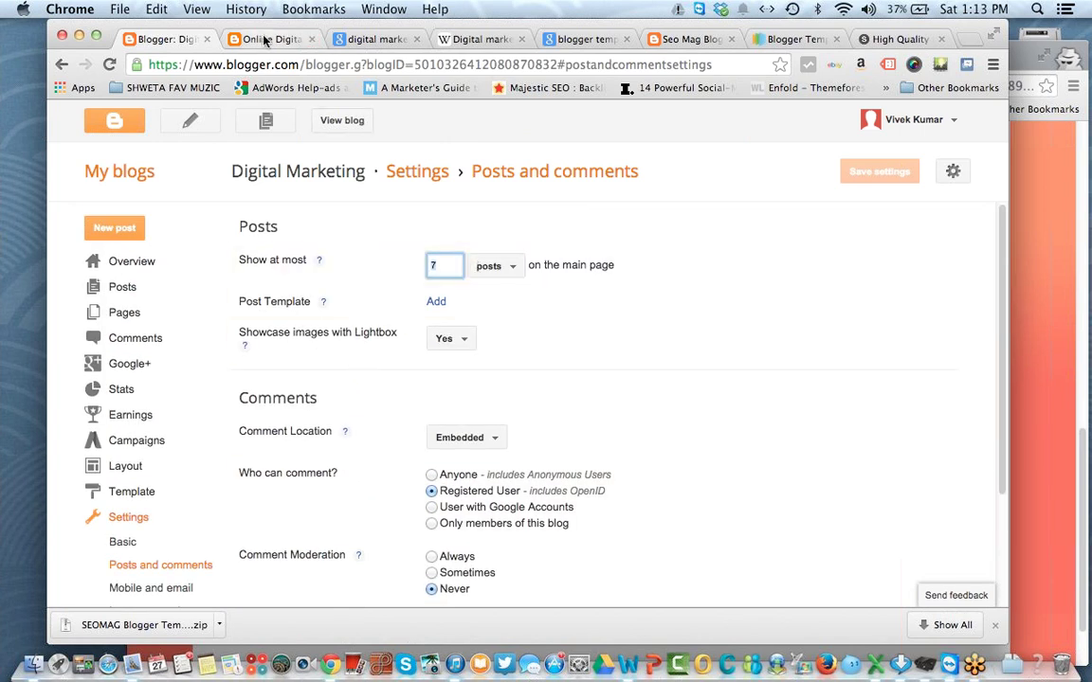
left_click(276, 38)
left_click(159, 40)
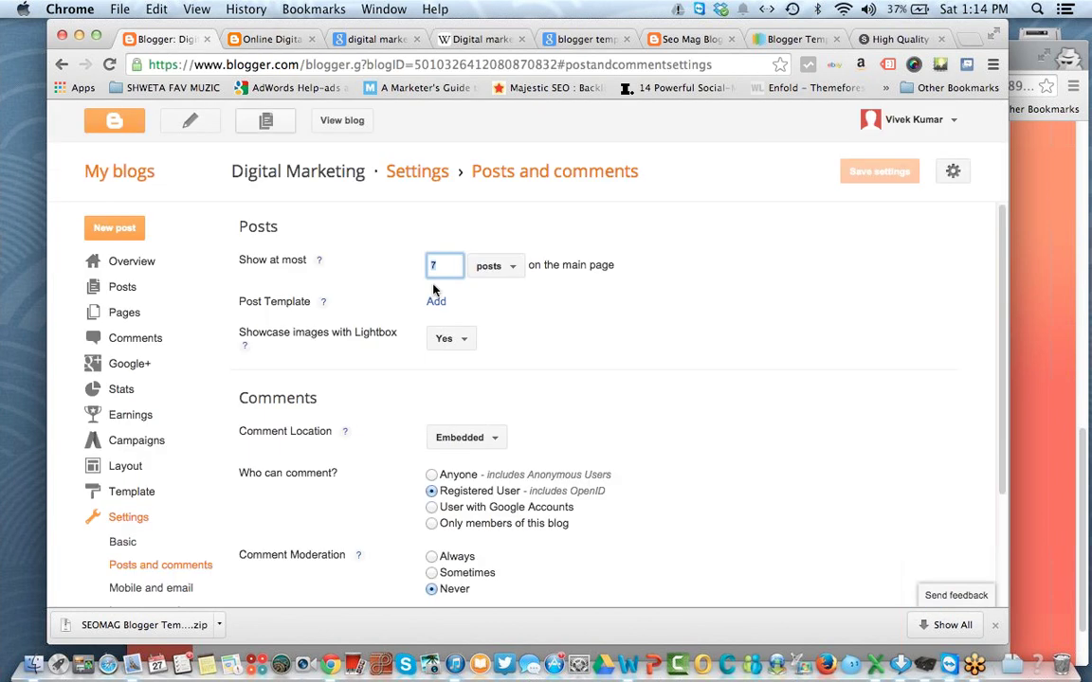
type("1")
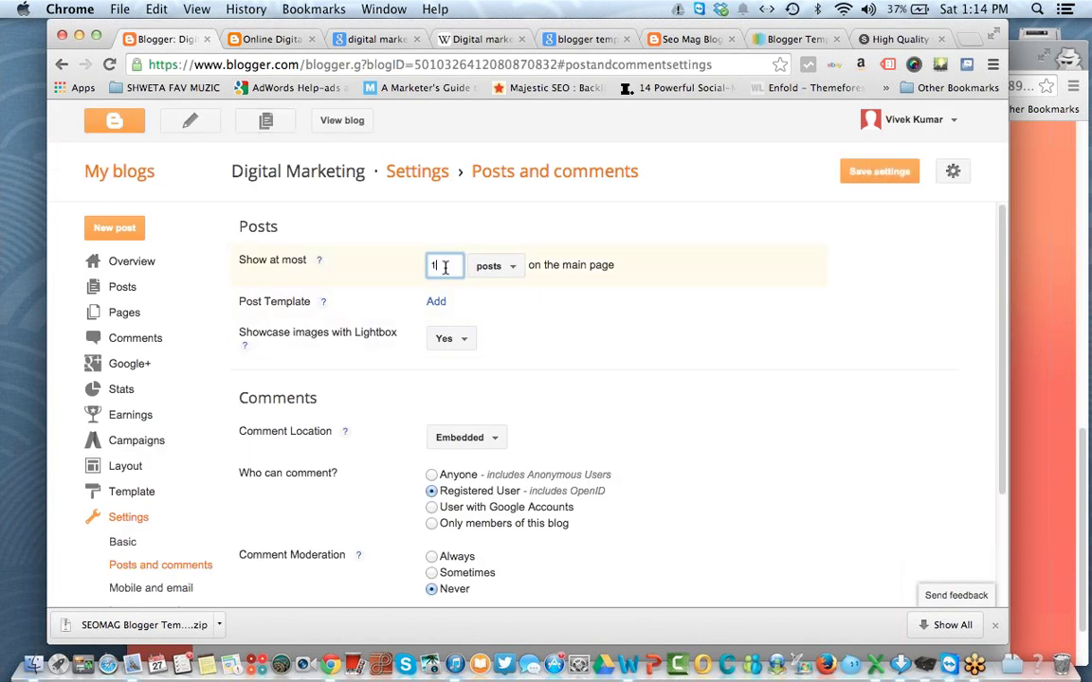
left_click(856, 175)
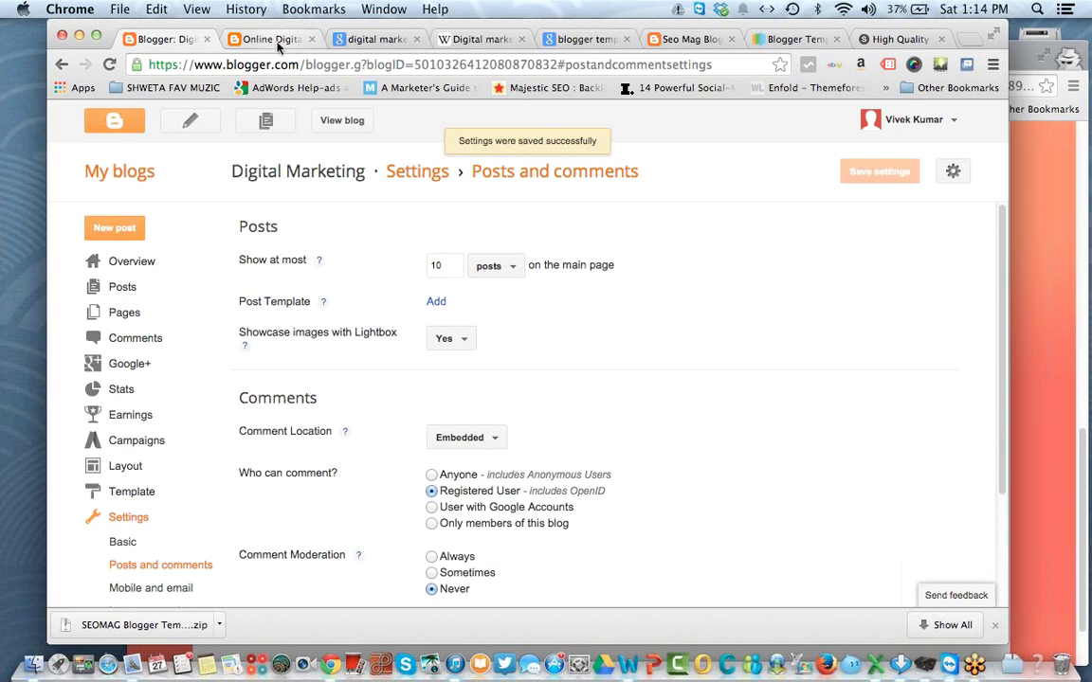
left_click(277, 40)
left_click(109, 65)
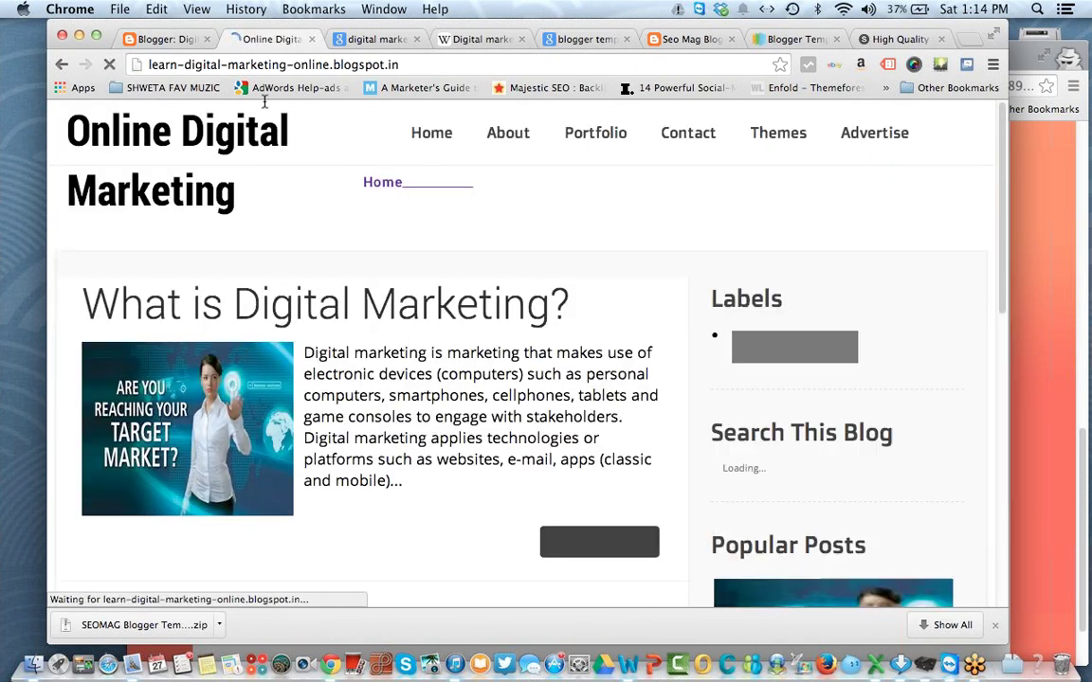
left_click(157, 38)
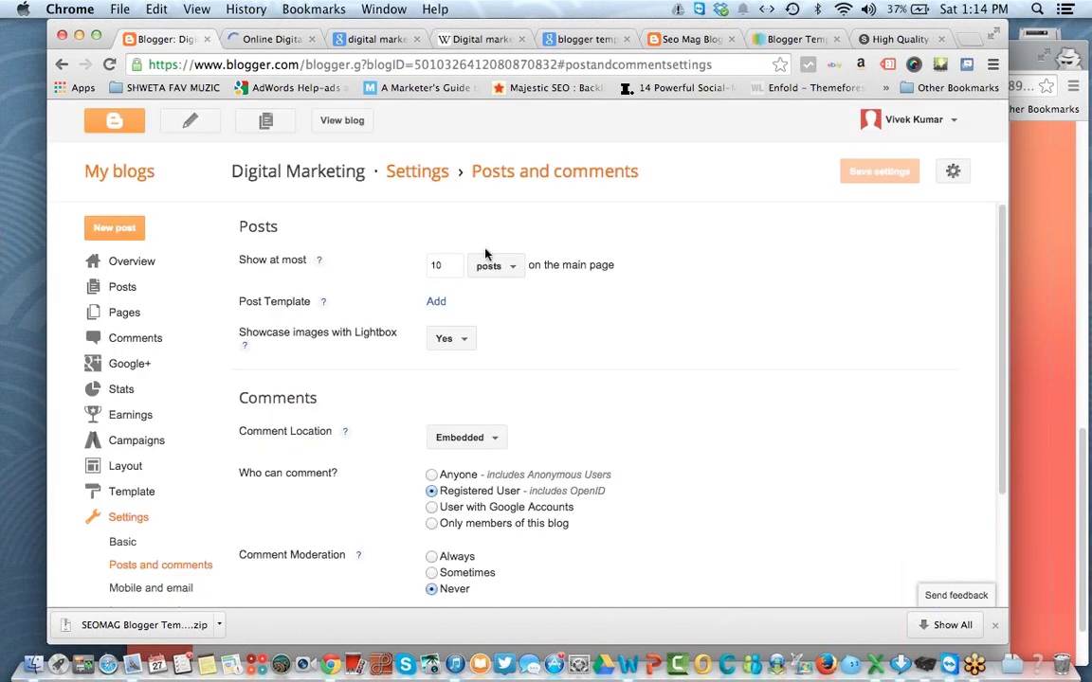
Step: Try adding and removing the Post Template box, keeping Lightbox set to Yes
left_click(436, 302)
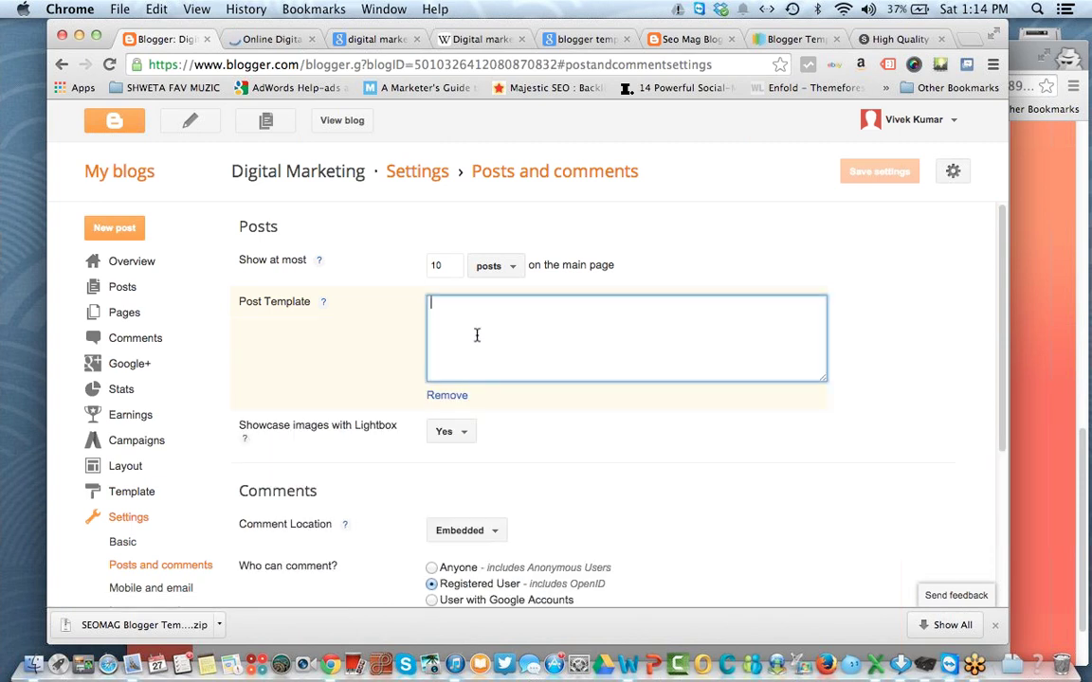
left_click(447, 395)
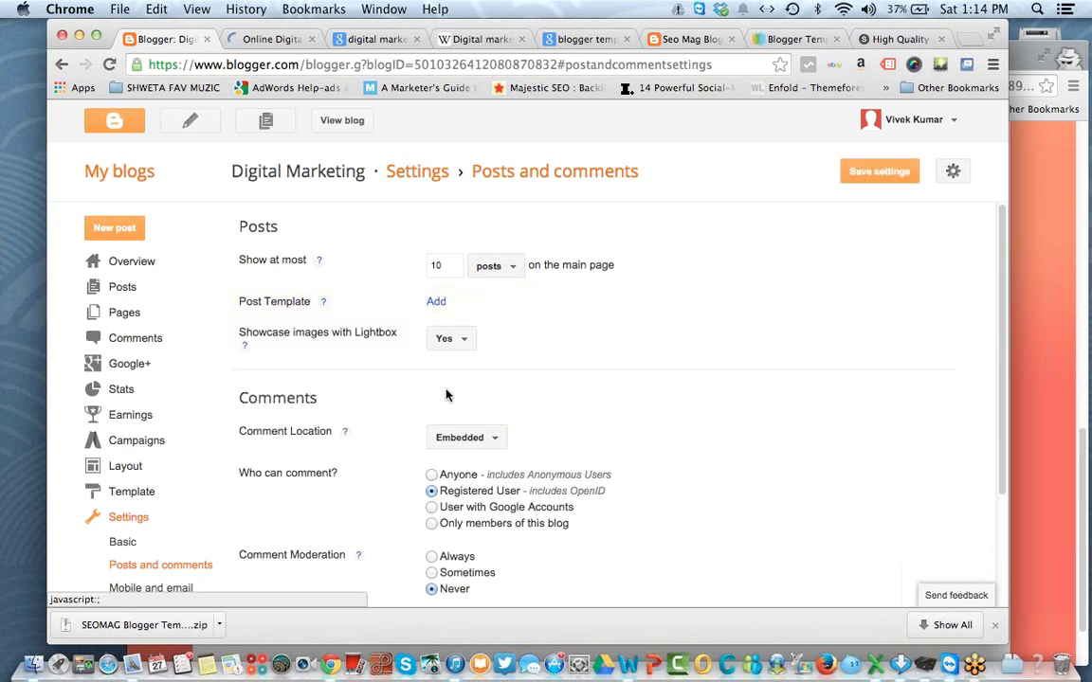
left_click(438, 302)
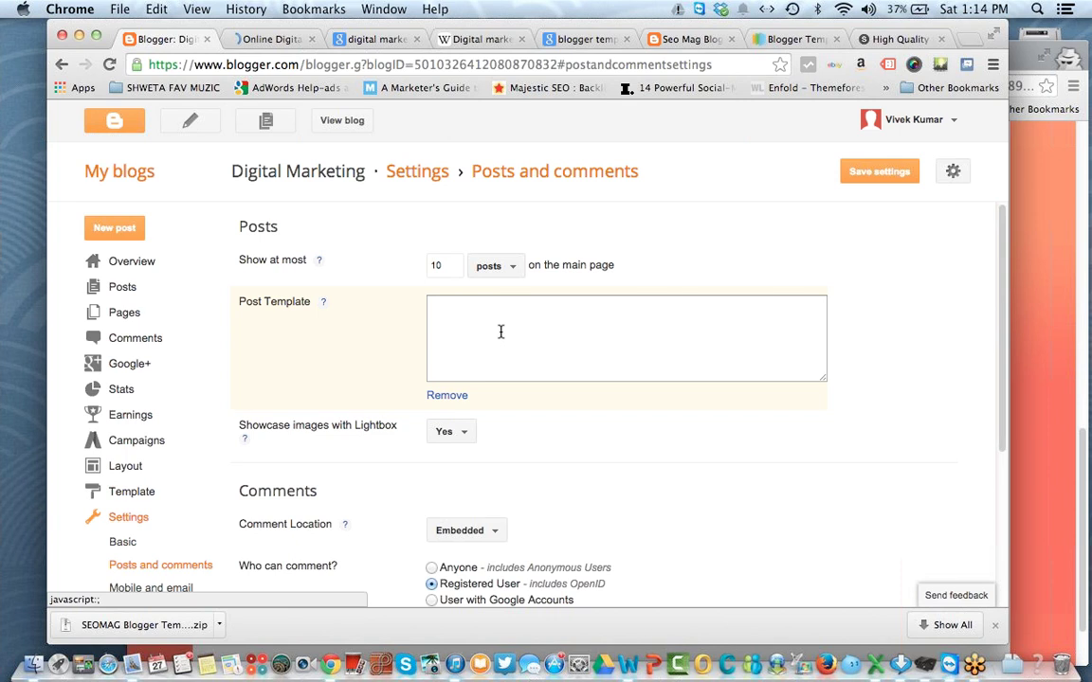
left_click(455, 393)
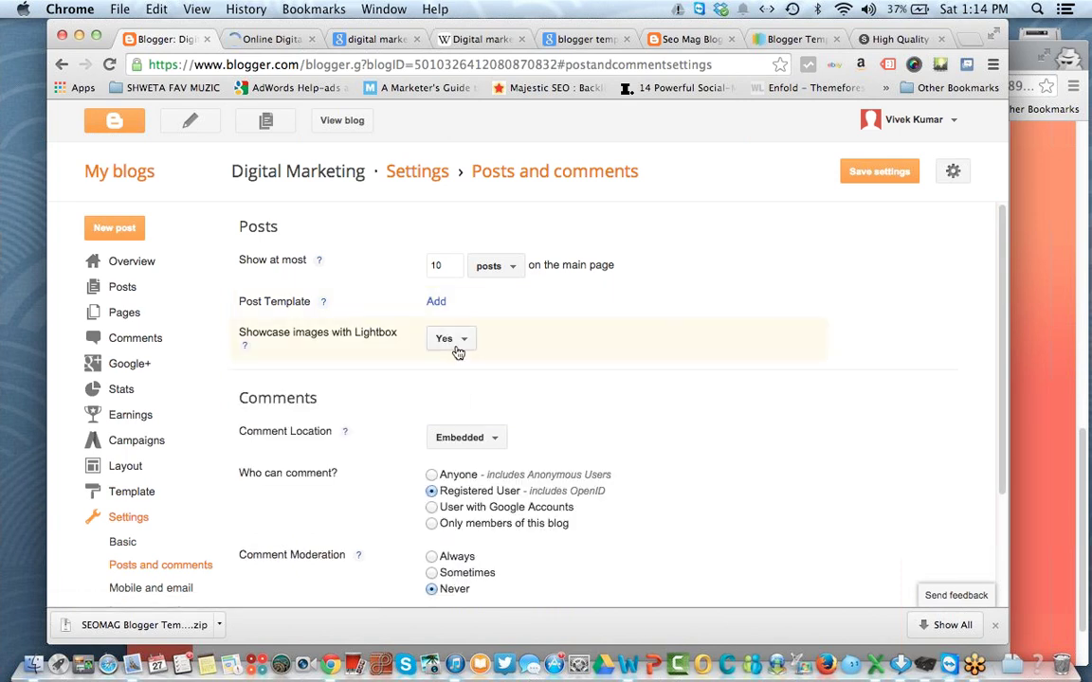
left_click(458, 352)
left_click(458, 353)
Step: Open facebook.com in a new tab and view the '3 Steps to a Happy Life' photo
key("super+t")
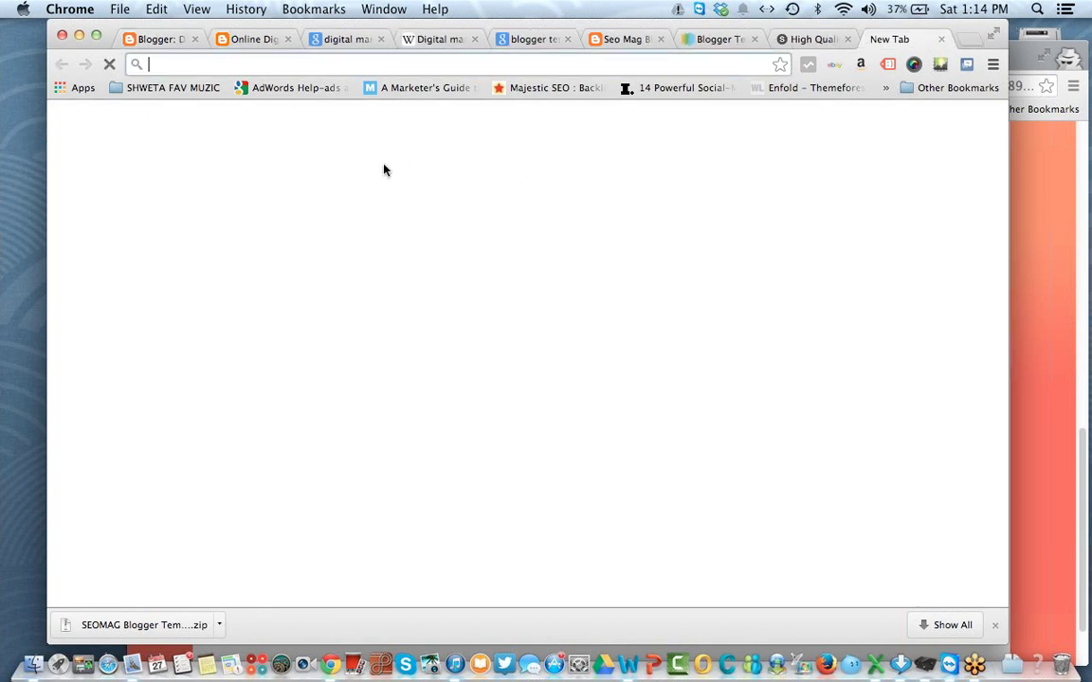
type("facebook.com")
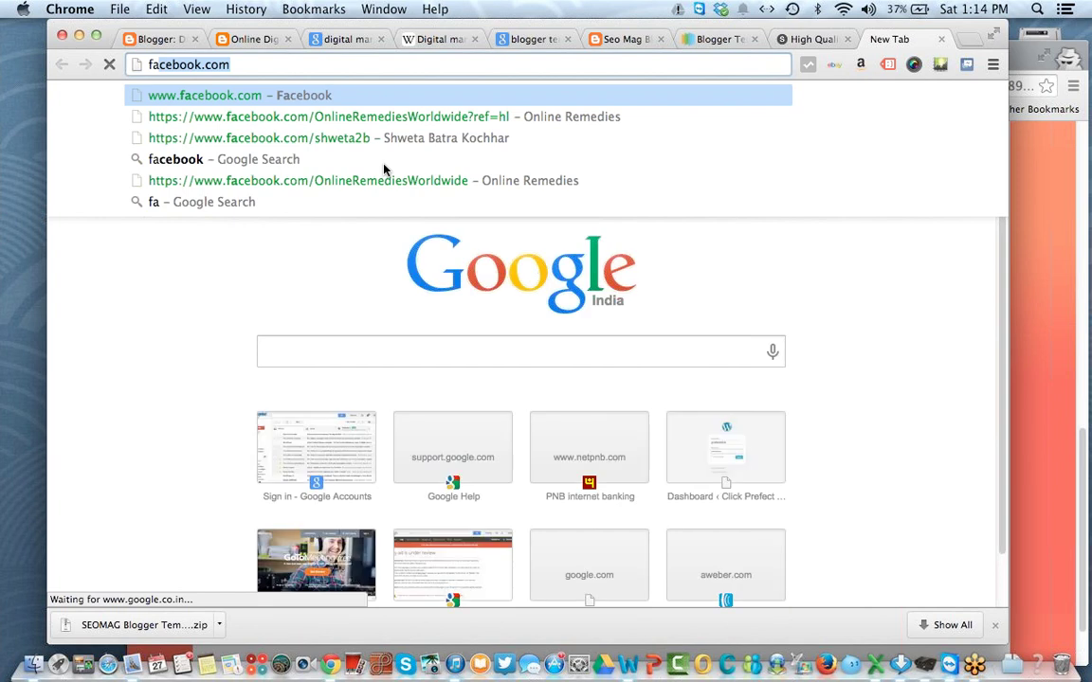
key("Return")
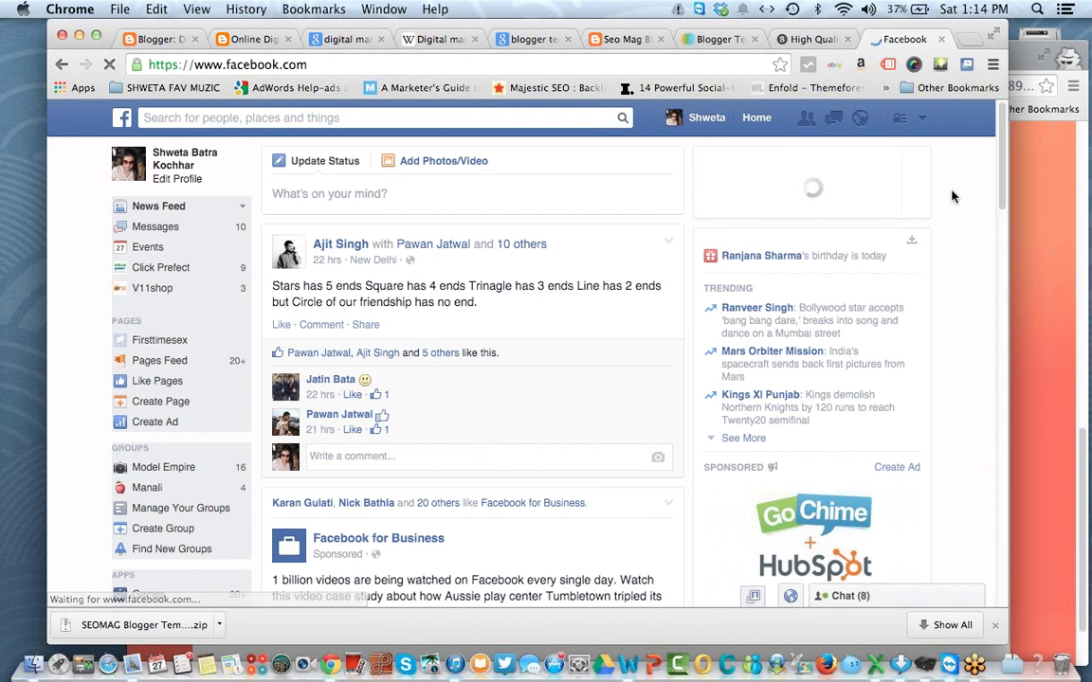
scroll(1000, 180, "down", 15)
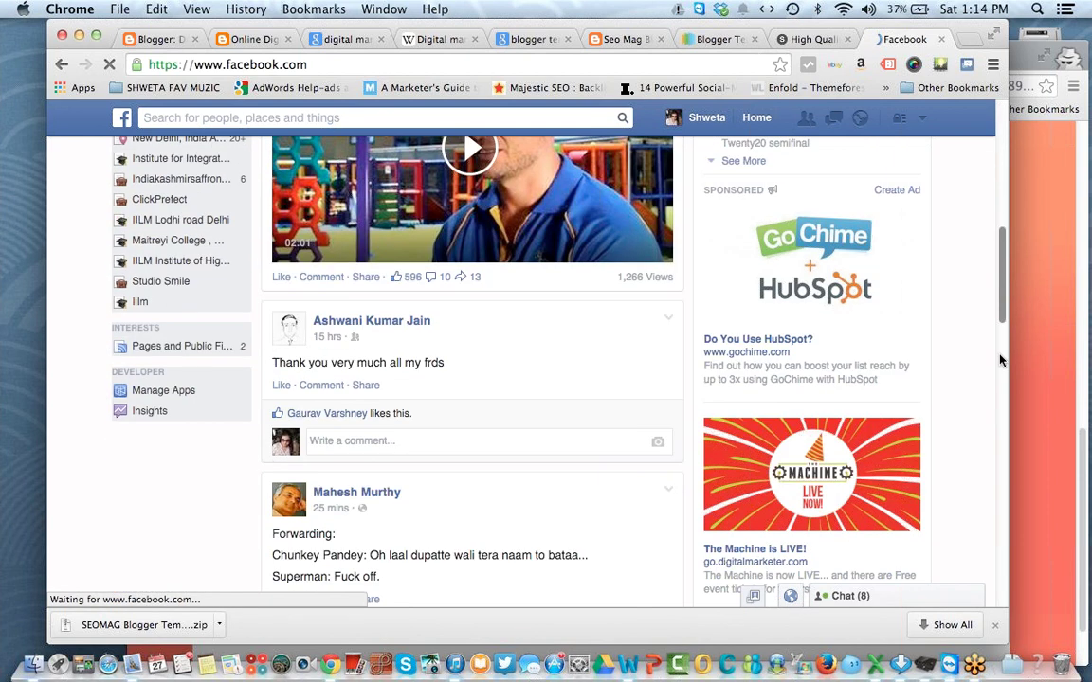
scroll(1000, 417, "down", 7)
scroll(1000, 439, "up", 4)
scroll(1000, 455, "down", 8)
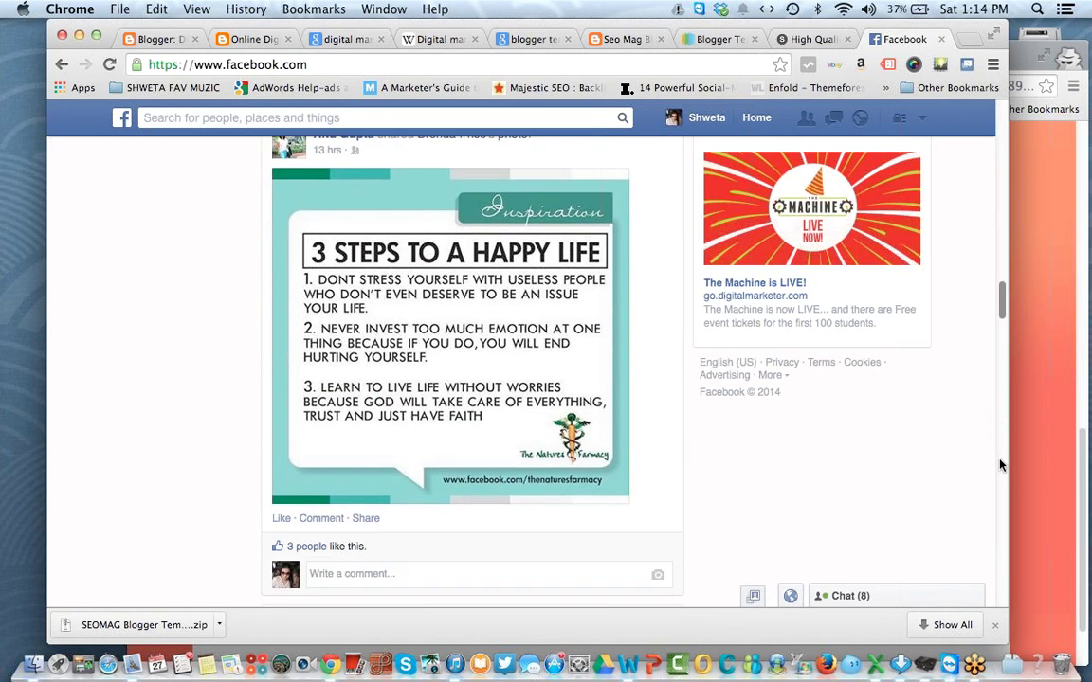
scroll(999, 469, "up", 3)
scroll(512, 358, "down", 1)
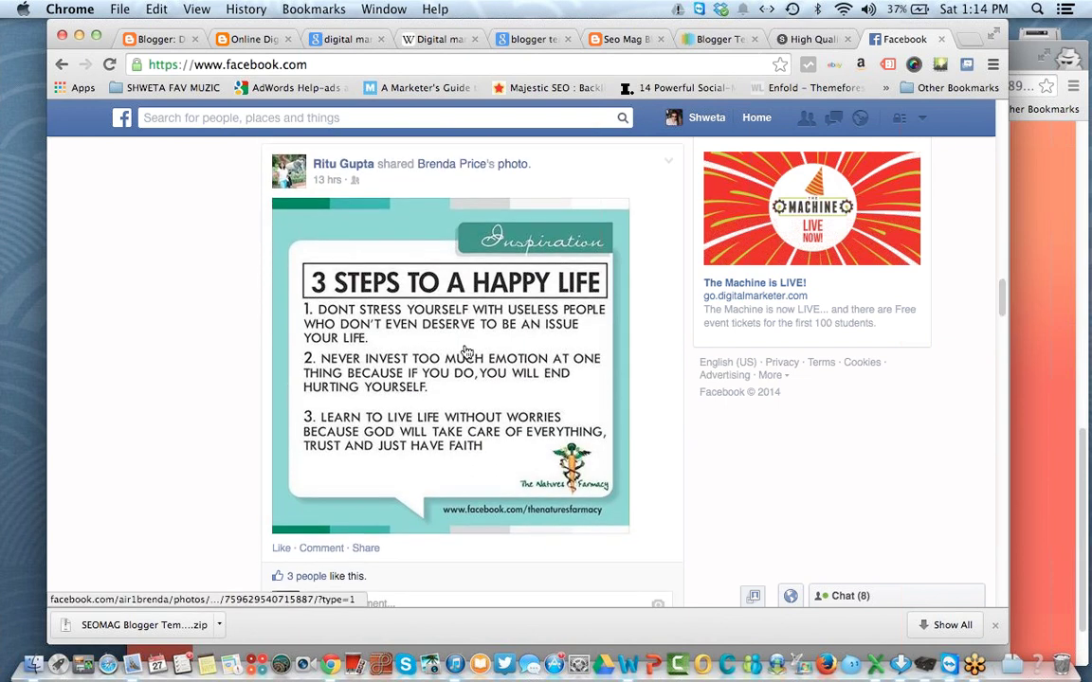
left_click(465, 357)
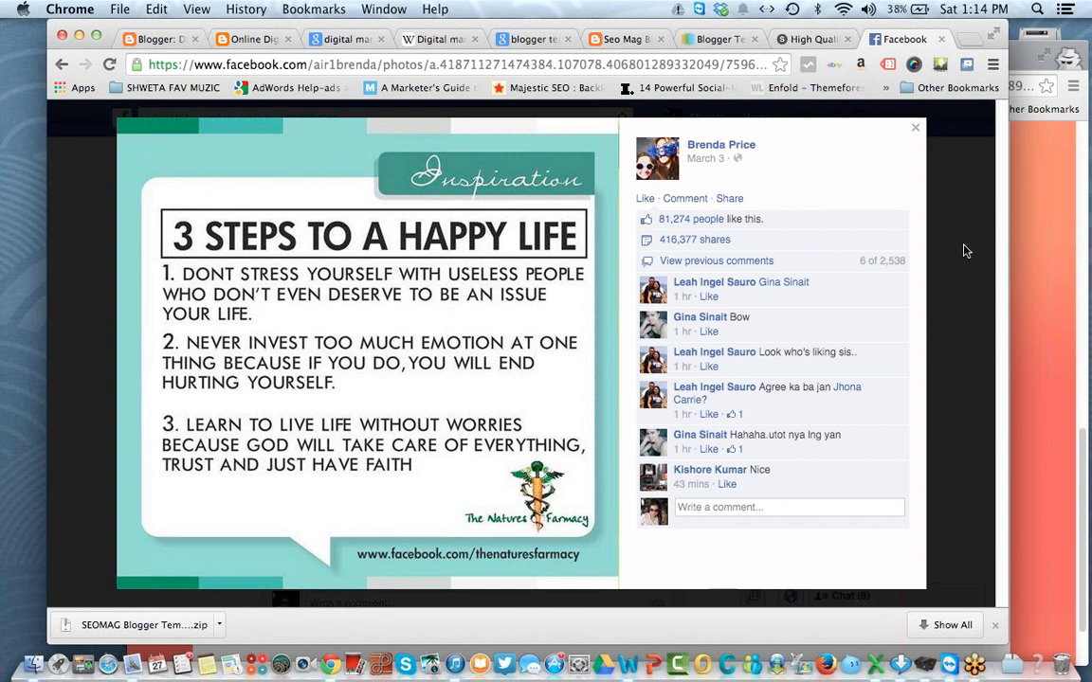
left_click(914, 128)
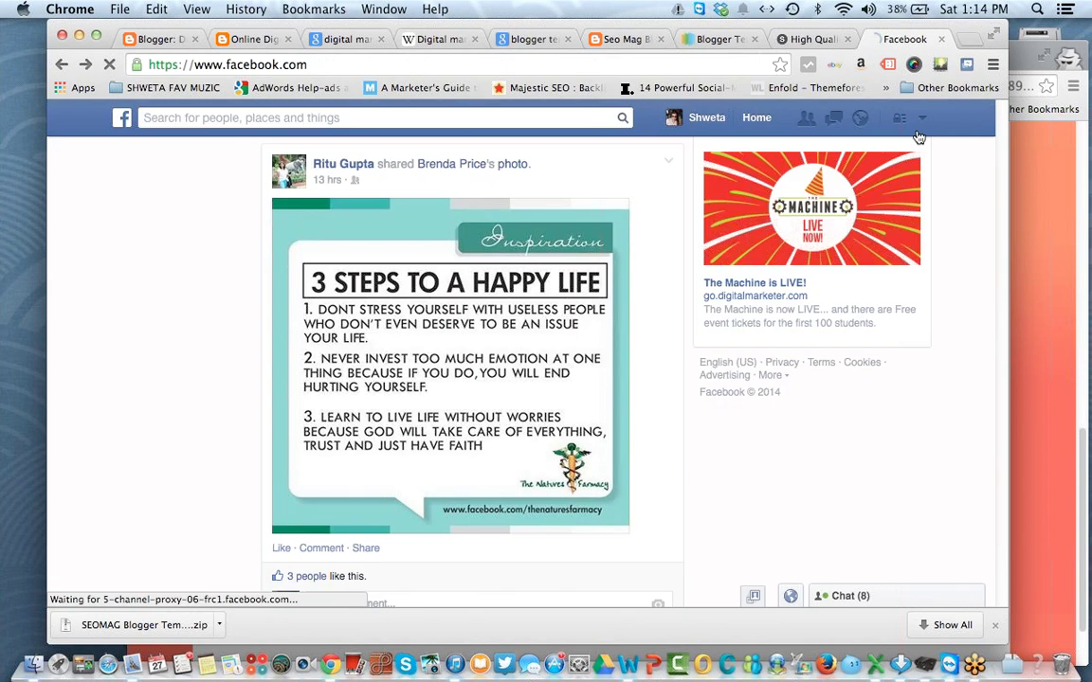
Step: Keep Showcase images with Lightbox on Yes and save the posts and comments settings
left_click(941, 39)
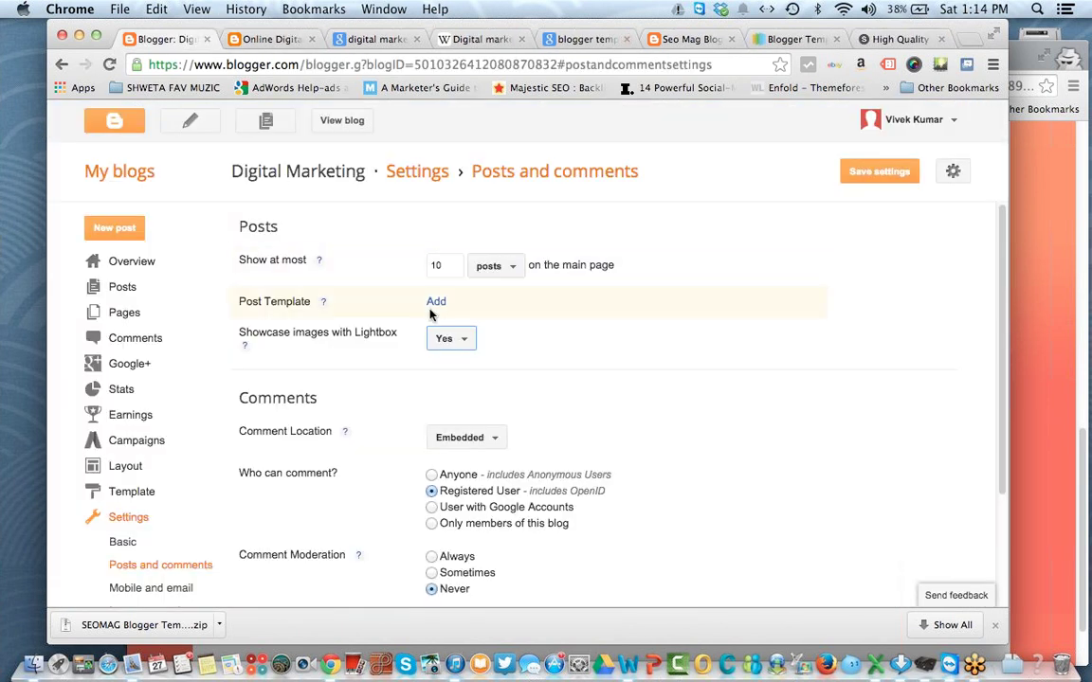
left_click(468, 341)
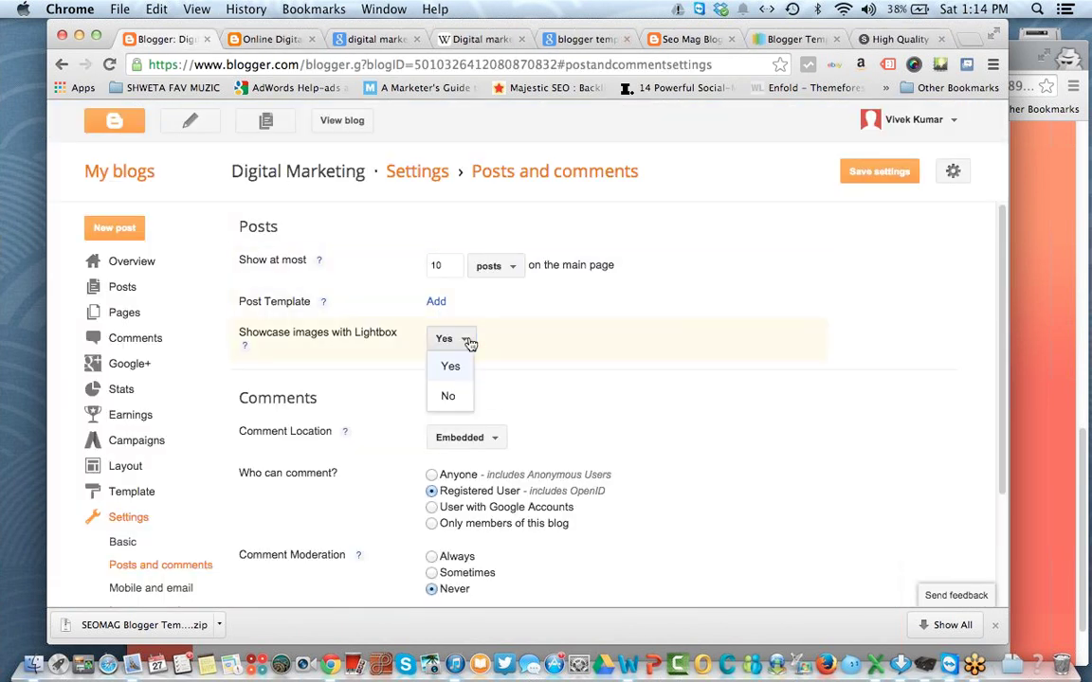
left_click(450, 366)
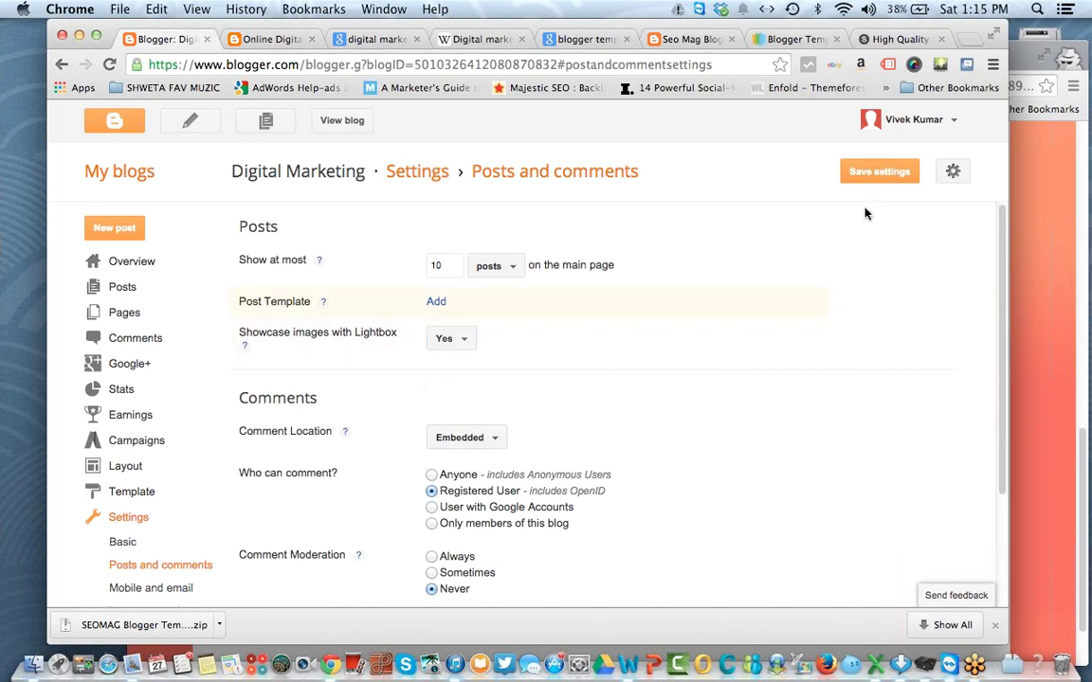
left_click(896, 172)
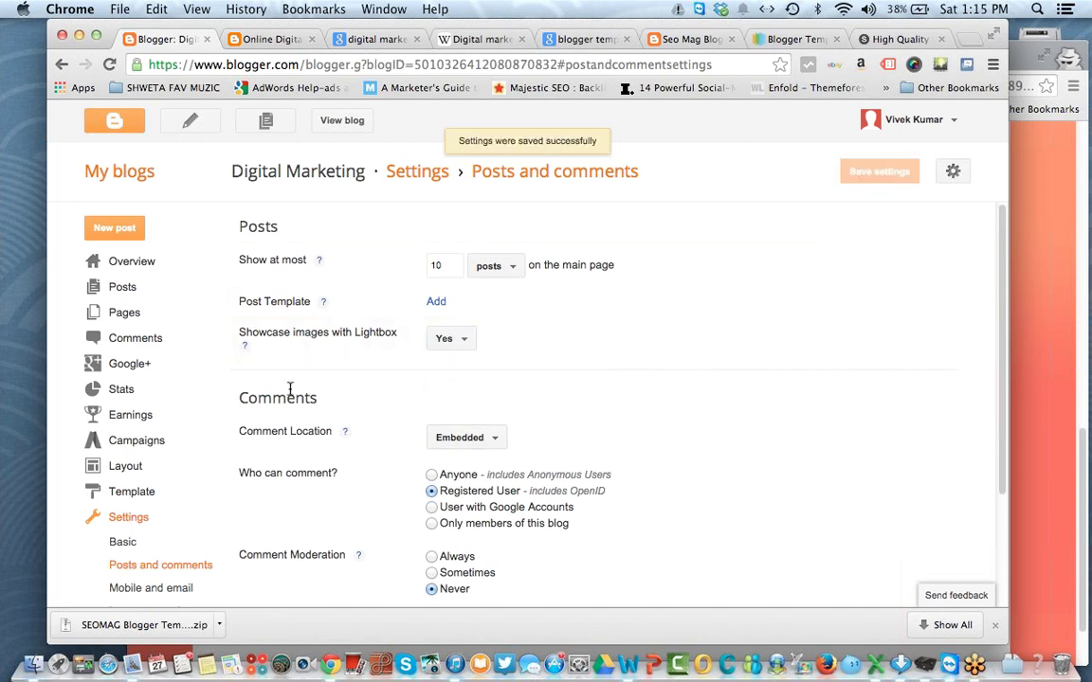
left_click(477, 441)
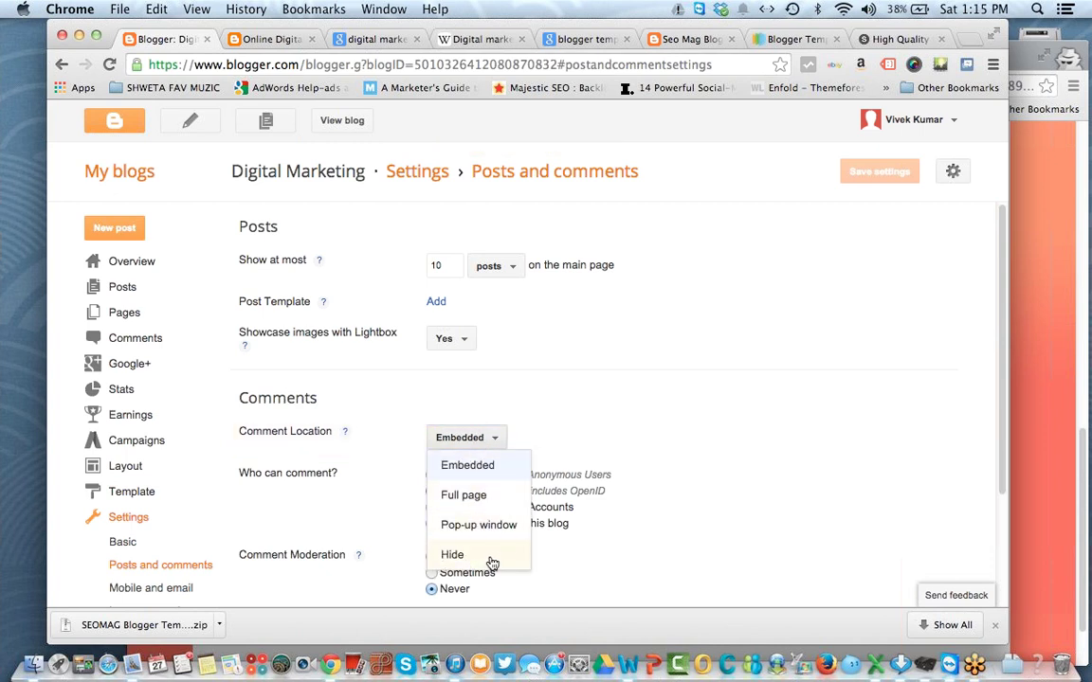
Step: Keep Comment Location on Embedded and check the comment form on the What is Digital Marketing? post
left_click(451, 467)
left_click(273, 41)
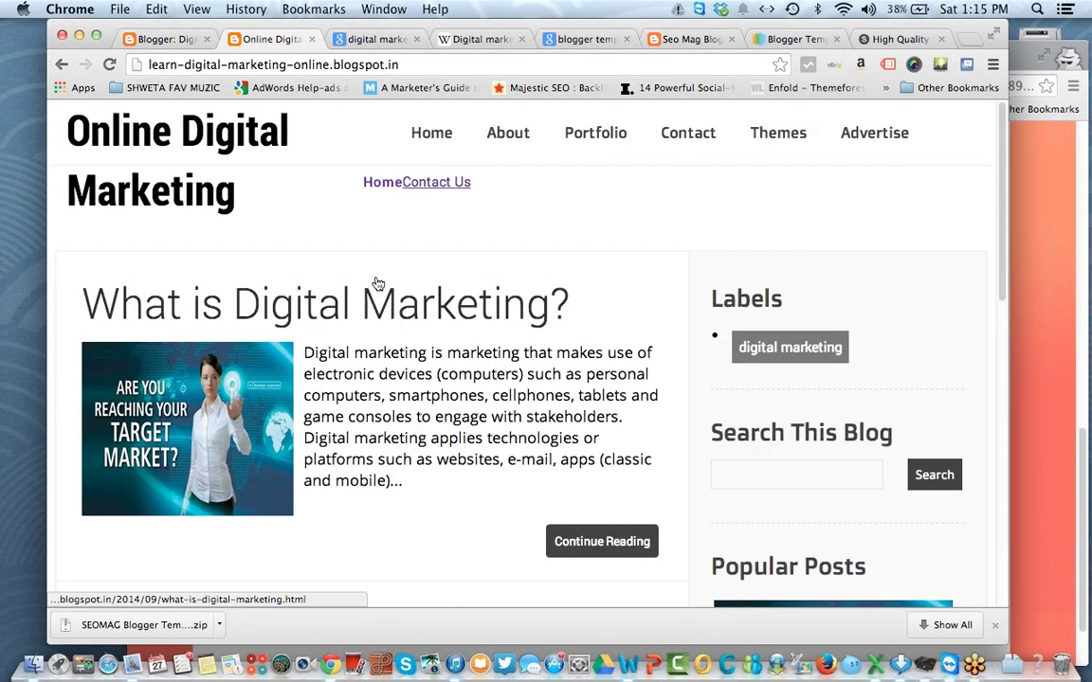
left_click(375, 331)
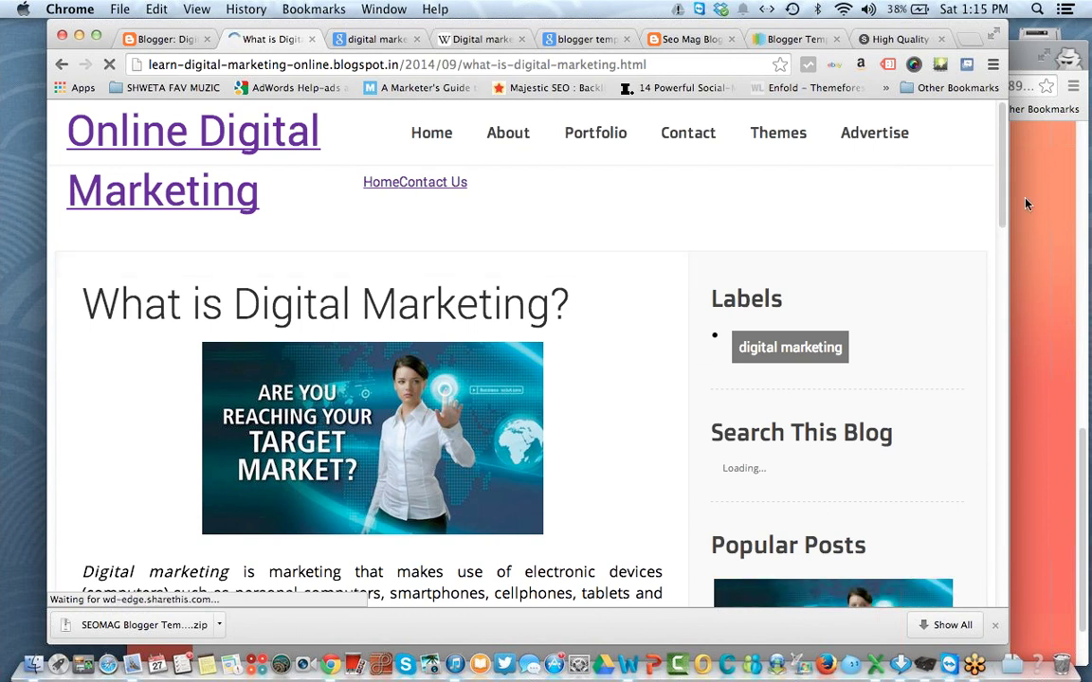
left_click(1003, 230)
left_click_drag(1004, 239, 1007, 339)
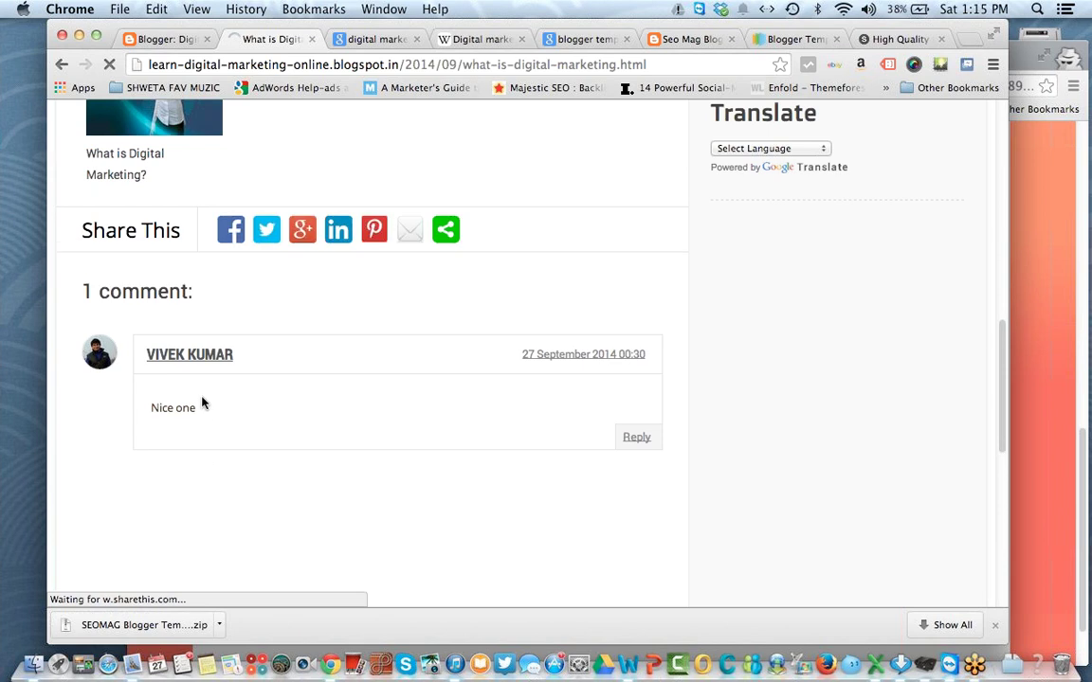
left_click(201, 512)
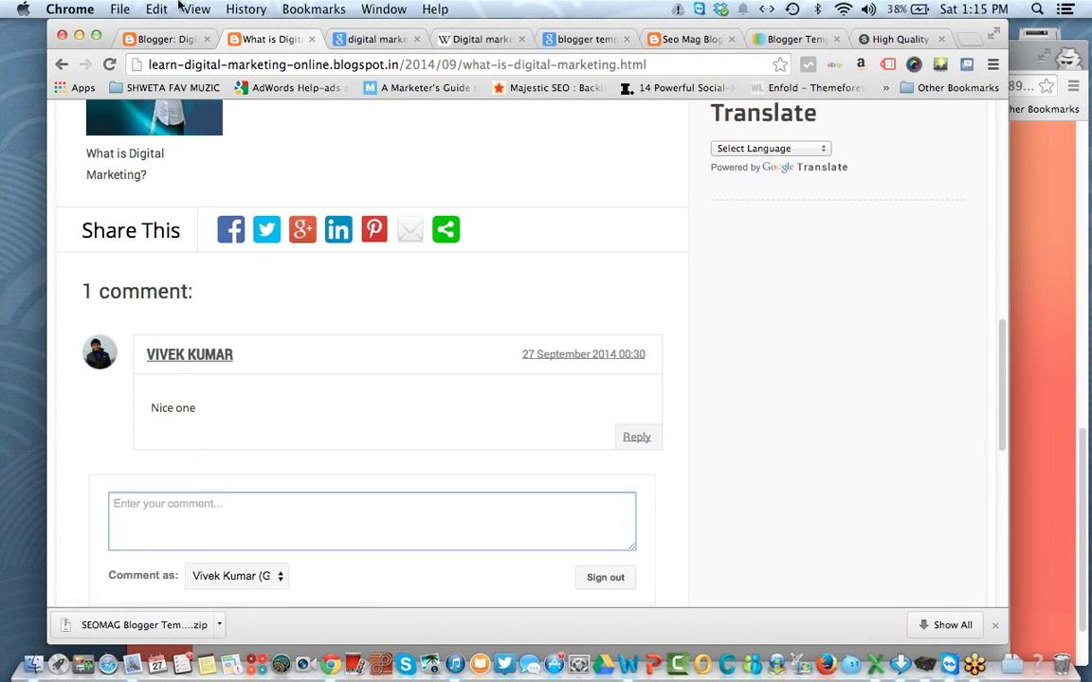
left_click(148, 42)
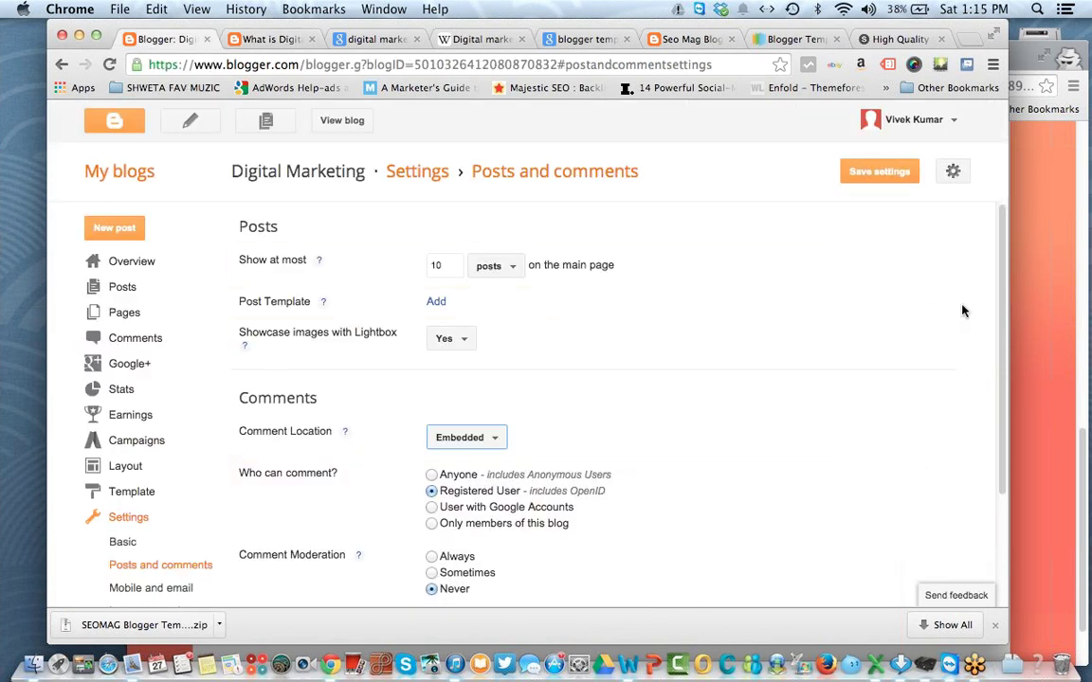
Step: Set comment moderation to Always, then open a new browser tab on Google's home page
scroll(999, 333, "down", 4)
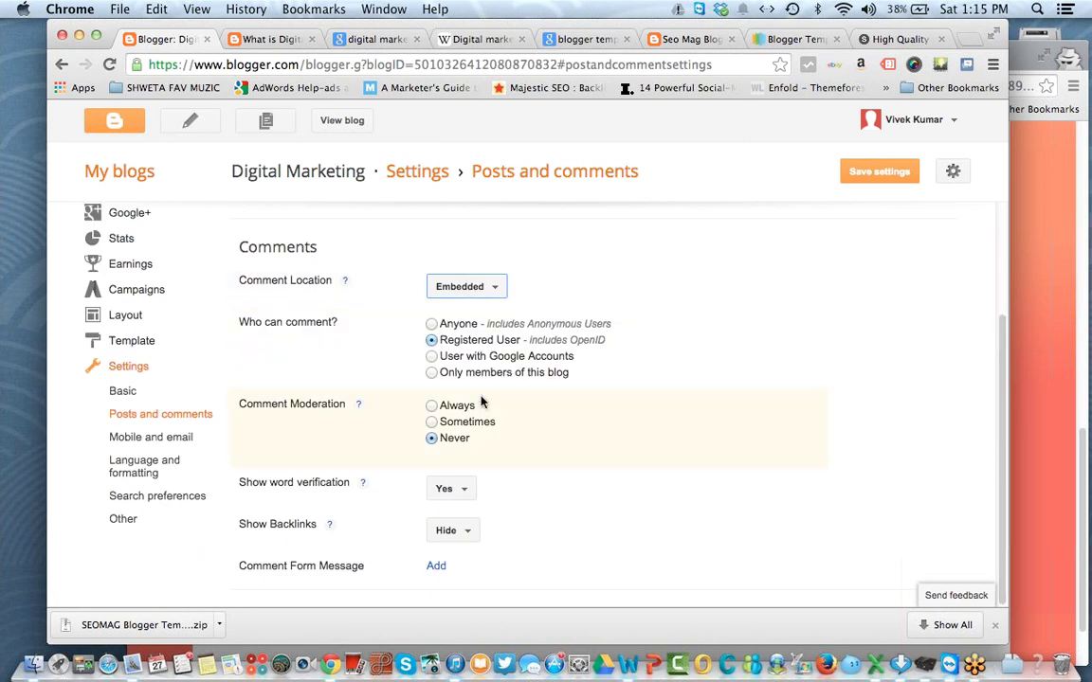
left_click(459, 407)
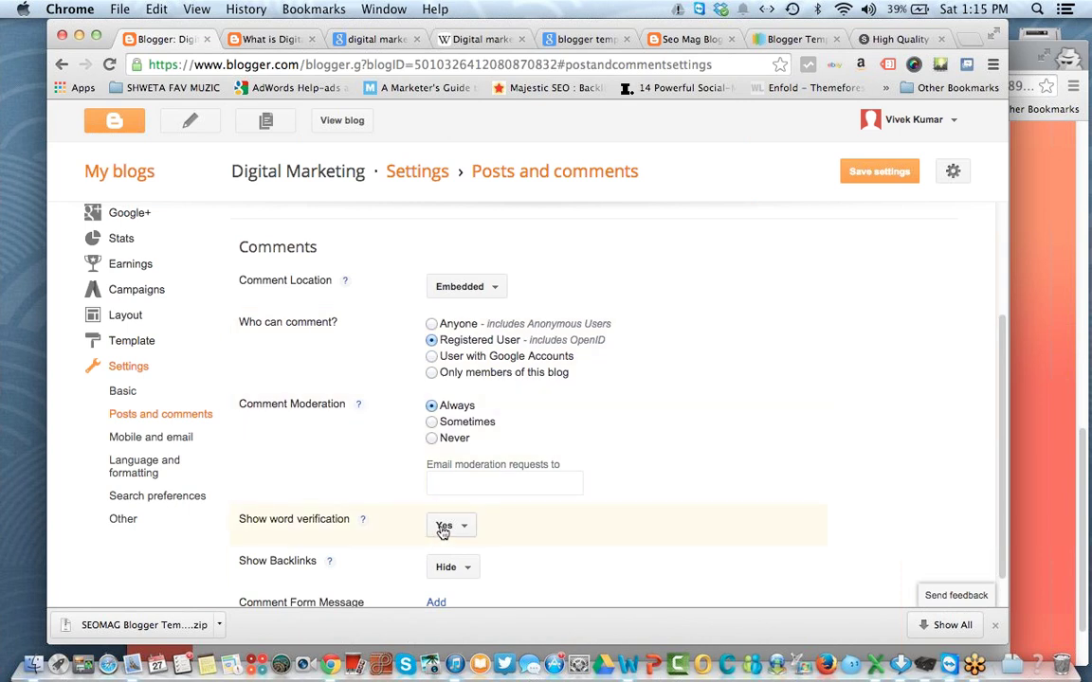
scroll(901, 417, "down", 1)
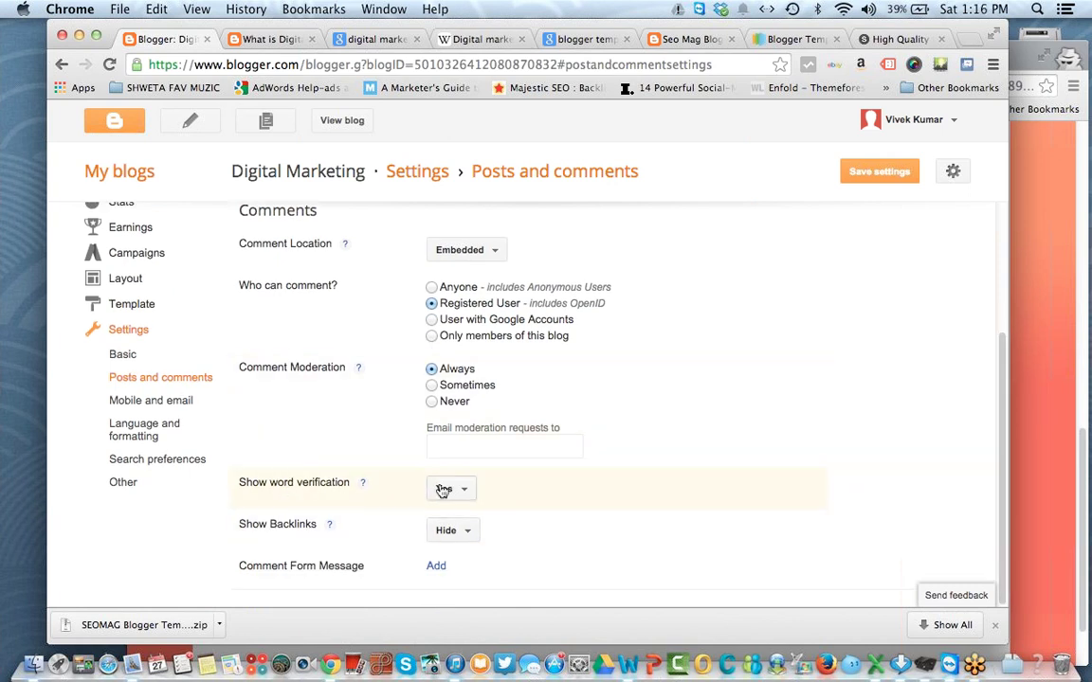
left_click(929, 39)
left_click(966, 38)
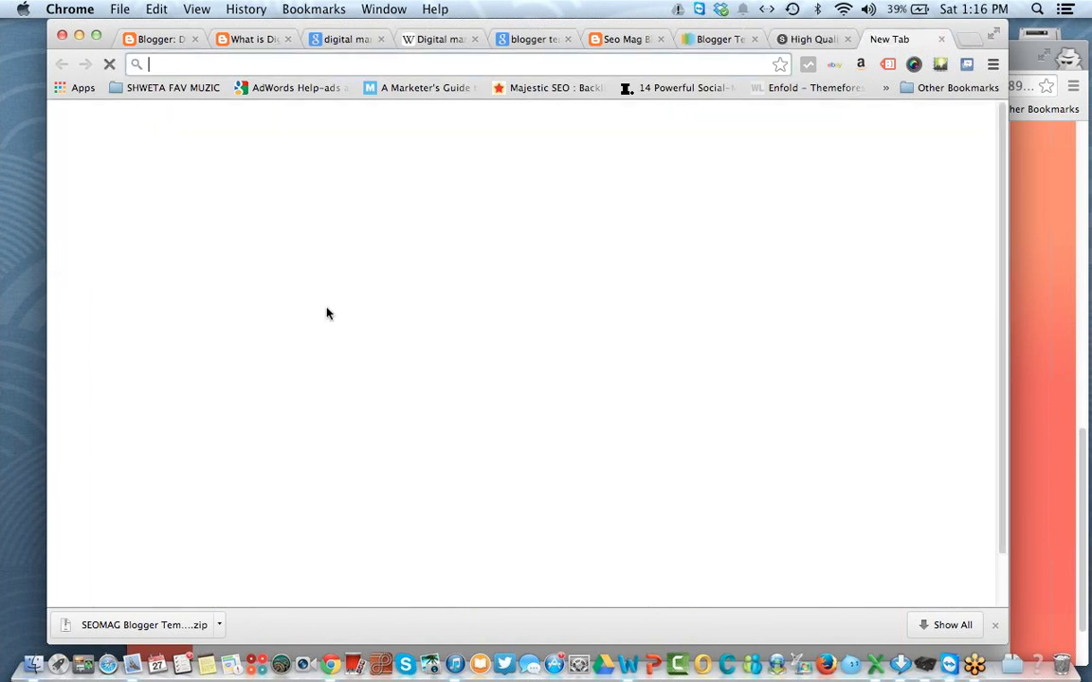
Step: Publish a test comment 'hello' on the blog post to preview the captcha check
left_click(1053, 380)
left_click(538, 343)
type("hello")
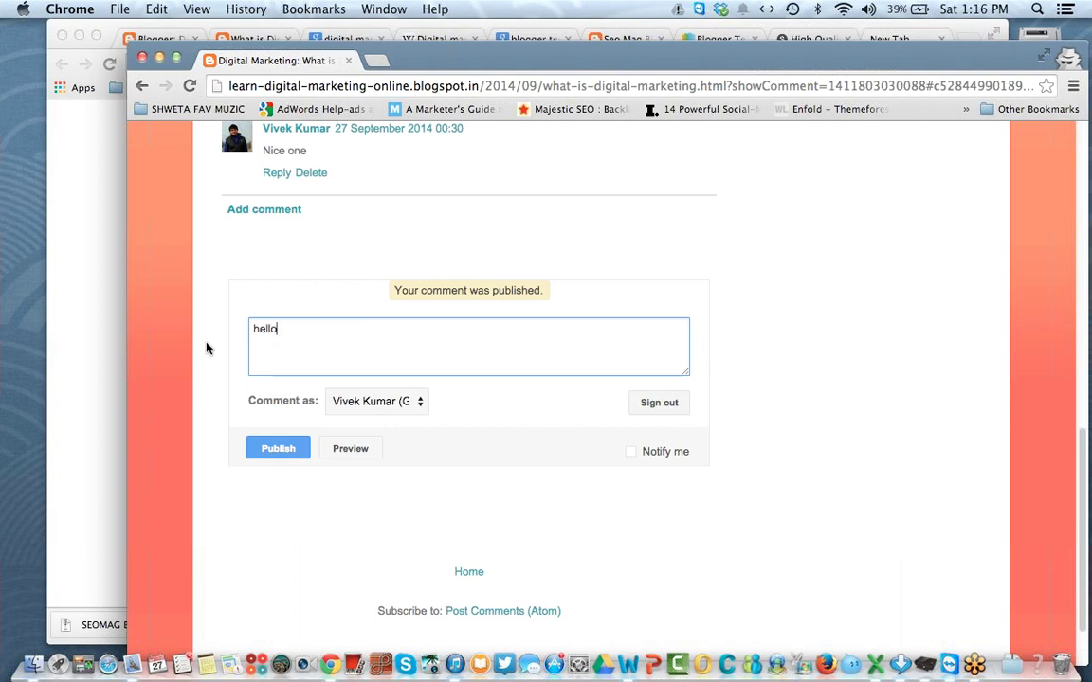
left_click(288, 450)
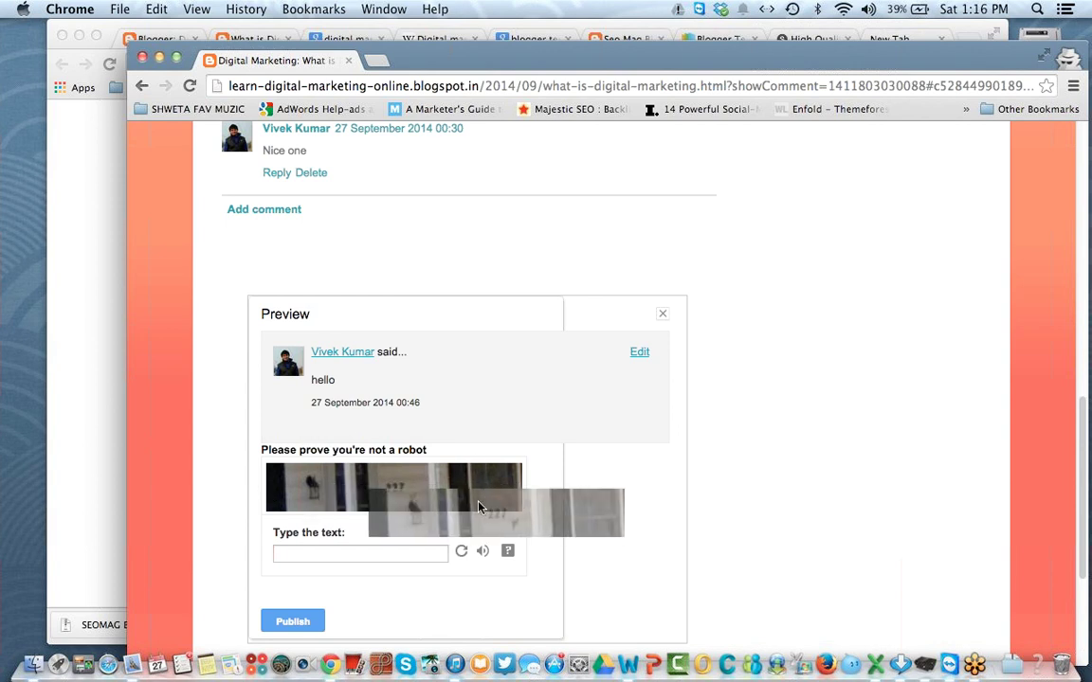
left_click(87, 175)
left_click(173, 38)
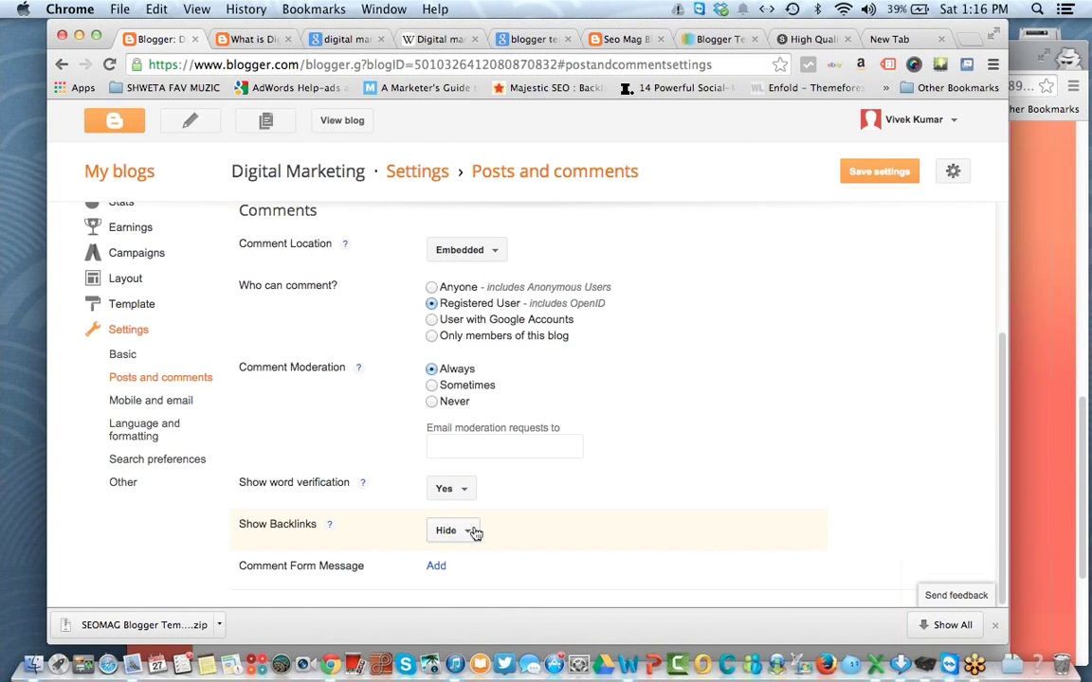
Step: Remove the Comment Form Message and save the posts and comments settings
left_click(437, 567)
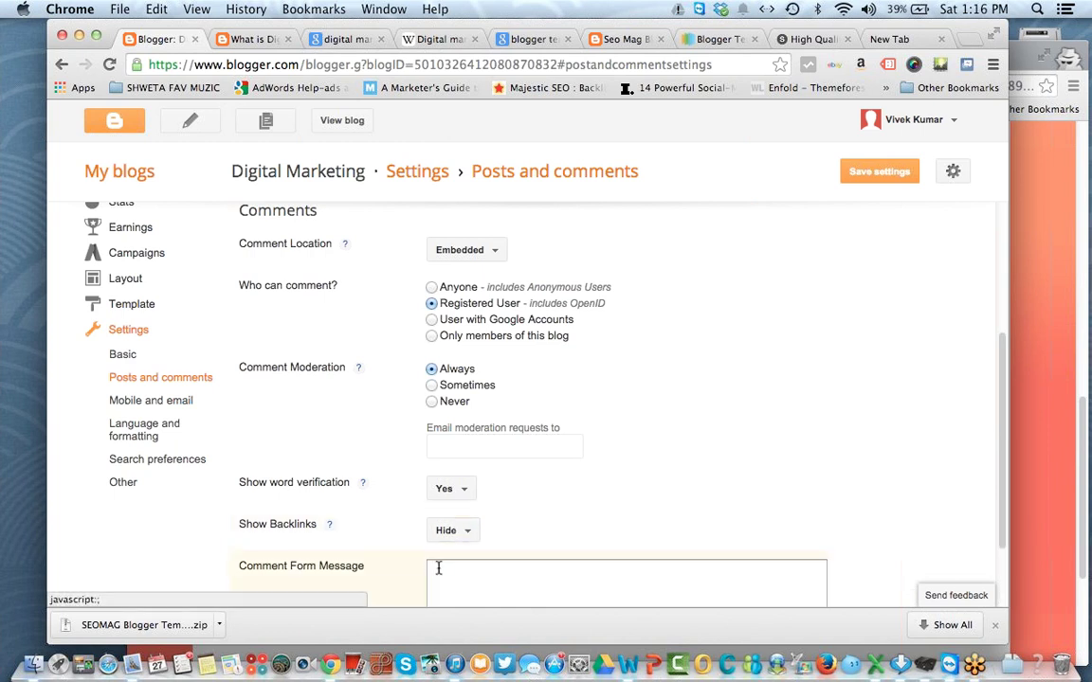
scroll(438, 568, "up", 1)
scroll(441, 568, "down", 3)
left_click(437, 565)
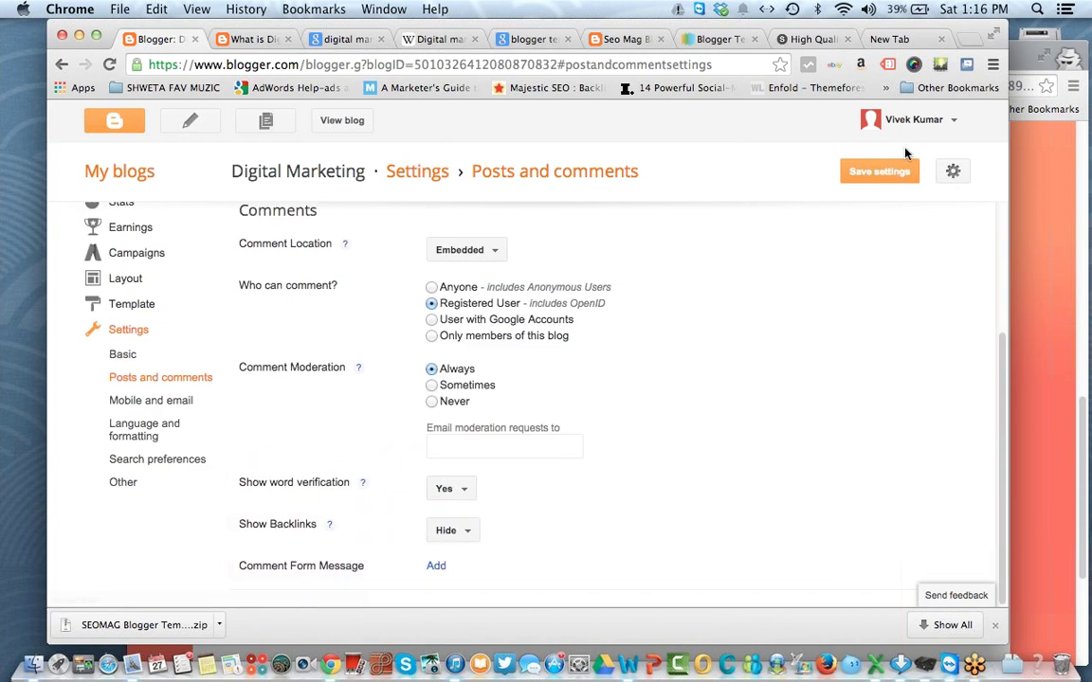
left_click(868, 171)
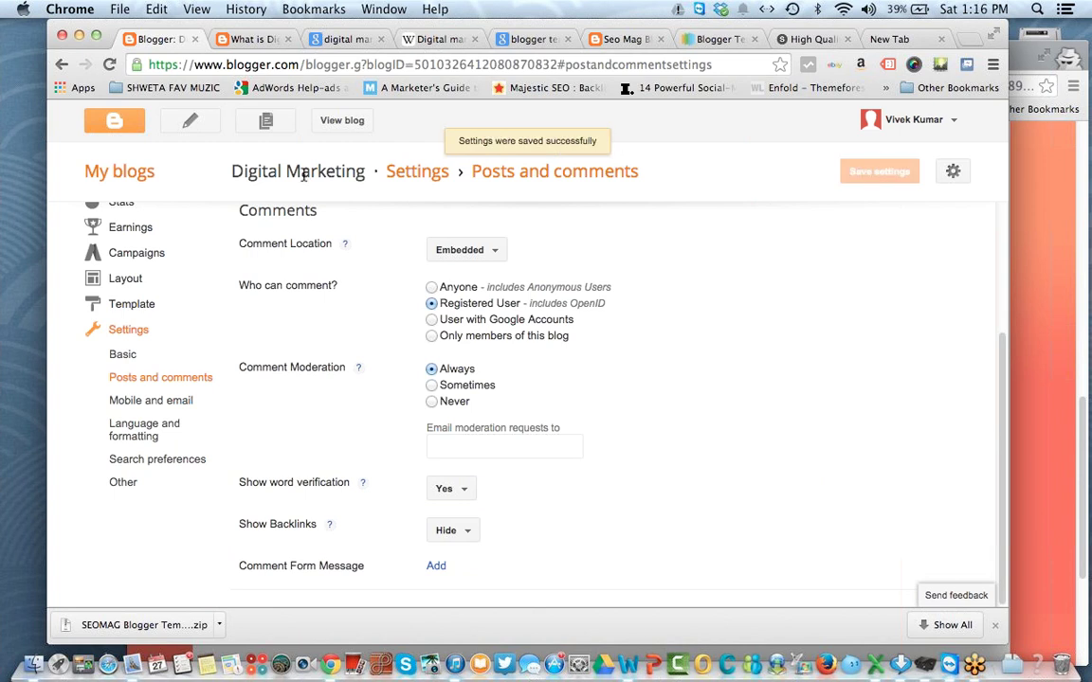
left_click(150, 401)
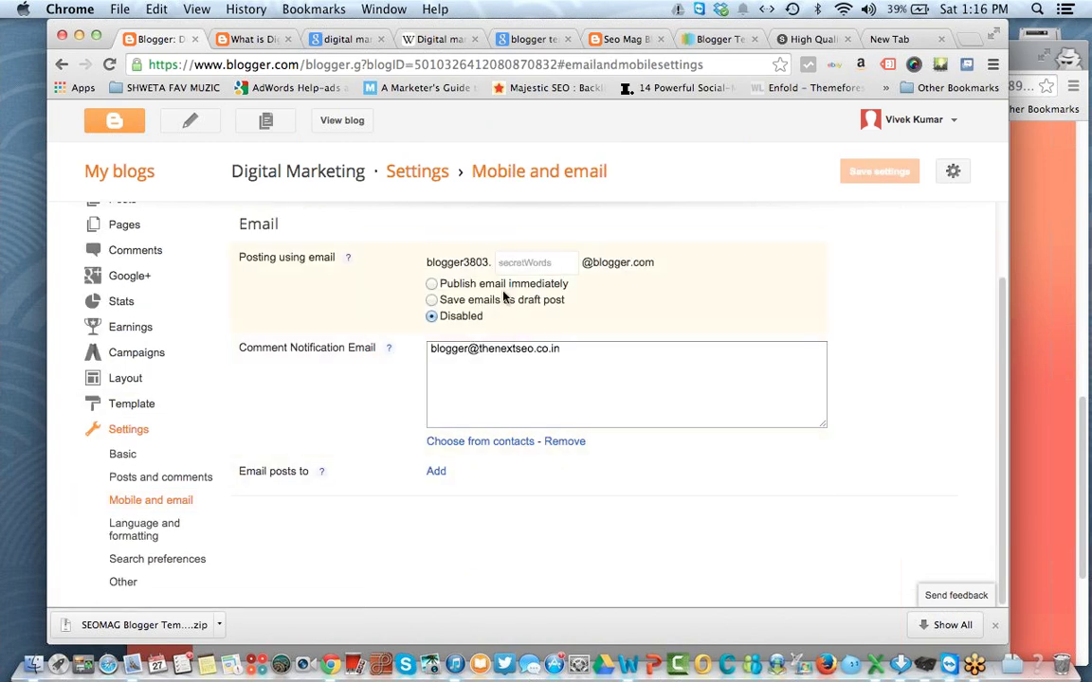
Step: Try Publish email immediately, then set posting by email back to Disabled
scroll(503, 297, "up", 2)
scroll(503, 297, "down", 2)
scroll(503, 297, "up", 2)
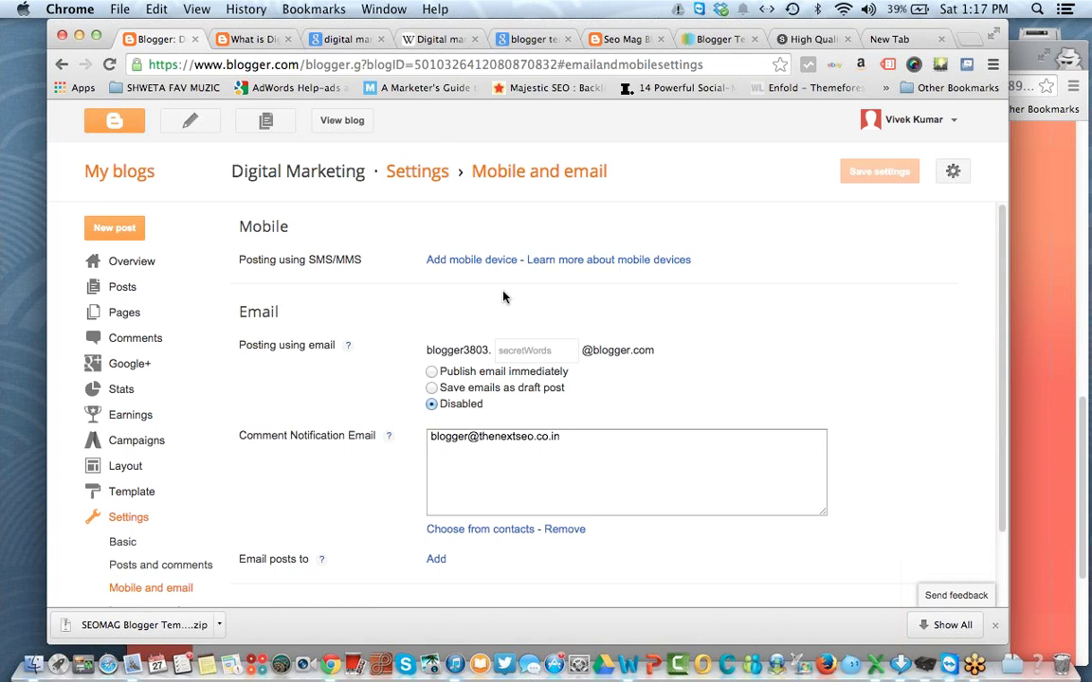
left_click(521, 370)
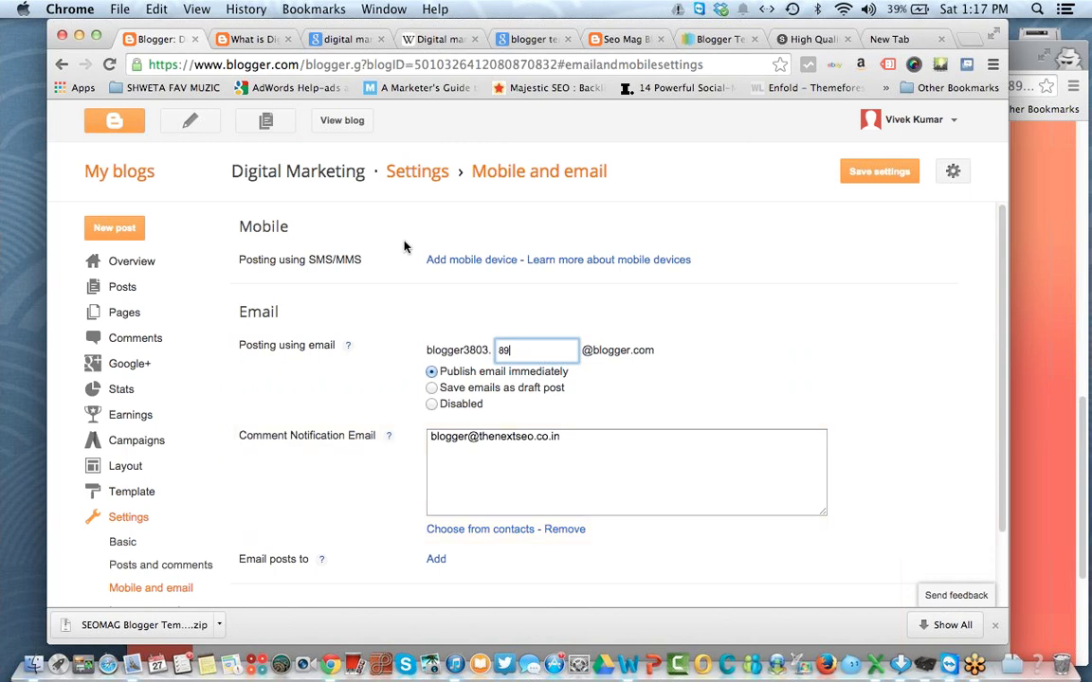
left_click(248, 39)
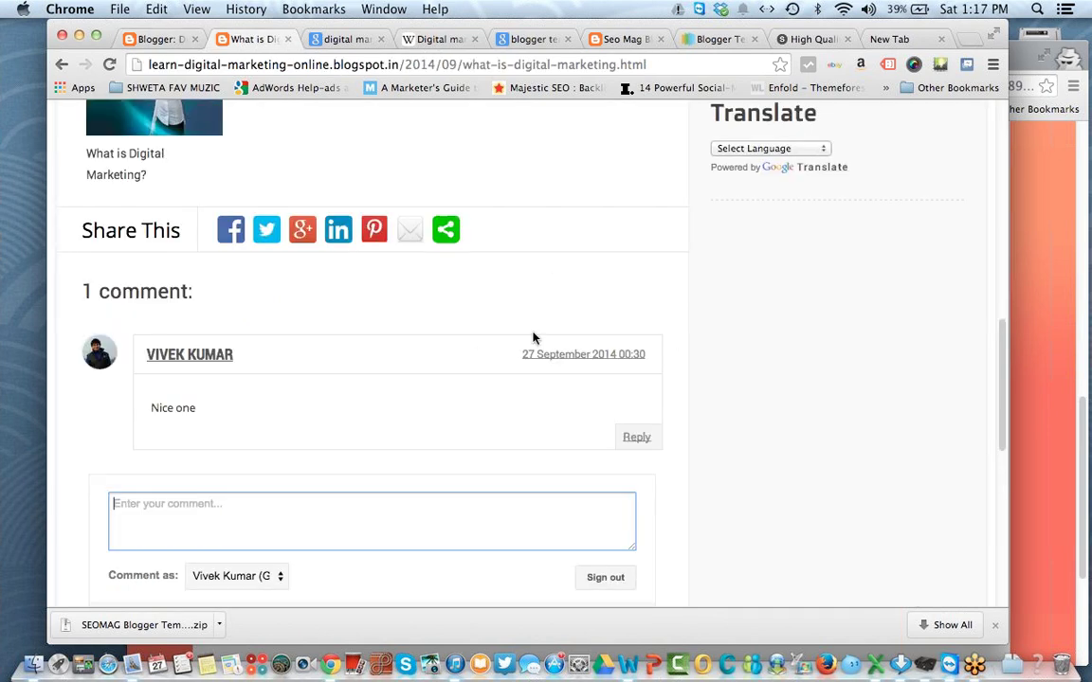
left_click(150, 39)
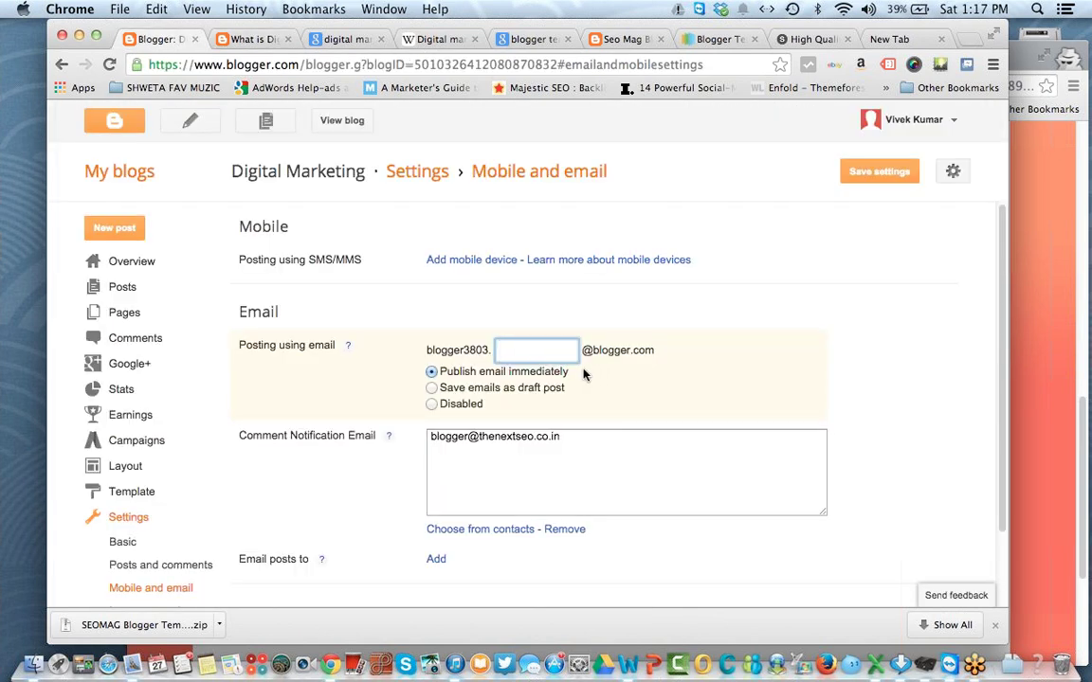
left_click(455, 405)
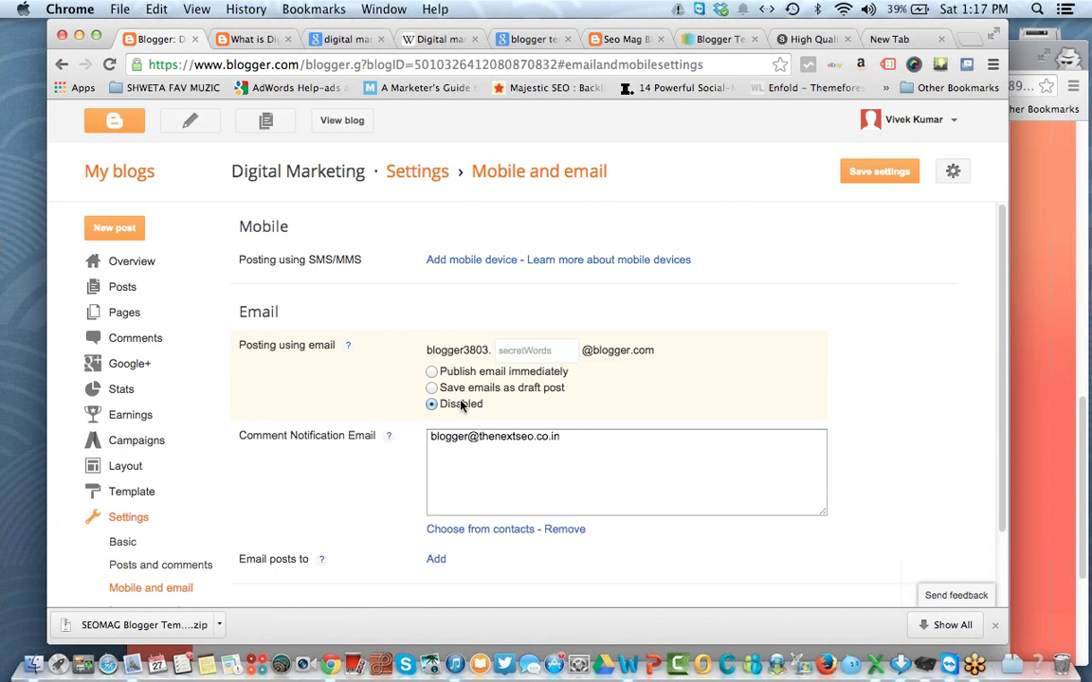
Step: Leave the Email posts to recipients empty and save the mobile and email settings
left_click(437, 561)
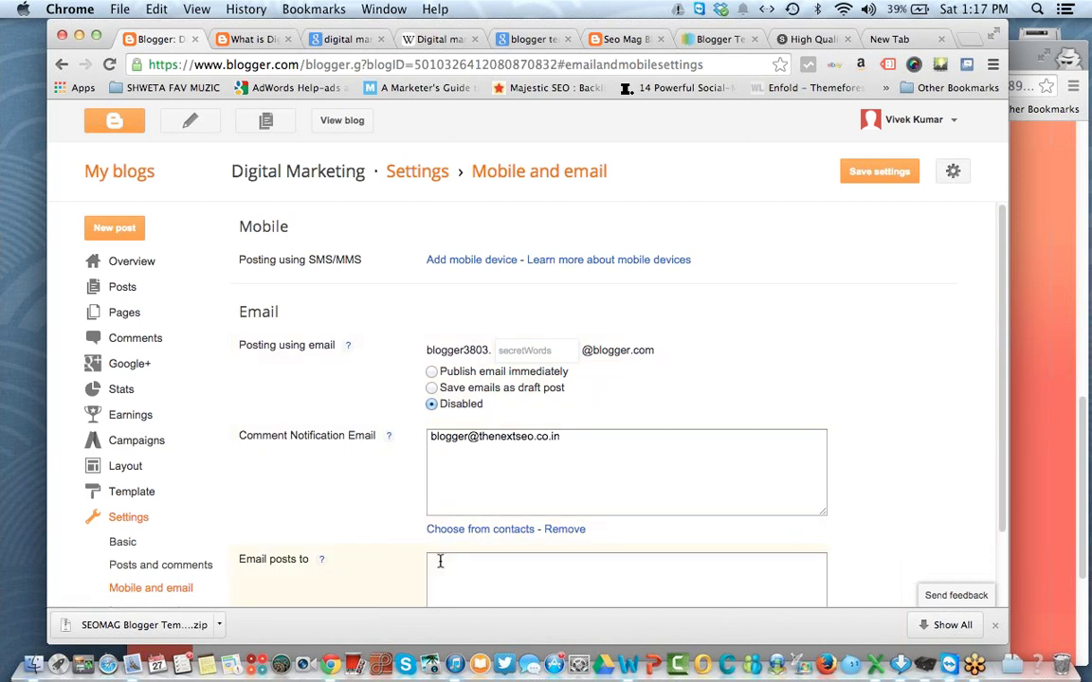
scroll(440, 563, "down", 2)
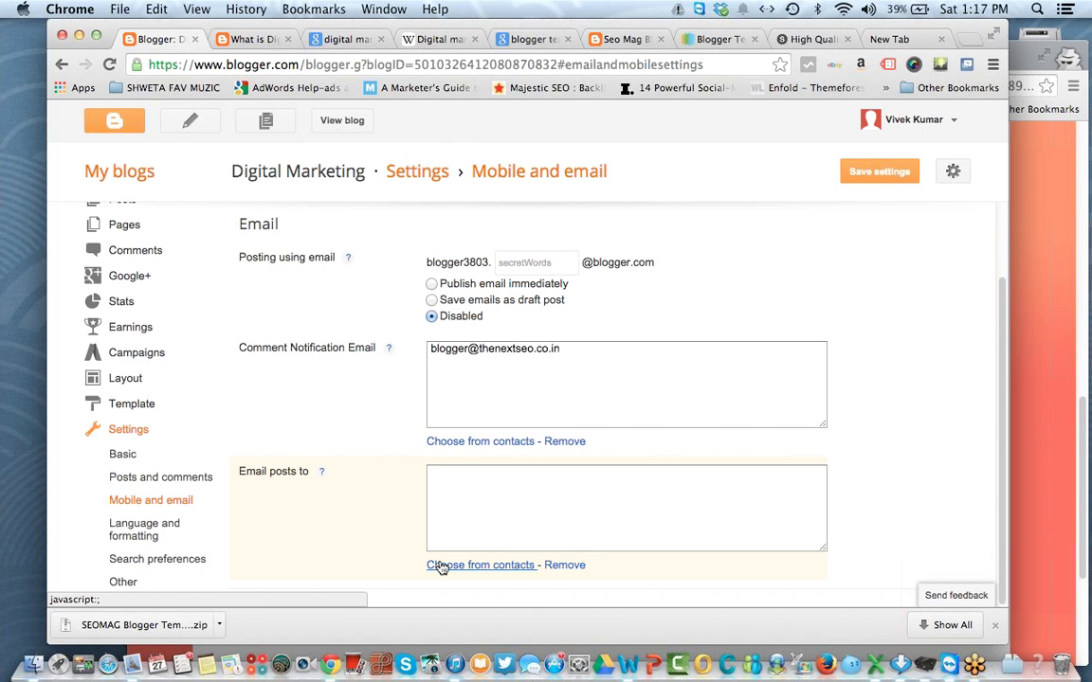
left_click(438, 518)
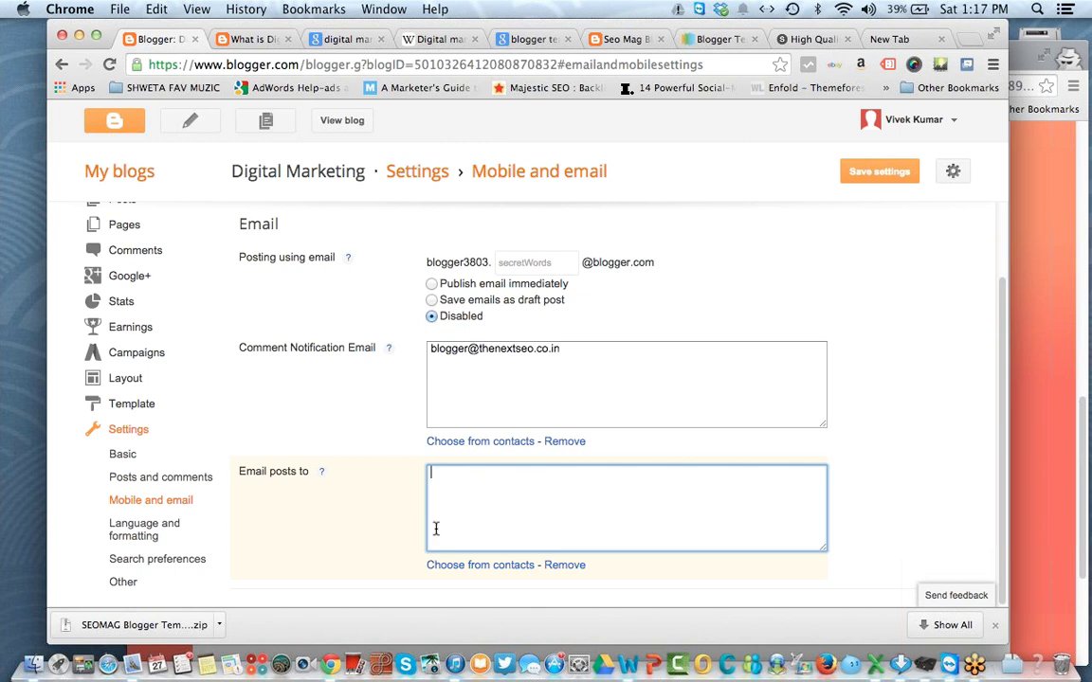
left_click(874, 177)
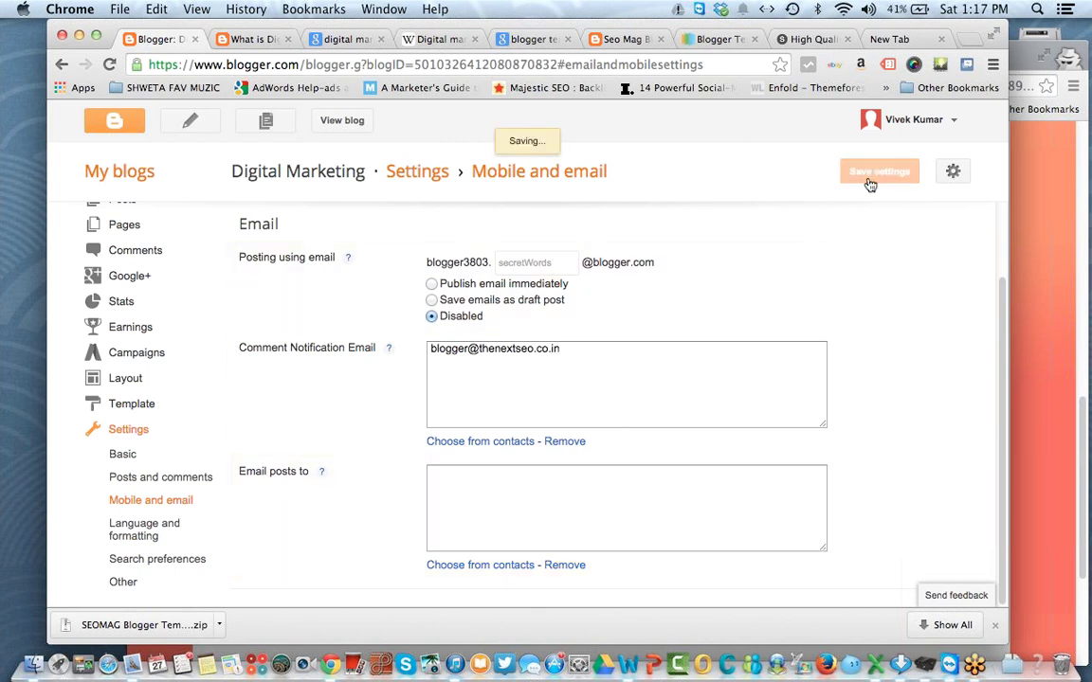
left_click(154, 528)
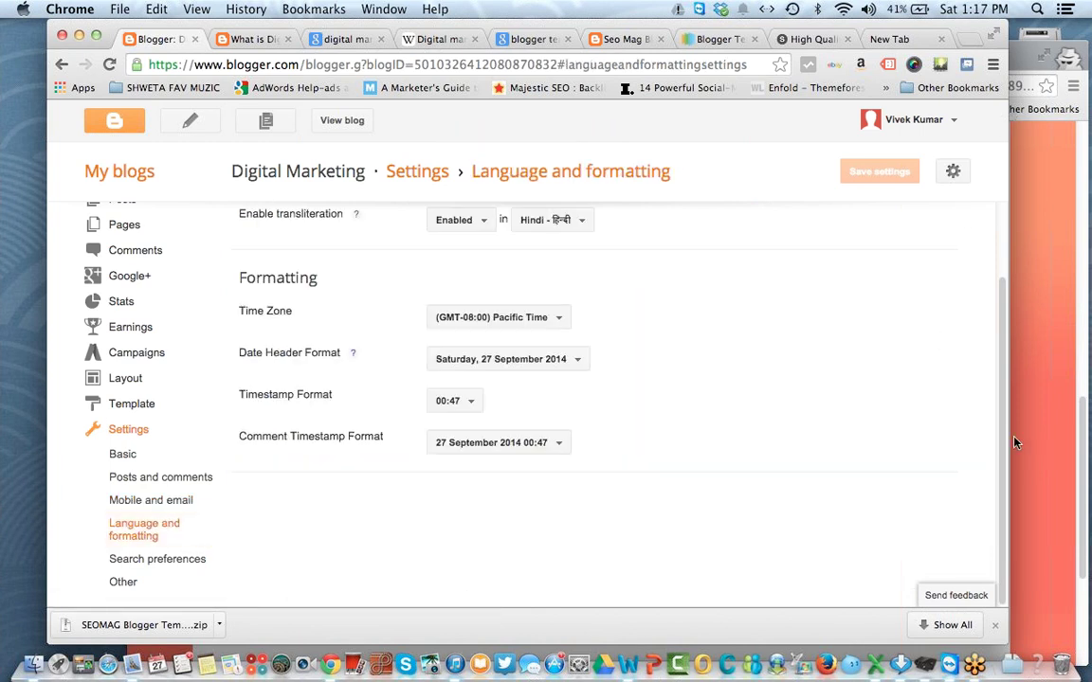
scroll(1008, 416, "up", 2)
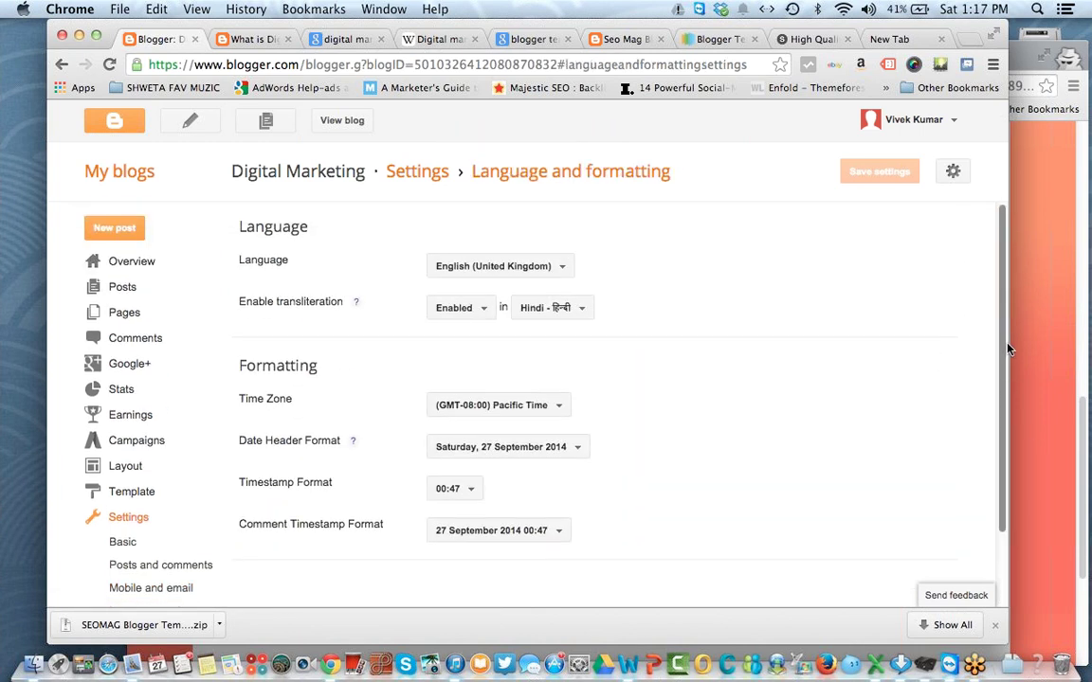
left_click(515, 265)
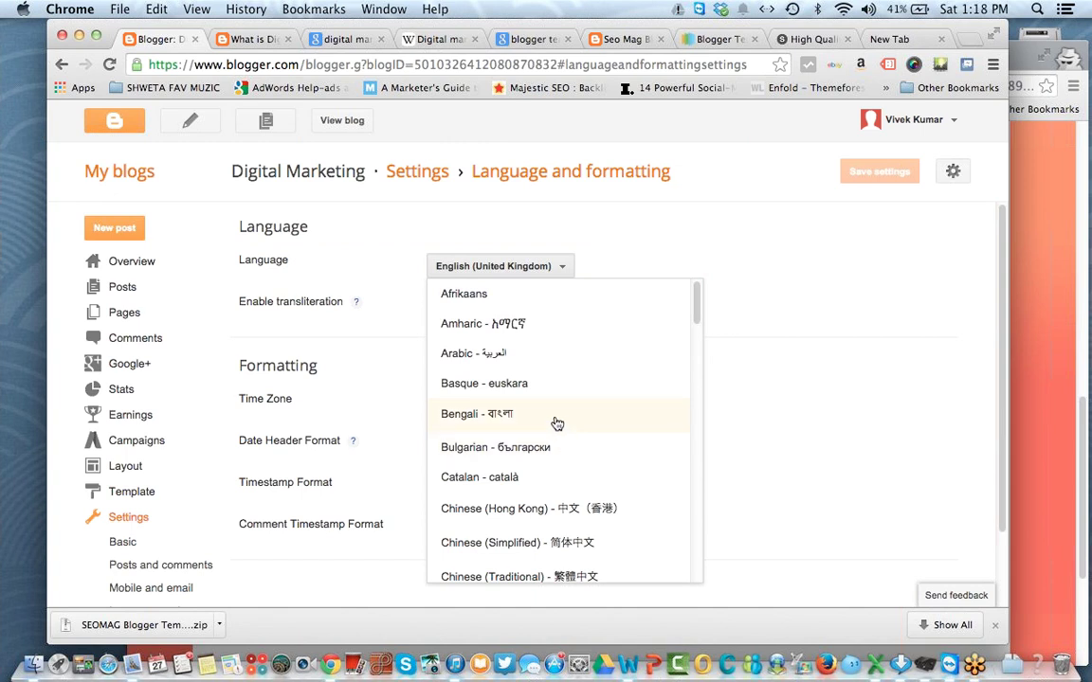
left_click(860, 343)
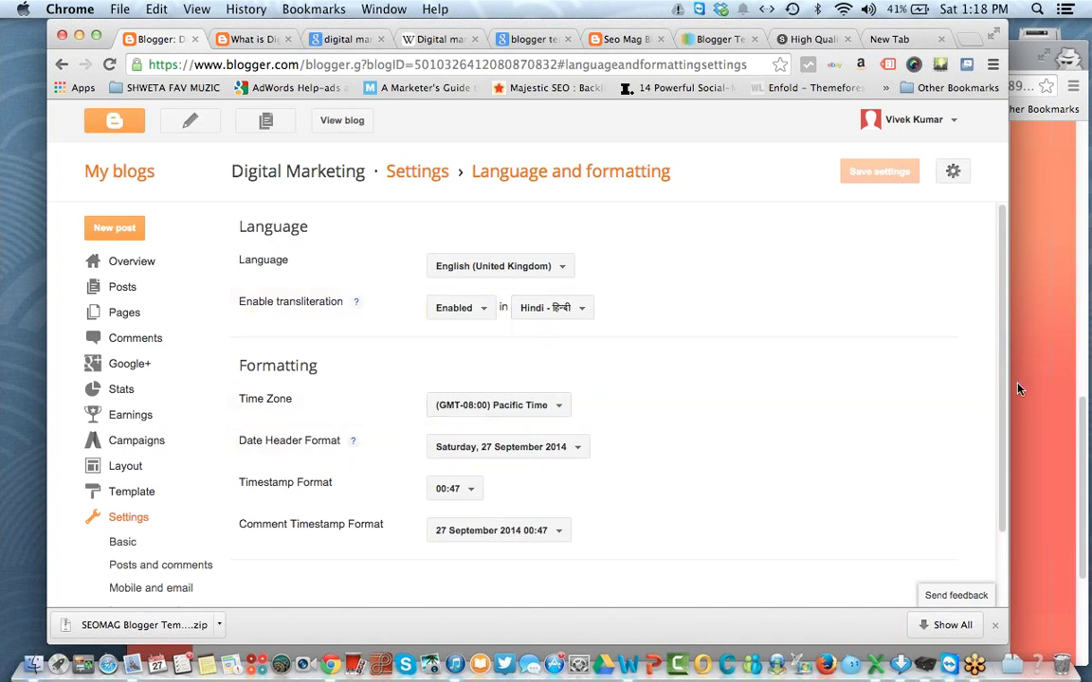
left_click_drag(1001, 391, 1001, 470)
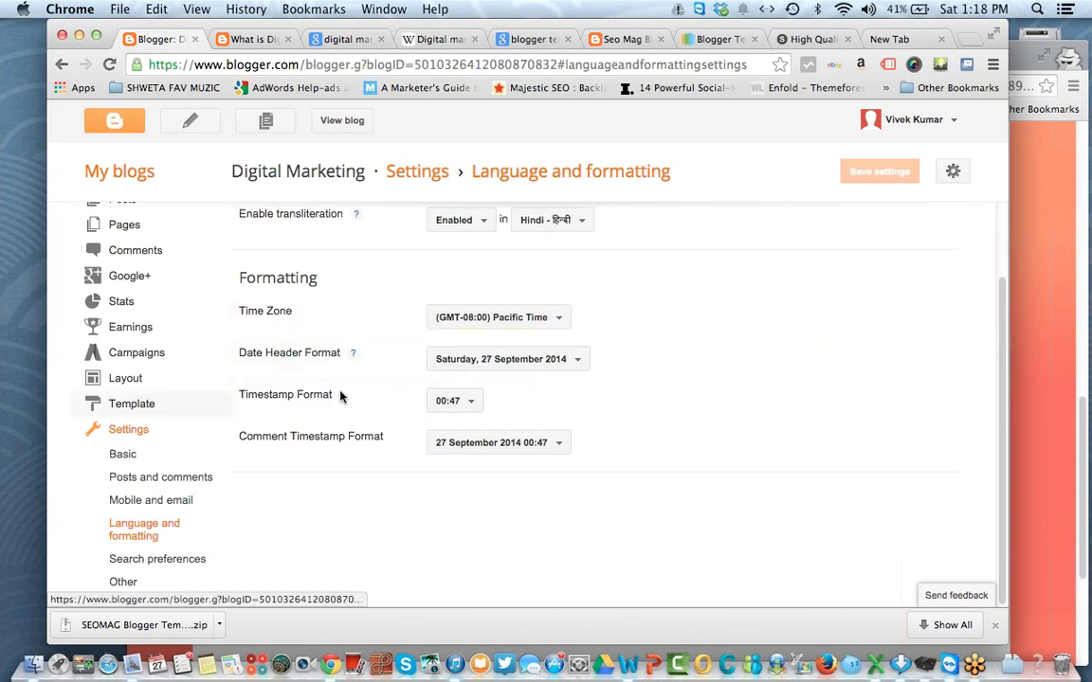
Step: Open Search preferences and look over the Meta tags section
left_click(185, 560)
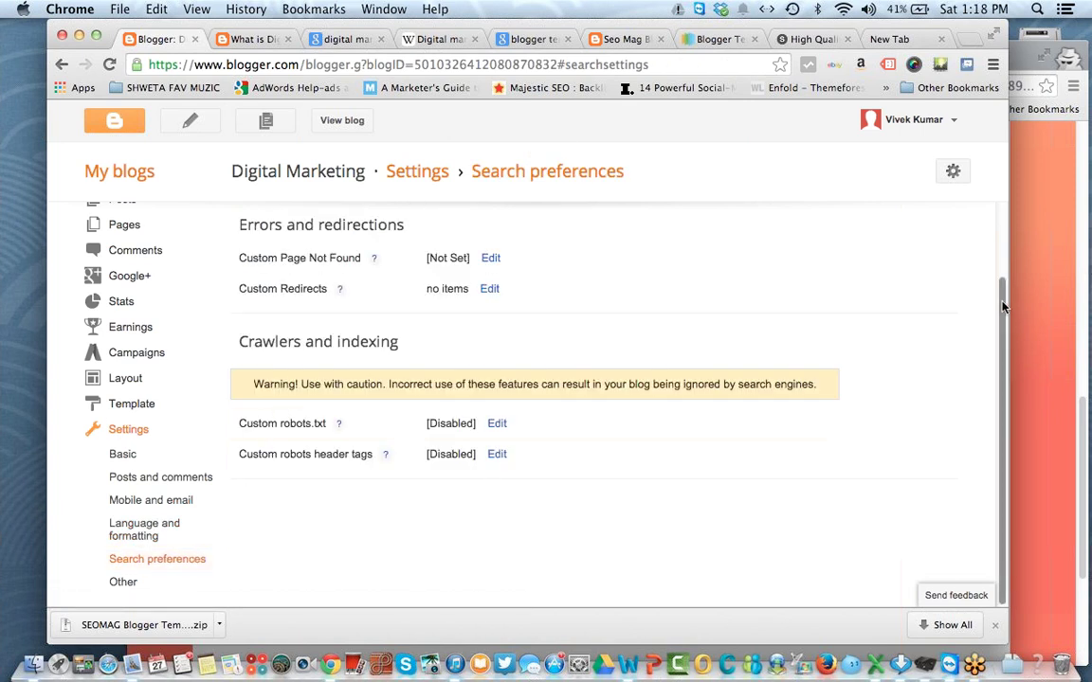
scroll(901, 270, "up", 2)
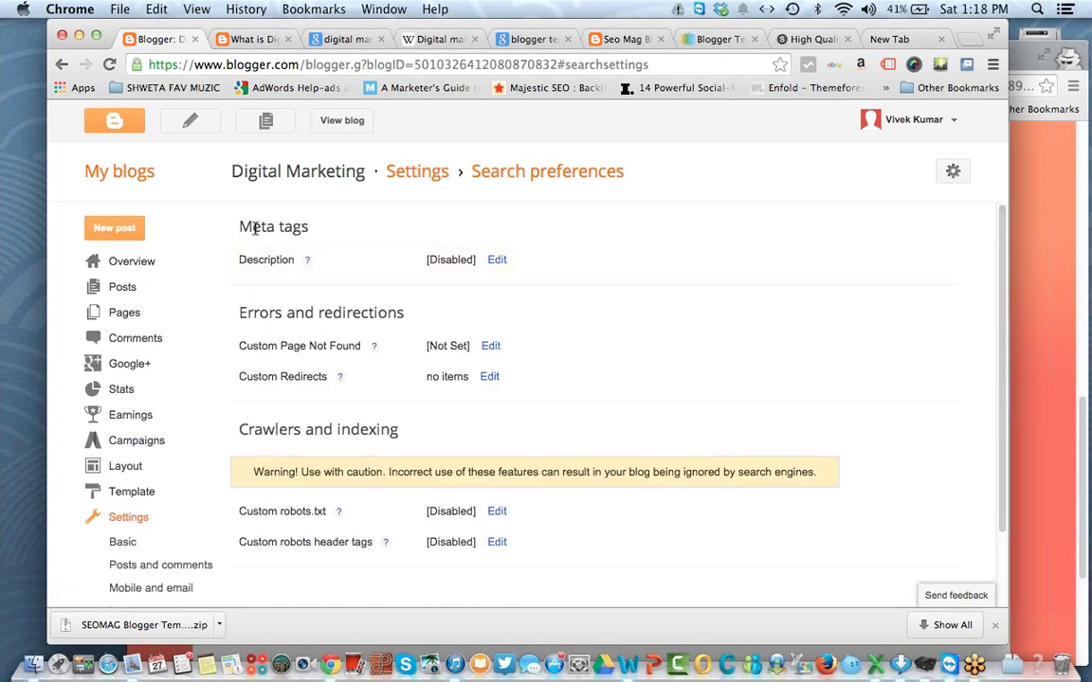
left_click_drag(237, 226, 595, 417)
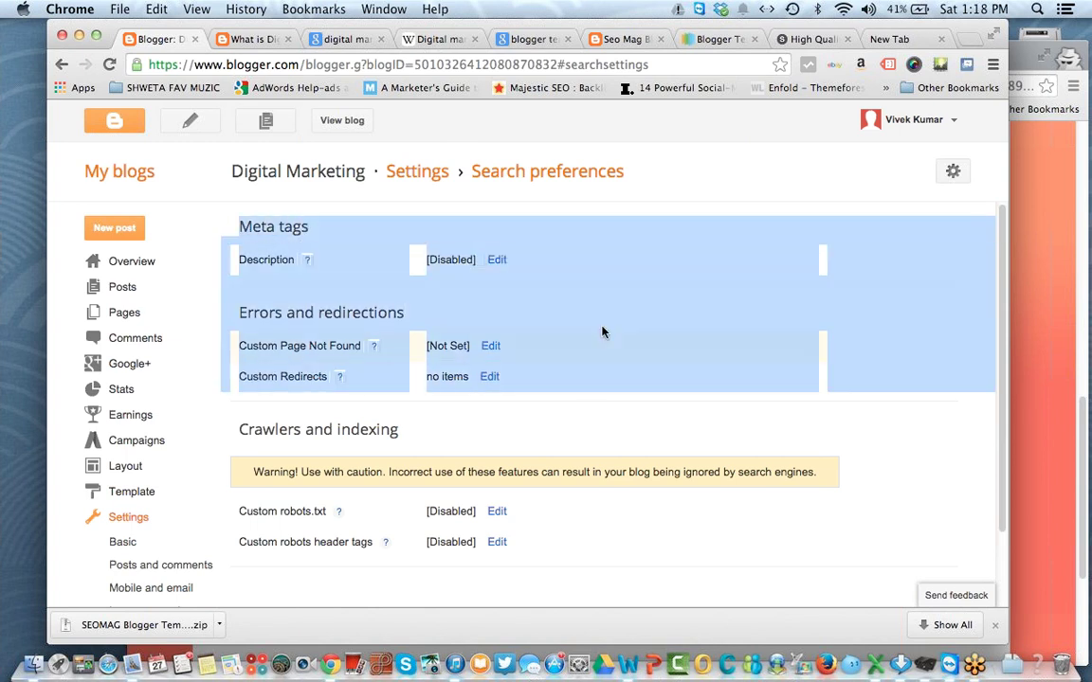
left_click(596, 233)
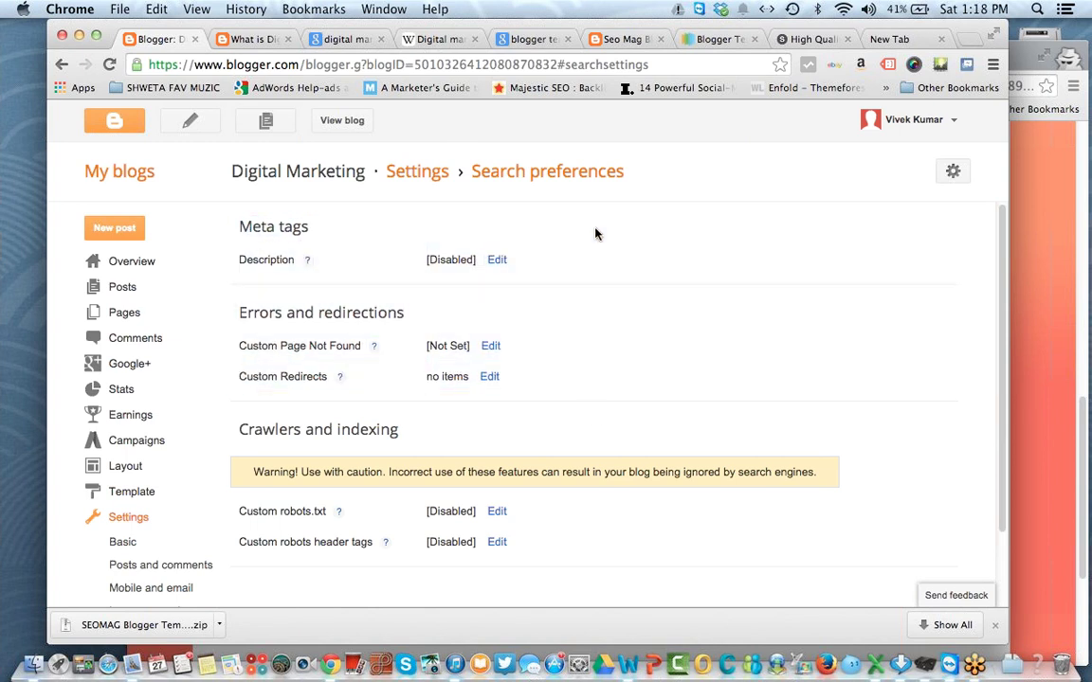
Step: Check a result snippet in the blogger templates Google results, then edit the Meta tags description
left_click(550, 38)
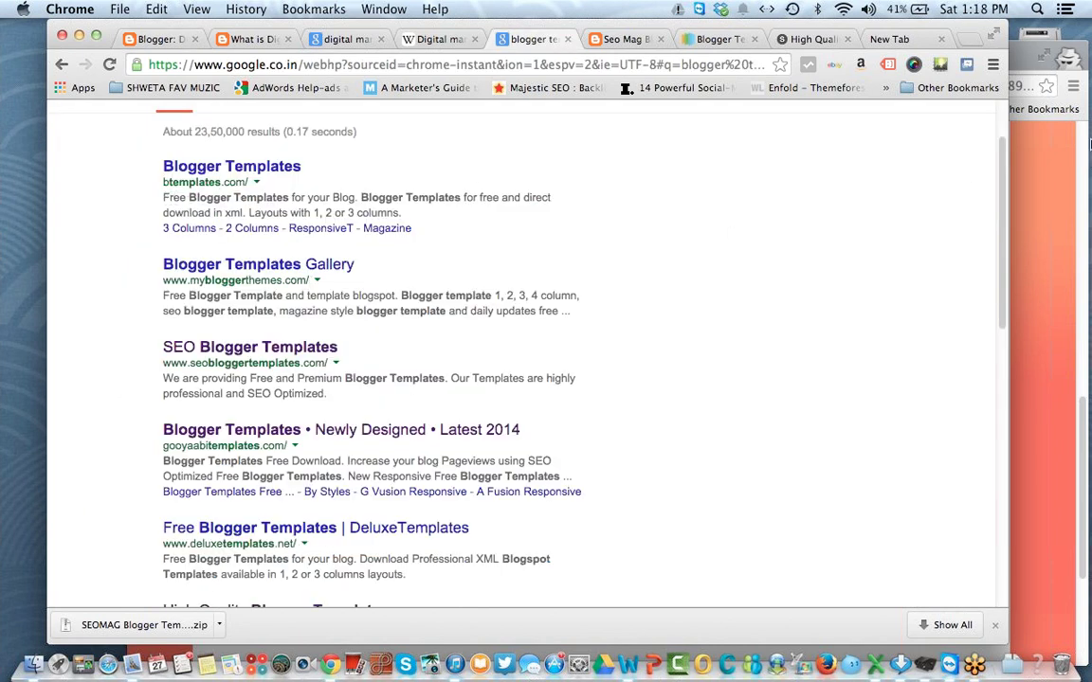
scroll(904, 124, "up", 2)
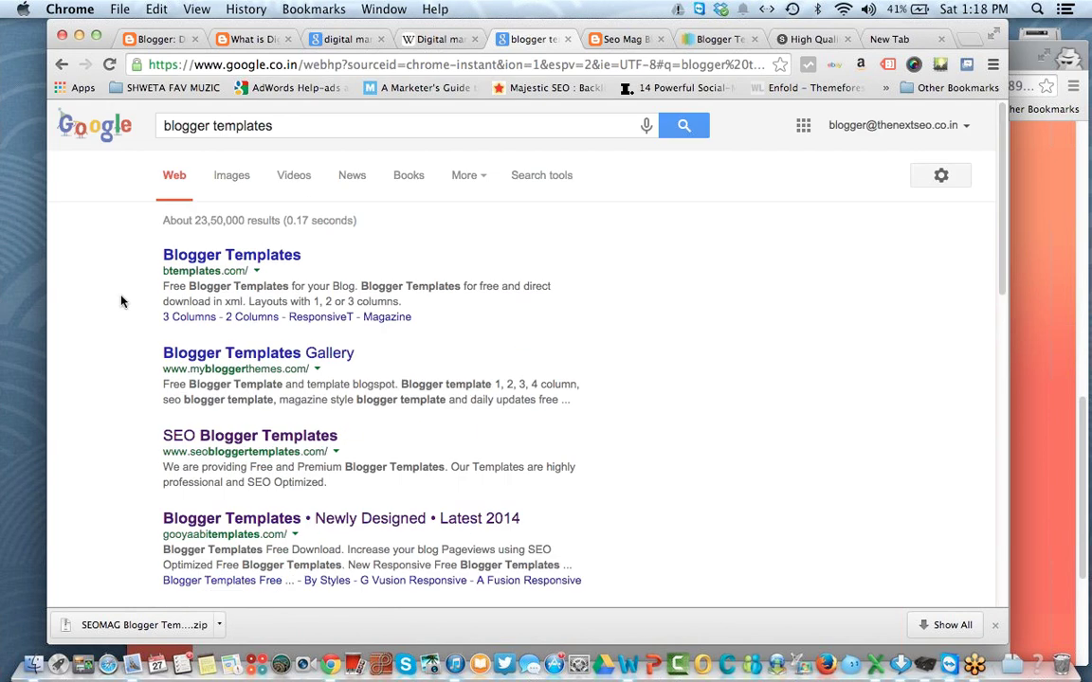
left_click_drag(163, 282, 419, 301)
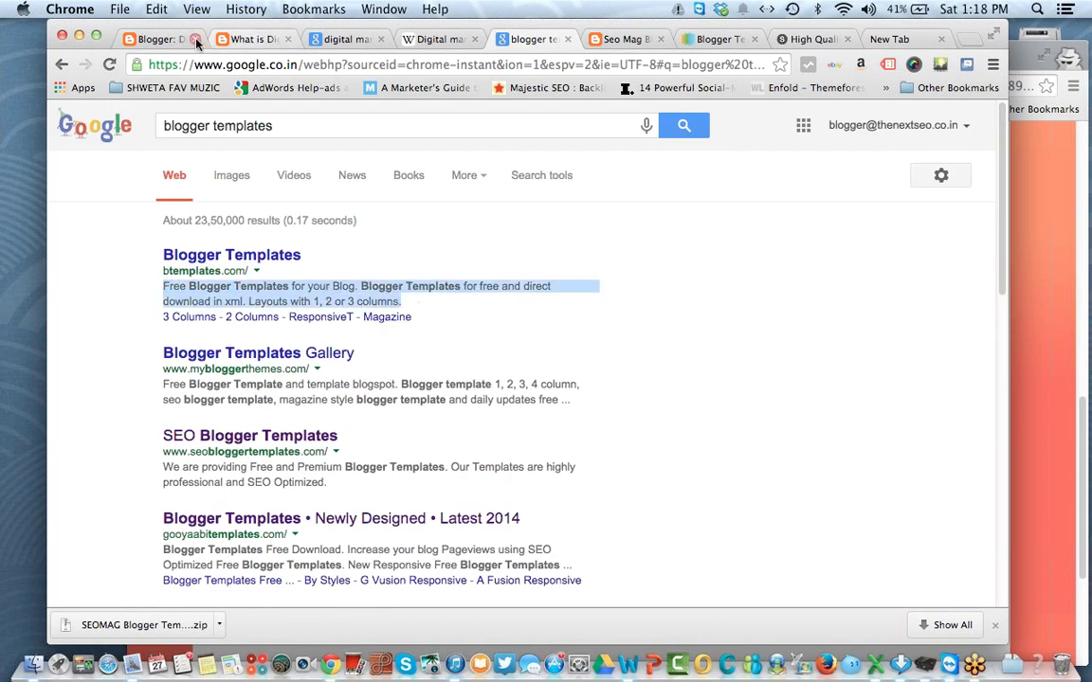
left_click(156, 39)
left_click(498, 261)
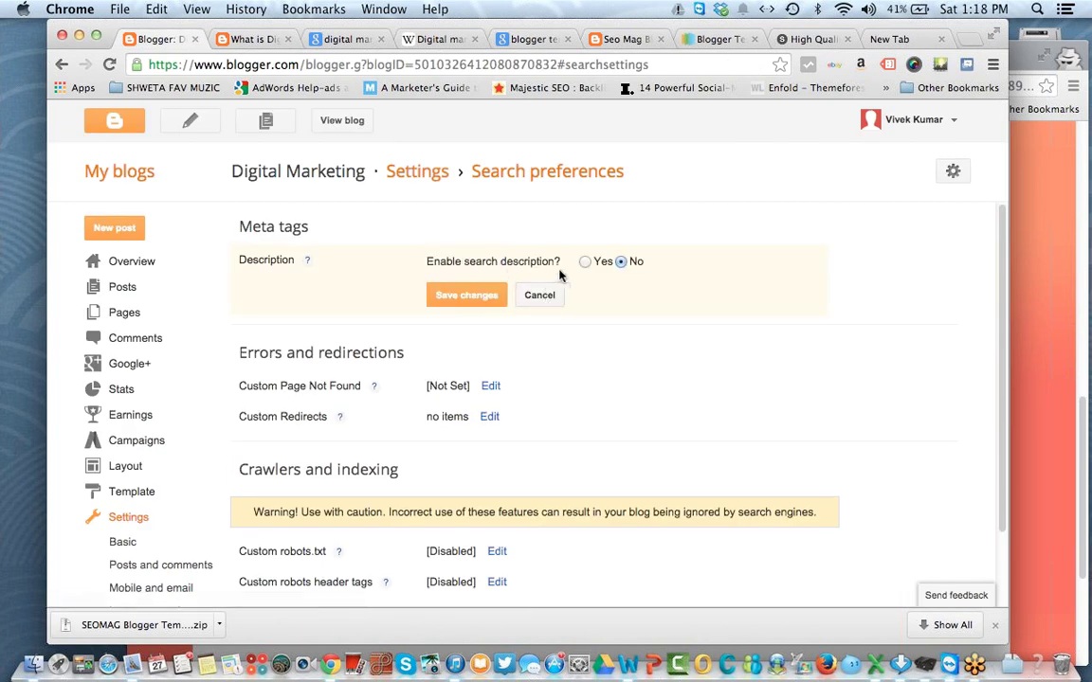
Step: Enable the search description, enter 'Learn Digital Marketing Online' and save it
left_click(603, 261)
left_click(512, 295)
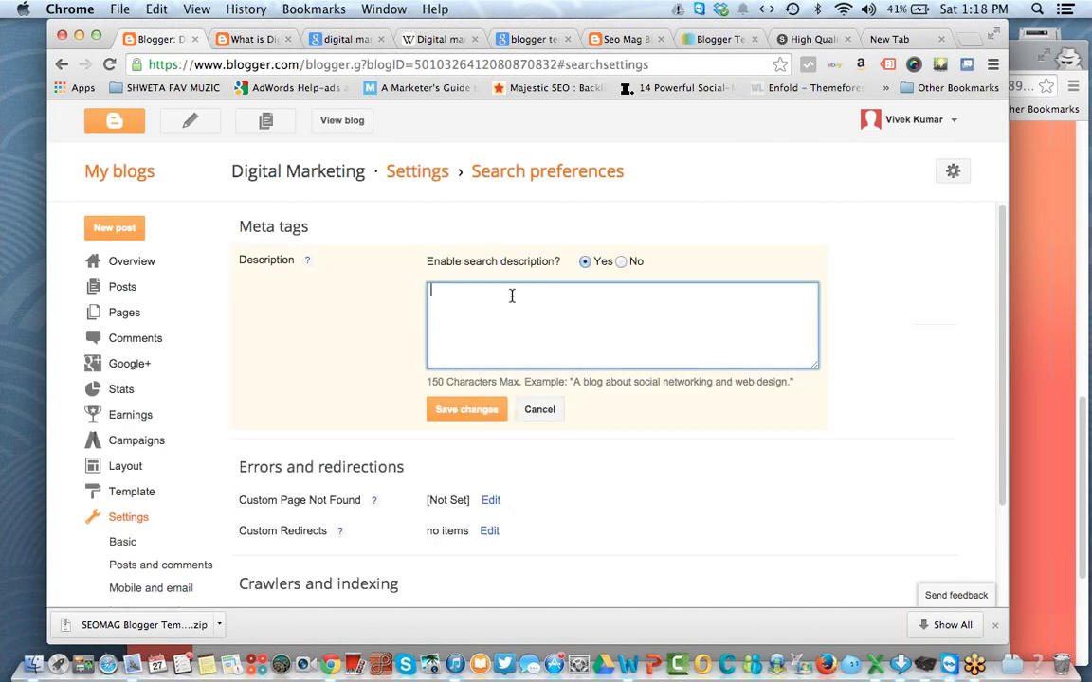
type("Lea")
type("rn Digital Marketyin==")
key("BackSpace")
key("BackSpace")
key("BackSpace")
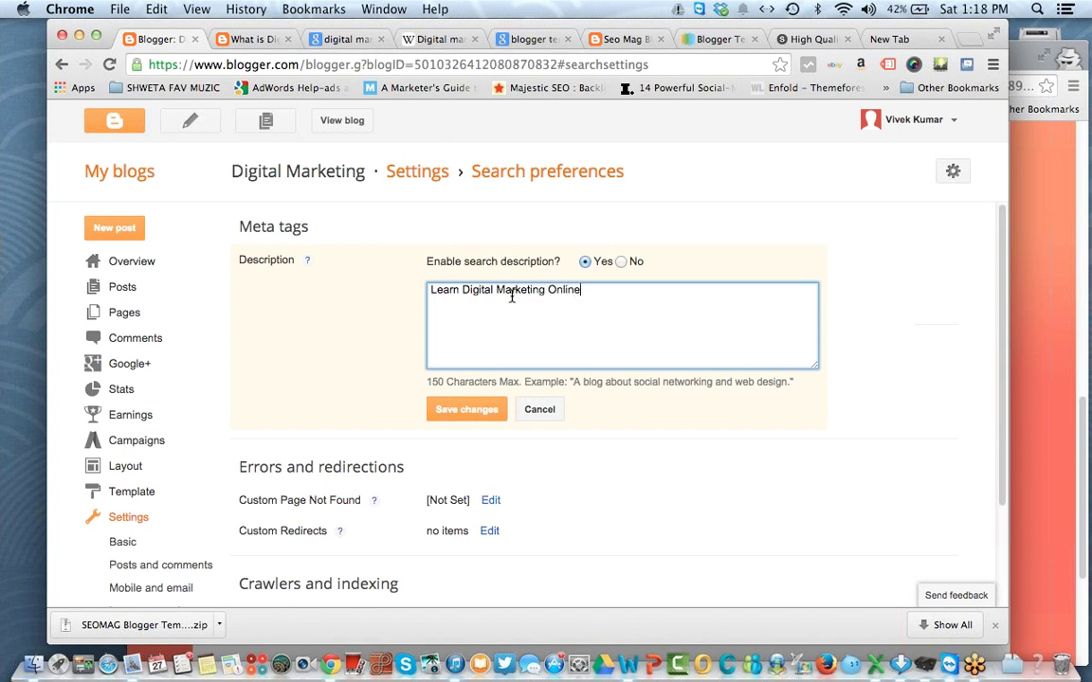
left_click(480, 410)
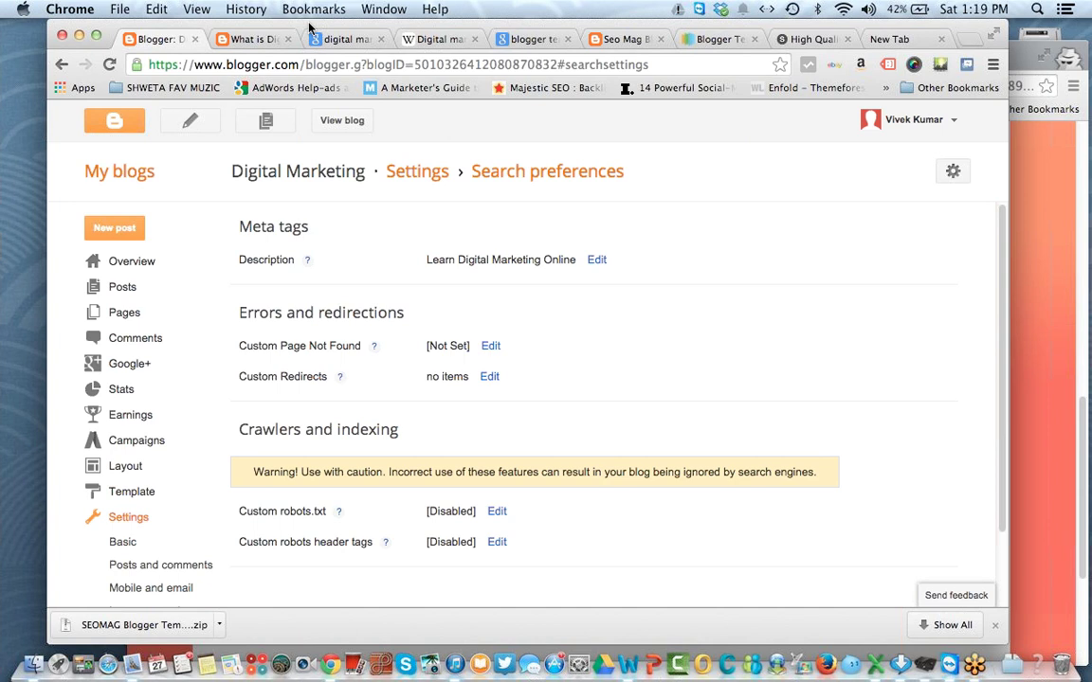
Step: Load a non-existent post address on the blog to see the default not-found message
left_click(489, 346)
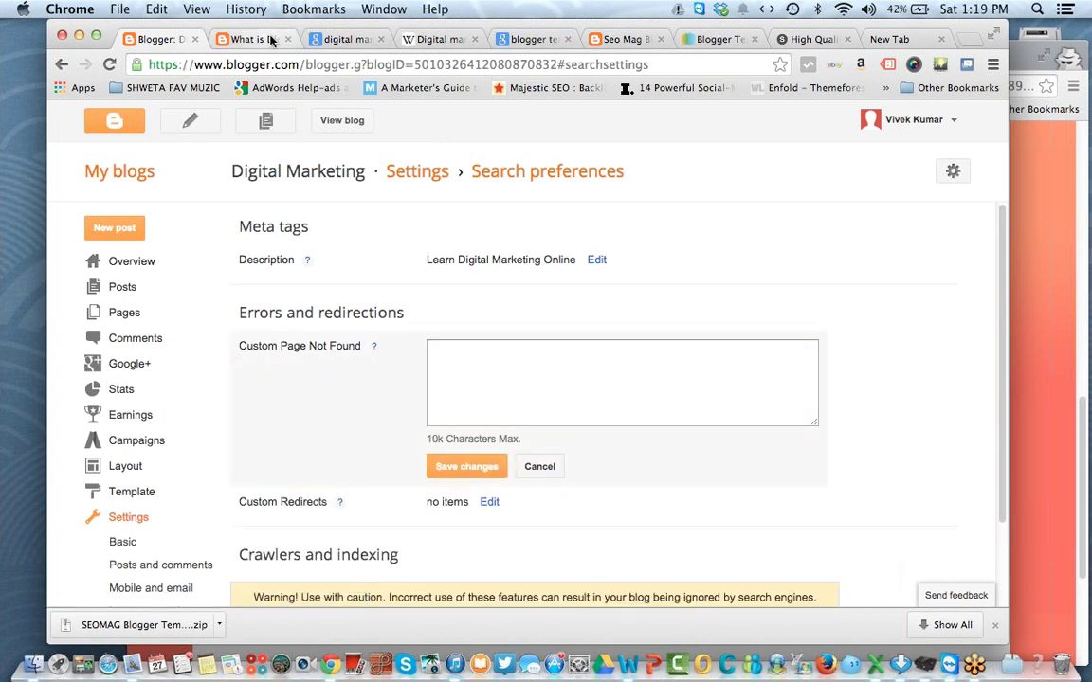
left_click(248, 39)
left_click(454, 66)
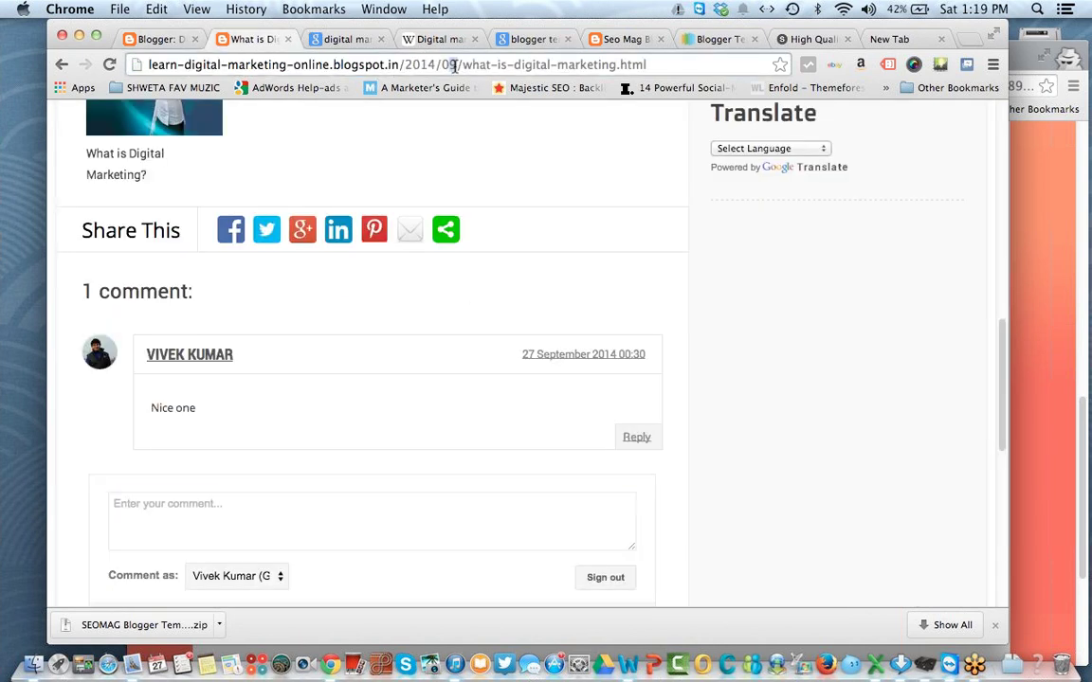
type("5")
key("Return")
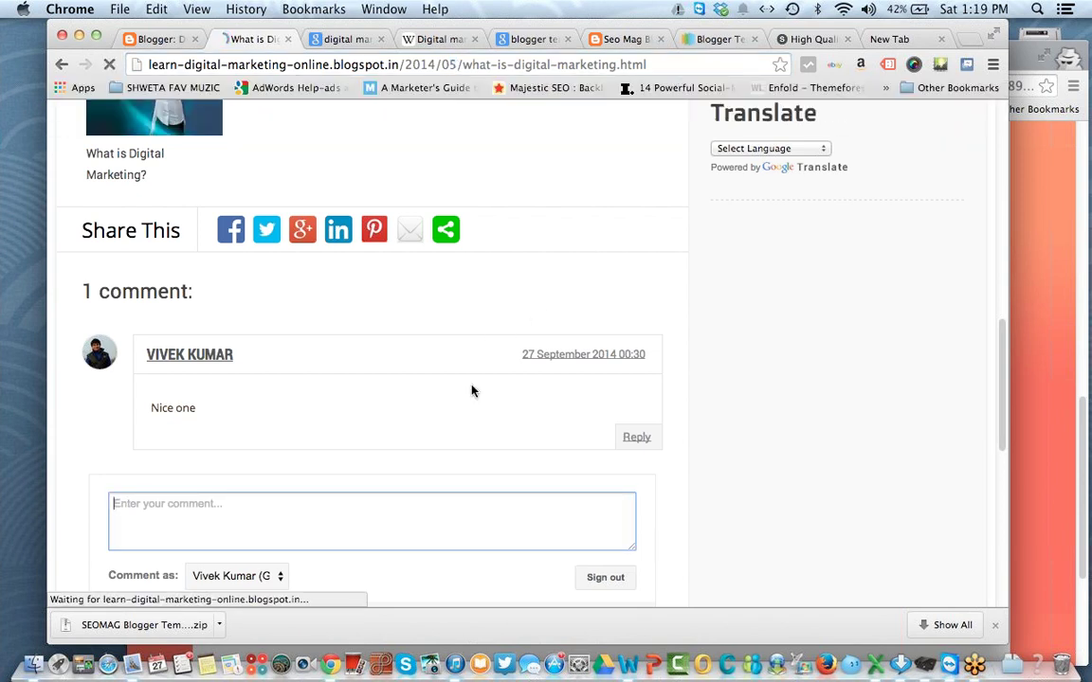
left_click_drag(144, 293, 702, 303)
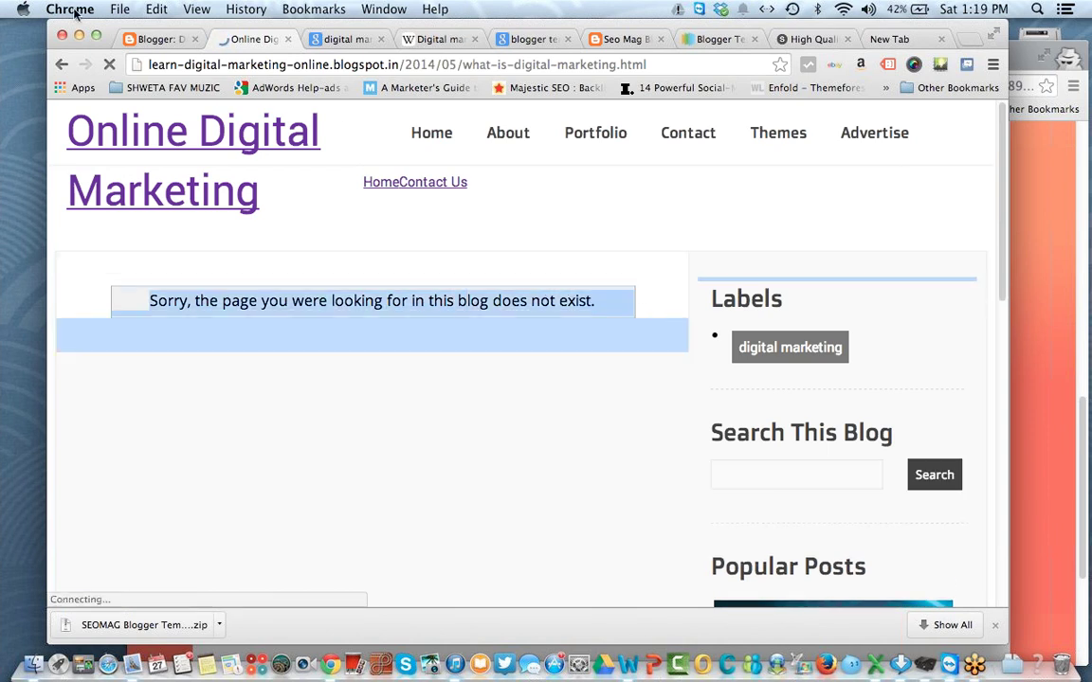
Step: Enter the custom Page Not Found message 'Sorry' and save it
left_click(133, 39)
left_click(541, 392)
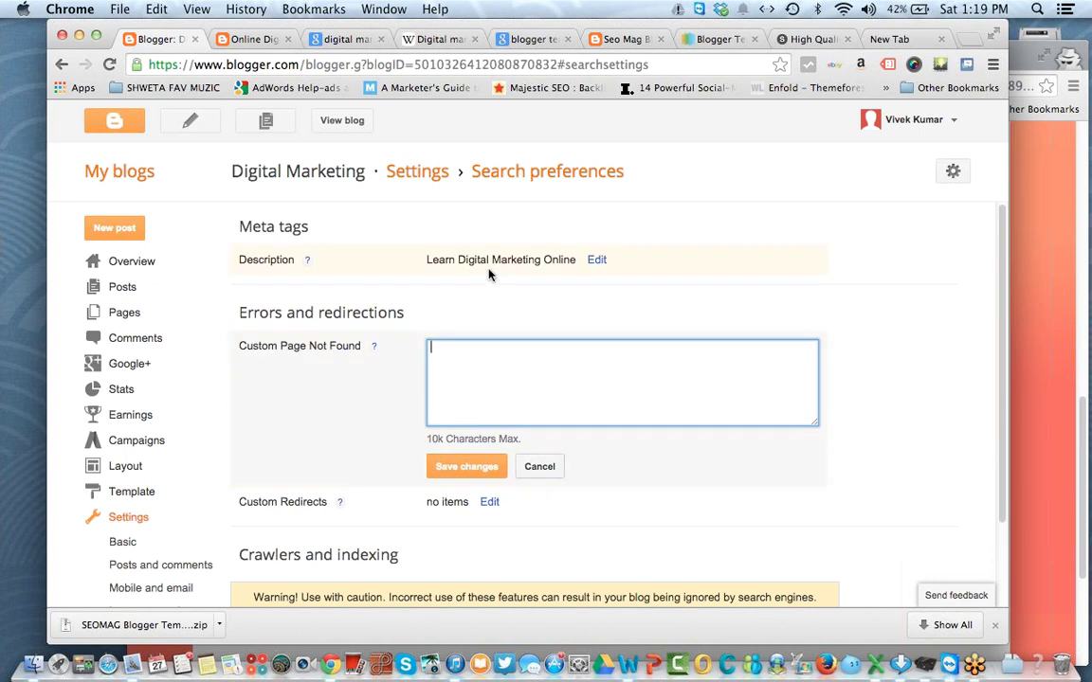
type("T")
left_click(466, 467)
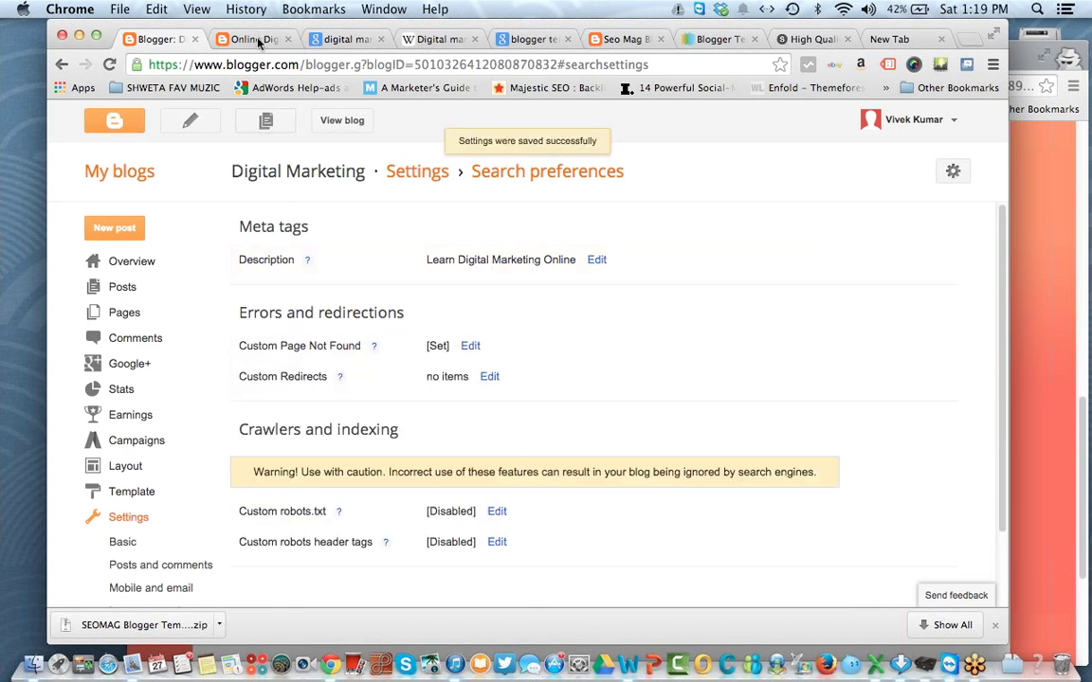
Step: Reload the broken post address to confirm the 'Sorry' message now appears
left_click(256, 39)
left_click(109, 65)
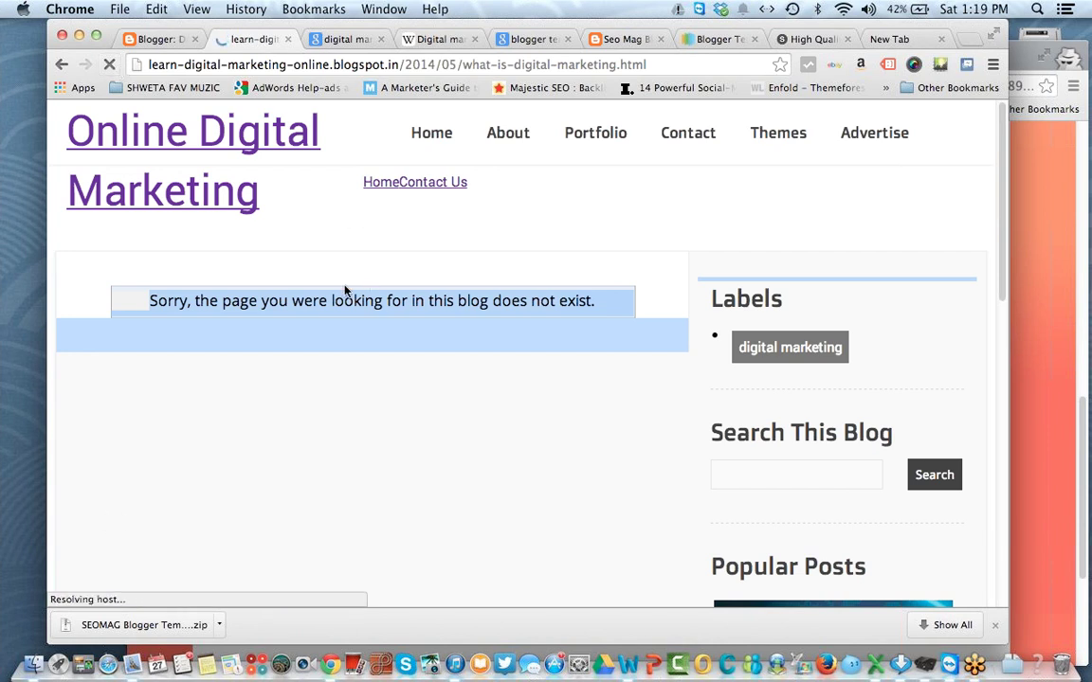
left_click_drag(273, 310, 419, 307)
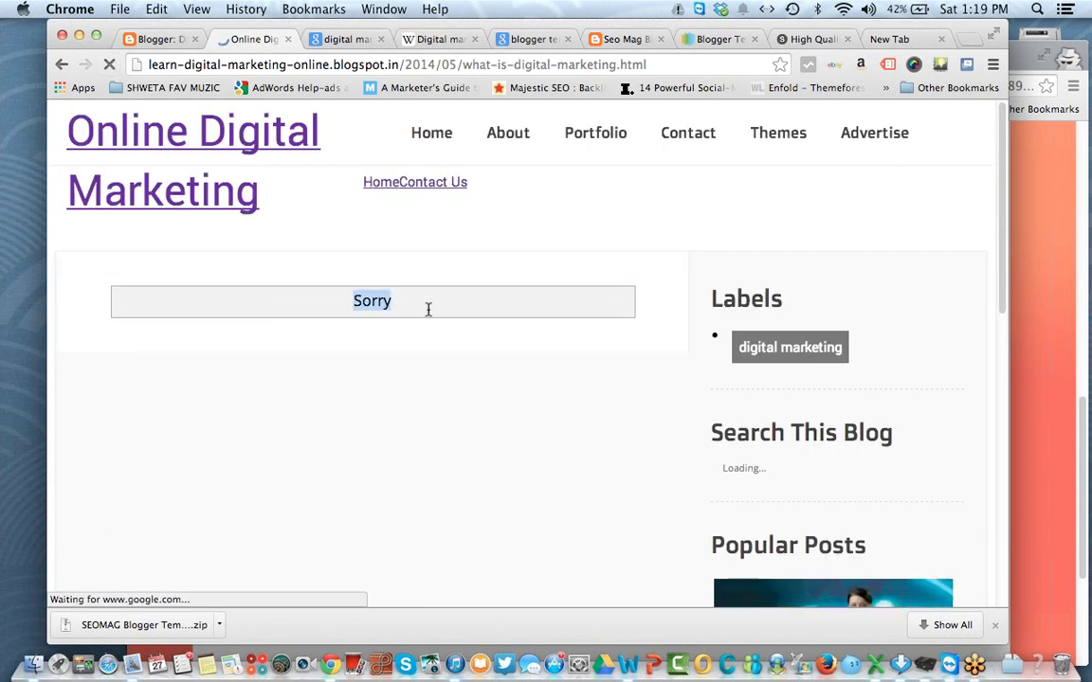
left_click(157, 39)
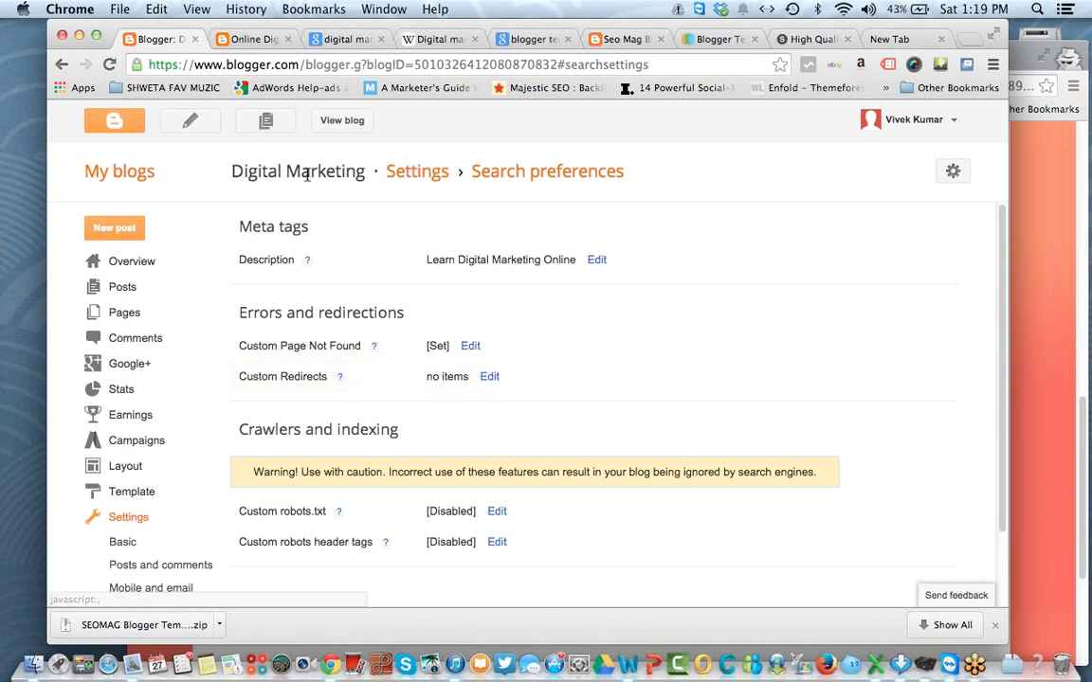
left_click(248, 39)
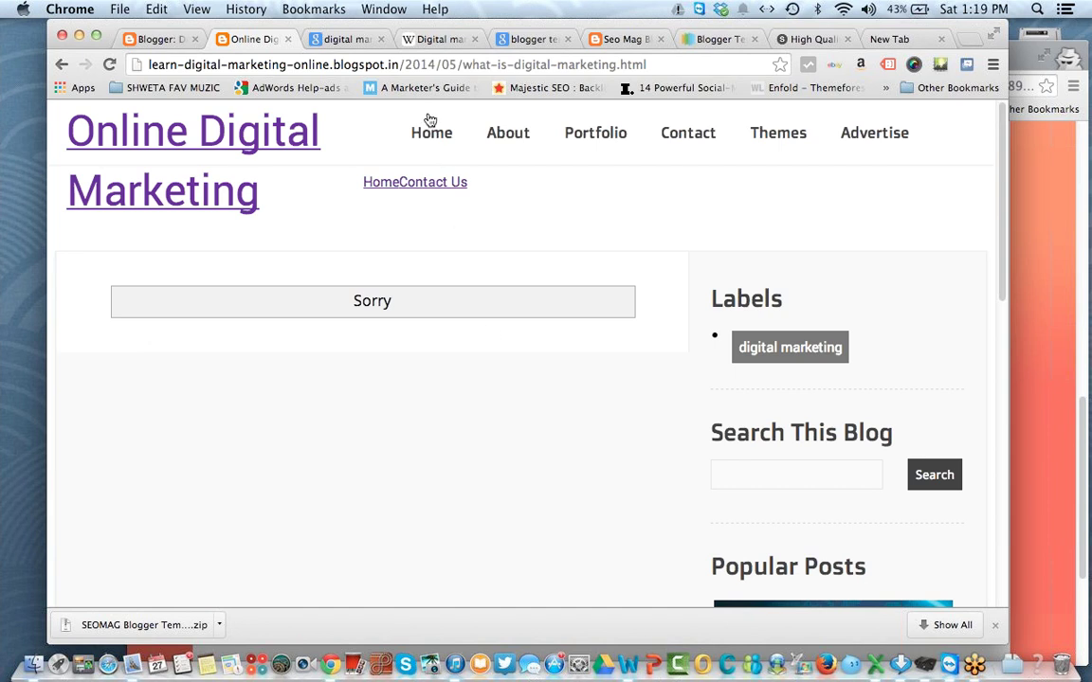
left_click(372, 59)
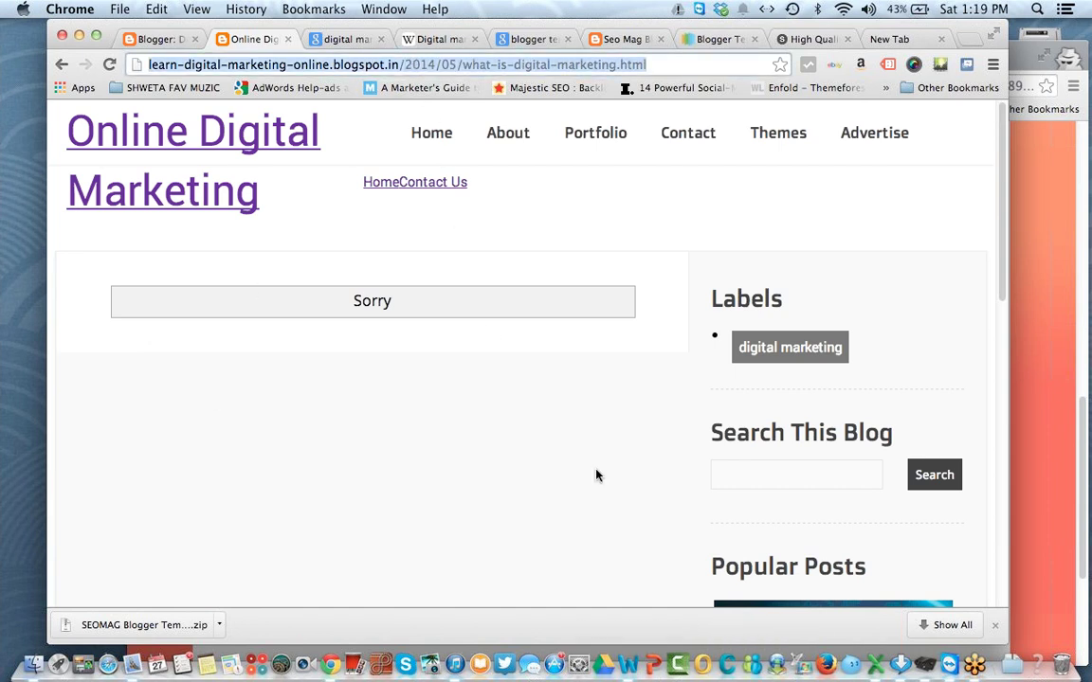
left_click(152, 39)
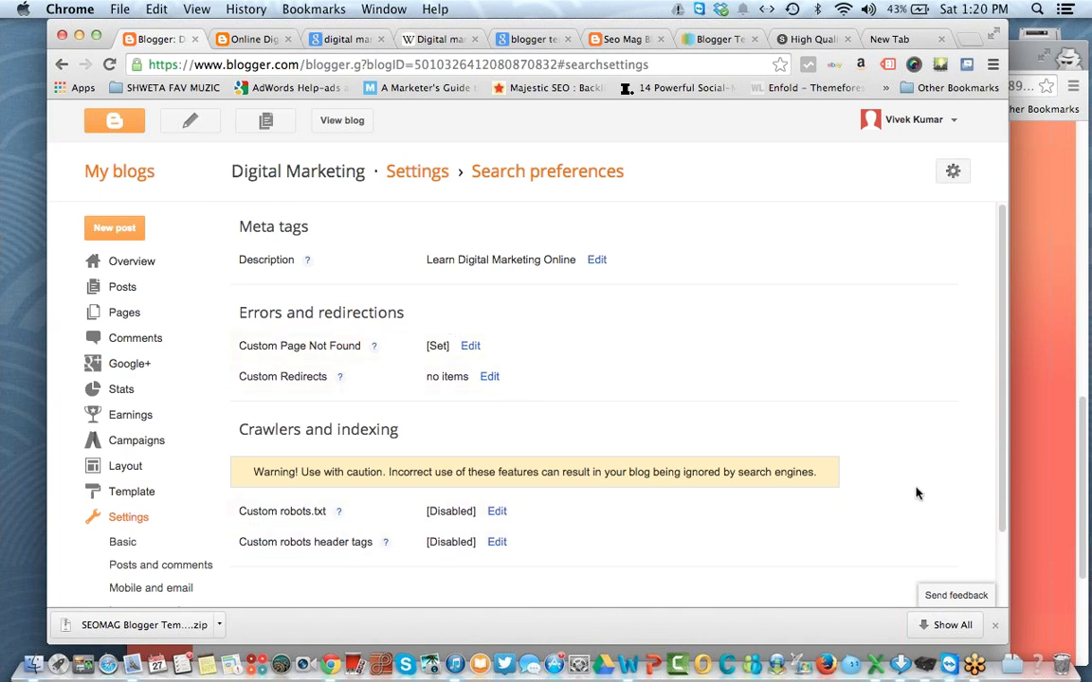
Step: Open the Other settings and keep Allow Blog Feed set to Full
scroll(1002, 485, "down", 3)
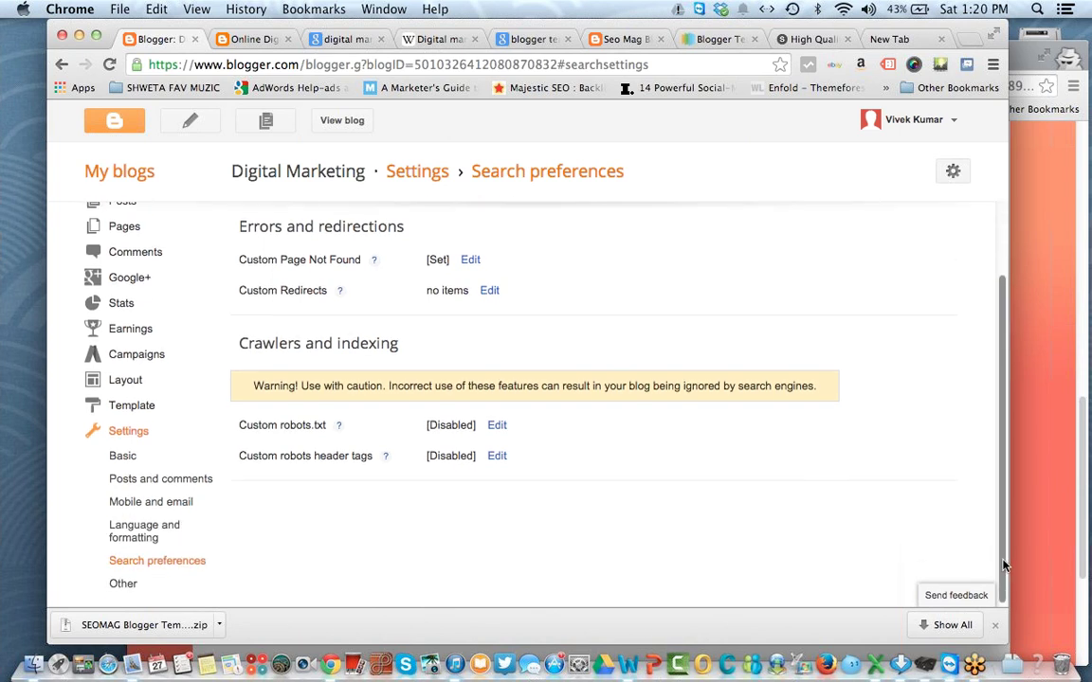
left_click(123, 583)
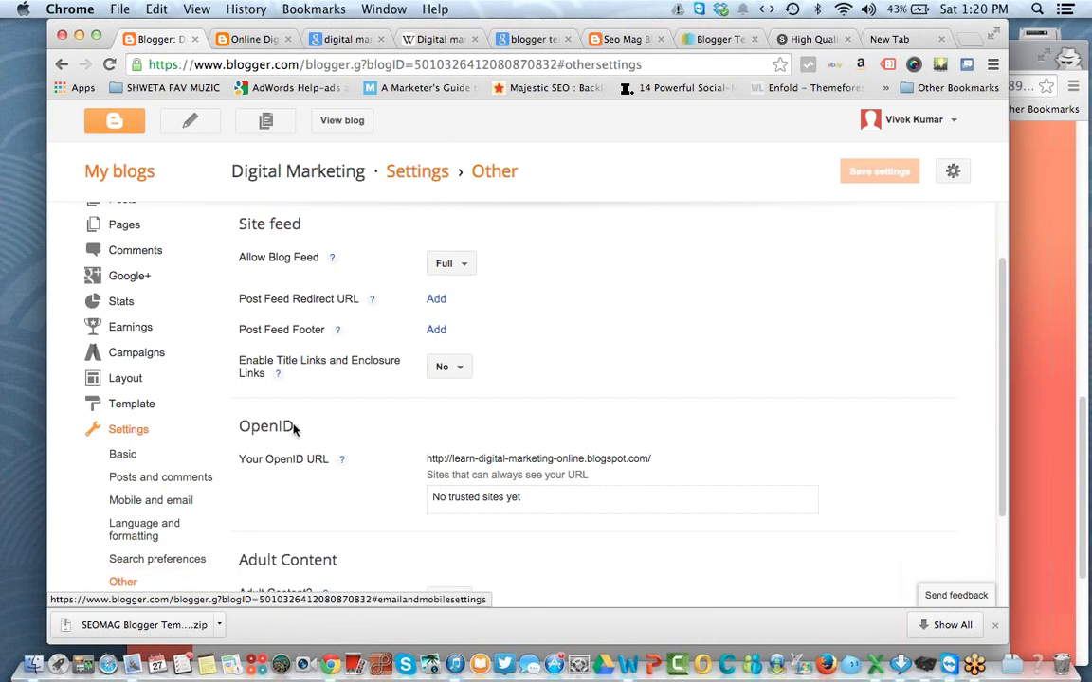
scroll(580, 310, "up", 2)
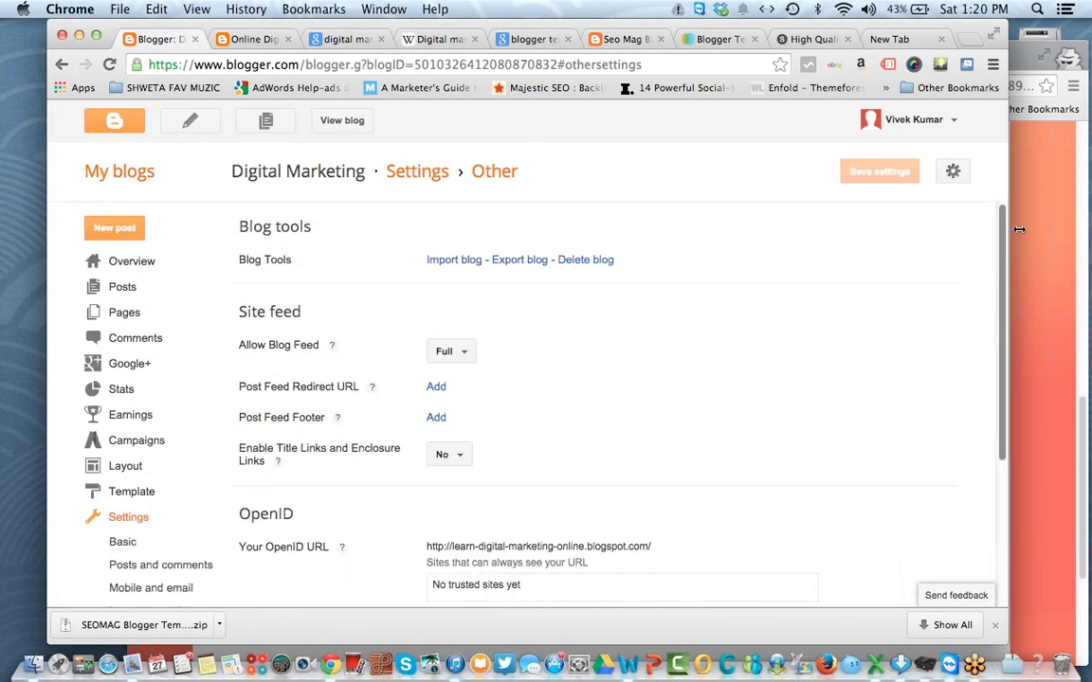
left_click_drag(265, 261, 485, 272)
left_click(492, 283)
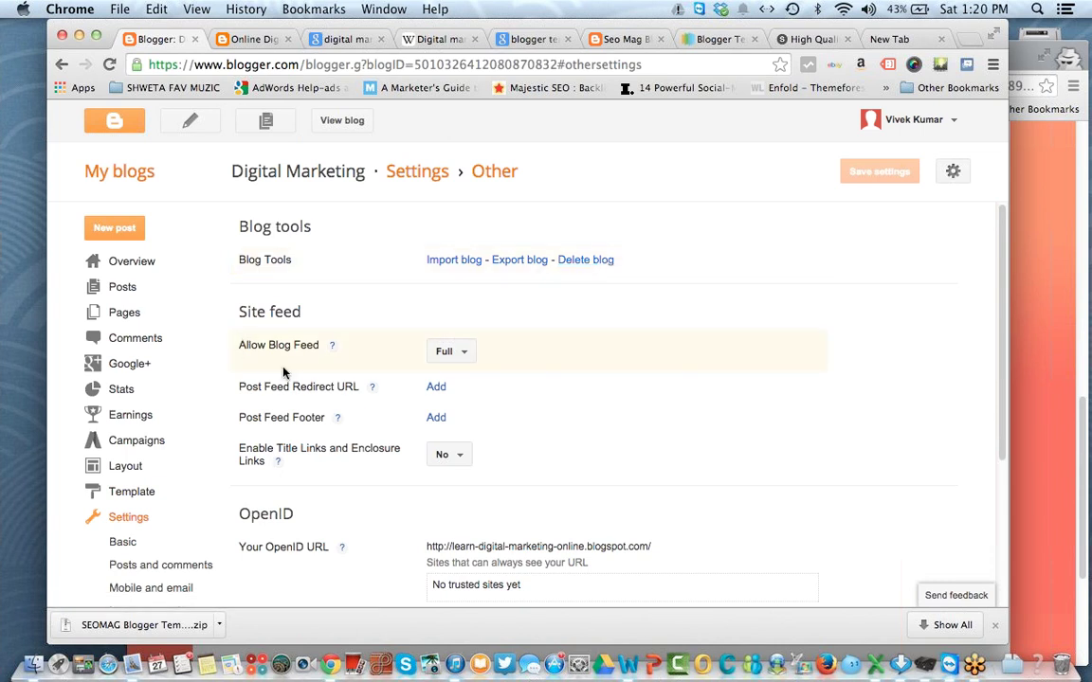
left_click(465, 352)
left_click(464, 351)
Step: Set the Adult Content option to Yes
left_click_drag(1004, 354, 1005, 524)
left_click(499, 559)
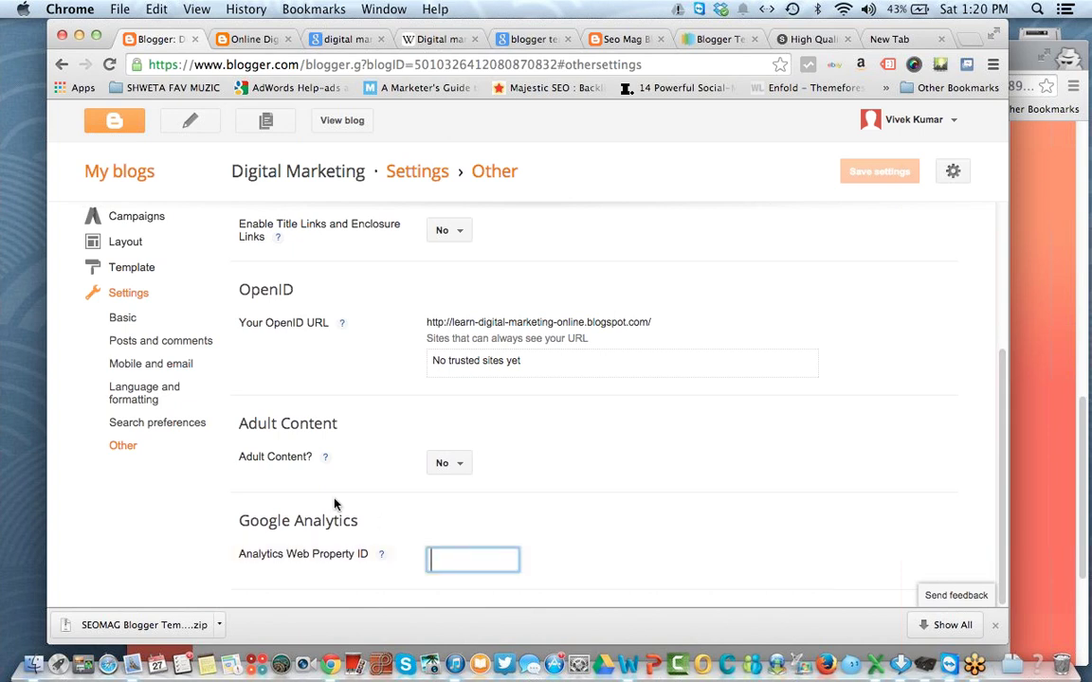
left_click_drag(273, 424, 440, 436)
left_click(570, 406)
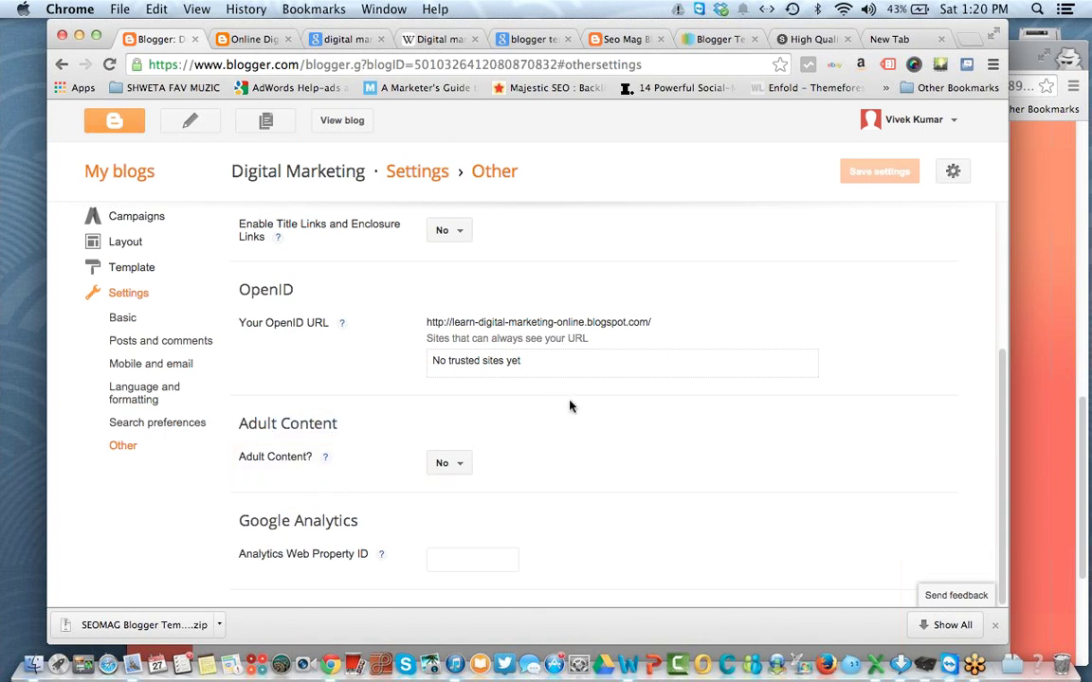
left_click(447, 462)
left_click(444, 490)
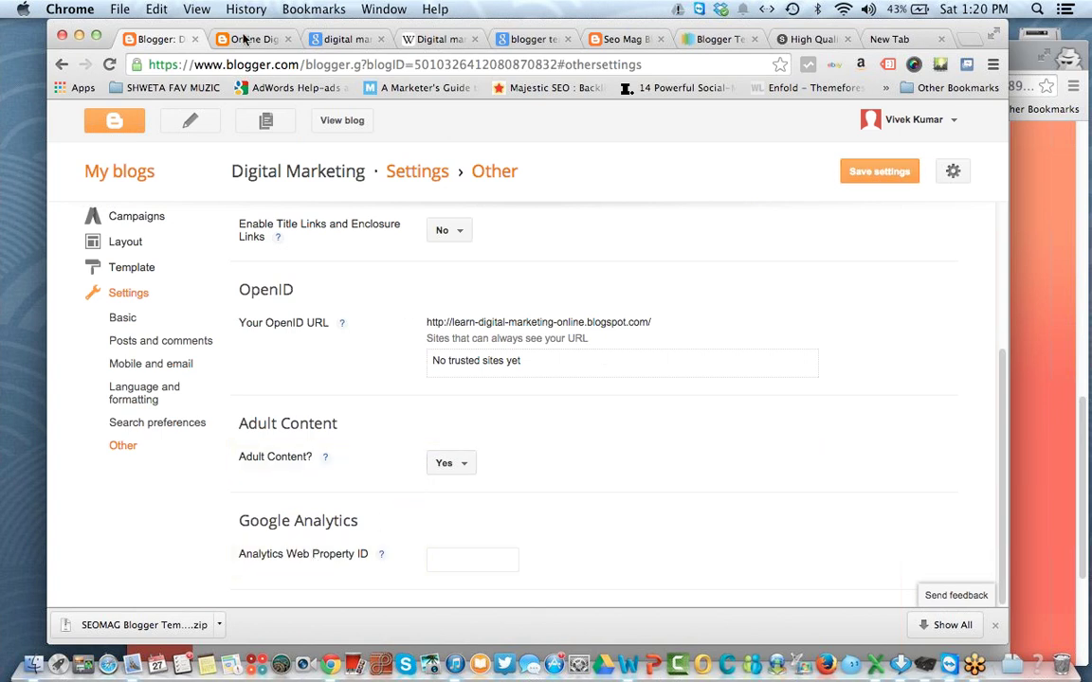
Step: Load the blog's home page to check it, then save the Other settings
left_click(252, 39)
left_click(270, 65)
left_click_drag(391, 64, 644, 73)
key("BackSpace")
key("Return")
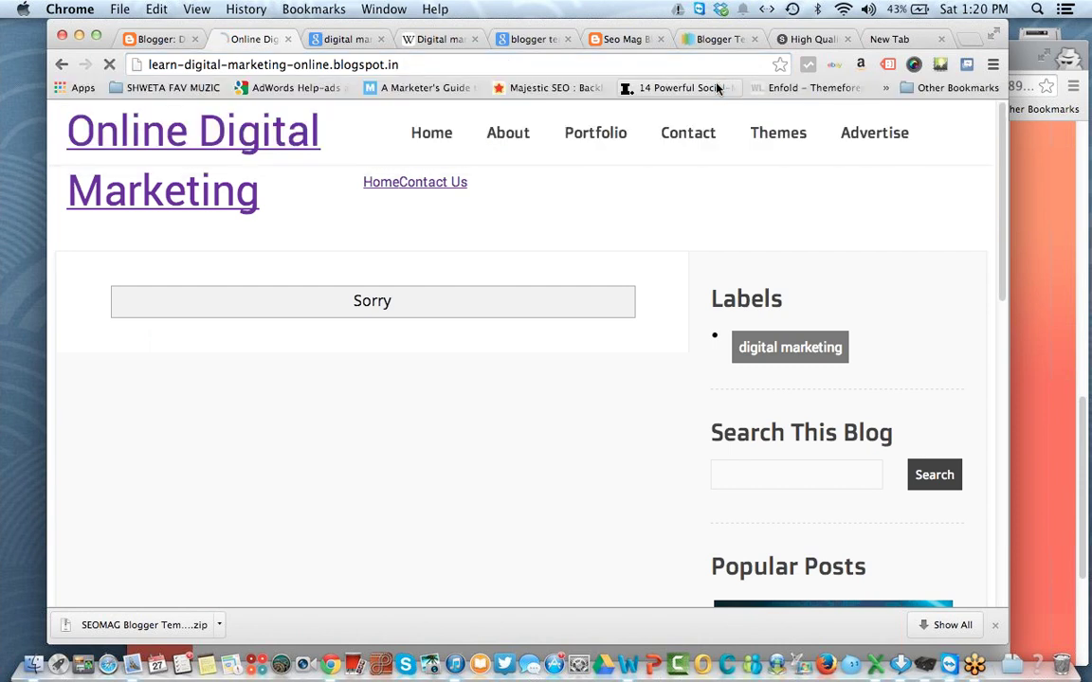
left_click(176, 44)
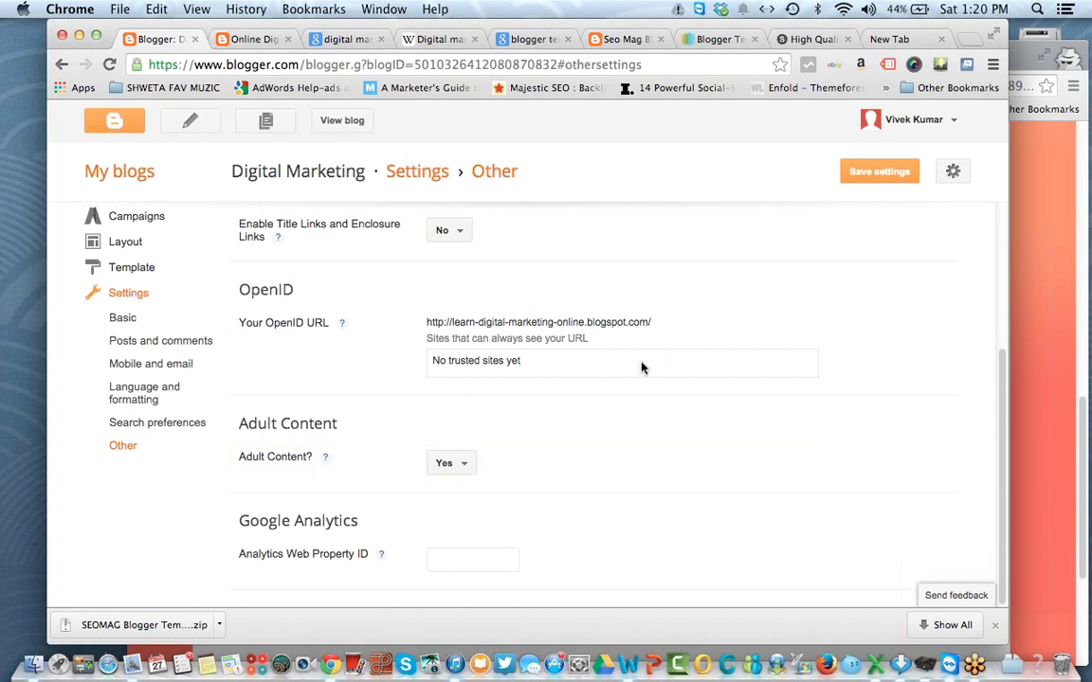
left_click(867, 179)
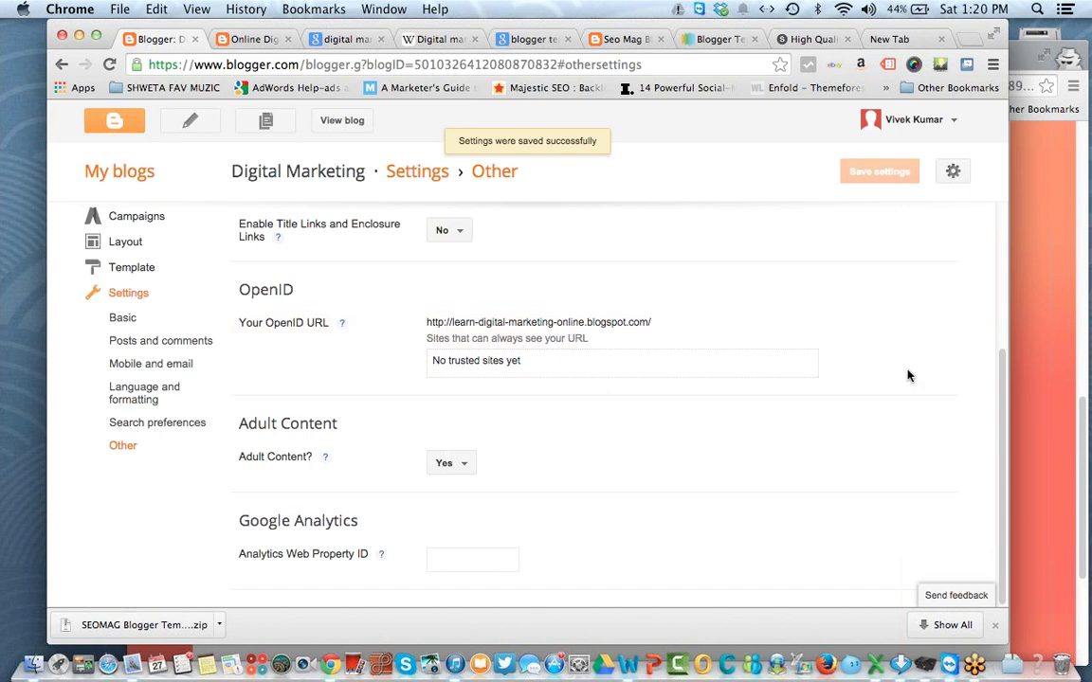
left_click_drag(1004, 410, 998, 260)
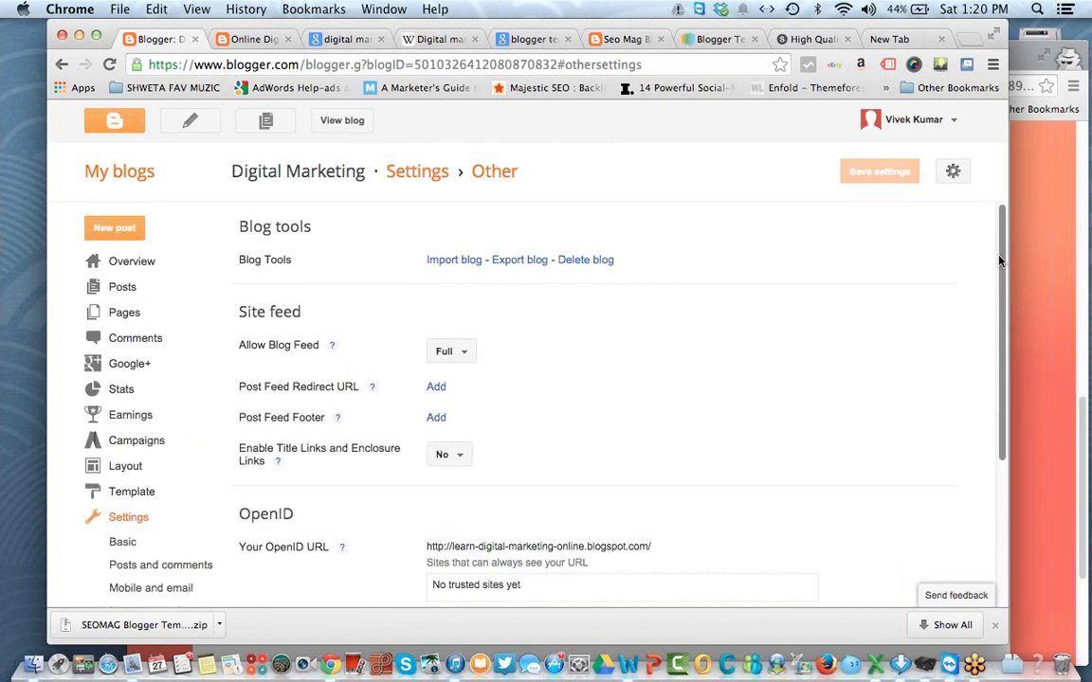
Step: Show the Digital Marketing blog's Overview dashboard with its pageviews chart and 20 pageviews today
left_click(117, 273)
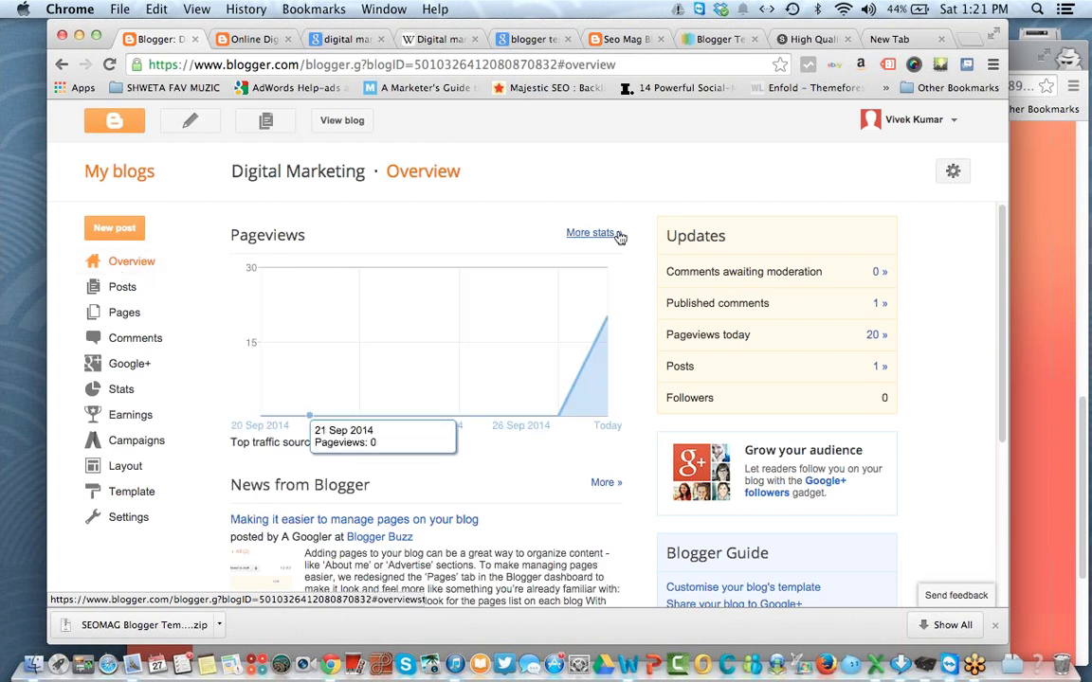
left_click(1078, 66)
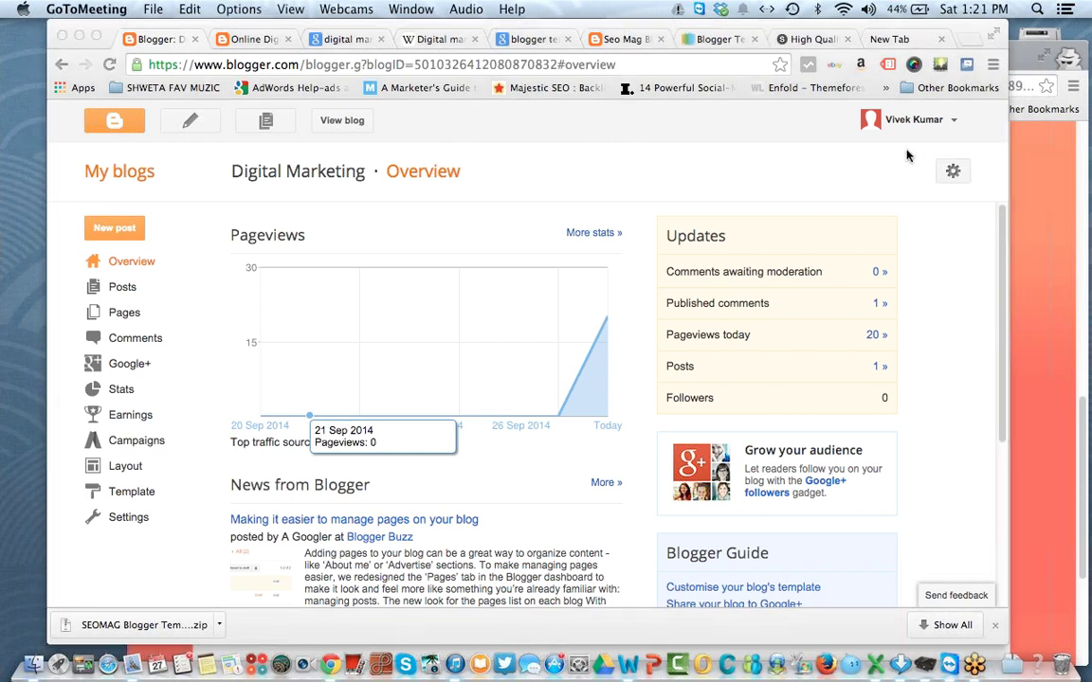